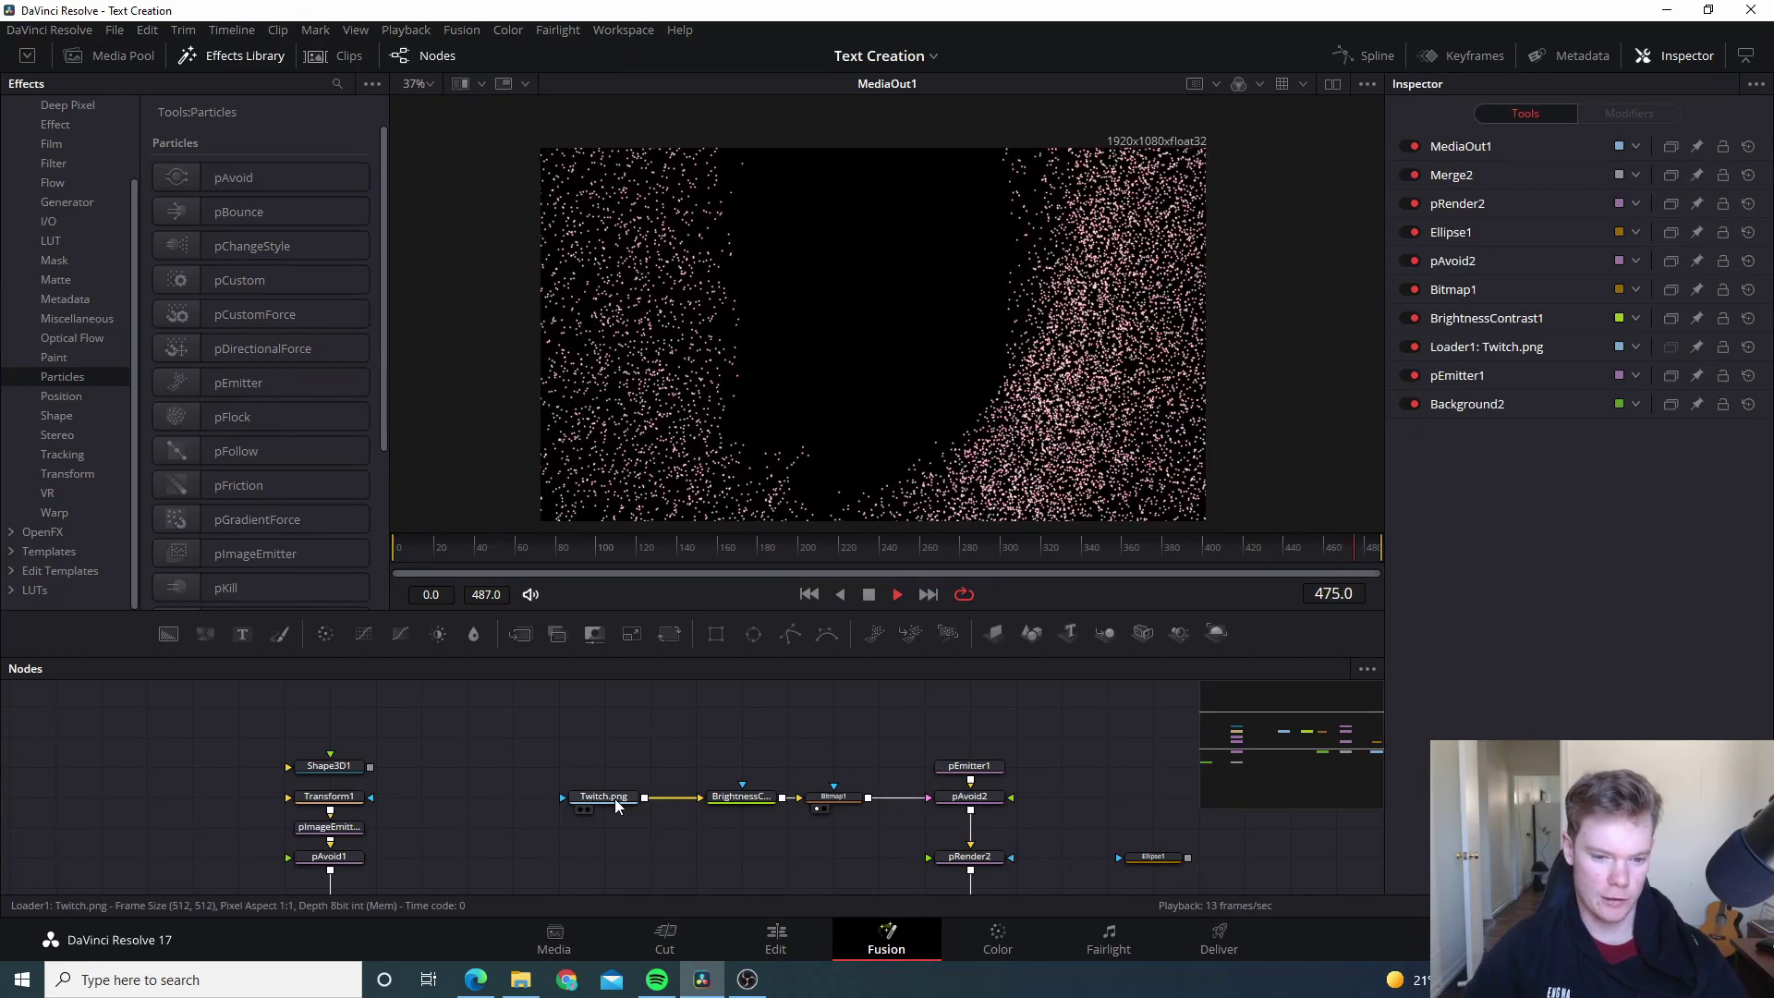
# Step: Split the display into two viewers, showing Bitmap1's Twitch logo beside the MediaOut1 particle output
pyautogui.click(1332, 85)
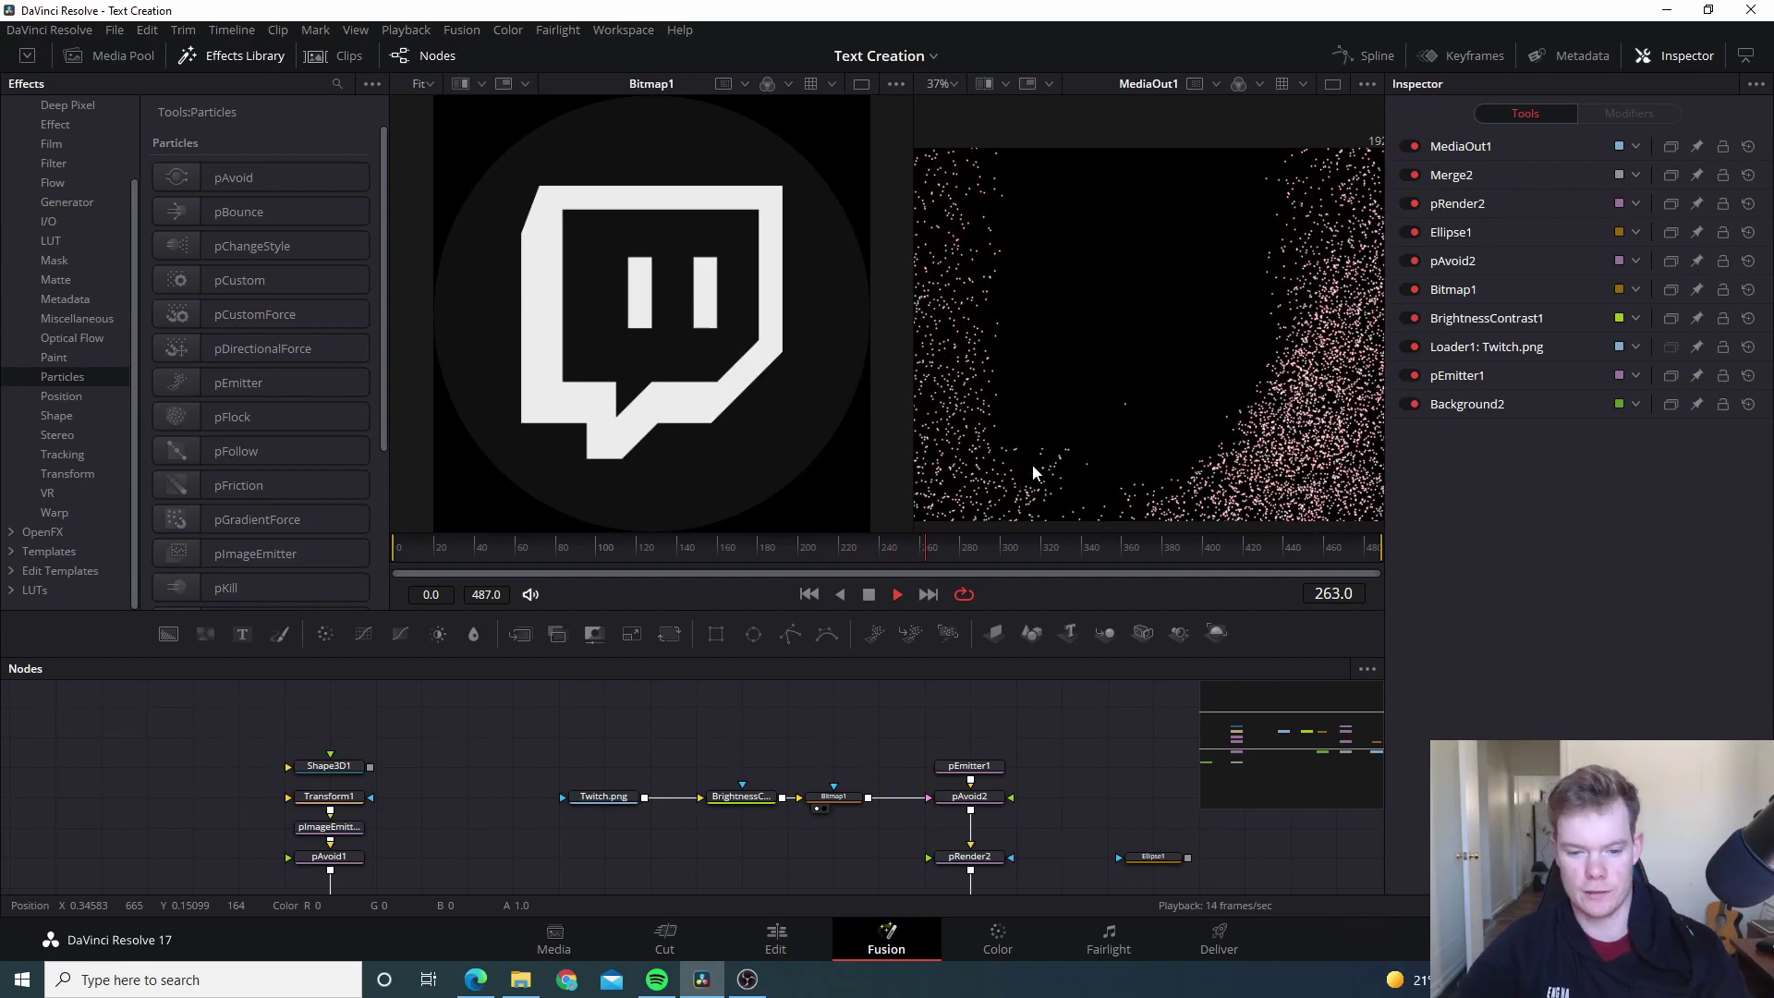
pyautogui.moveTo(984, 767); pyautogui.dragTo(984, 738)
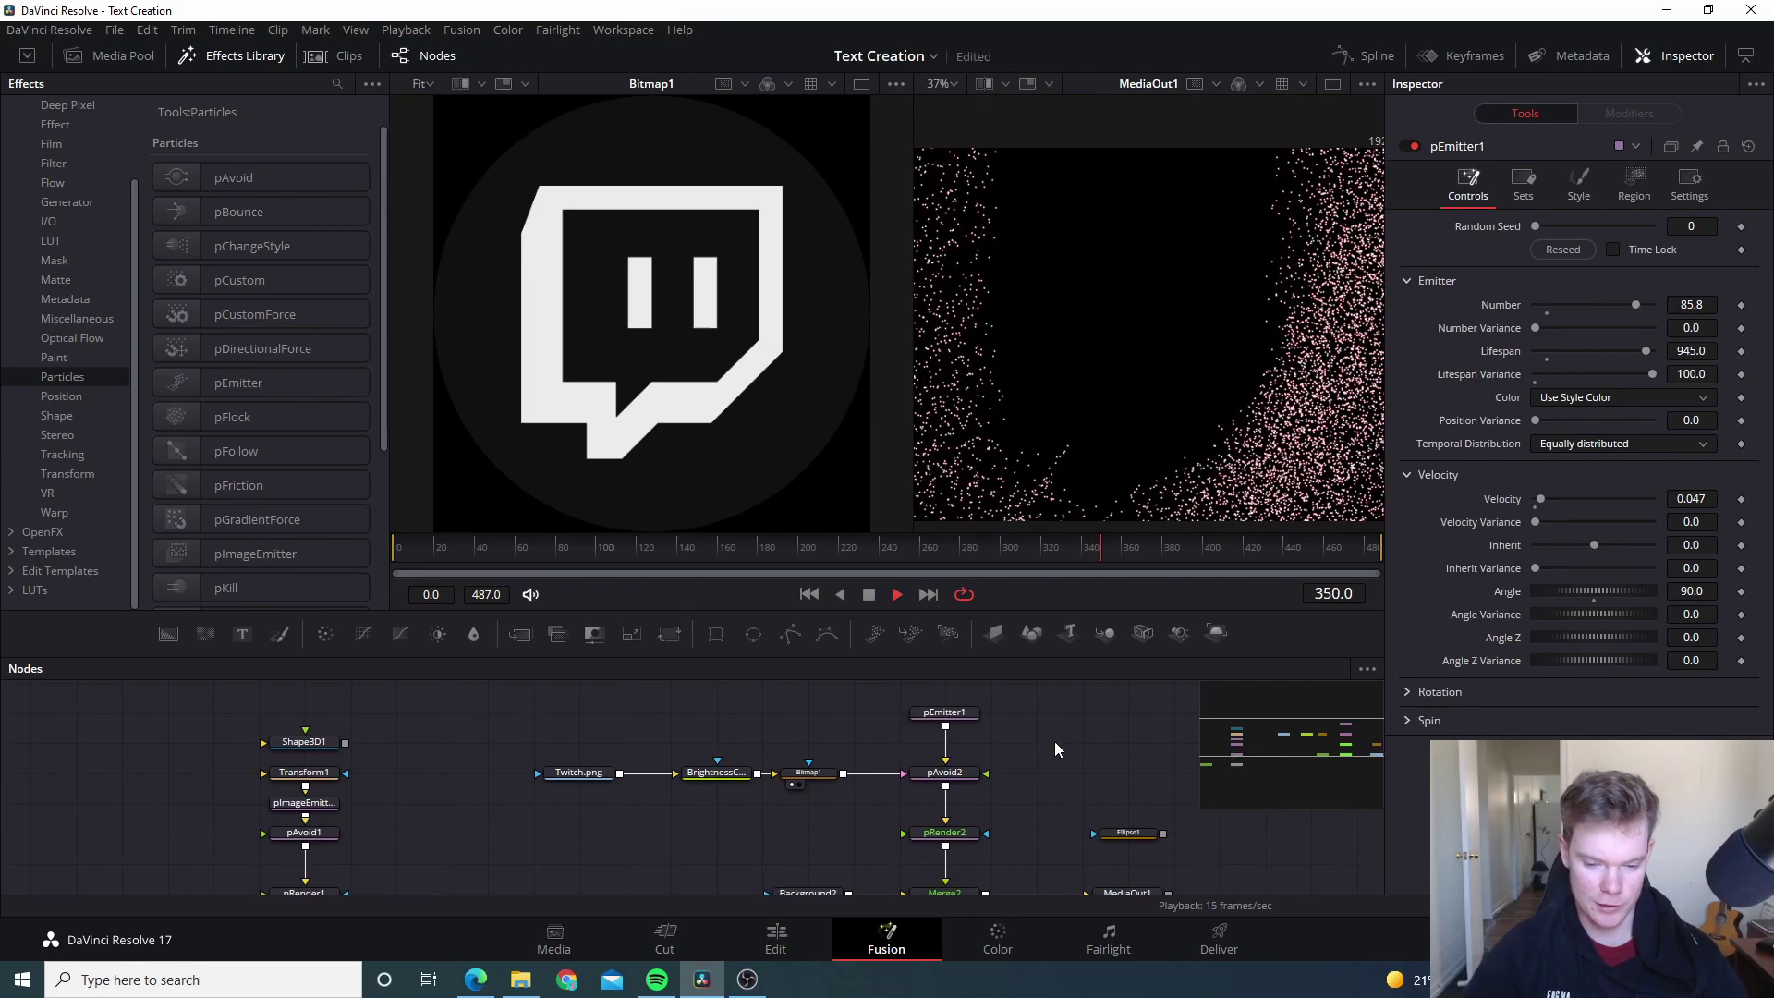
pyautogui.moveTo(1057, 754); pyautogui.dragTo(1063, 784)
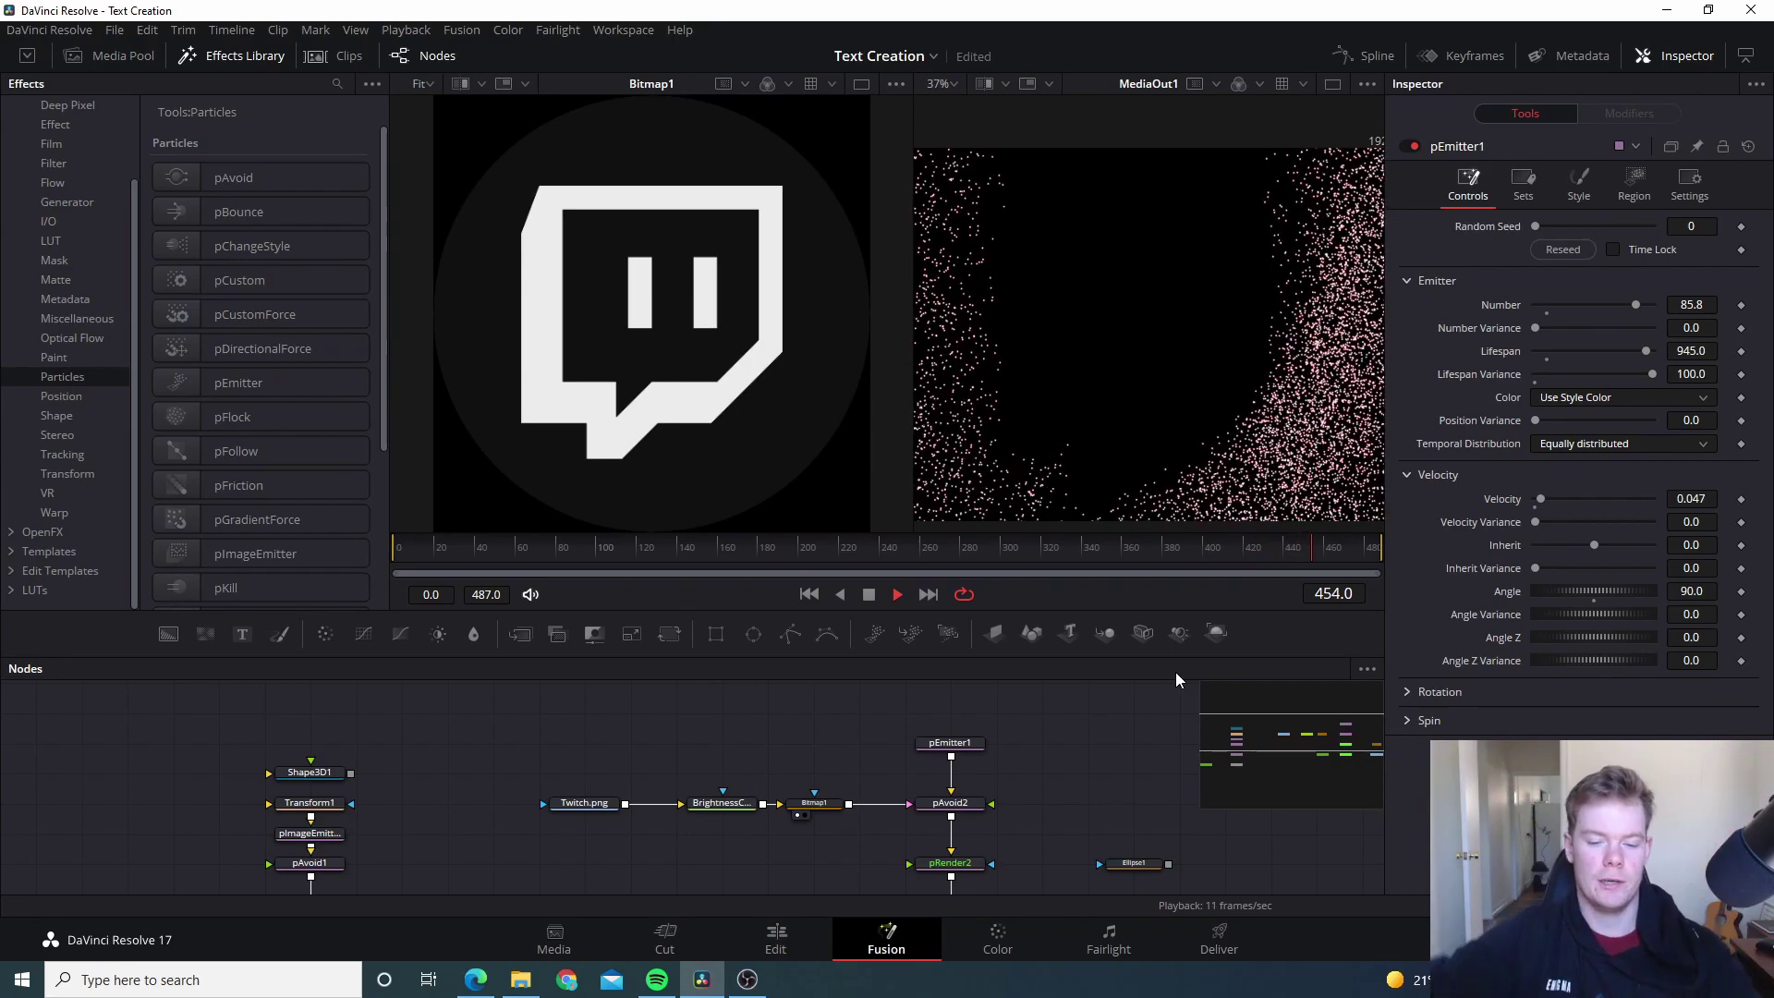
# Step: Move pEmitter1's circular emission region from below the frame up to around the middle of the picture
pyautogui.click(950, 742)
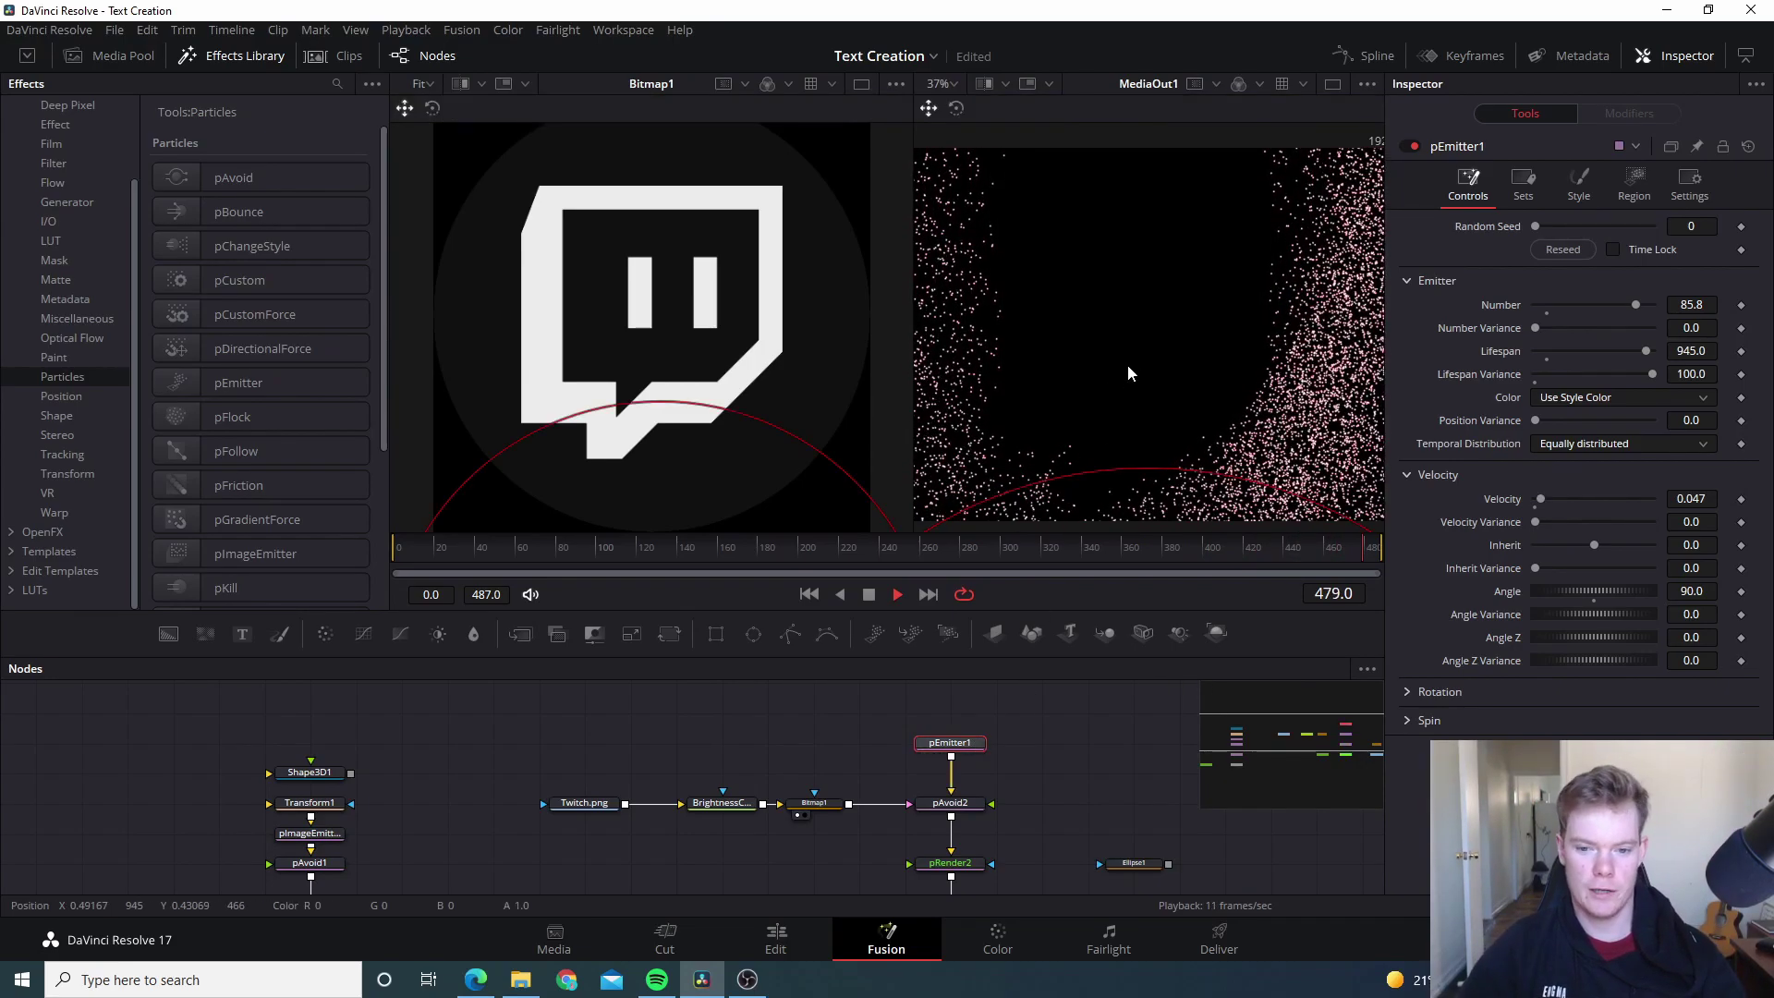
pyautogui.scroll(-4, 1129, 360)
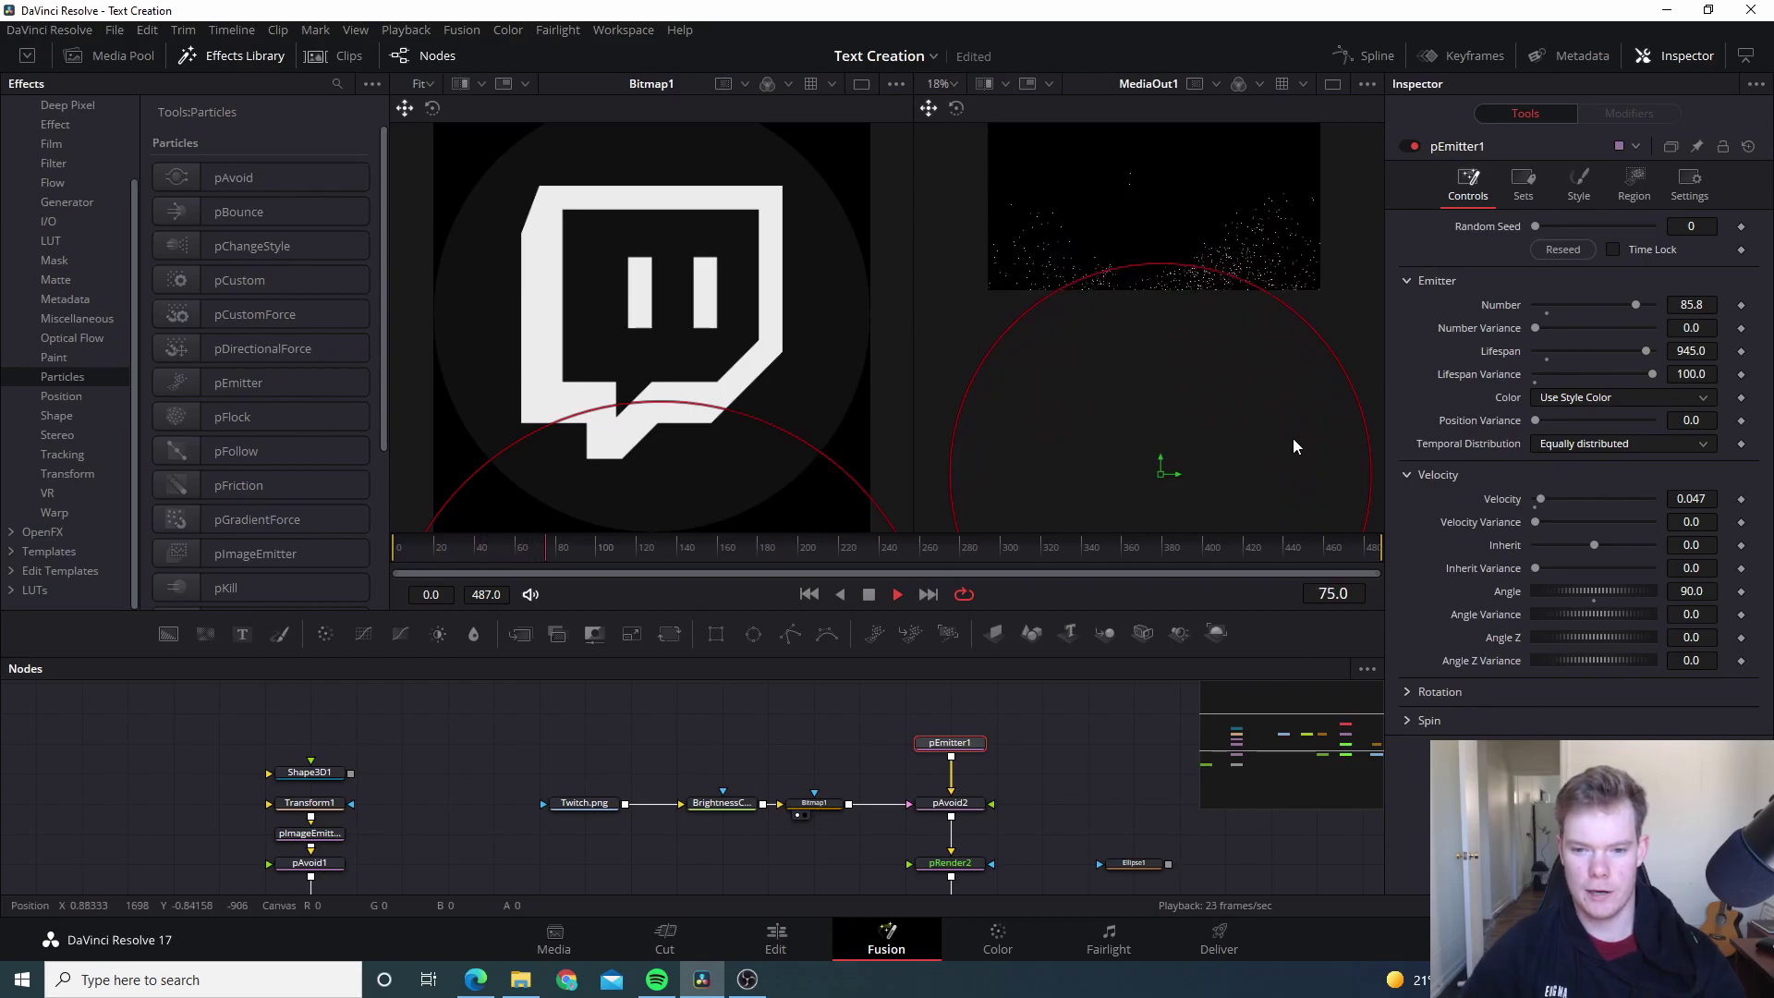
pyautogui.moveTo(1239, 340)
pyautogui.mouseDown()
pyautogui.moveTo(1239, 277)
pyautogui.moveTo(1229, 348)
pyautogui.mouseUp()
pyautogui.moveTo(1146, 475); pyautogui.dragTo(1186, 361)
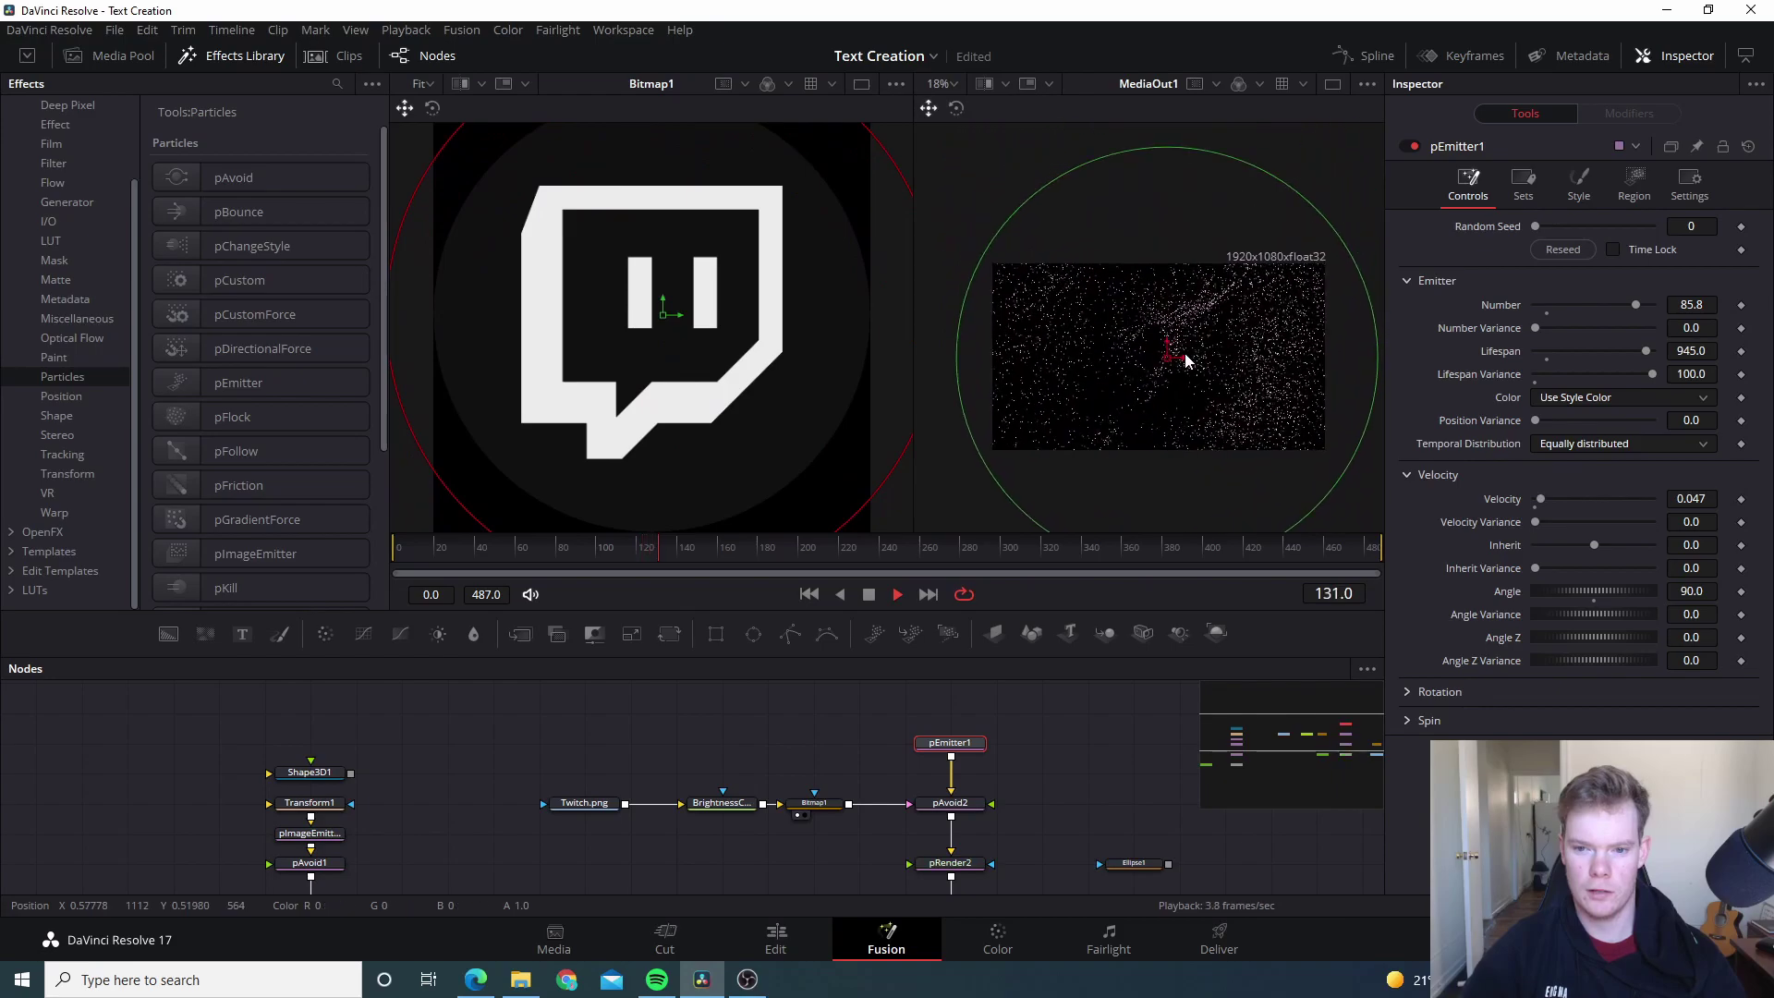
pyautogui.moveTo(1308, 311); pyautogui.dragTo(1283, 247)
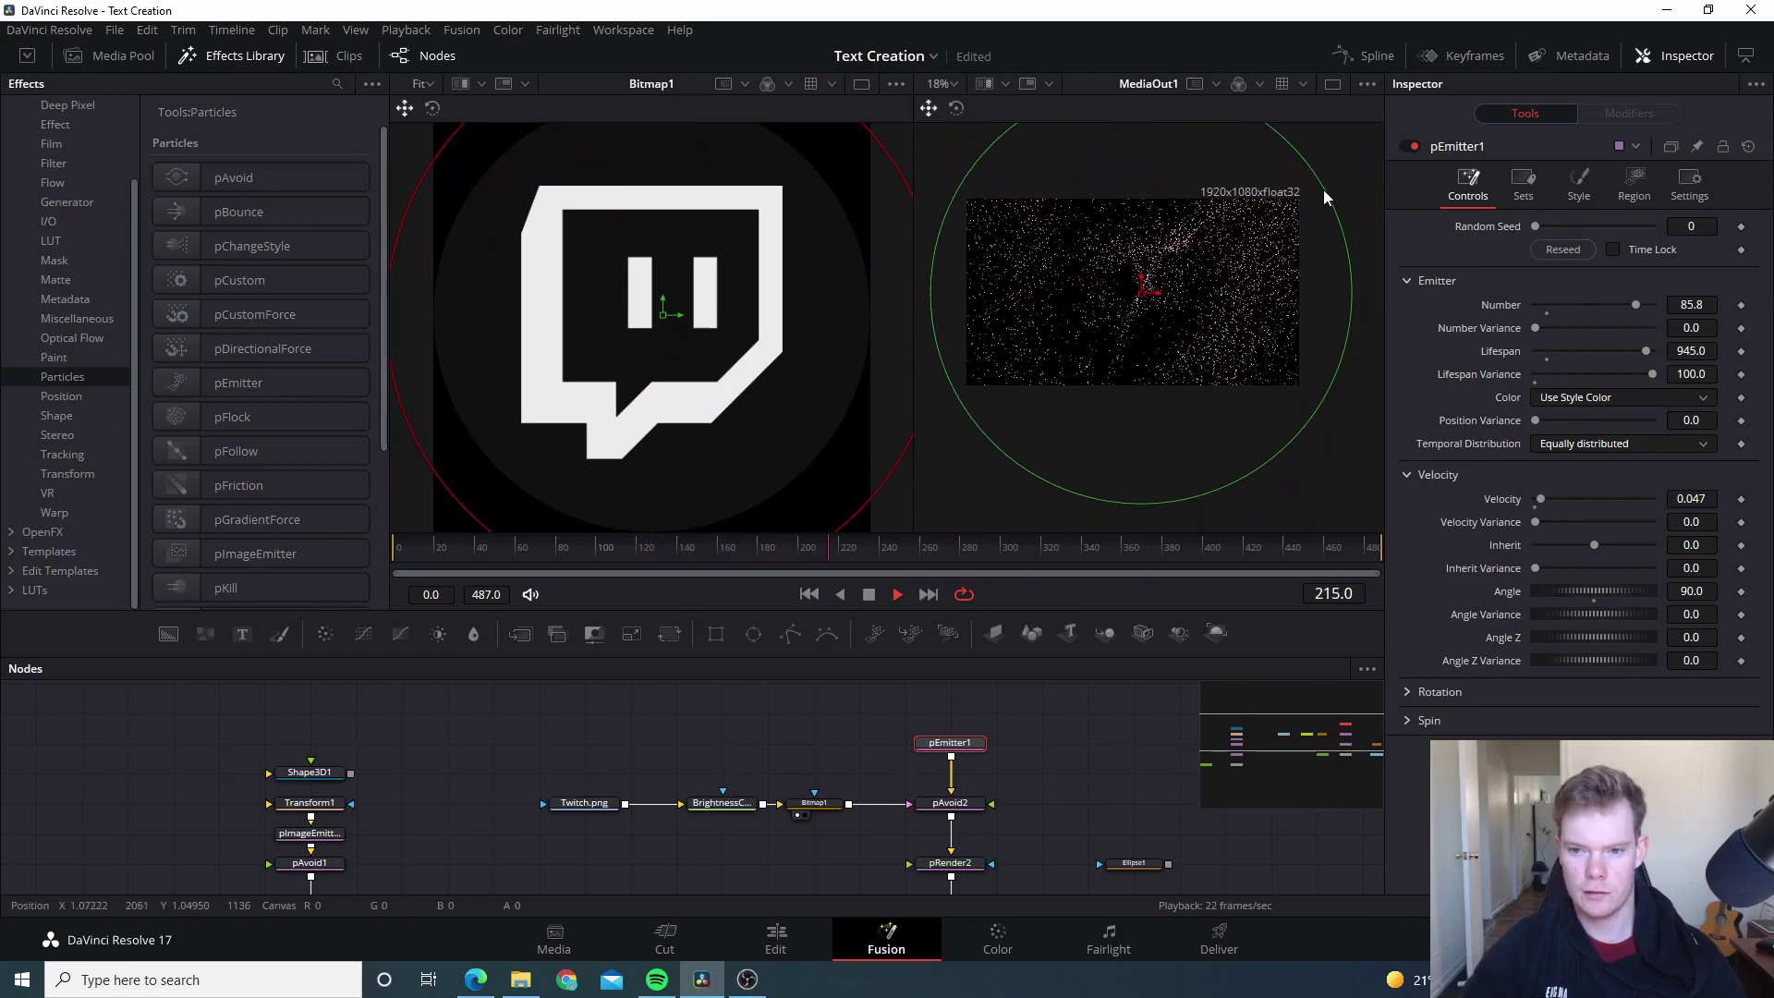
pyautogui.moveTo(1303, 220); pyautogui.dragTo(1300, 306)
pyautogui.moveTo(1212, 360); pyautogui.dragTo(1239, 331)
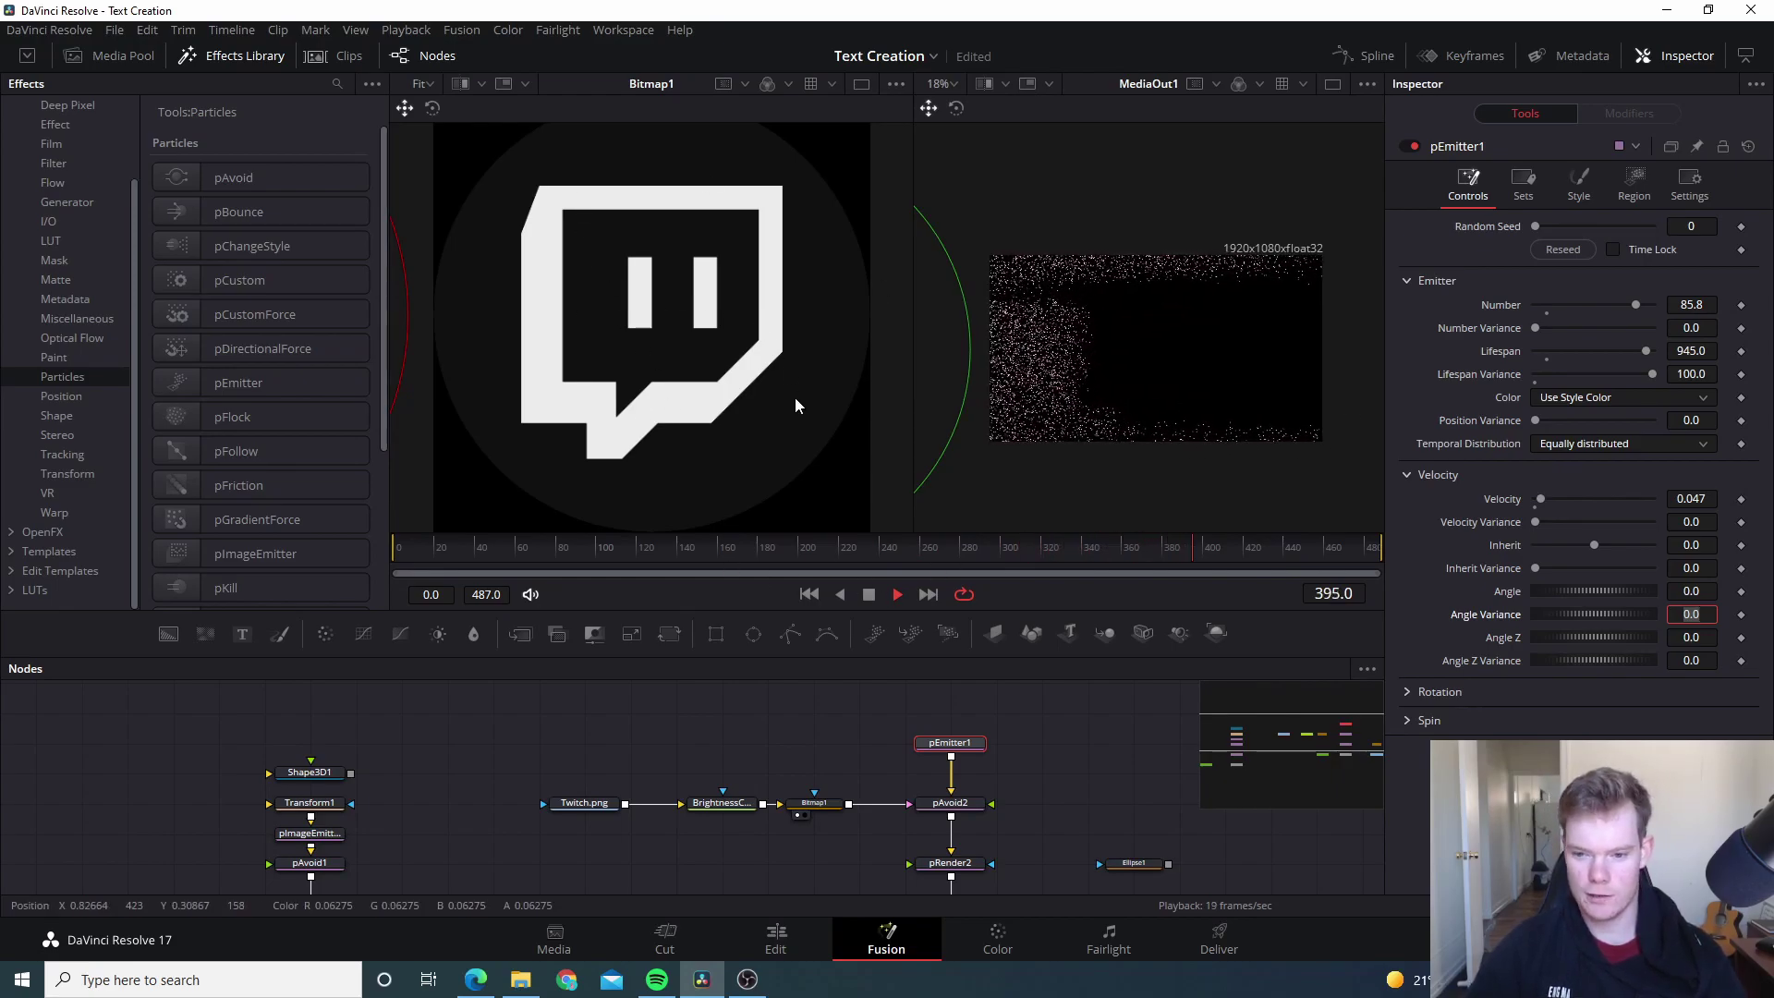
# Step: Enlarge the node editor and move the unconnected Ellipse1 node up and away from the particle node chain
pyautogui.moveTo(1040, 771); pyautogui.dragTo(993, 493)
pyautogui.moveTo(1017, 573); pyautogui.dragTo(1006, 696)
pyautogui.click(1105, 752)
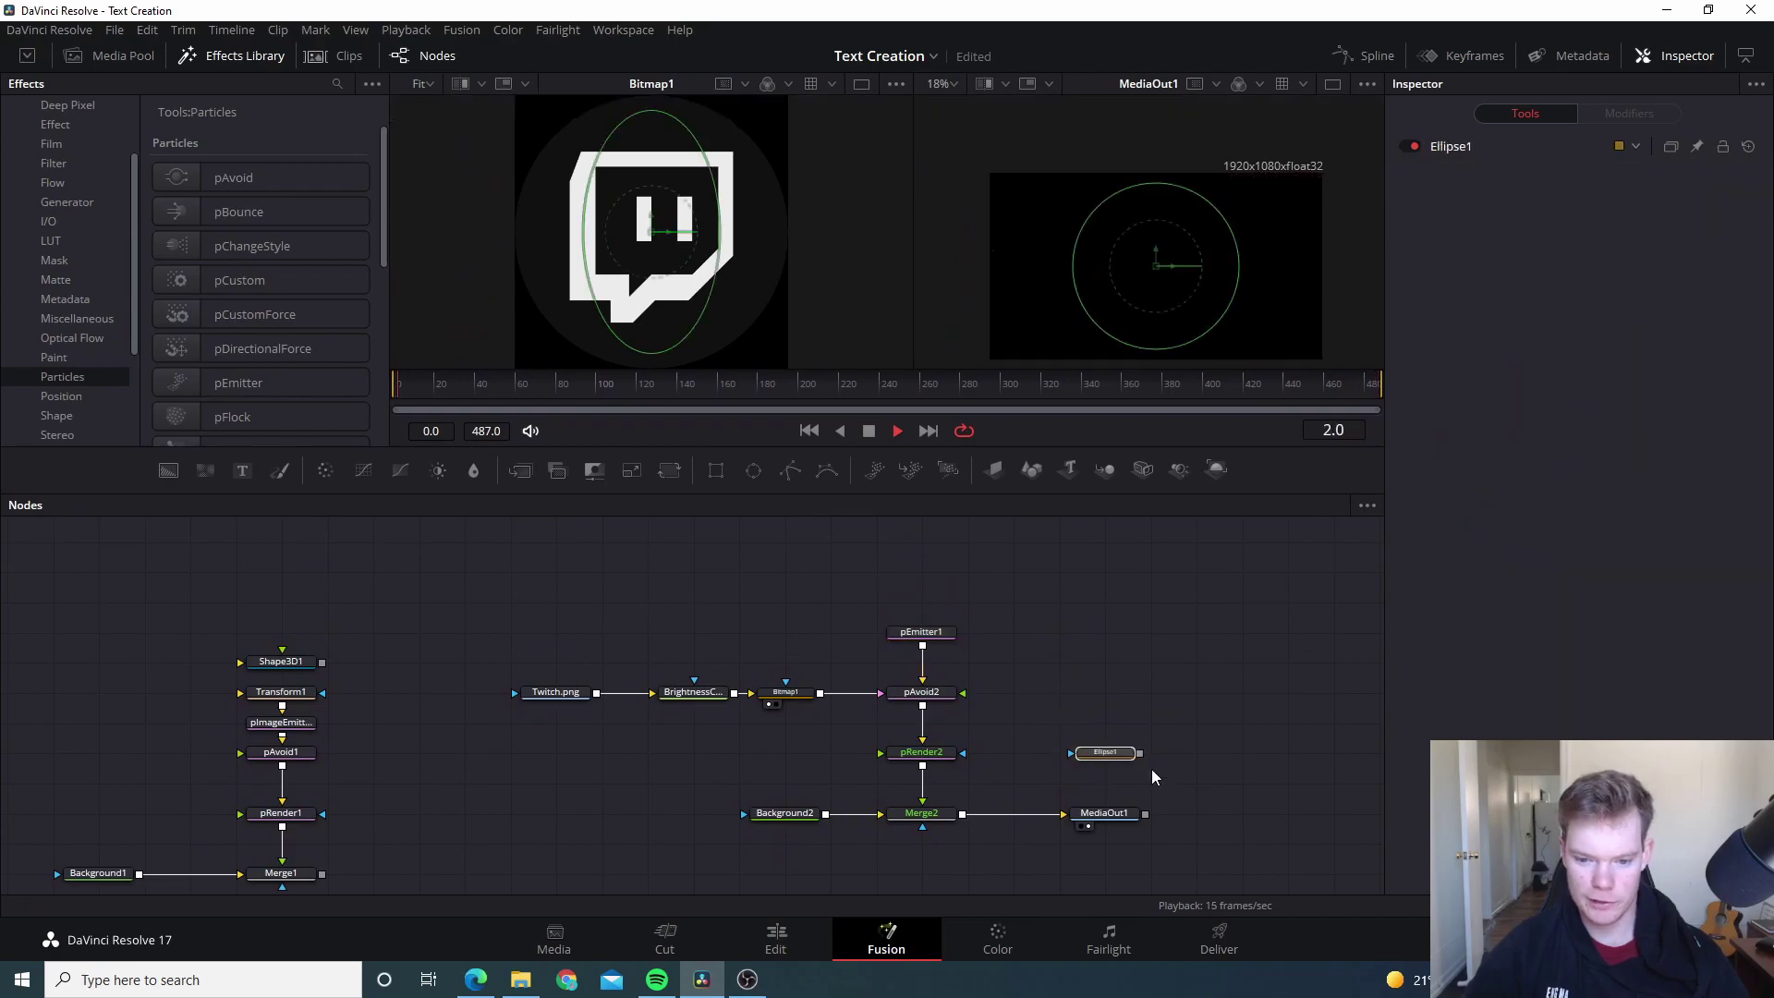
pyautogui.moveTo(1227, 694); pyautogui.dragTo(1271, 694)
pyautogui.click(1090, 586)
pyautogui.moveTo(570, 611)
pyautogui.mouseDown()
pyautogui.moveTo(558, 568)
pyautogui.moveTo(542, 599)
pyautogui.mouseUp()
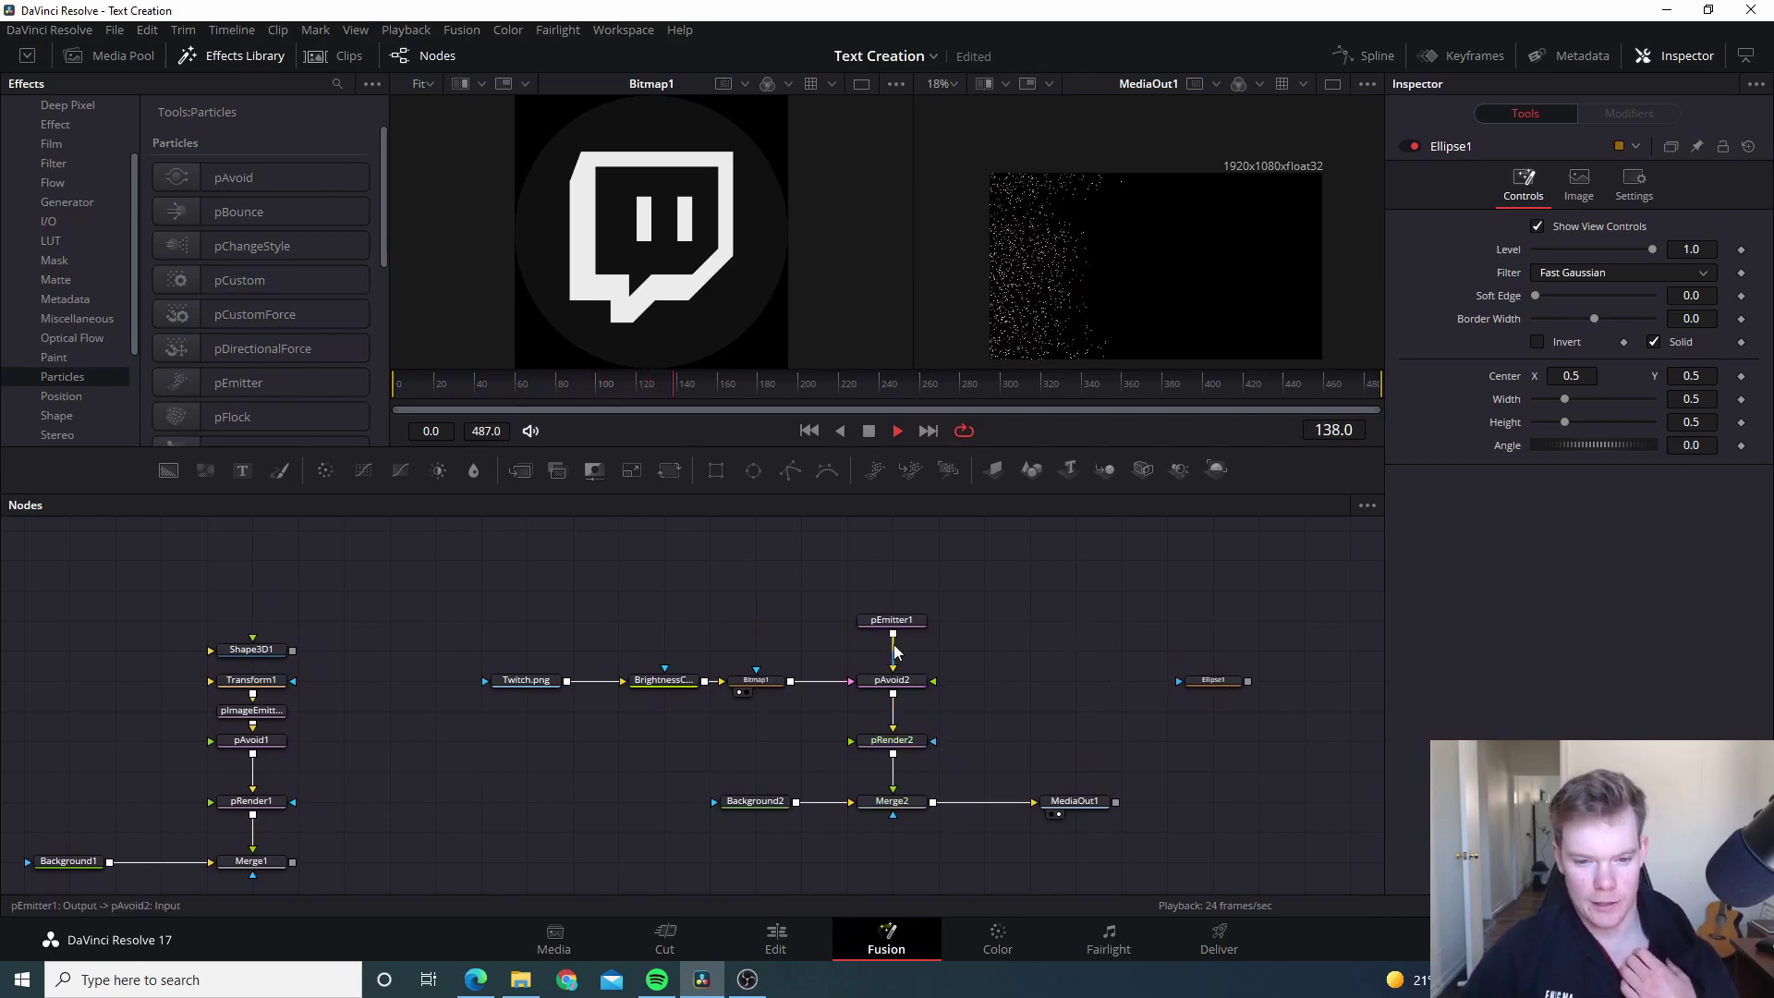
pyautogui.click(892, 621)
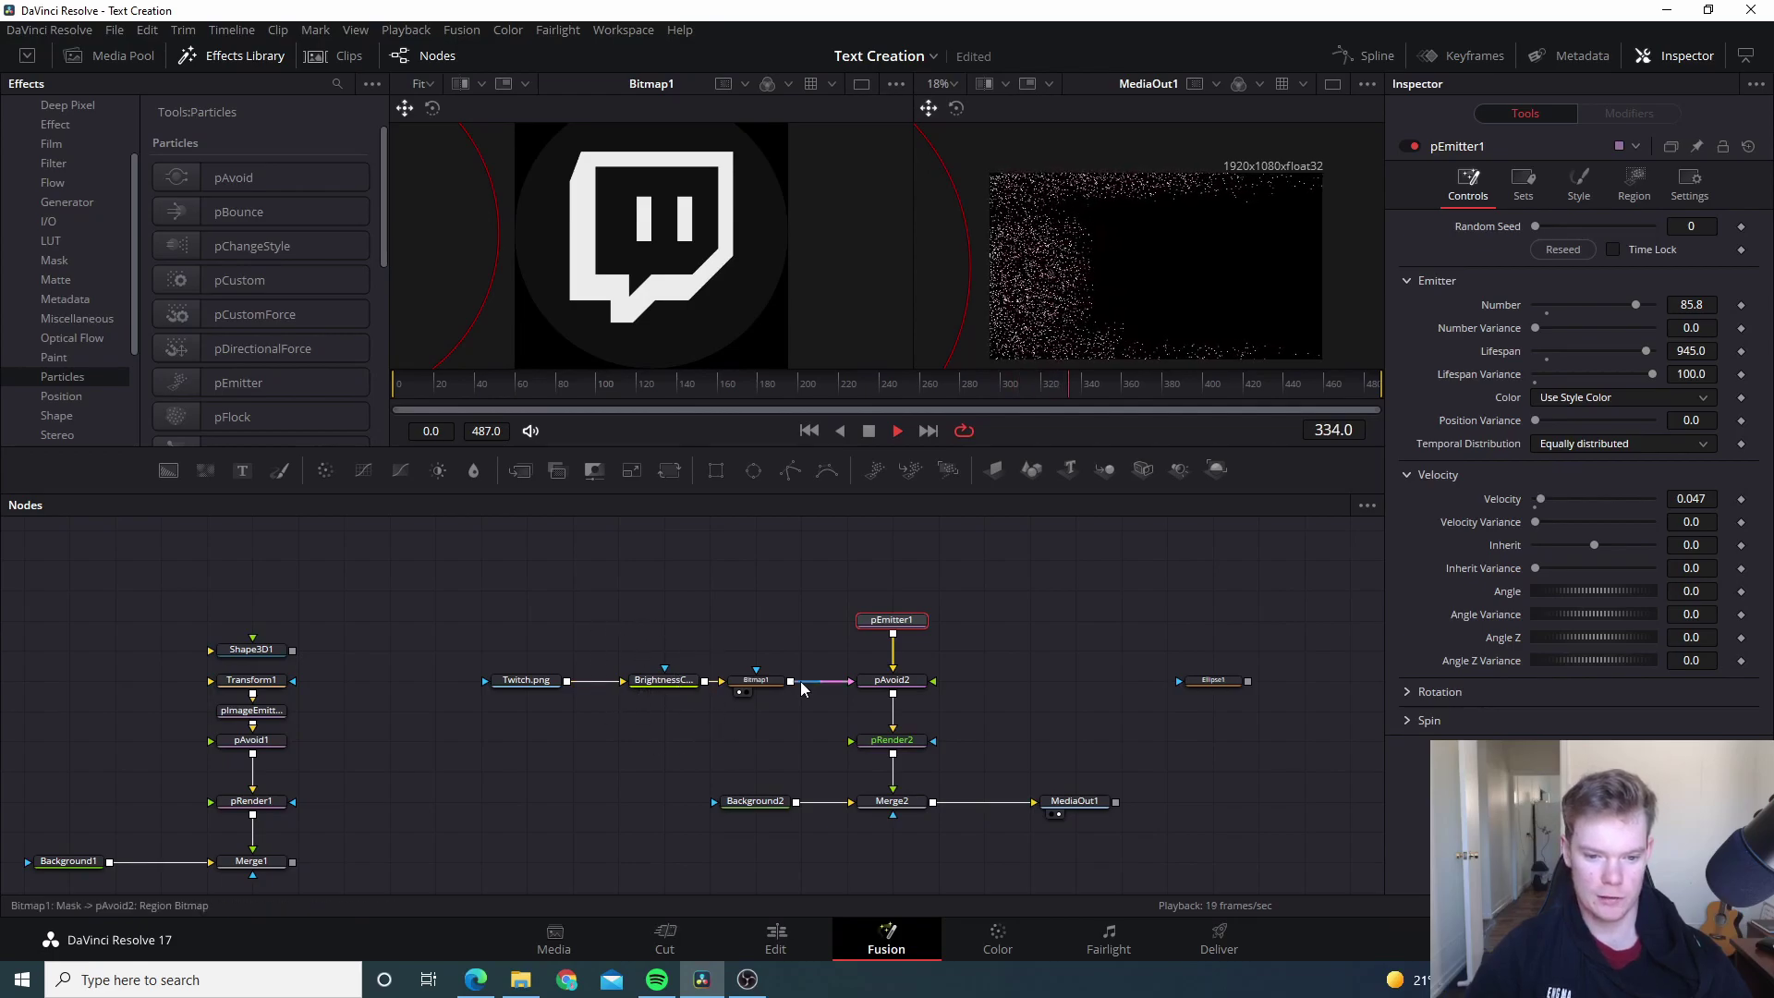
# Step: On the Edit page, place a Fusion Composition clip on Video 1 after the existing clips and extend it to about 276 frames
pyautogui.hotkey('shift', '4')
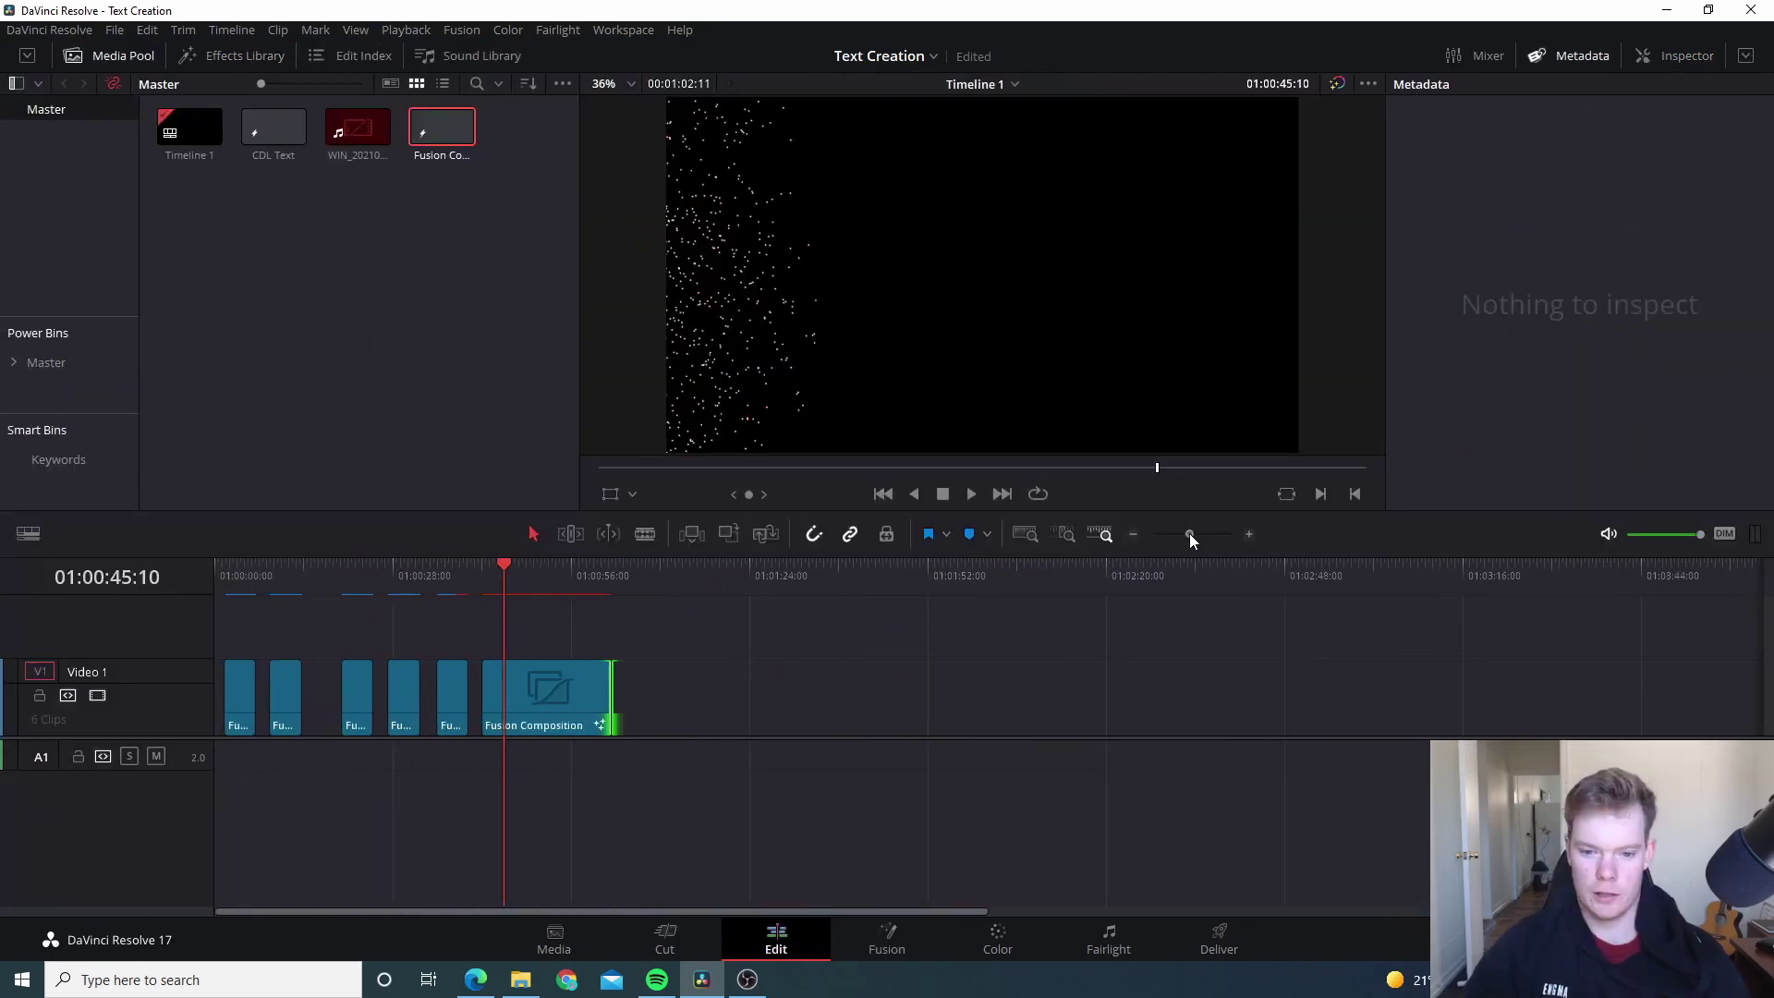
pyautogui.moveTo(450, 125); pyautogui.dragTo(981, 708)
pyautogui.moveTo(713, 560); pyautogui.dragTo(978, 617)
pyautogui.moveTo(1191, 535); pyautogui.dragTo(1202, 534)
pyautogui.click(1106, 703)
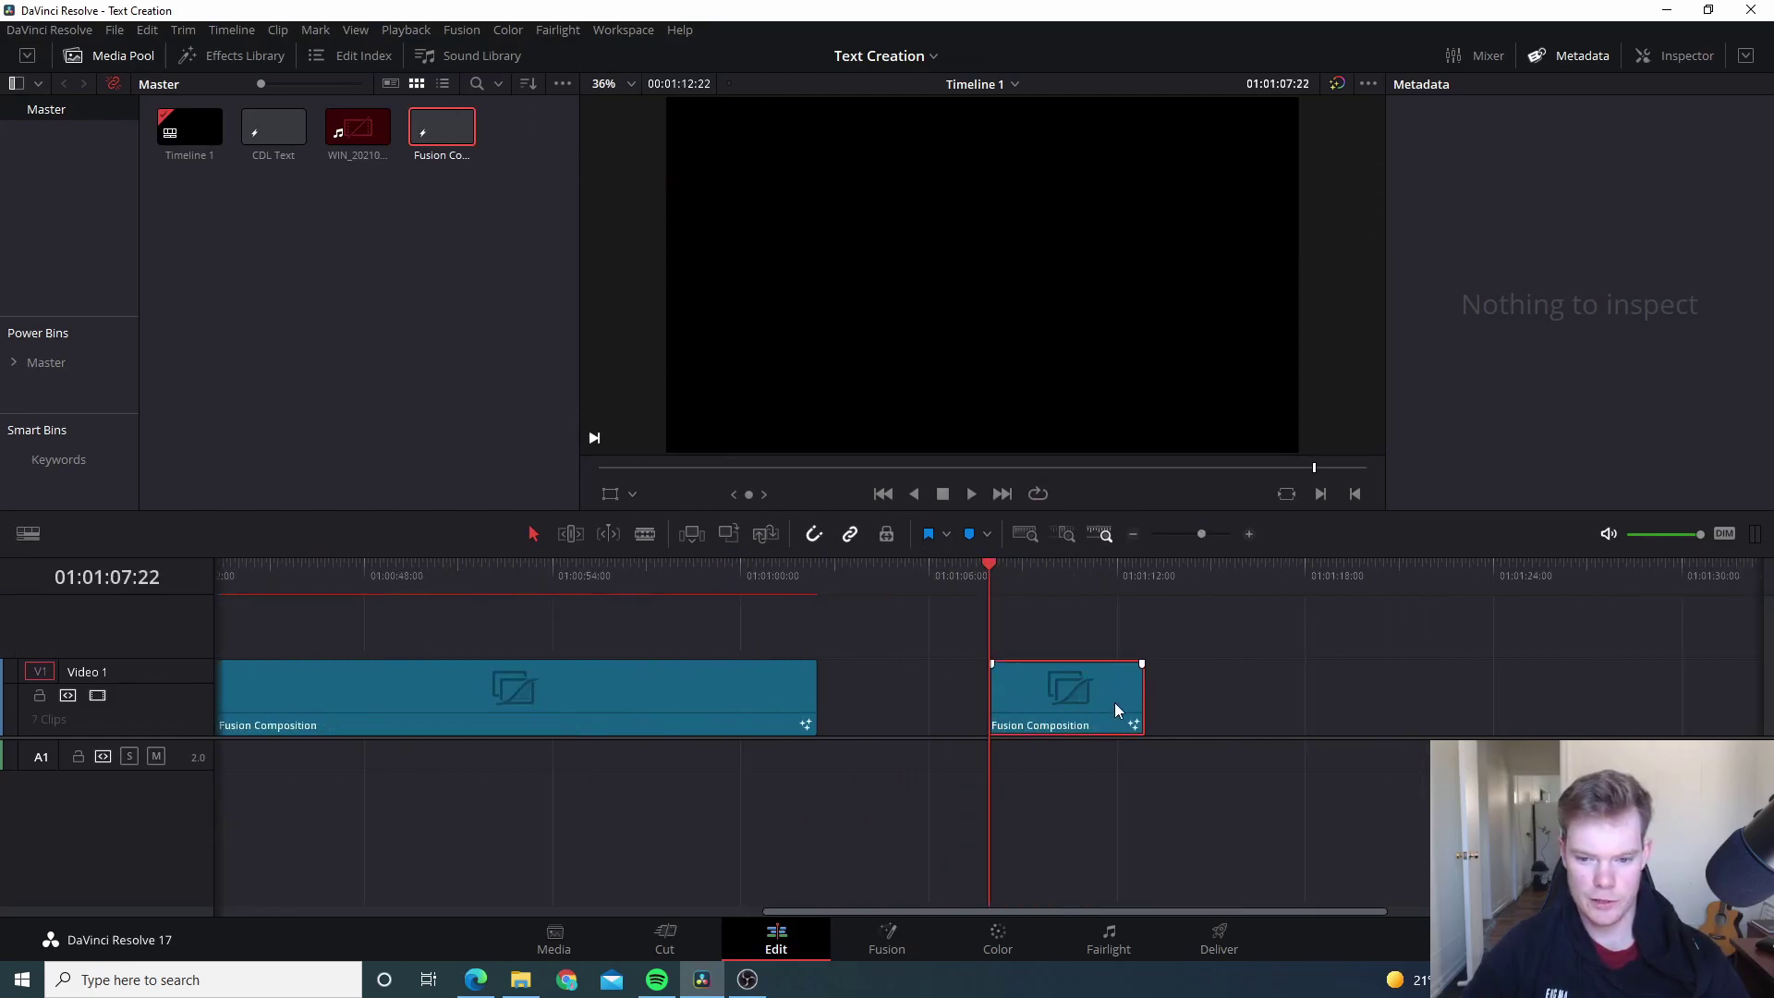
pyautogui.moveTo(1143, 699); pyautogui.dragTo(1355, 704)
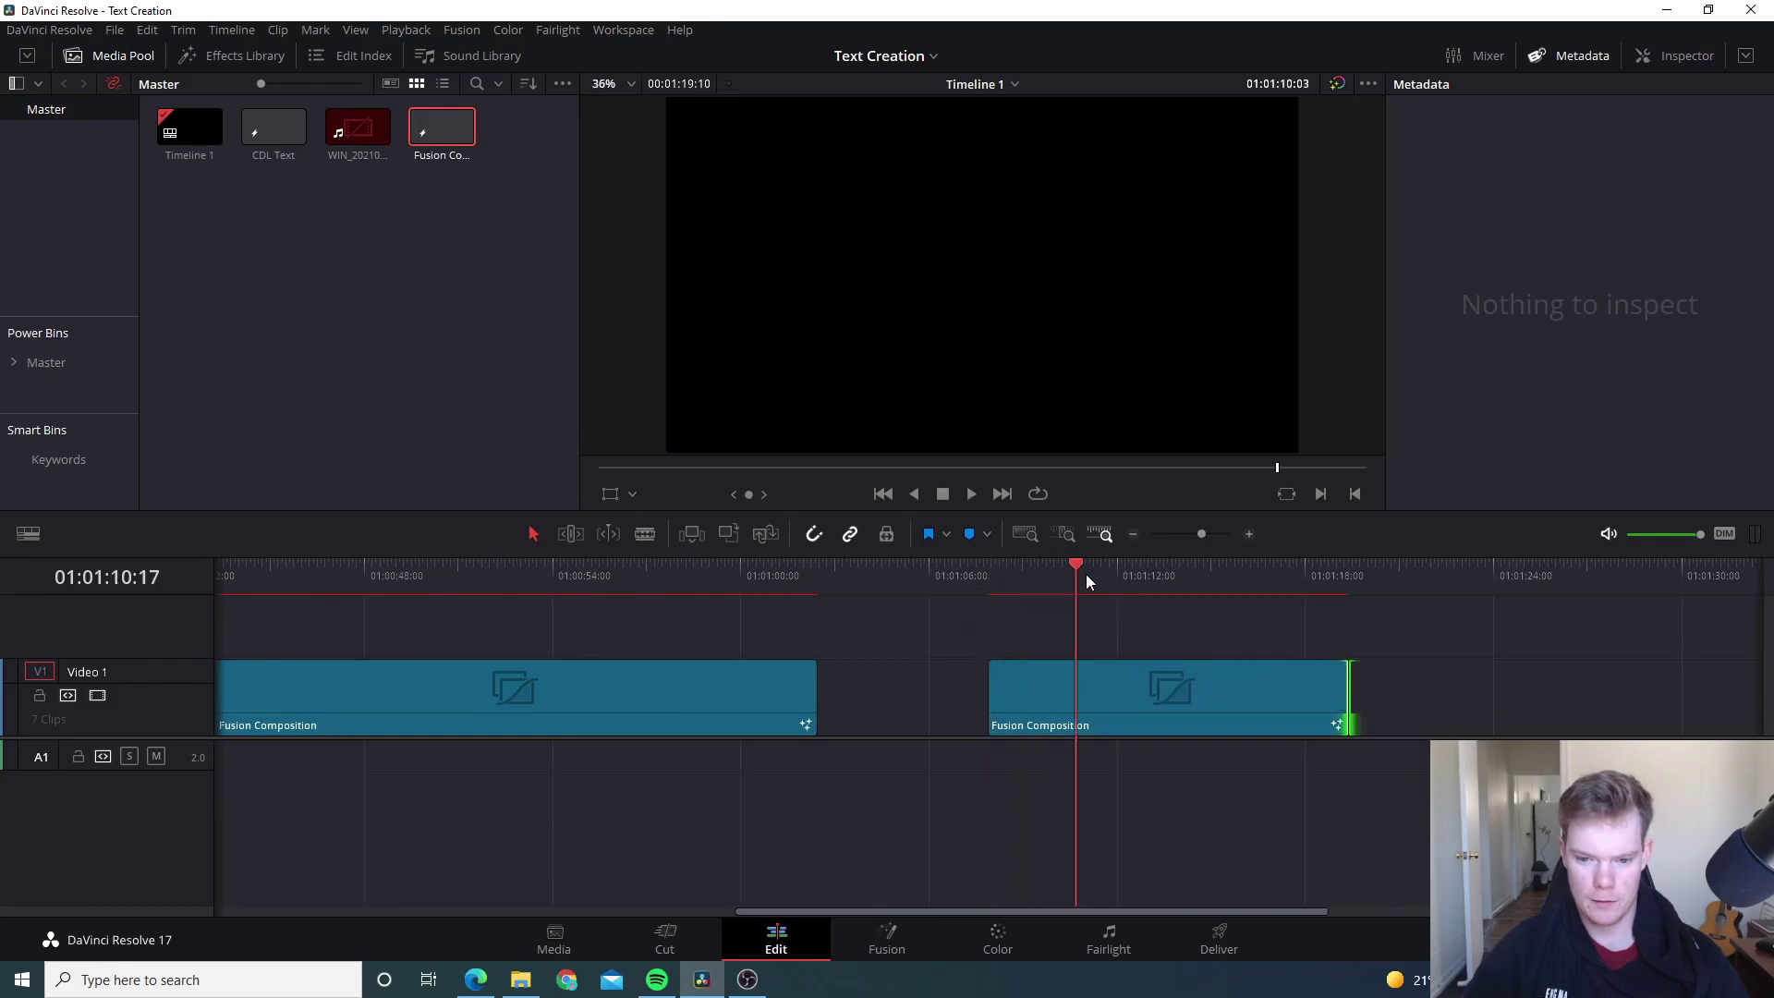
# Step: Open the new composition on the Fusion page, add a Background node and connect it to MediaOut1
pyautogui.click(858, 950)
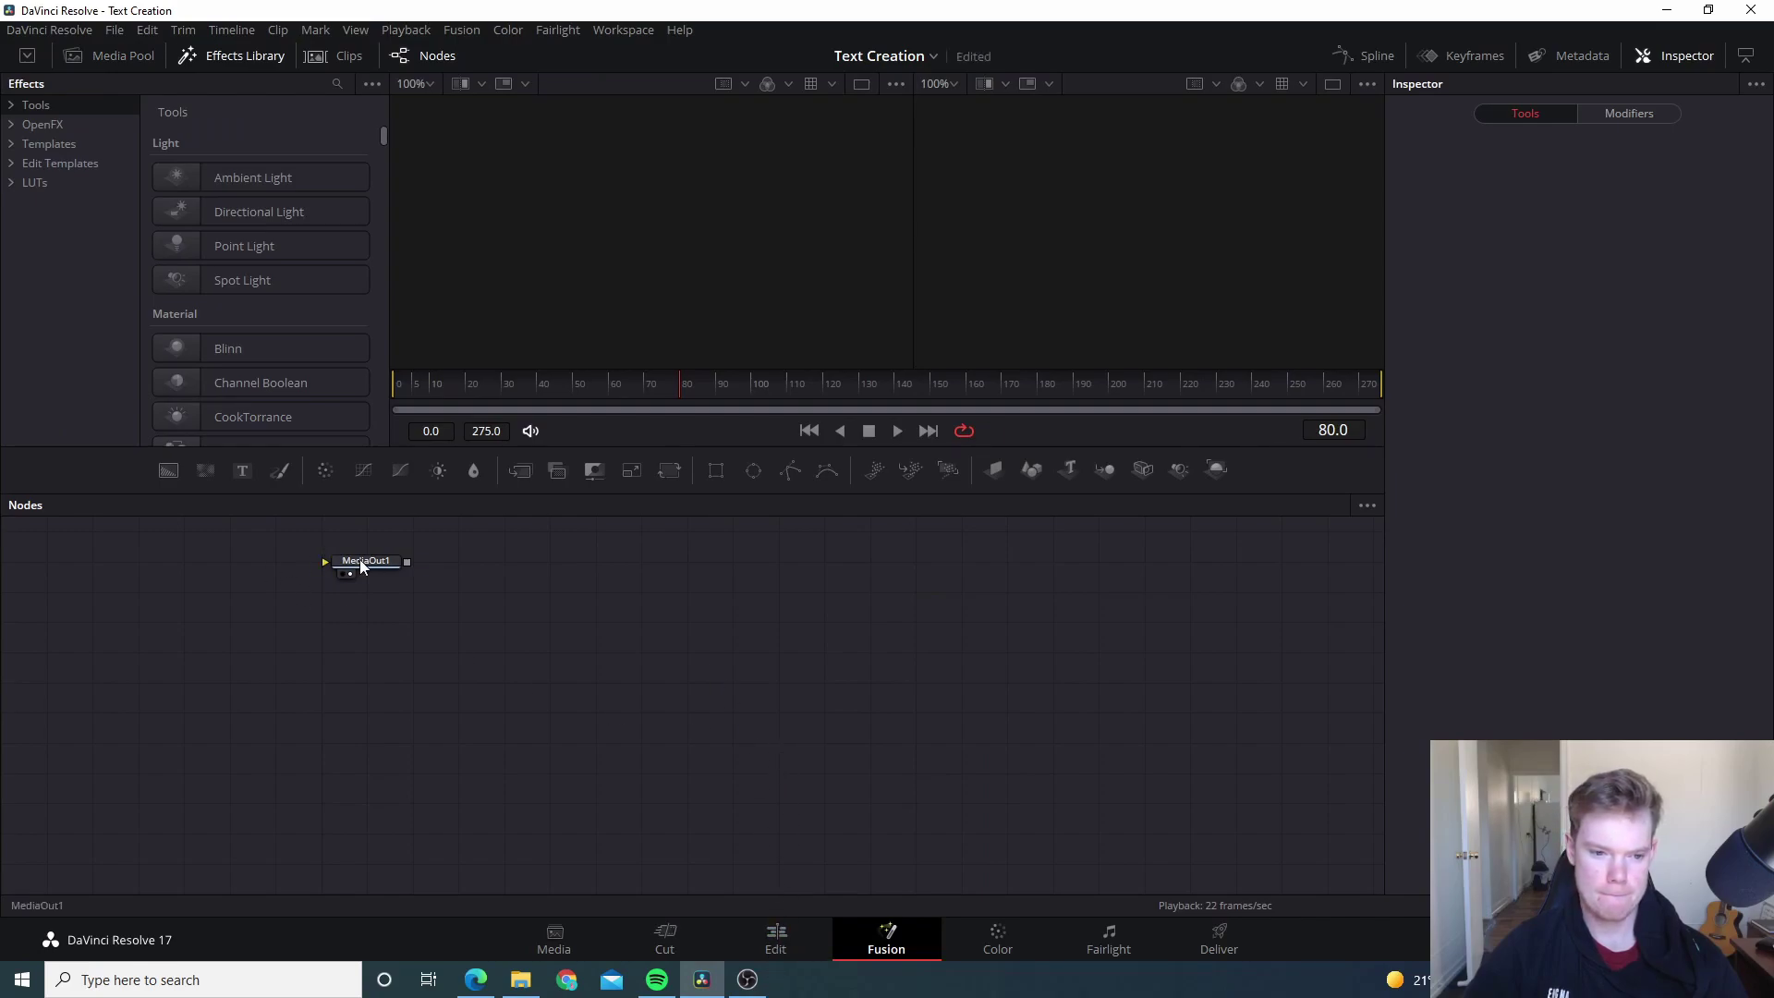
pyautogui.moveTo(942, 686); pyautogui.dragTo(989, 685)
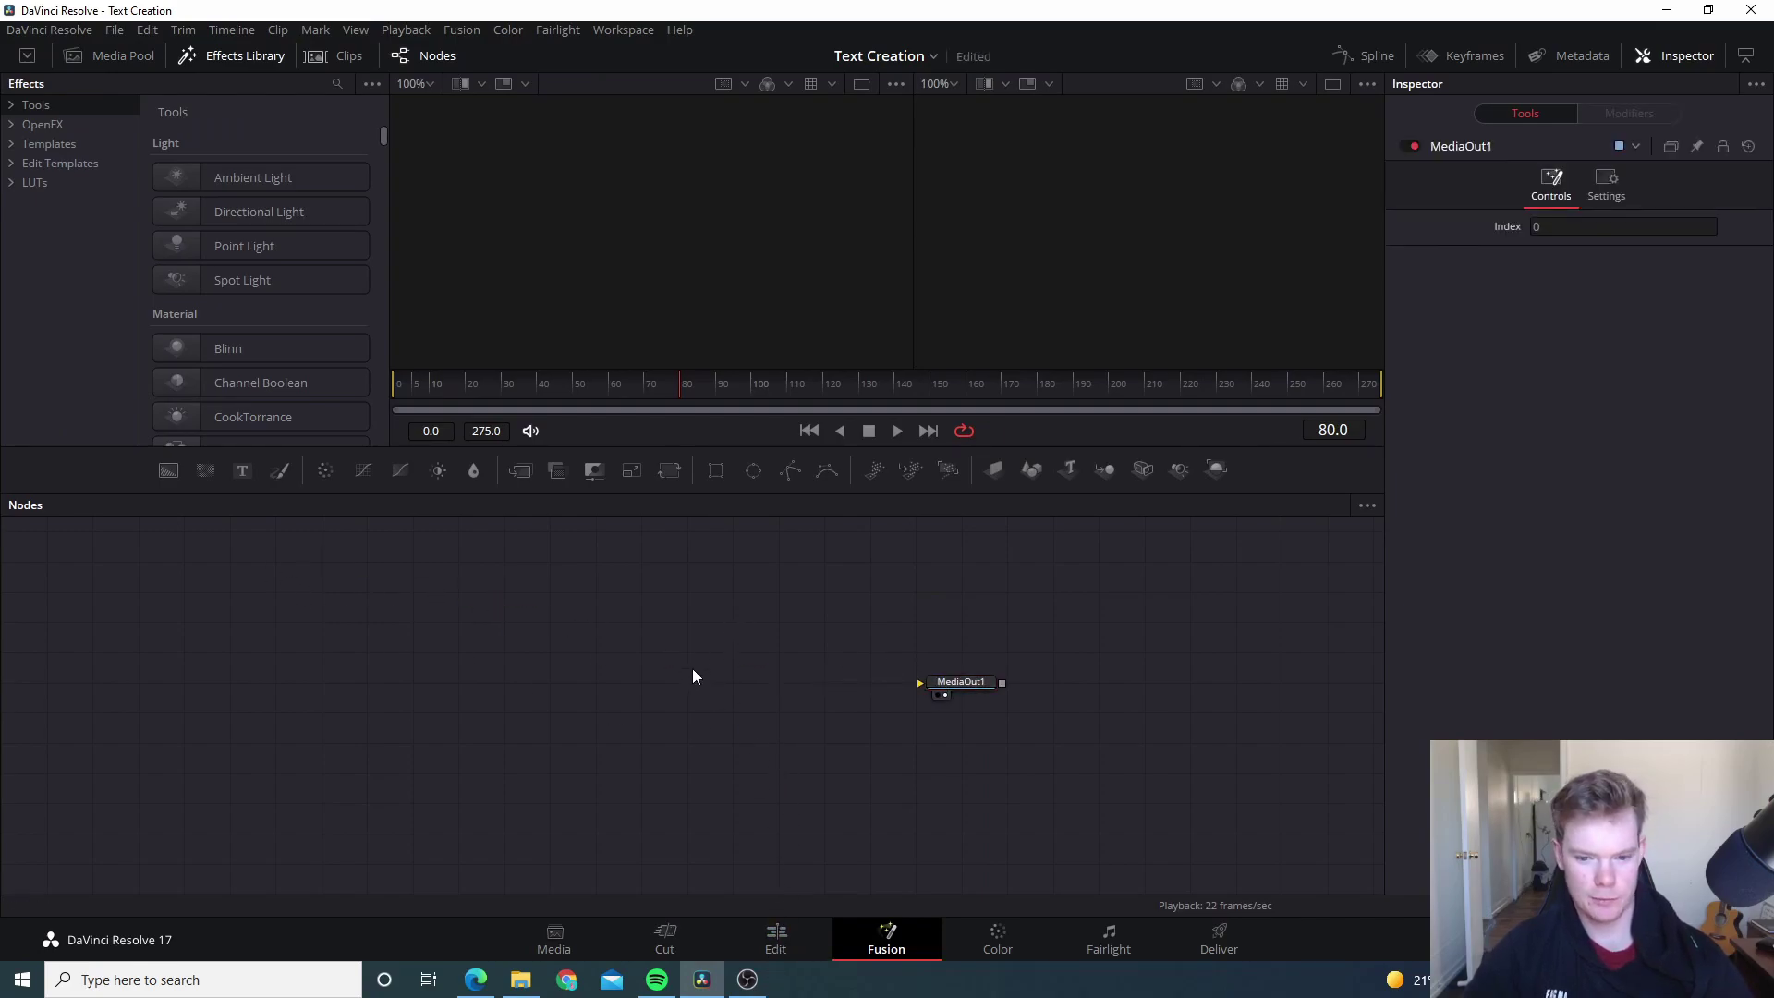
pyautogui.hotkey('shift', 'space')
pyautogui.write('back')
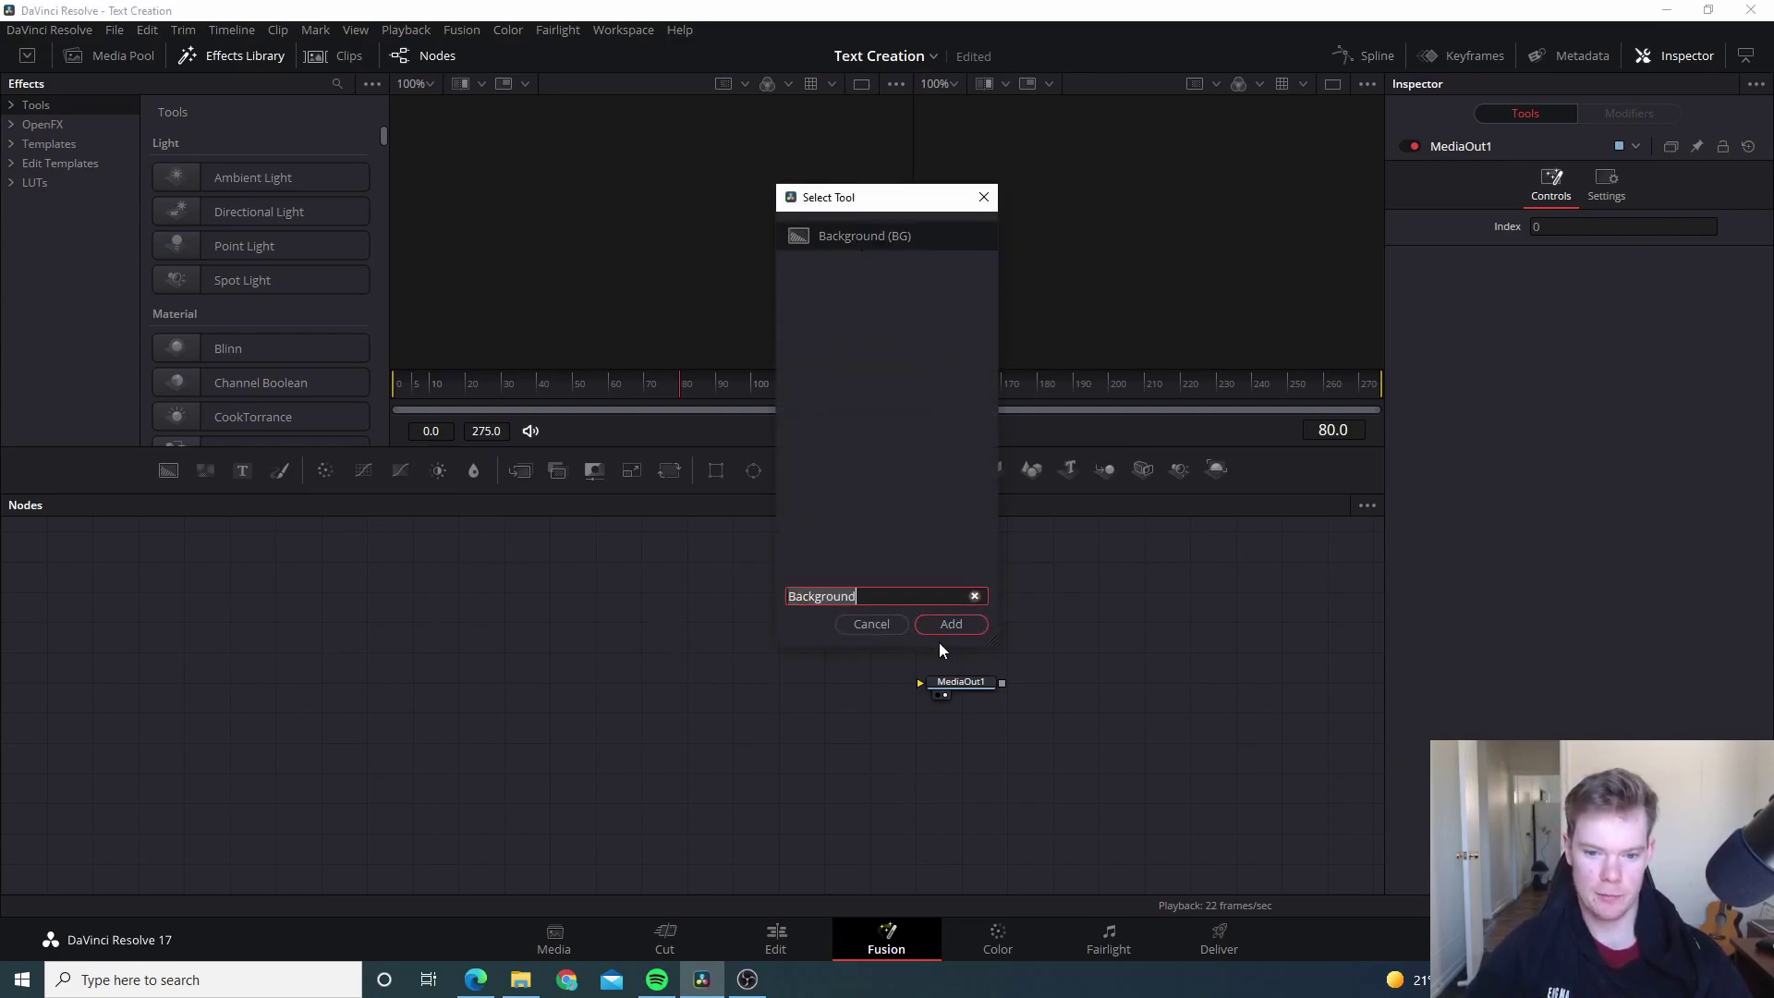
pyautogui.press('Return')
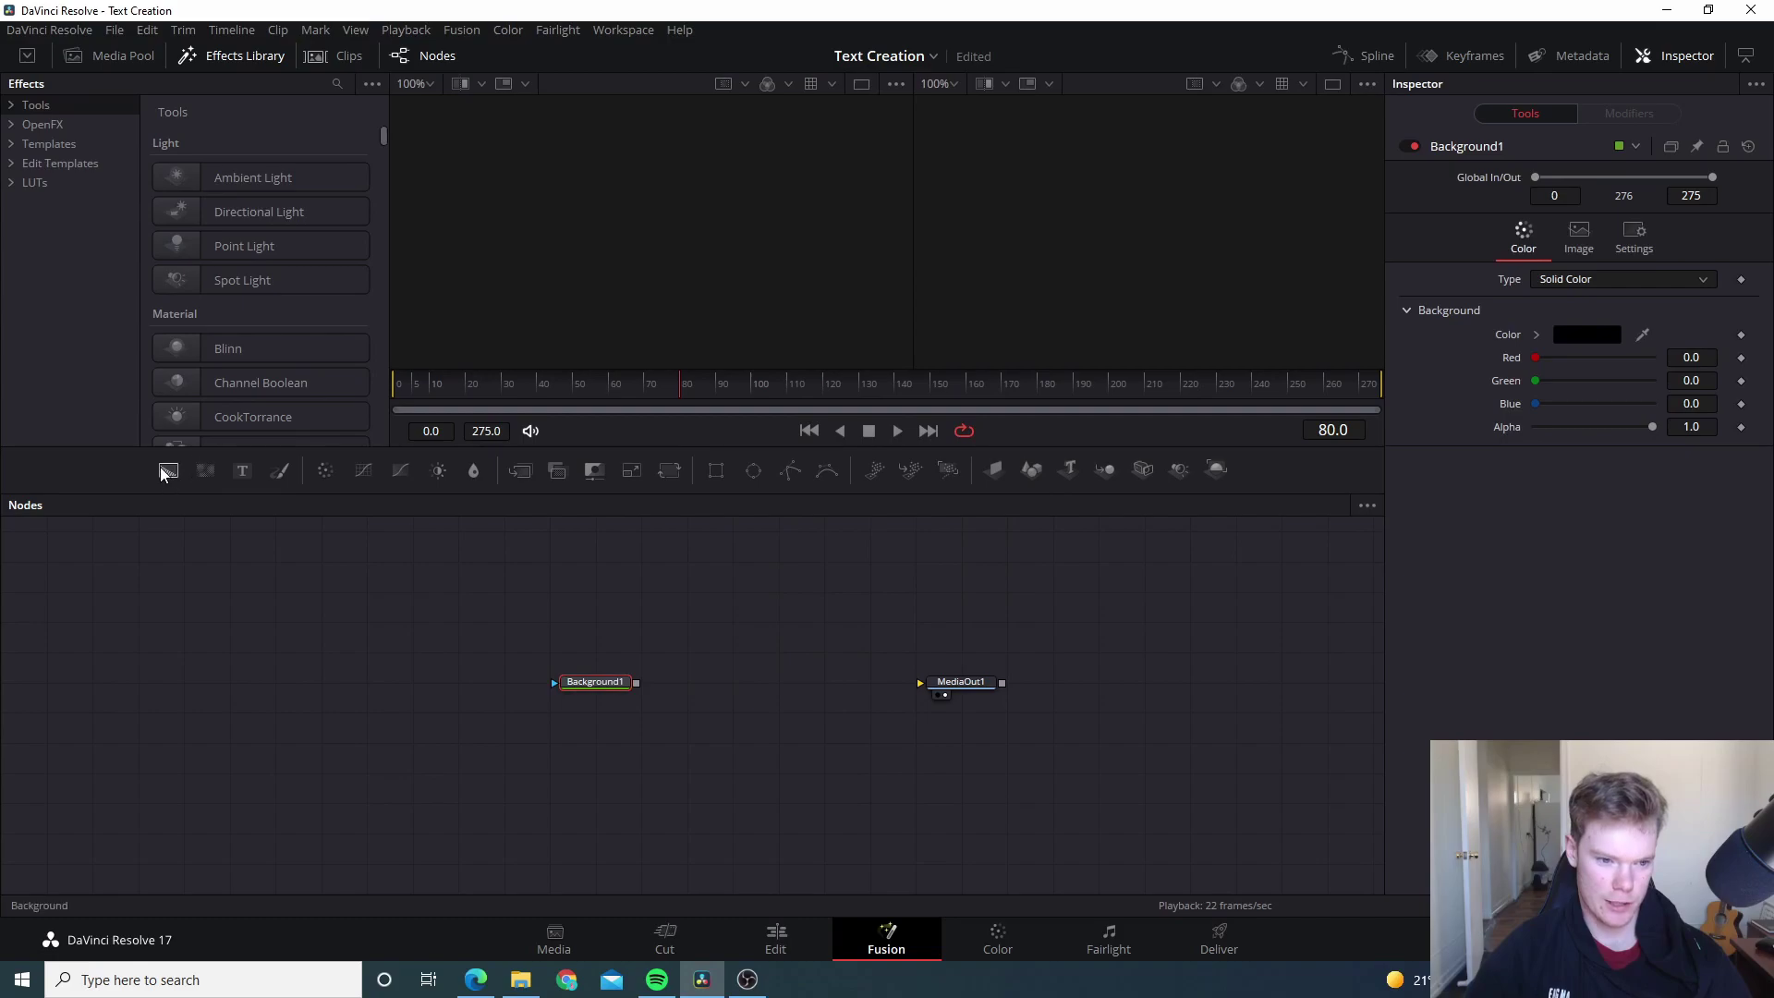
pyautogui.moveTo(635, 684); pyautogui.dragTo(961, 684)
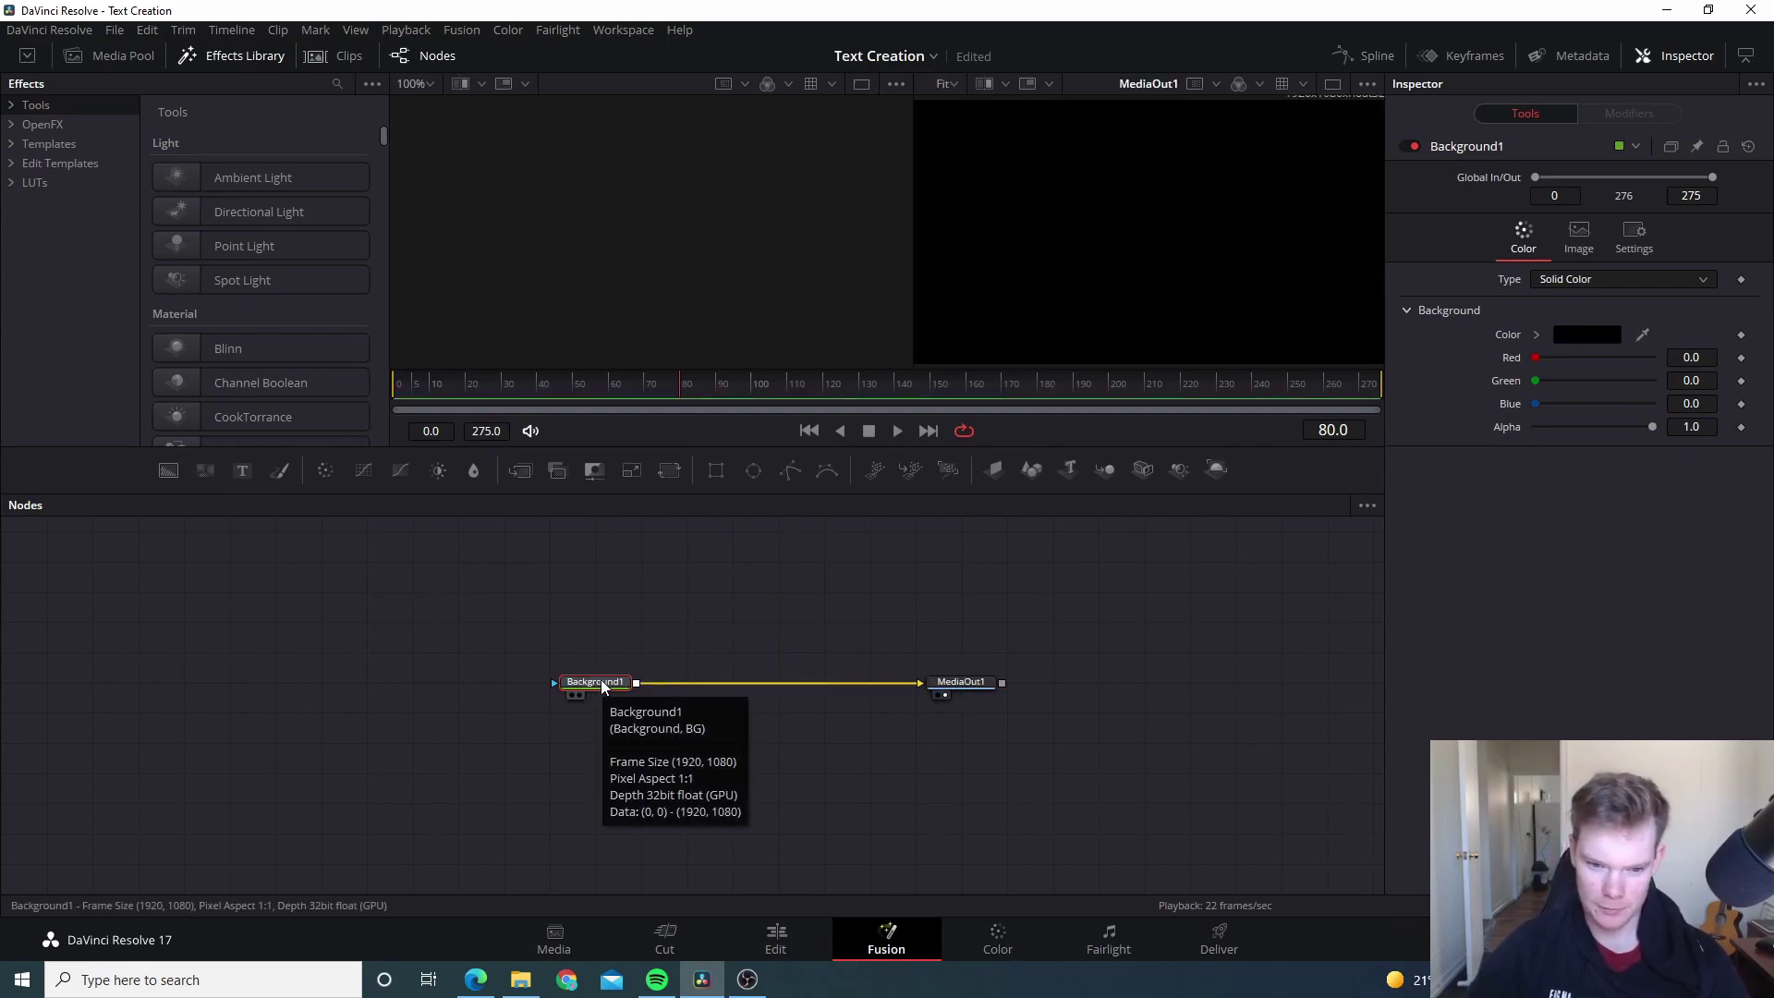
# Step: Test the background with Red at 1.0, return it to 0.0, and move Background1 and MediaOut1 lower in the node graph
pyautogui.moveTo(1535, 358); pyautogui.dragTo(1639, 369)
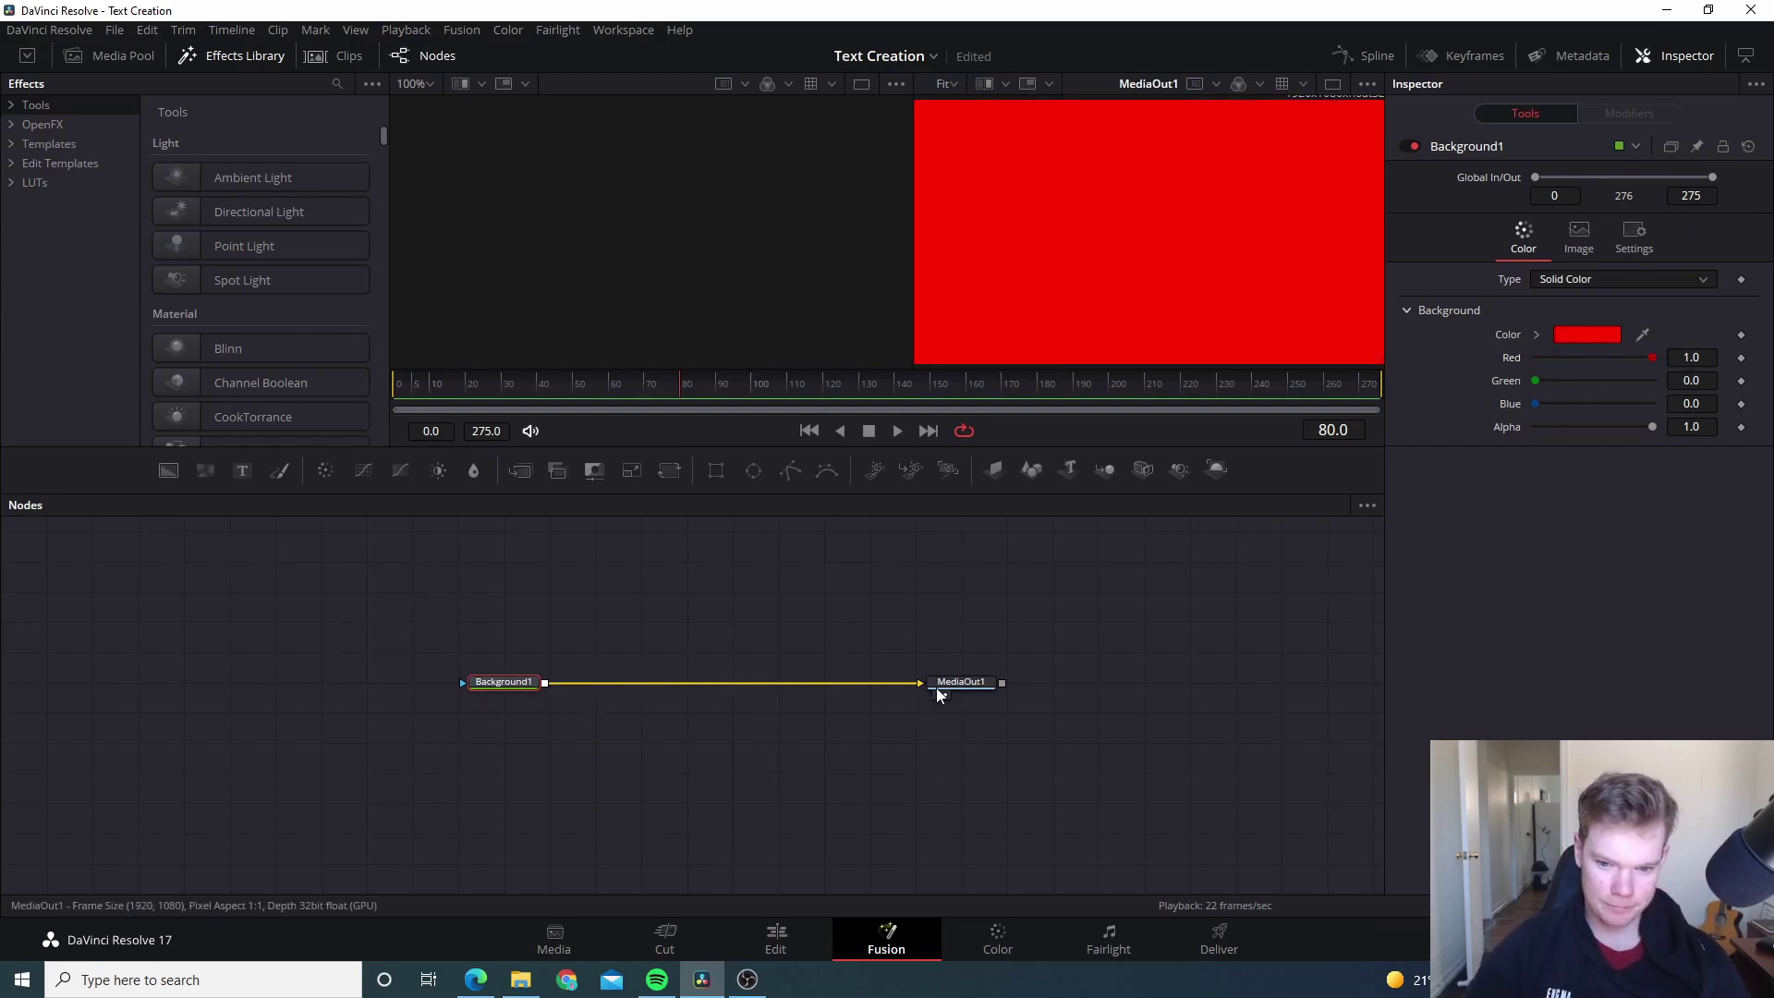
pyautogui.moveTo(951, 685); pyautogui.dragTo(951, 744)
pyautogui.moveTo(499, 691); pyautogui.dragTo(499, 752)
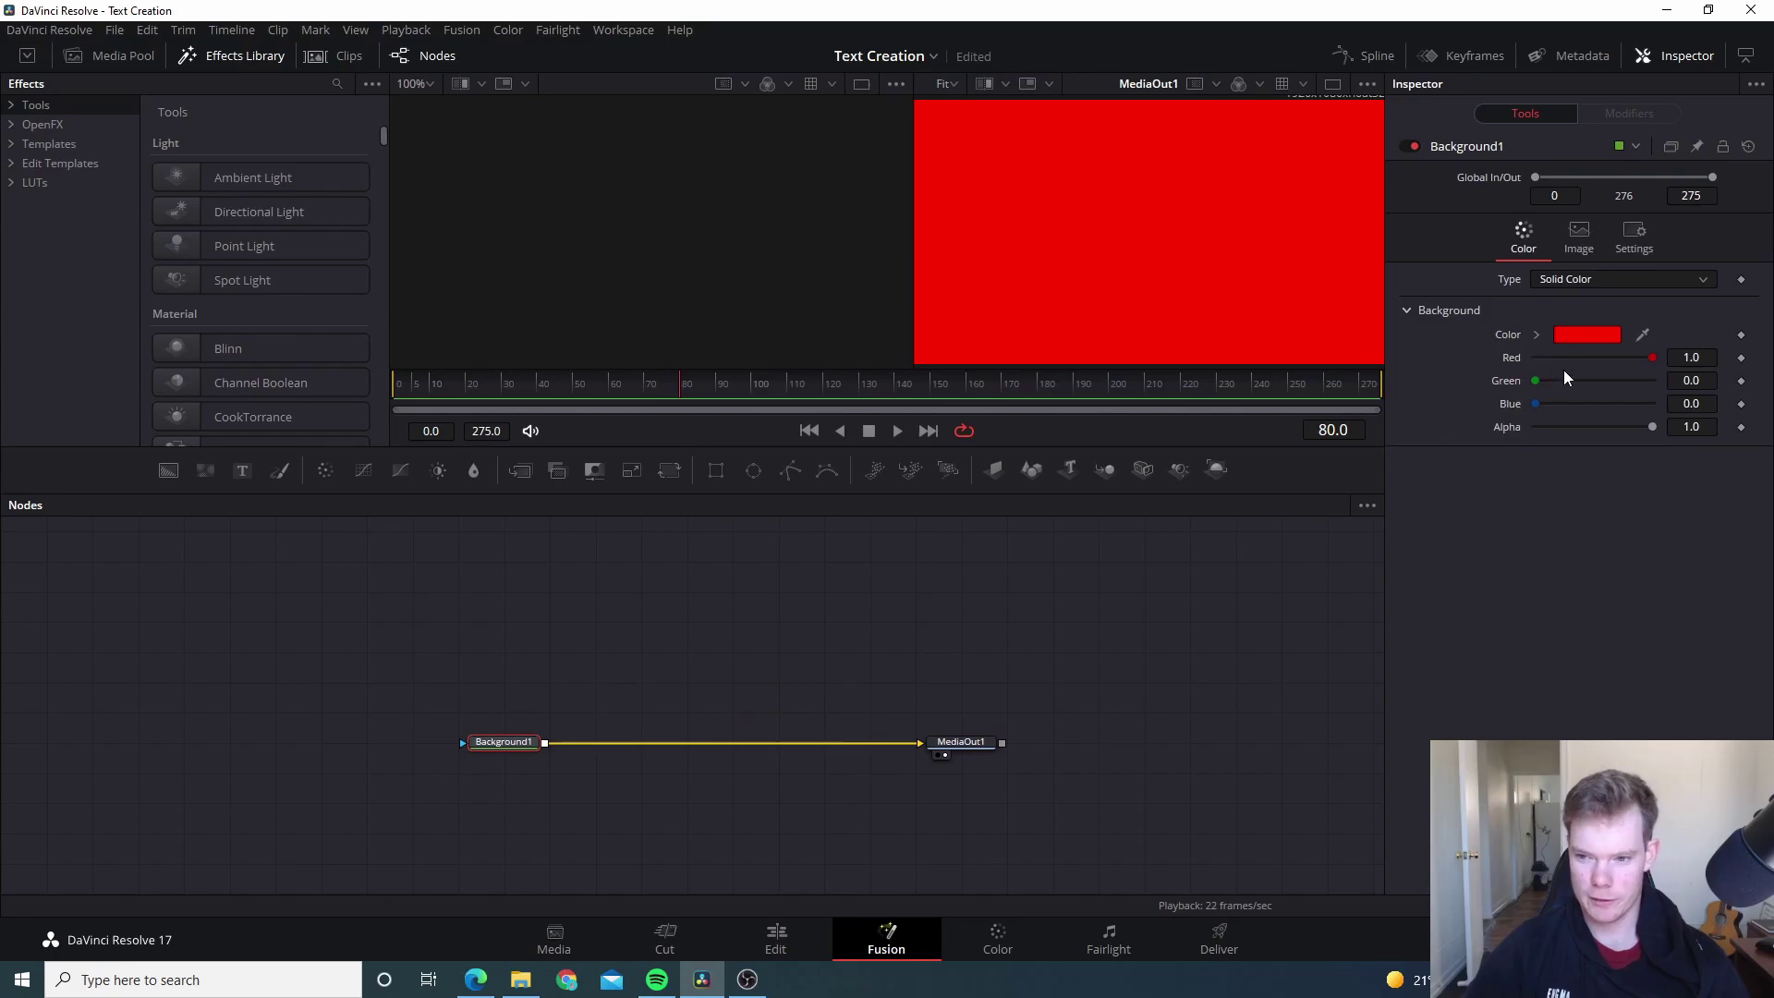
pyautogui.moveTo(1650, 359); pyautogui.dragTo(1312, 390)
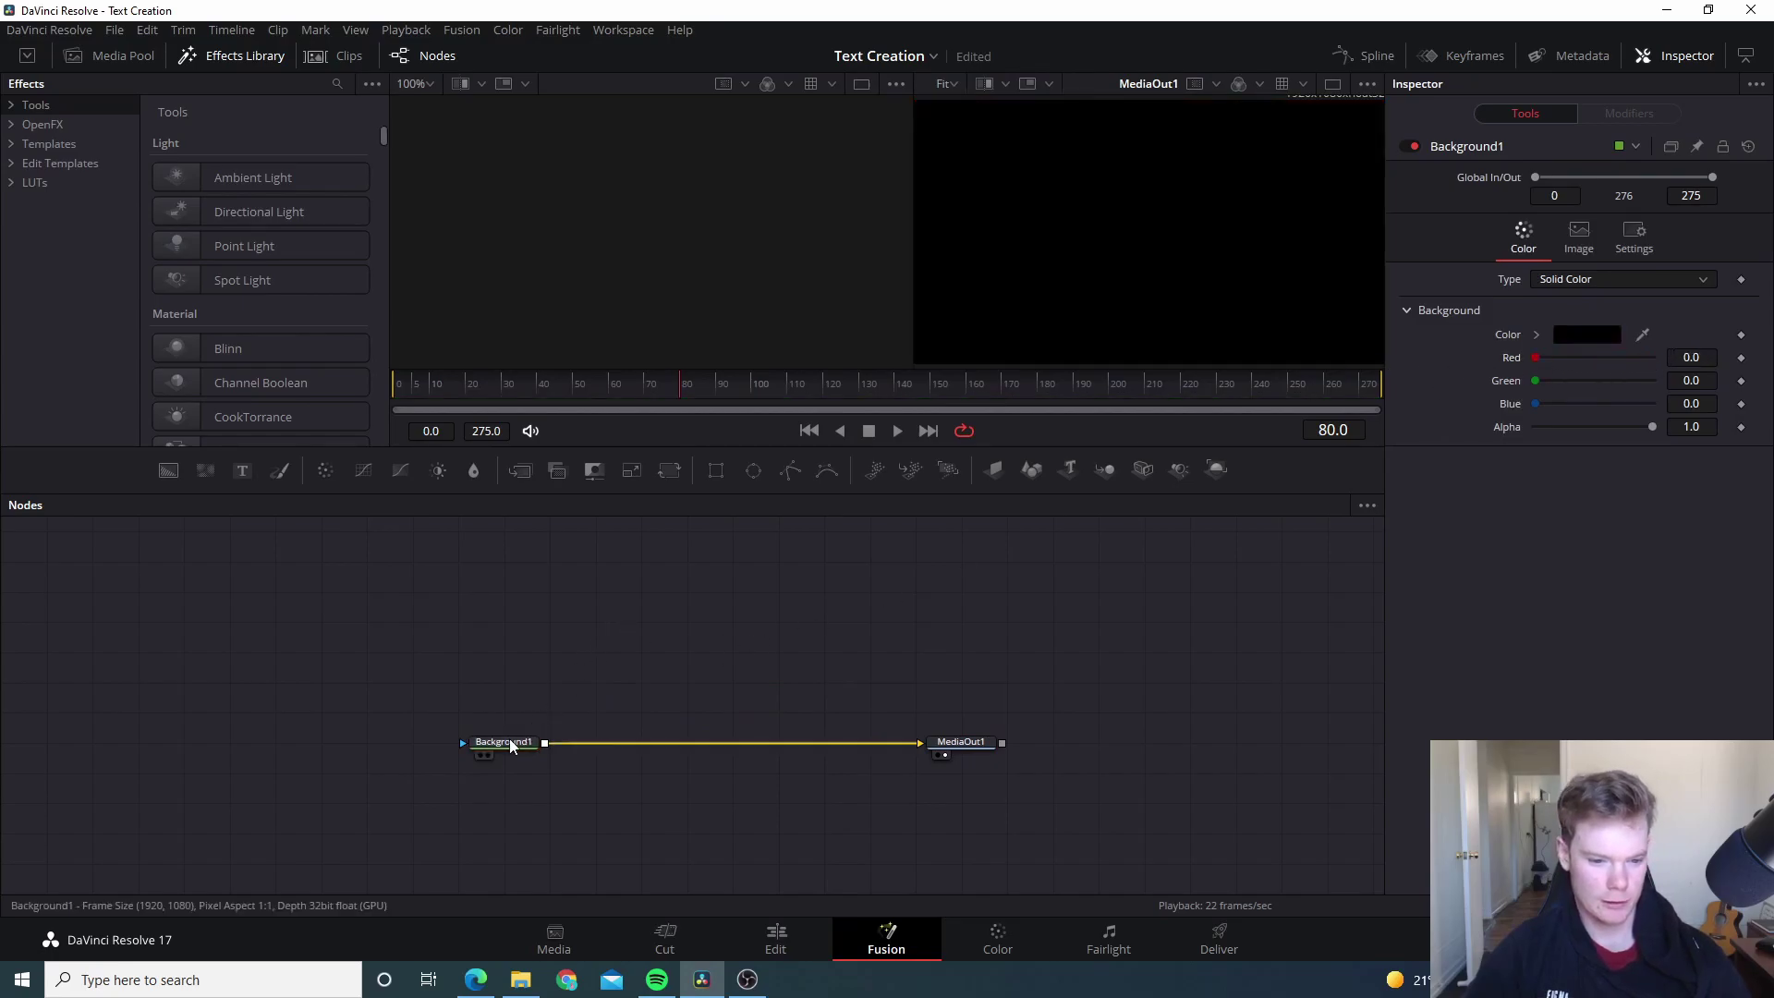
# Step: Insert a Merge node between Background1 and MediaOut1 and place it midway along the connection
pyautogui.hotkey('shift', 'space')
pyautogui.write('merge')
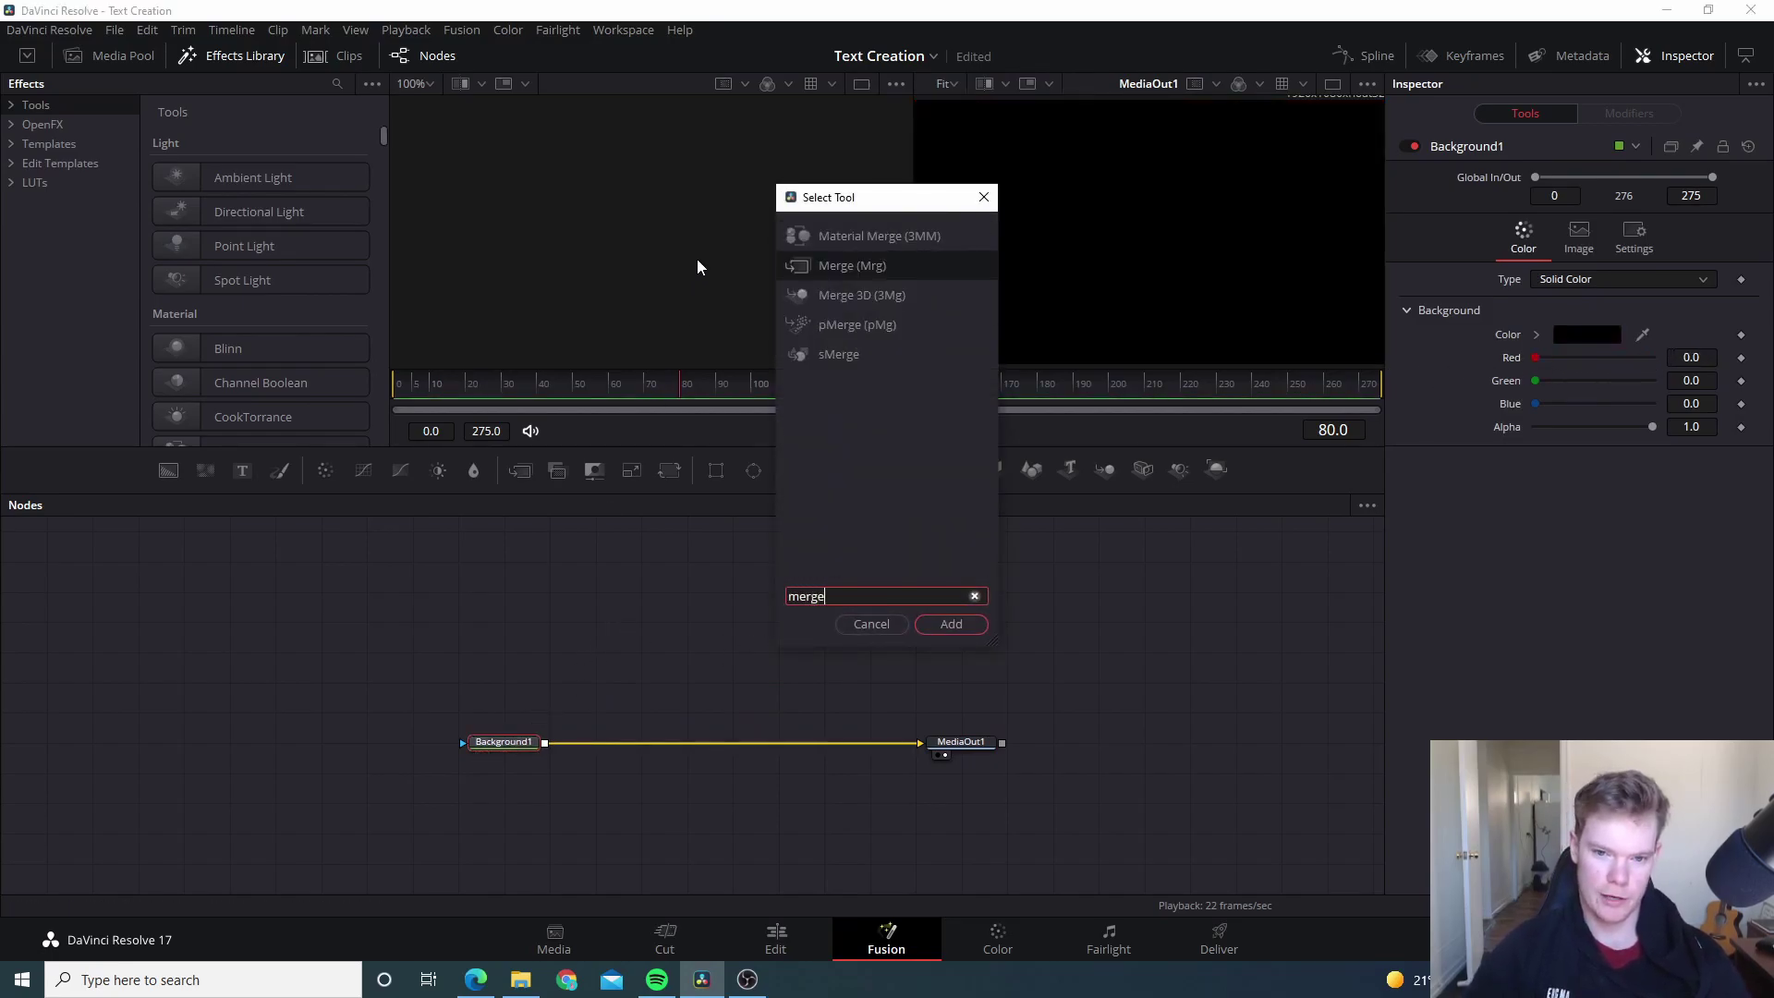
pyautogui.click(978, 622)
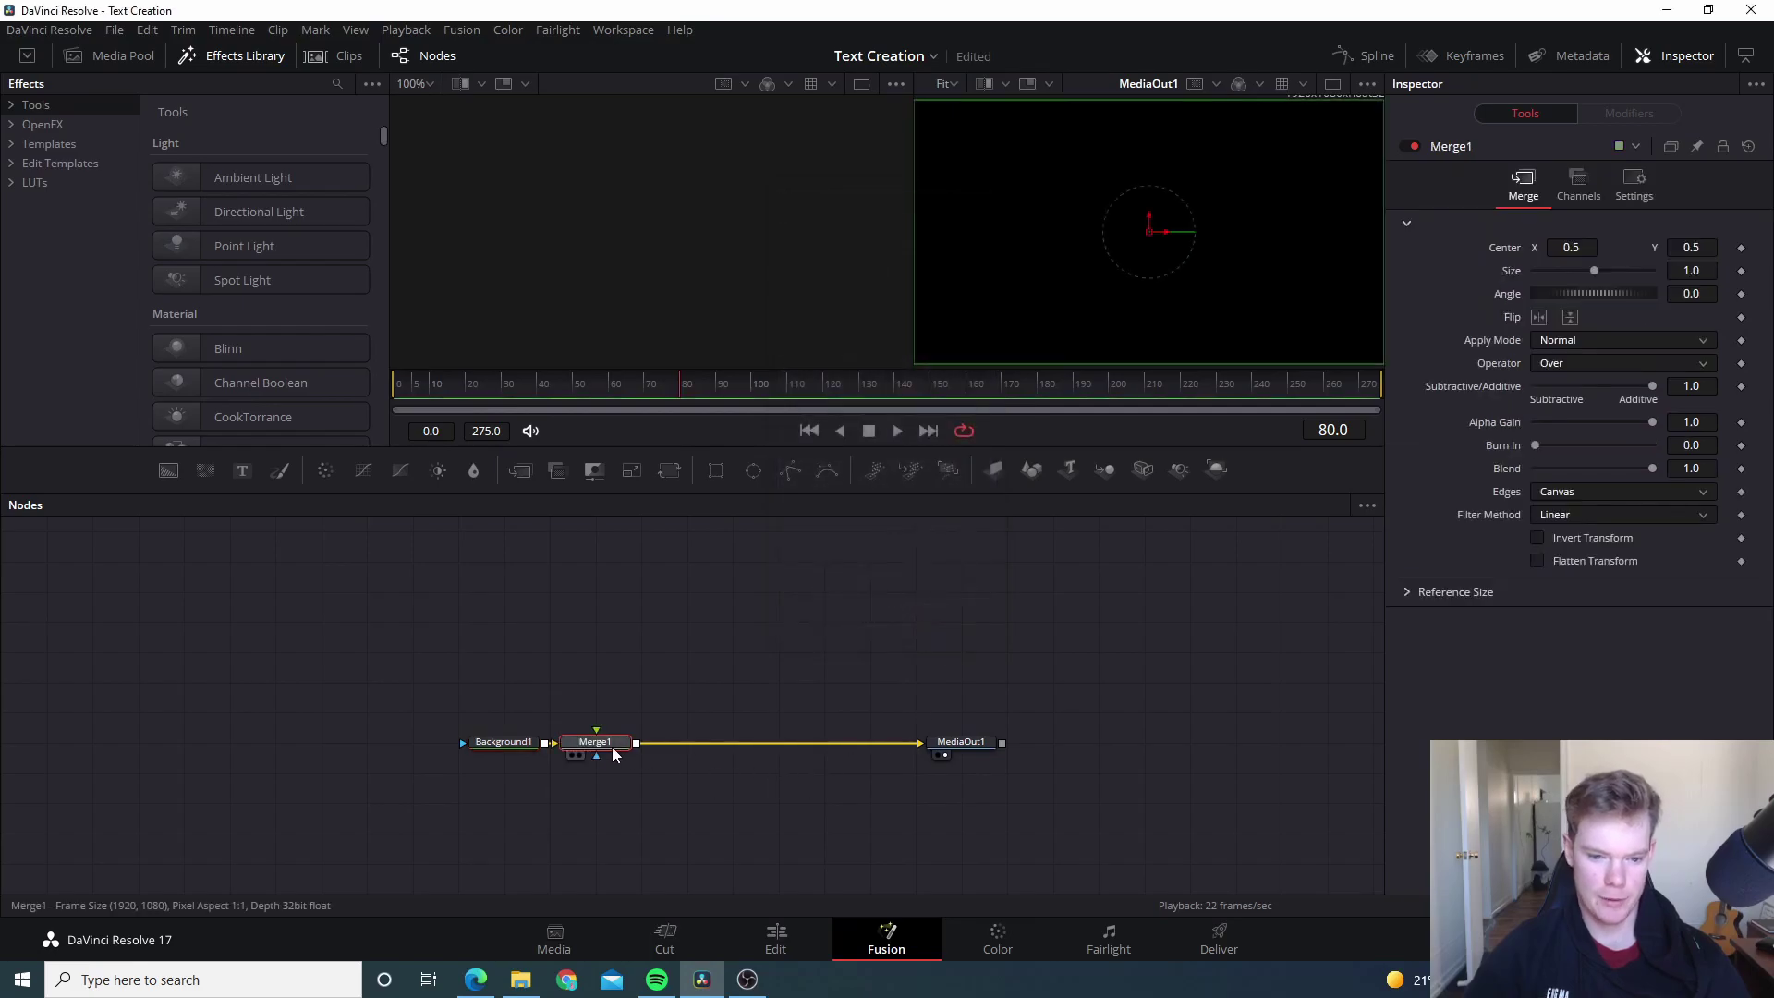
pyautogui.click(857, 700)
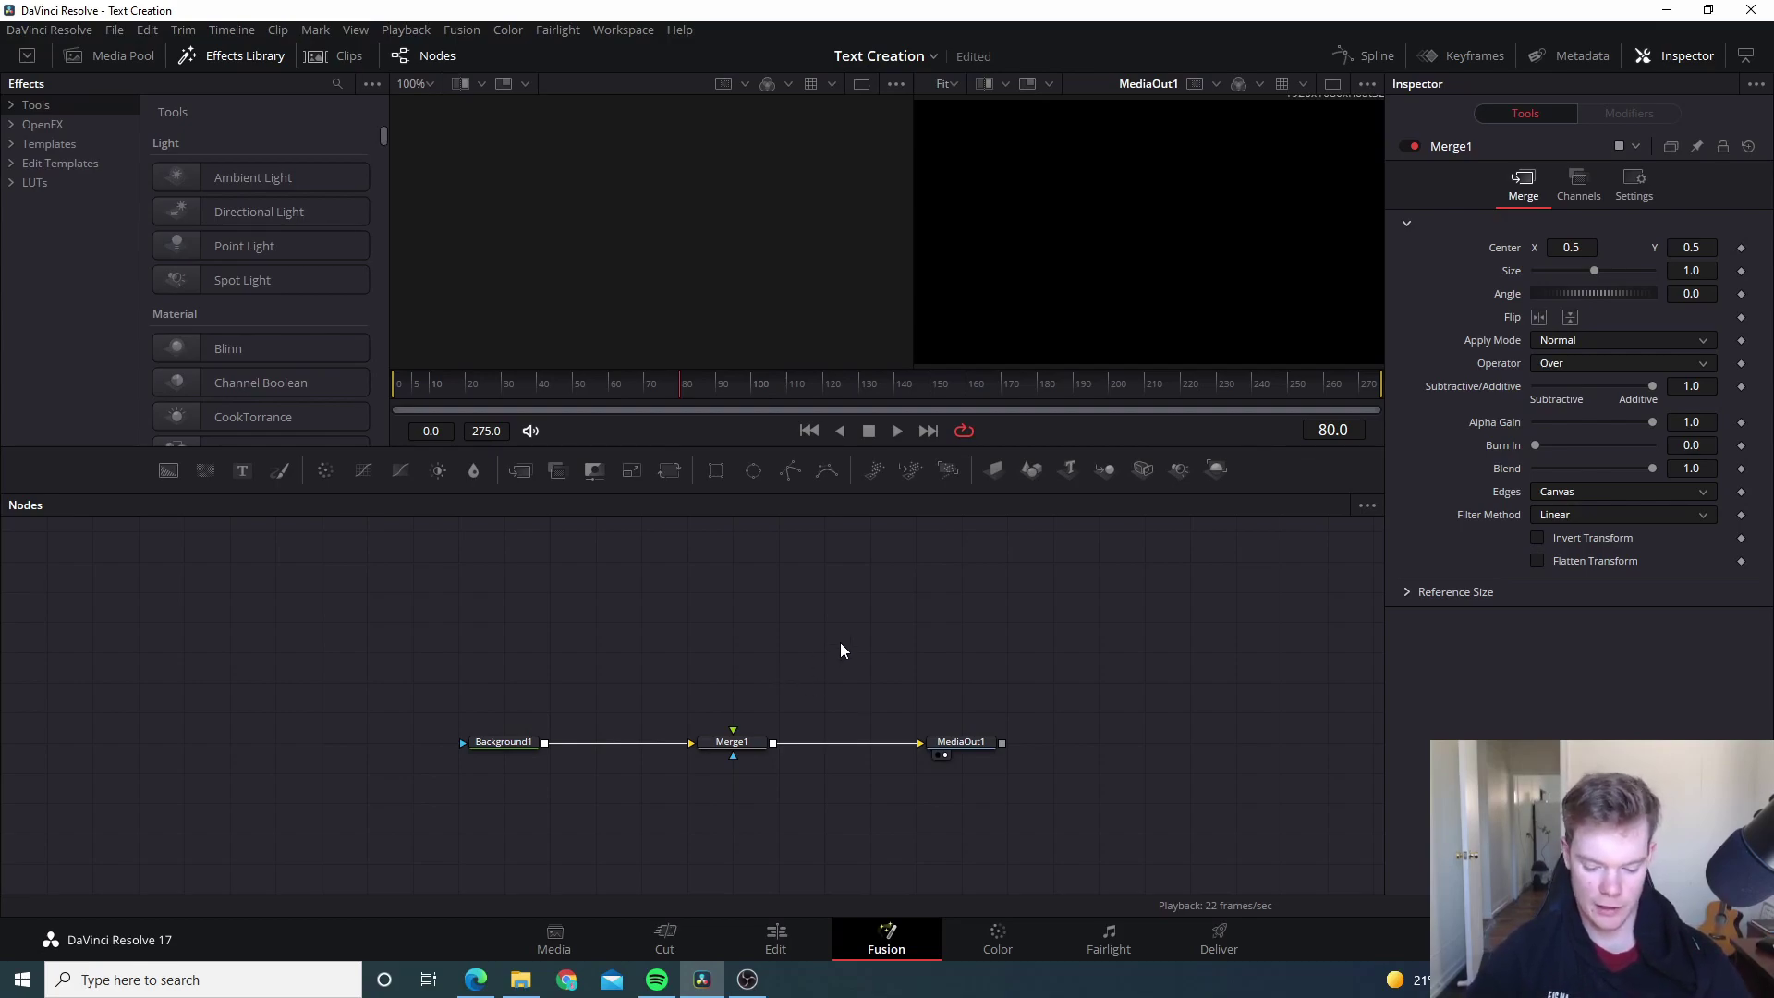
# Step: Add a pEmitter node and place it well above Merge1
pyautogui.hotkey('shift', 'space')
pyautogui.write('pemi')
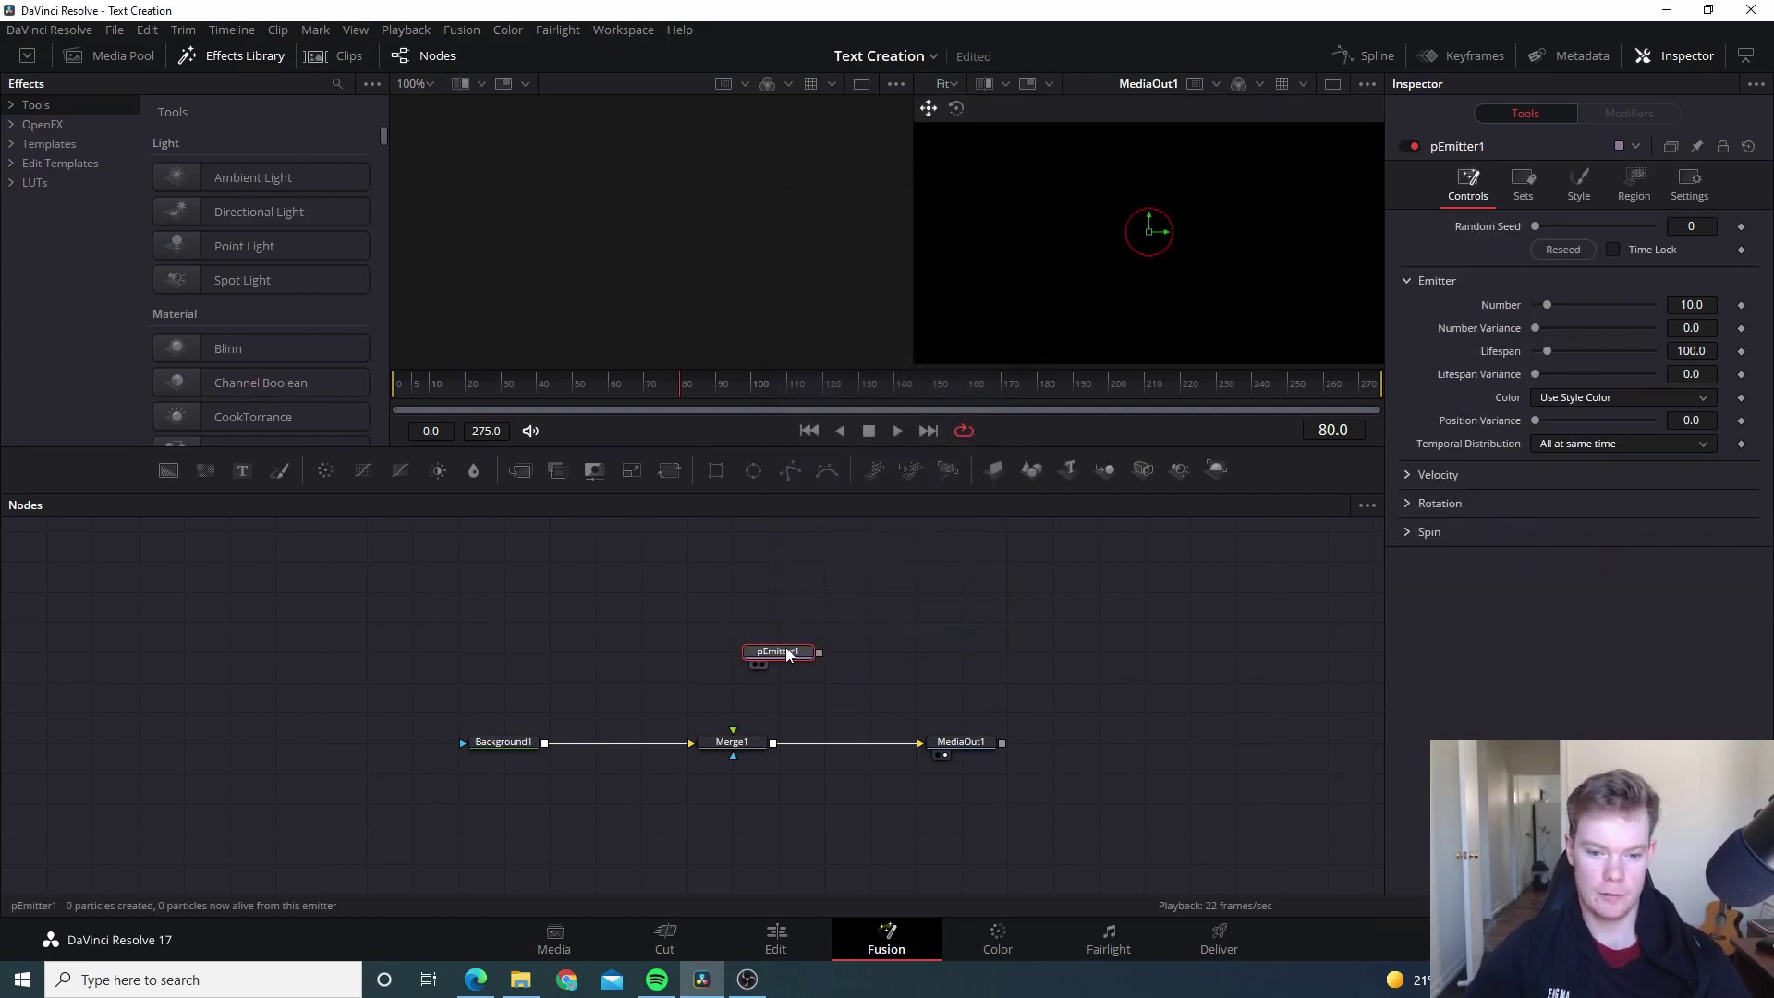
pyautogui.click(879, 578)
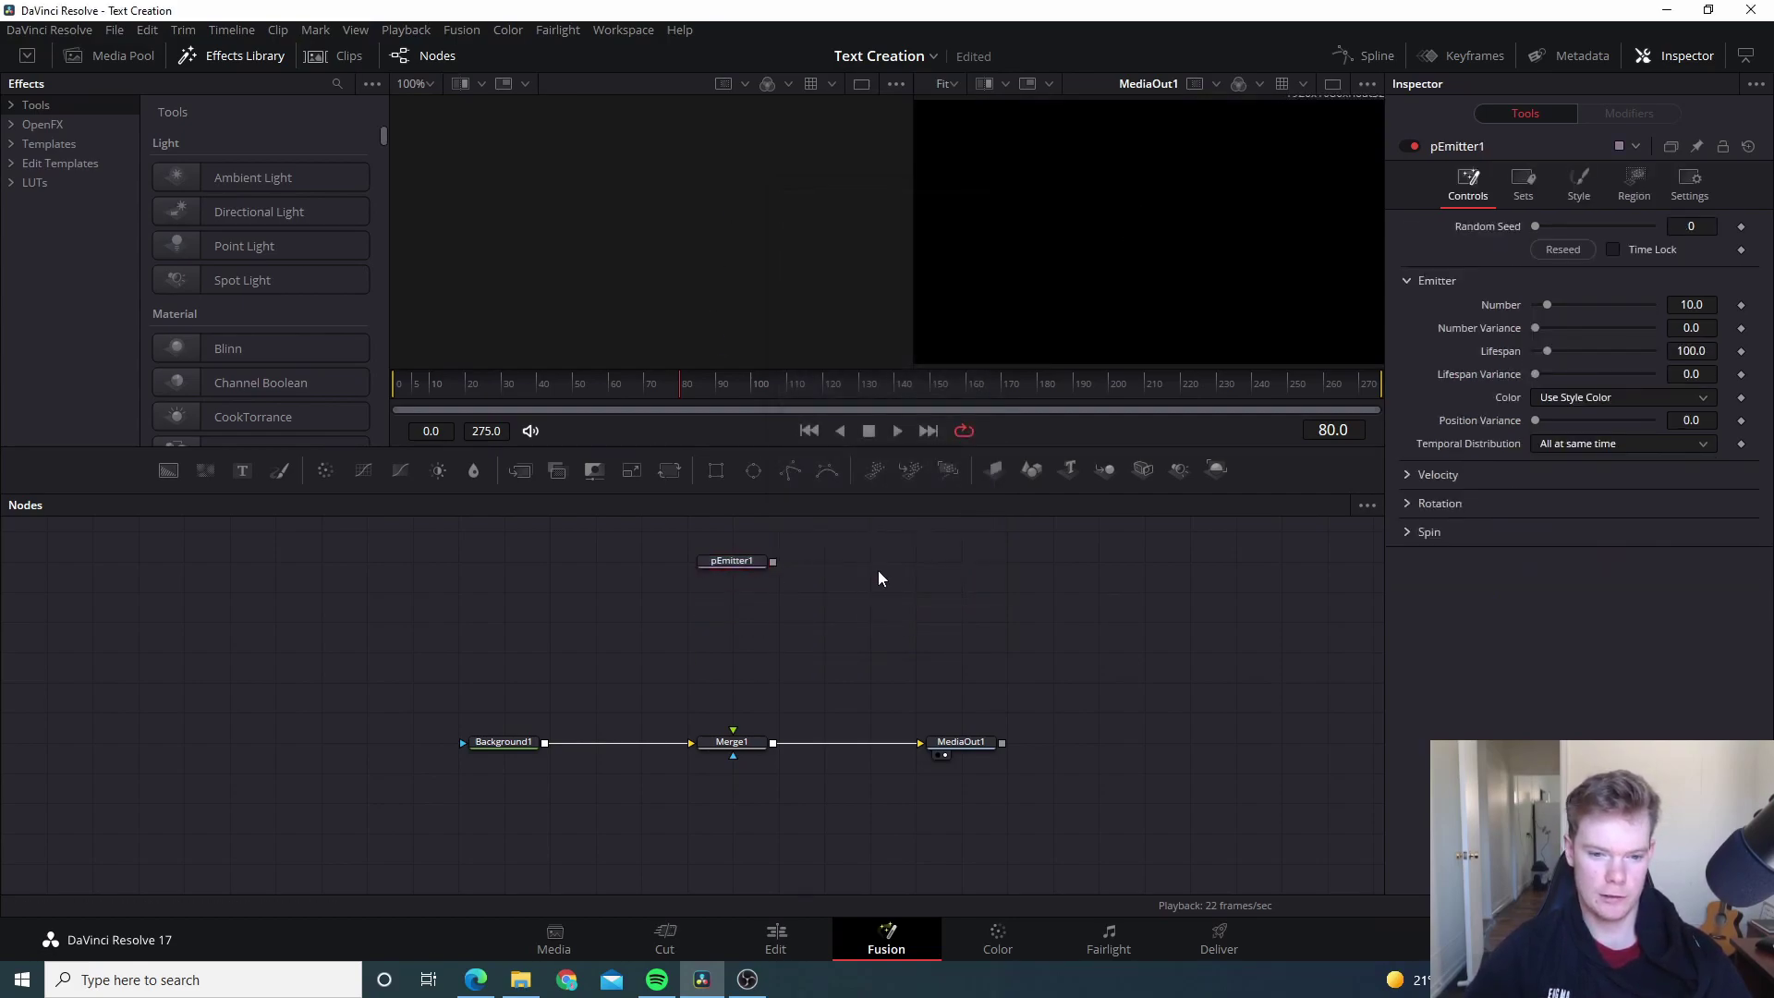
# Step: Find the particle tools in the effects library and add a pAvoid node directly below pEmitter1
pyautogui.click(13, 109)
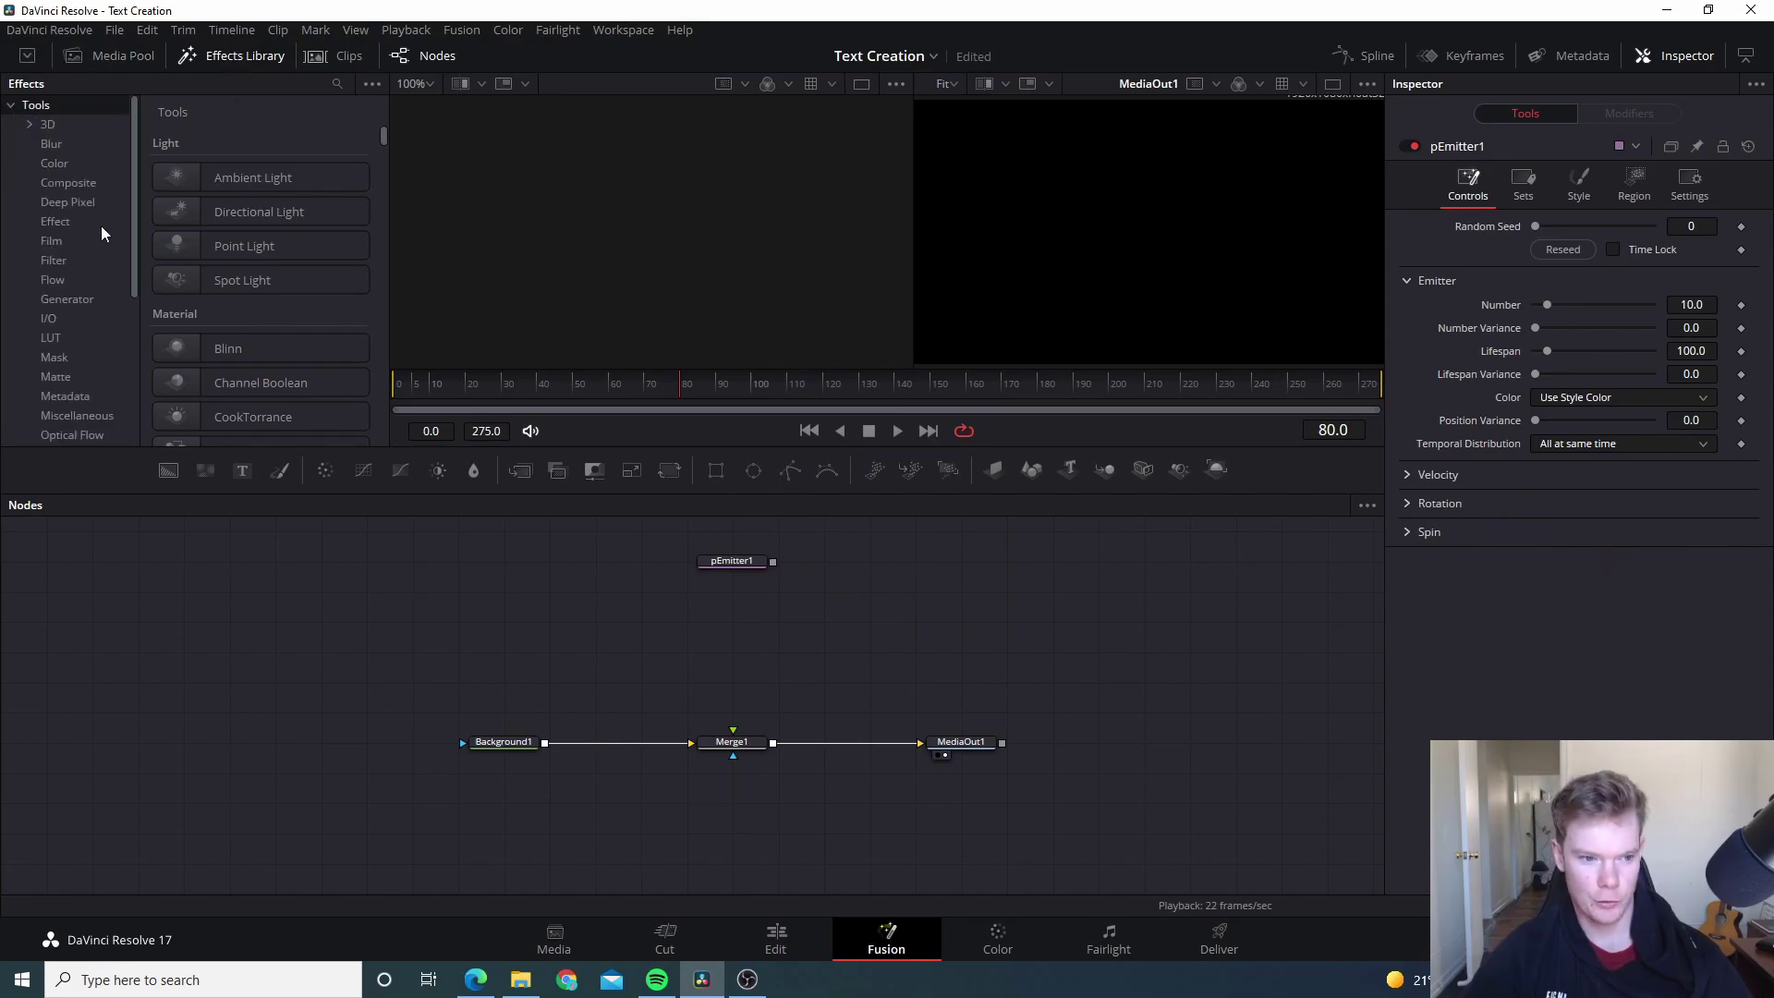
pyautogui.scroll(-2, 96, 240)
pyautogui.click(81, 415)
pyautogui.scroll(-2, 233, 224)
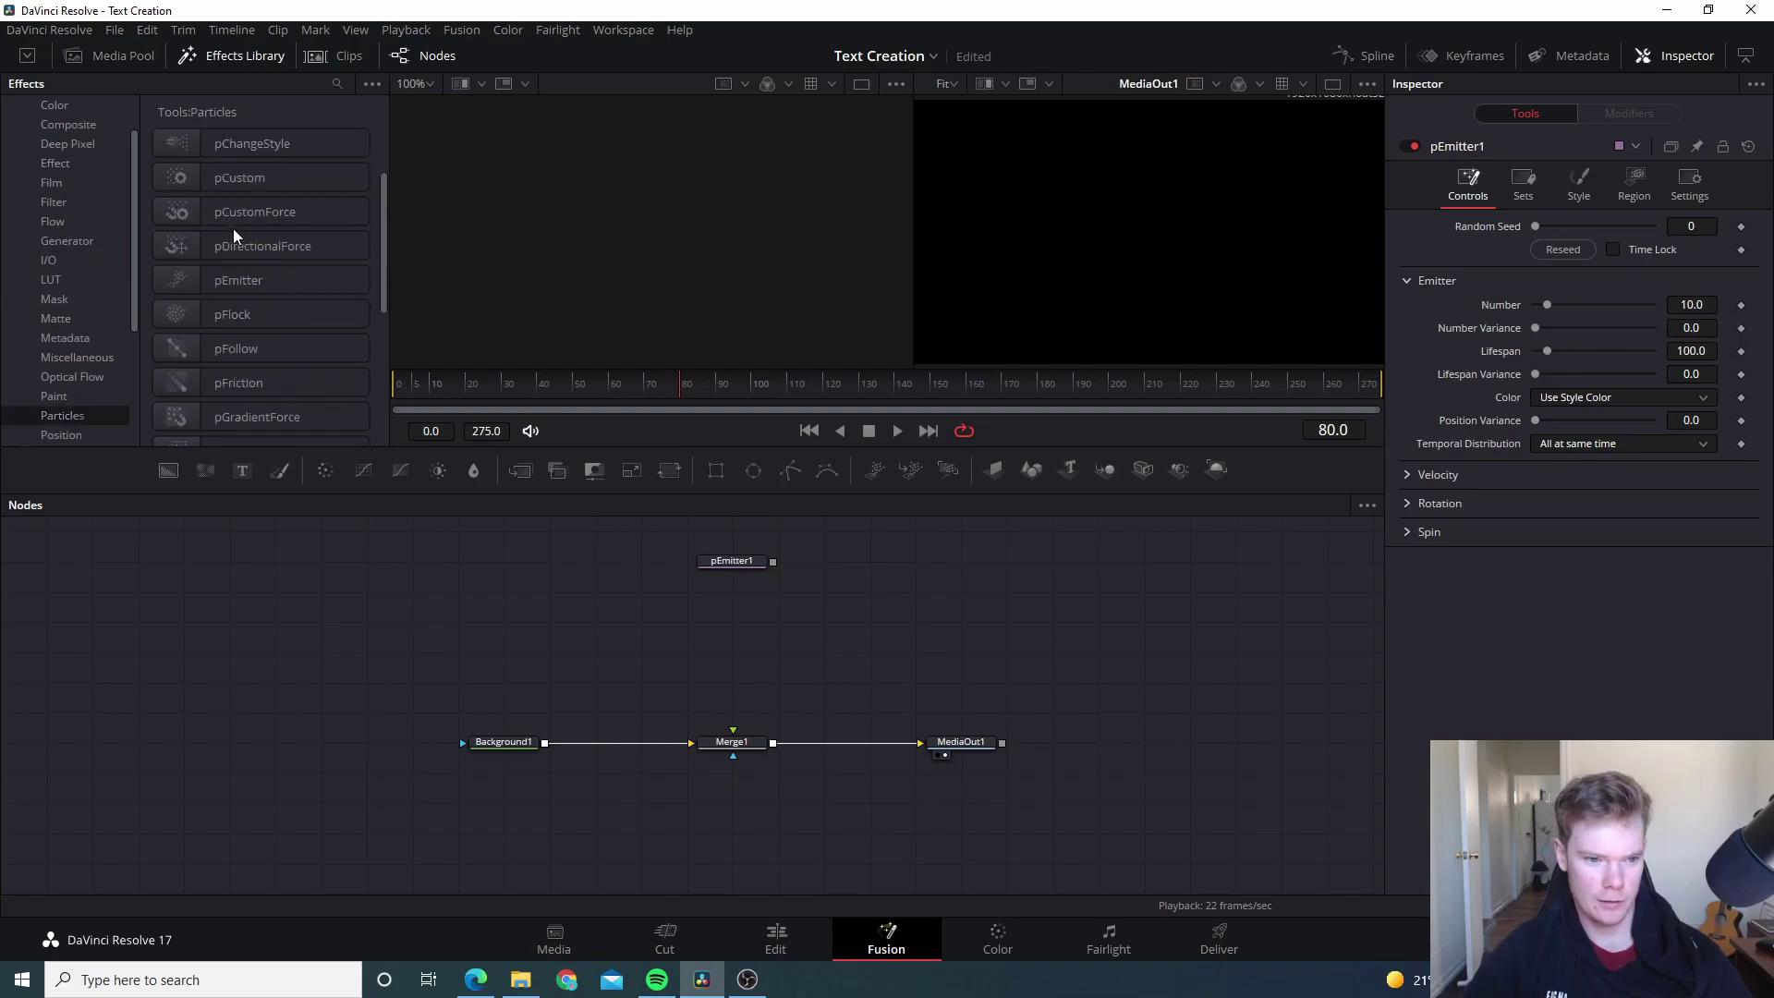
pyautogui.scroll(2, 258, 386)
pyautogui.scroll(-2, 263, 250)
pyautogui.scroll(2, 266, 277)
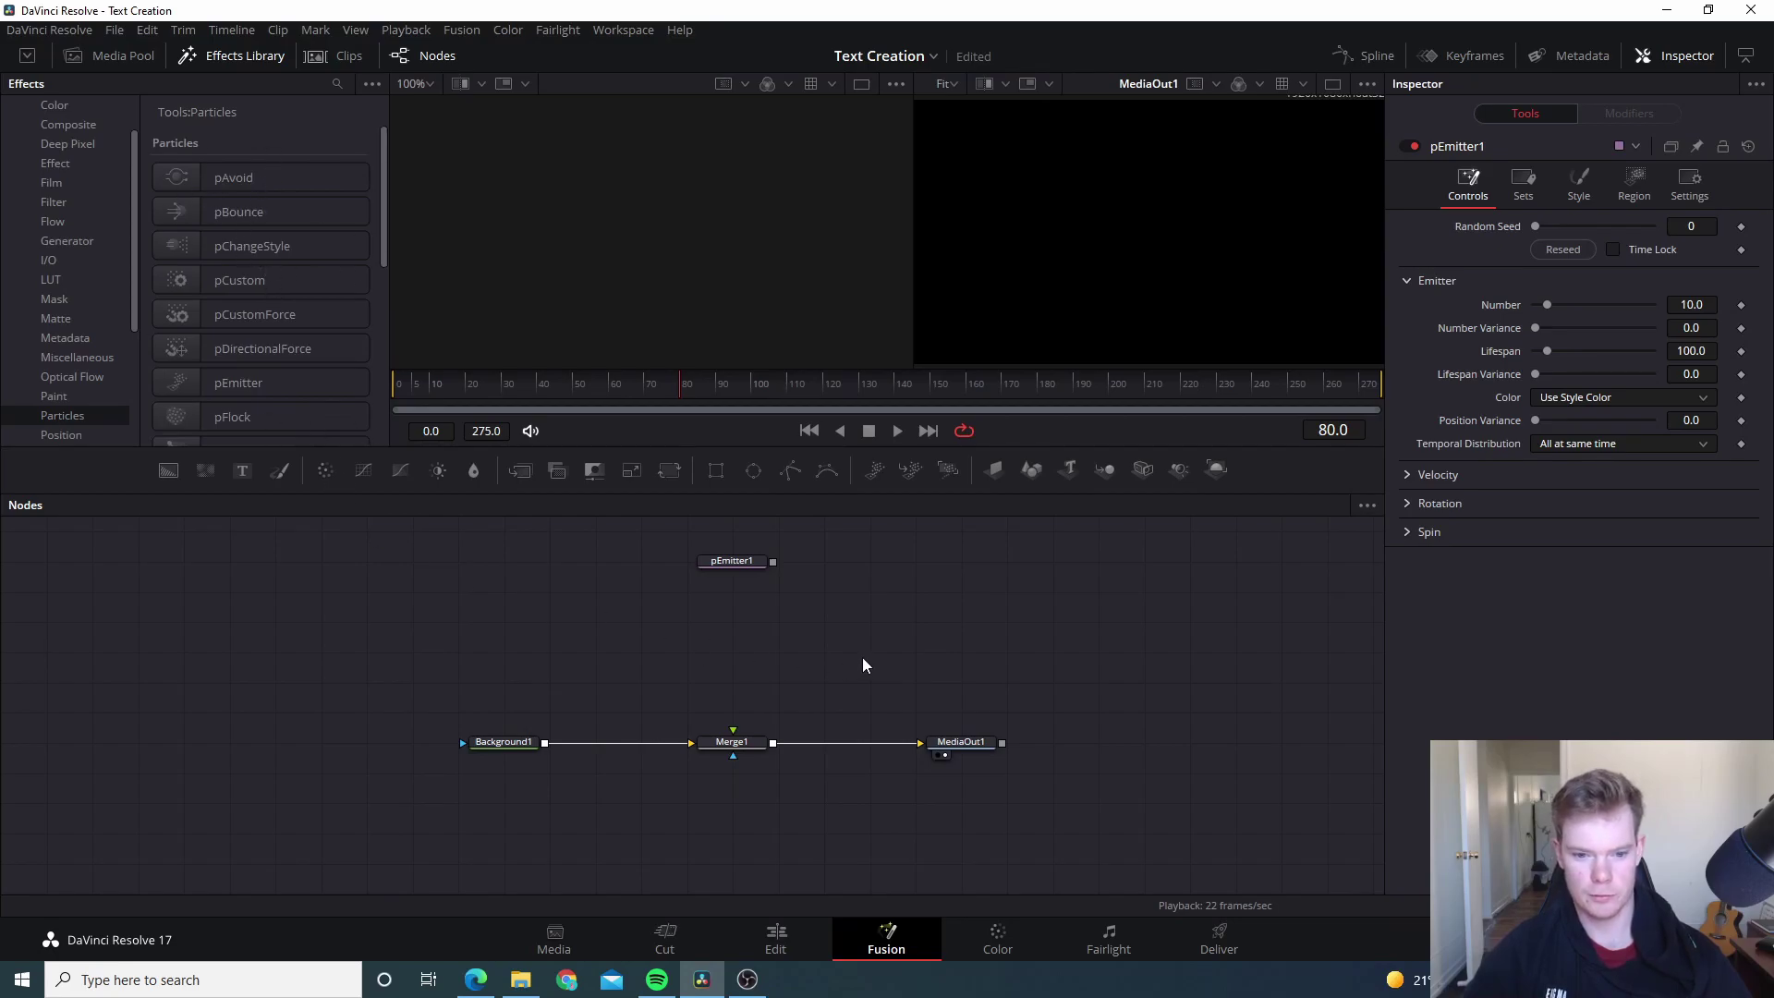
pyautogui.click(231, 175)
pyautogui.moveTo(889, 645); pyautogui.dragTo(760, 618)
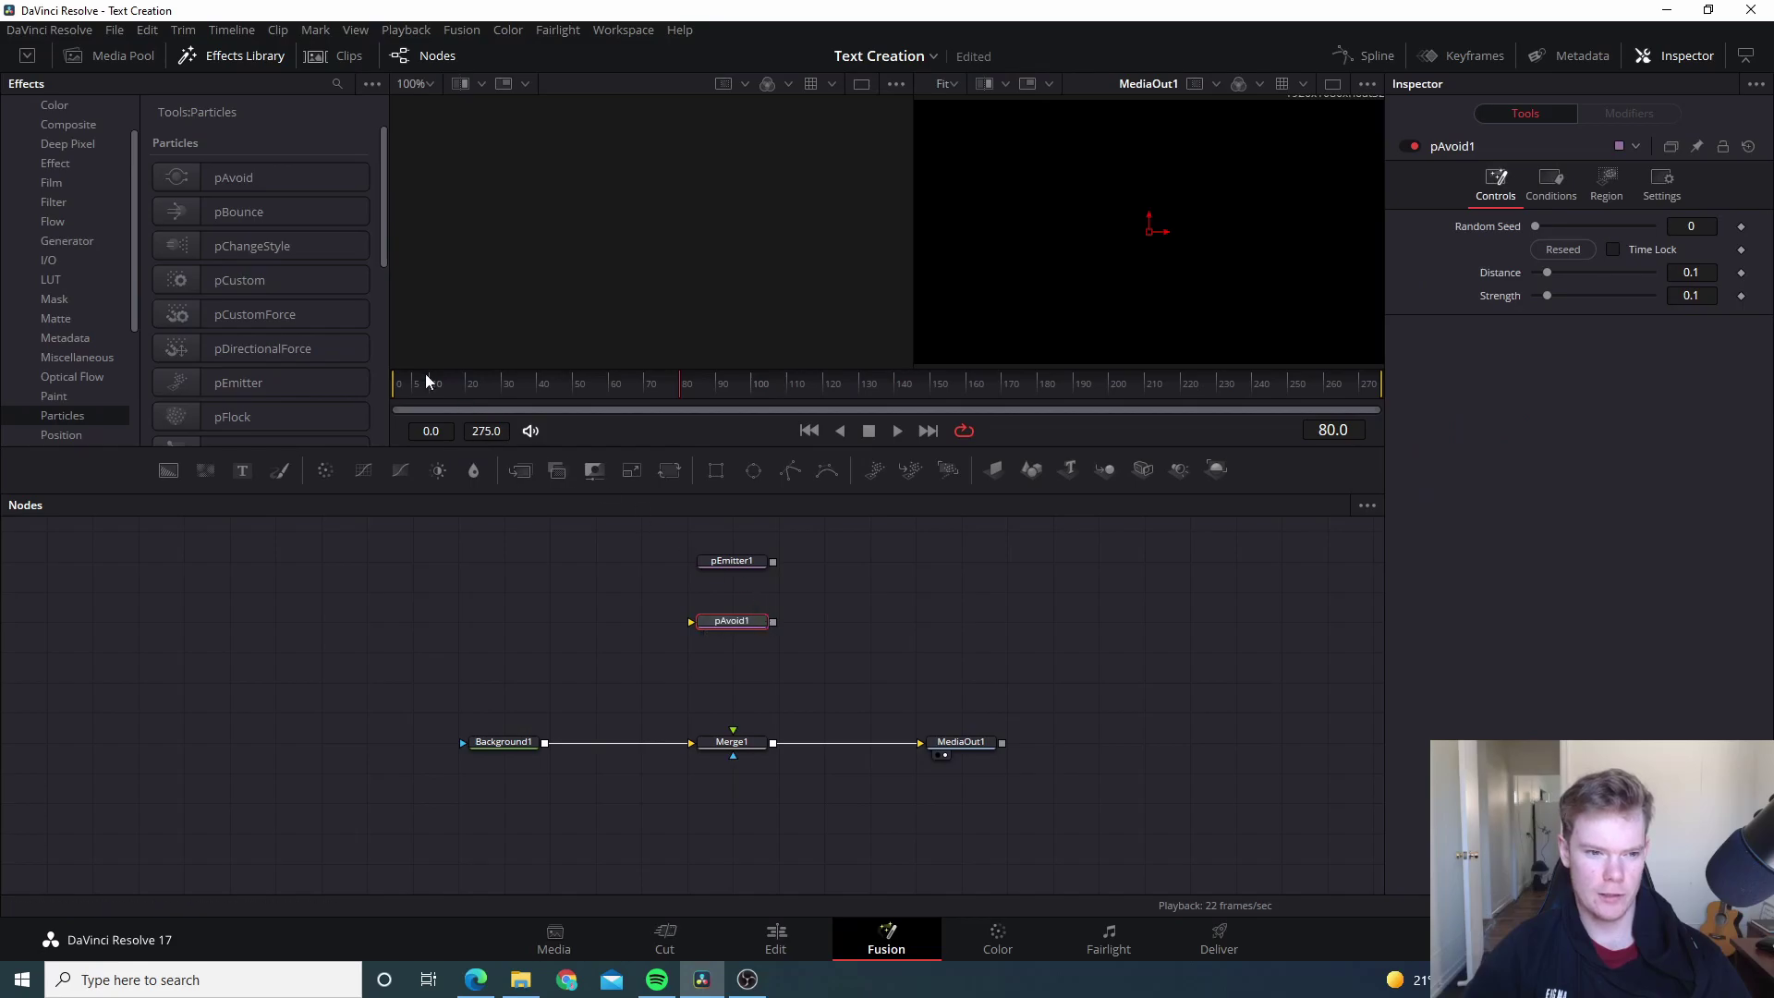
# Step: Add a pRender node after pAvoid1, and connect pEmitter1 to pAvoid1 and pRender1 to Merge1
pyautogui.scroll(-3, 203, 198)
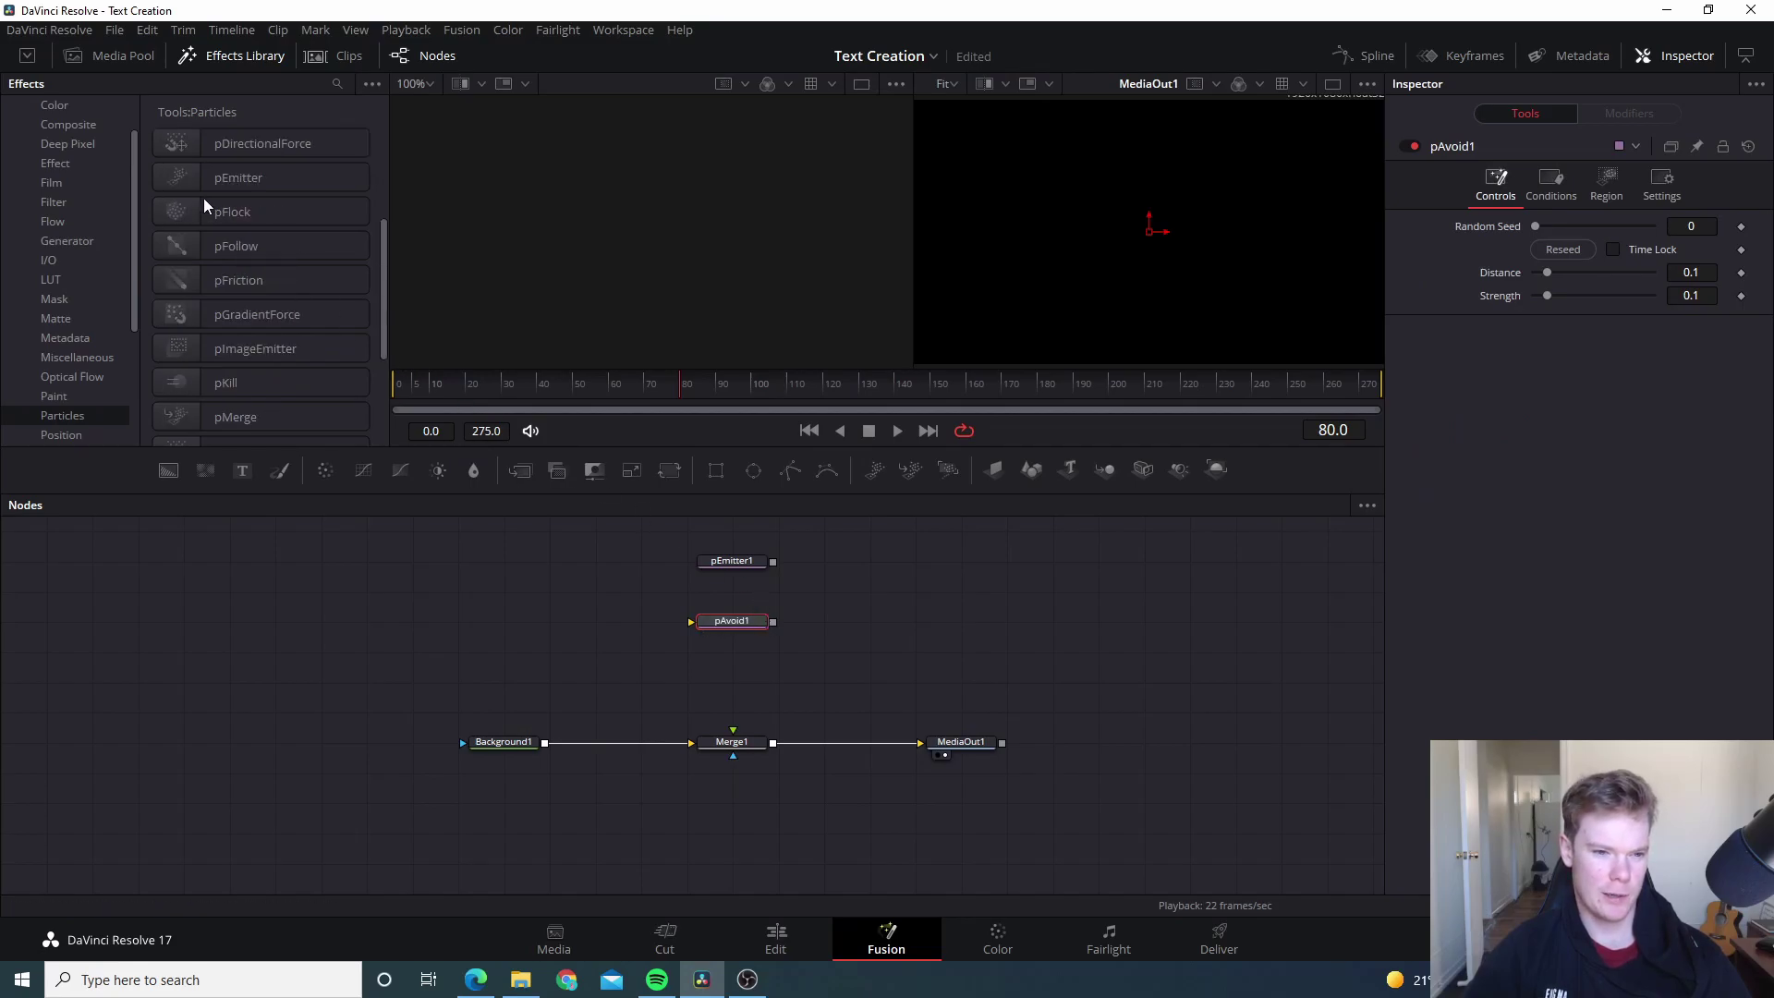
pyautogui.click(257, 379)
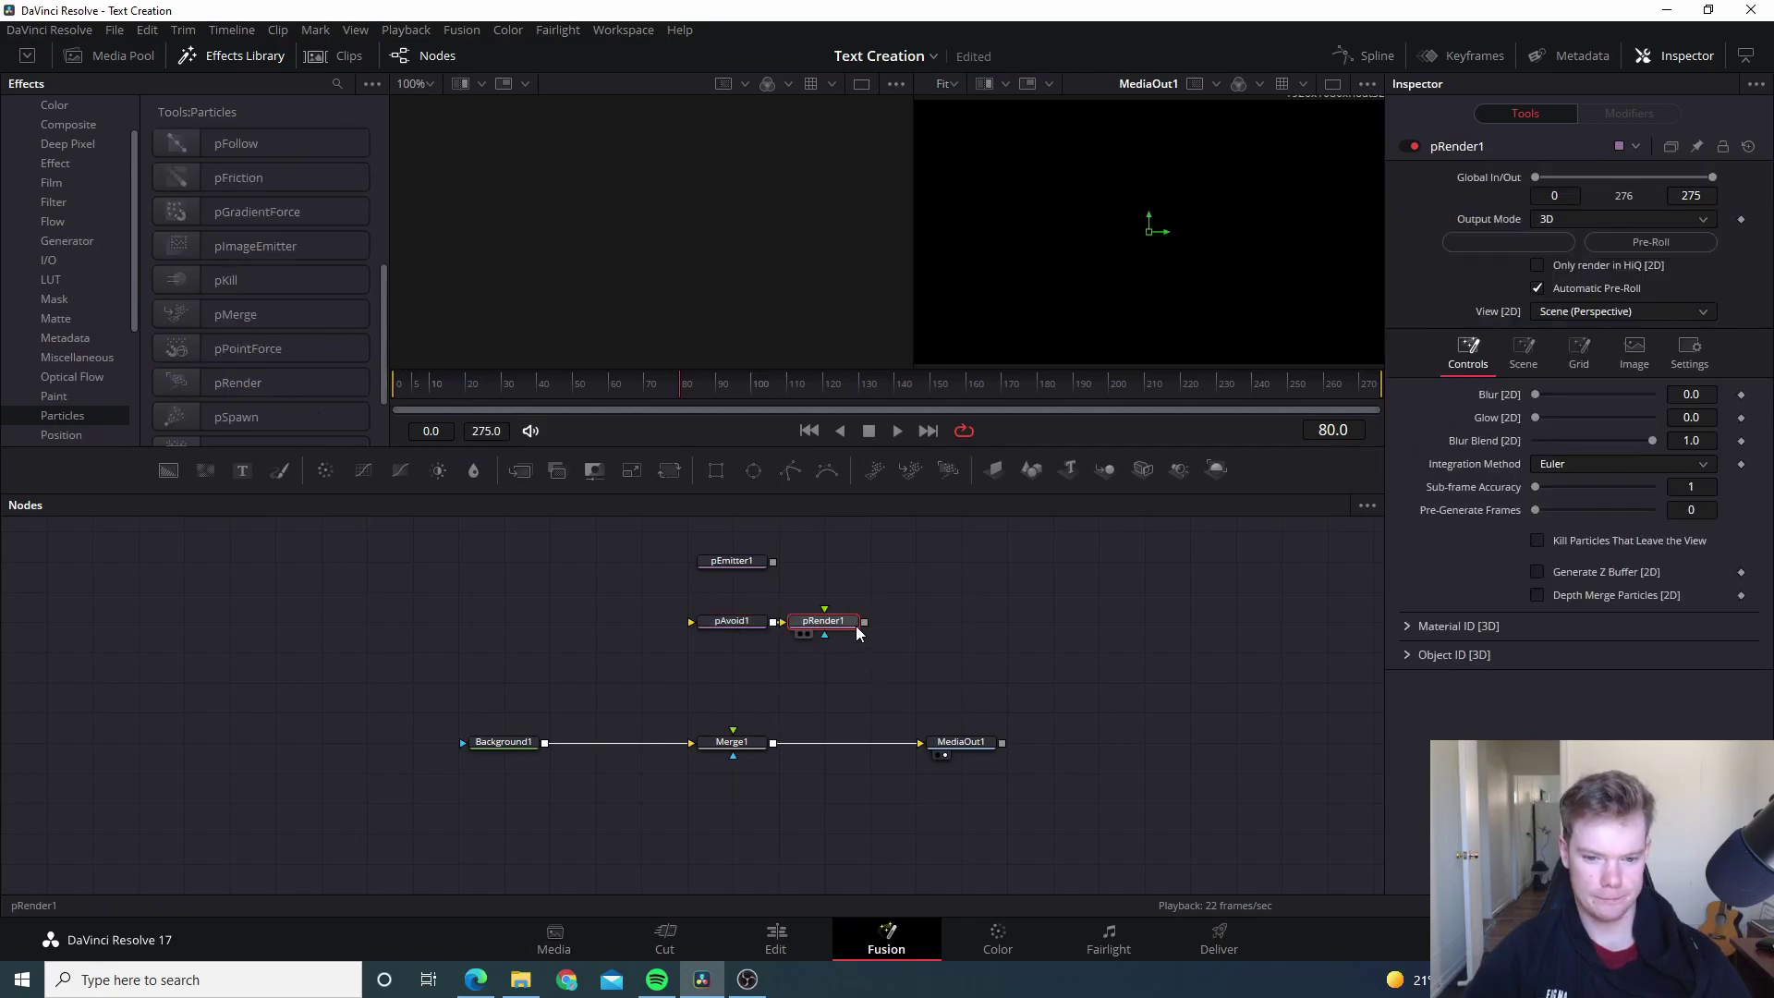
pyautogui.moveTo(856, 628); pyautogui.dragTo(746, 690)
pyautogui.moveTo(771, 563); pyautogui.dragTo(747, 638)
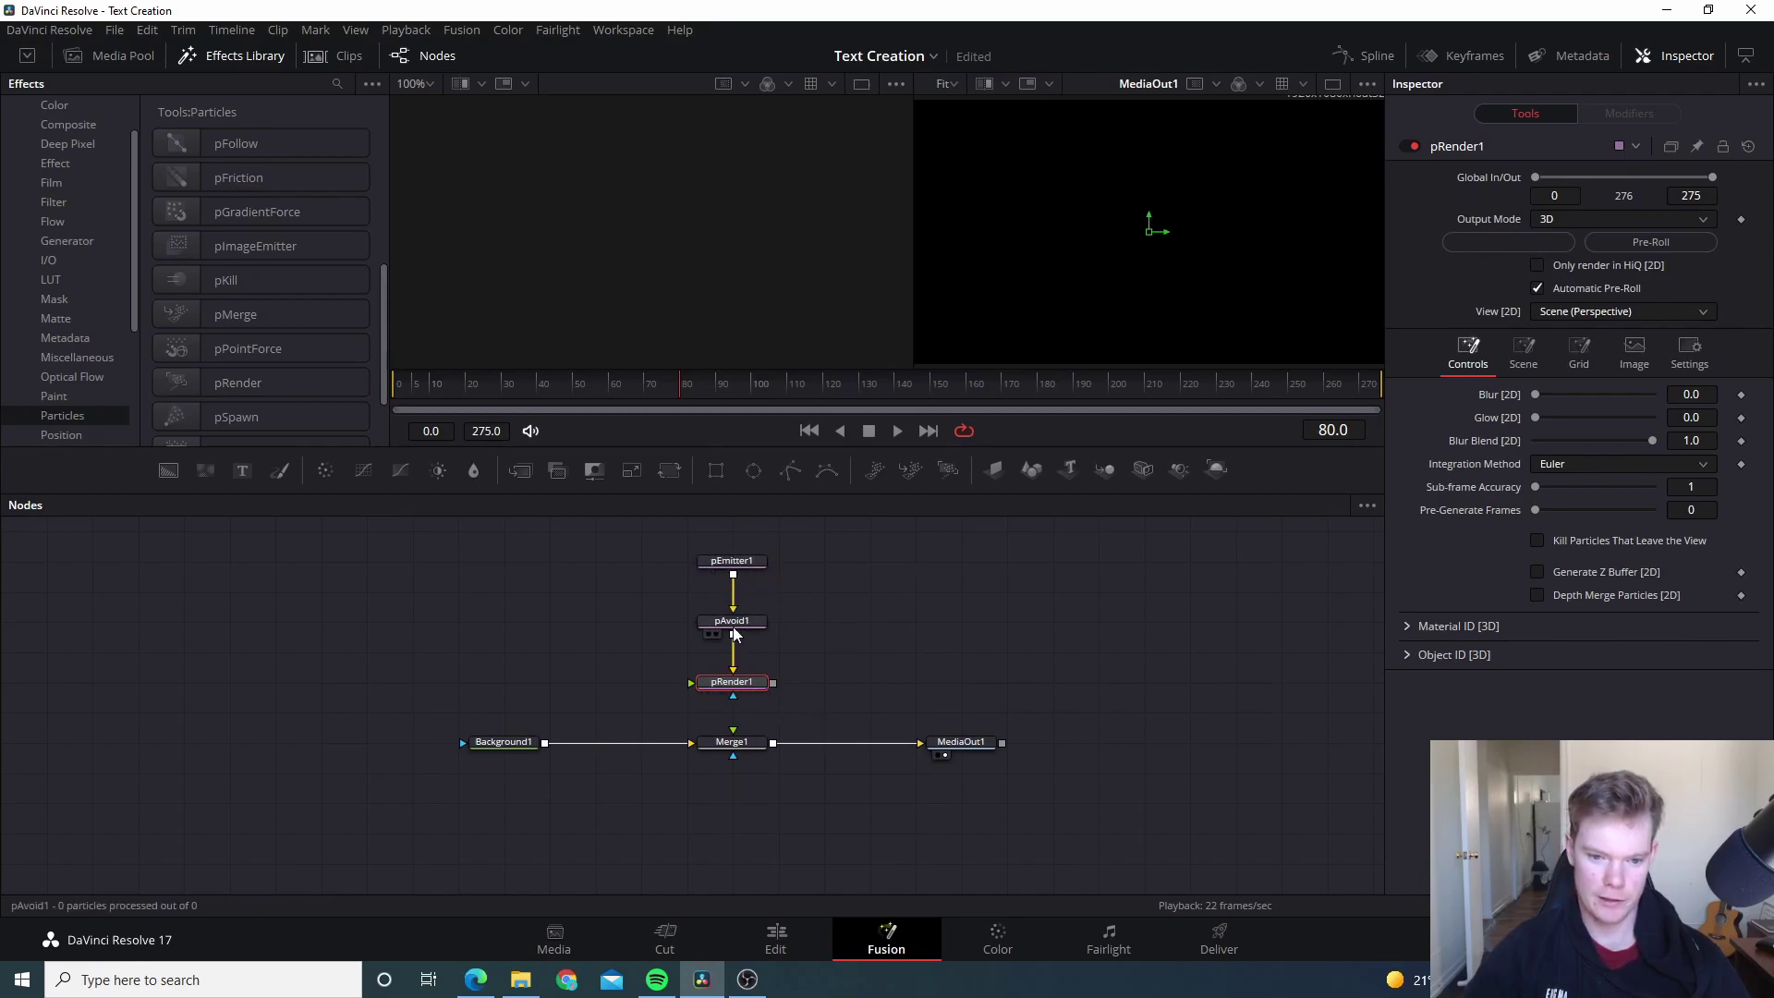
pyautogui.moveTo(773, 684); pyautogui.dragTo(732, 741)
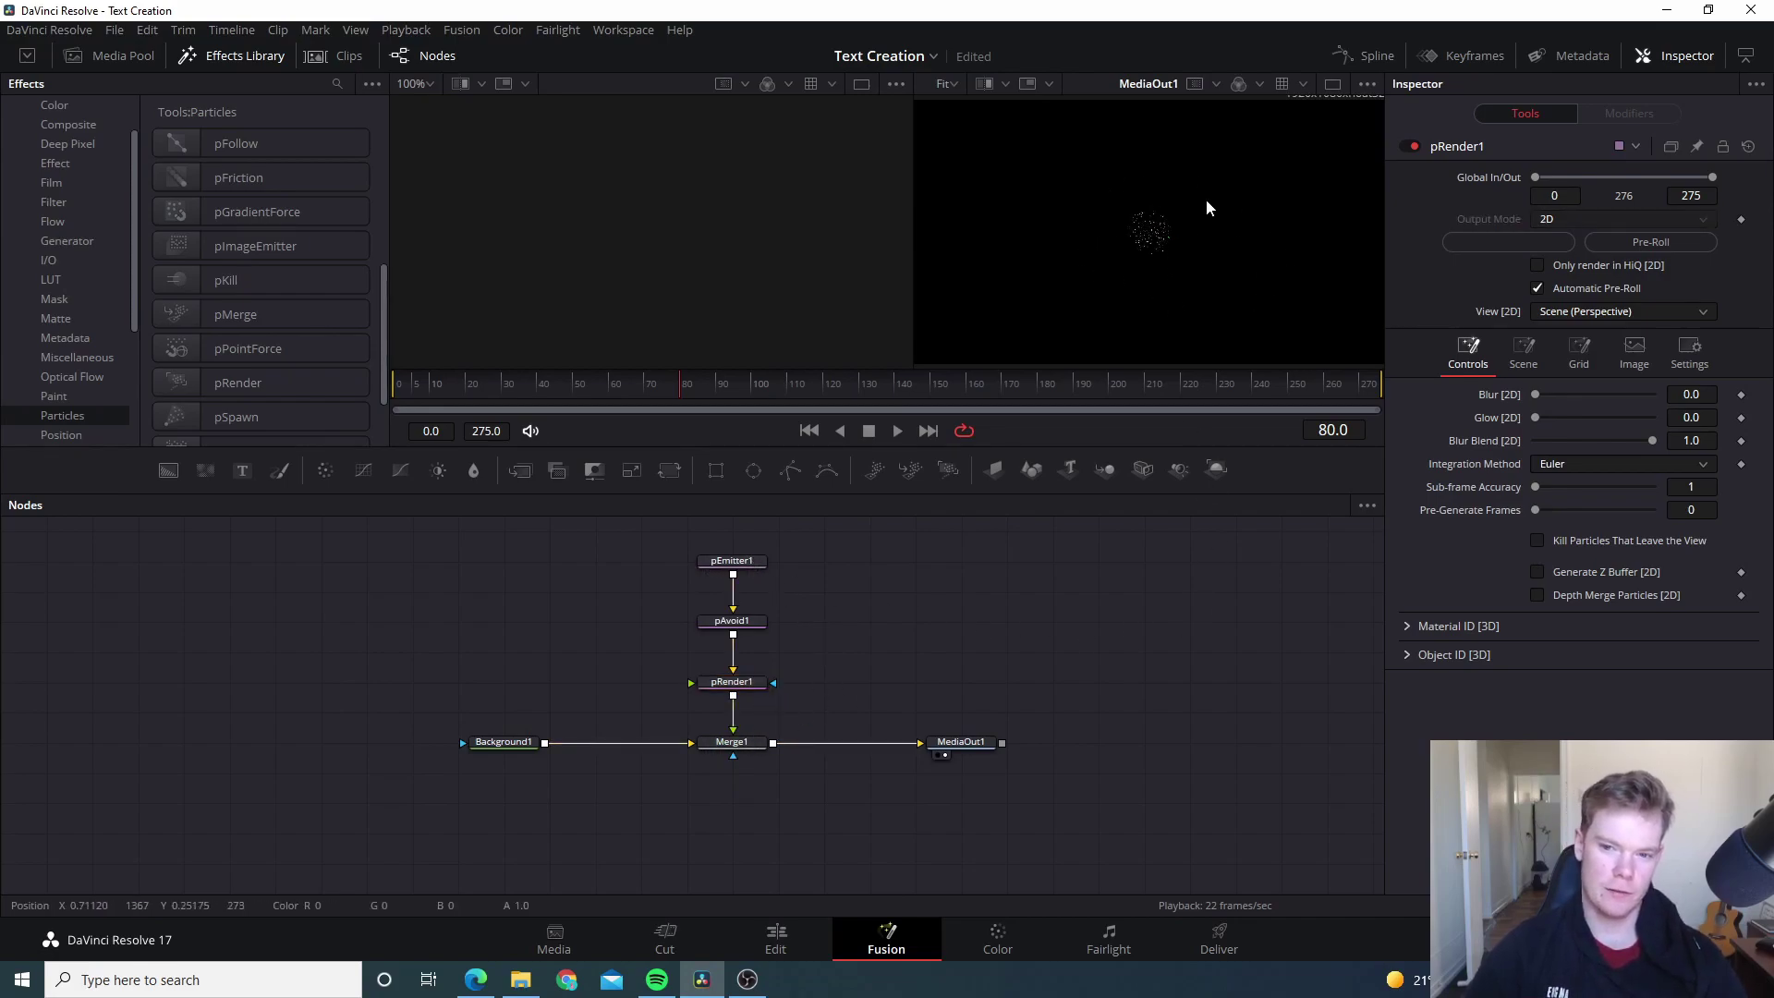
# Step: Enlarge pEmitter1's spherical emission region until it extends beyond the frame, and set its particle number to 100
pyautogui.click(762, 559)
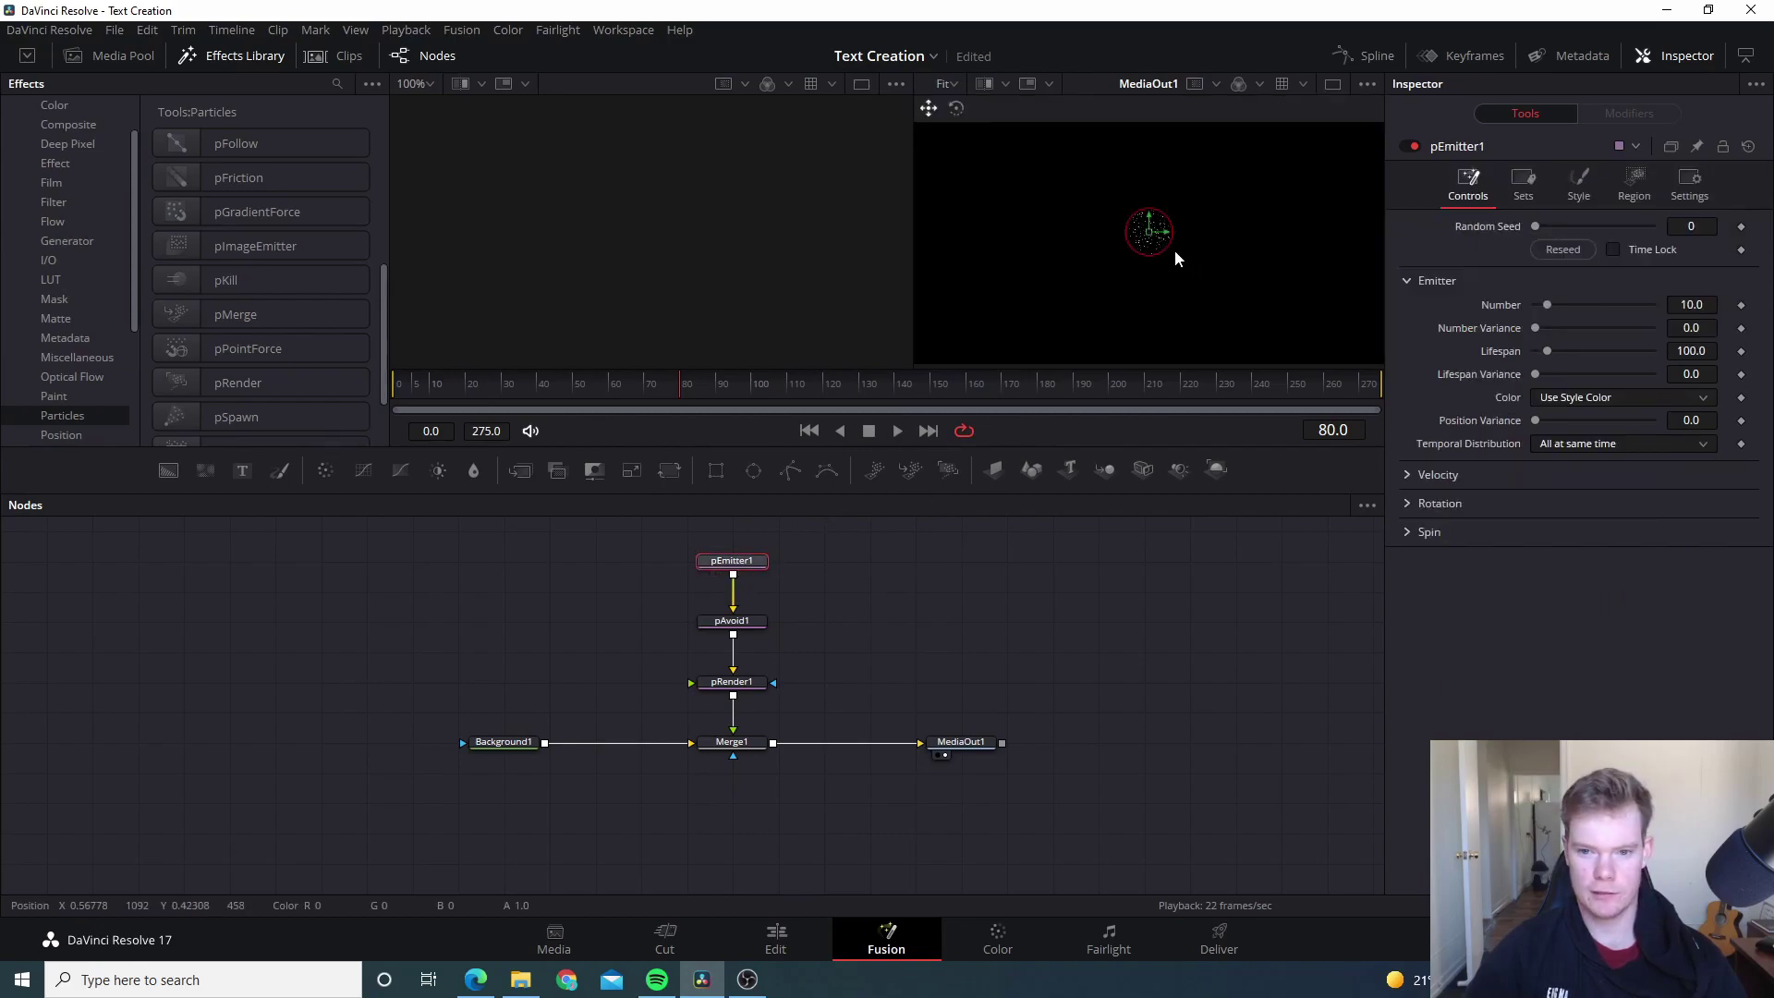
pyautogui.moveTo(1168, 247); pyautogui.dragTo(1389, 328)
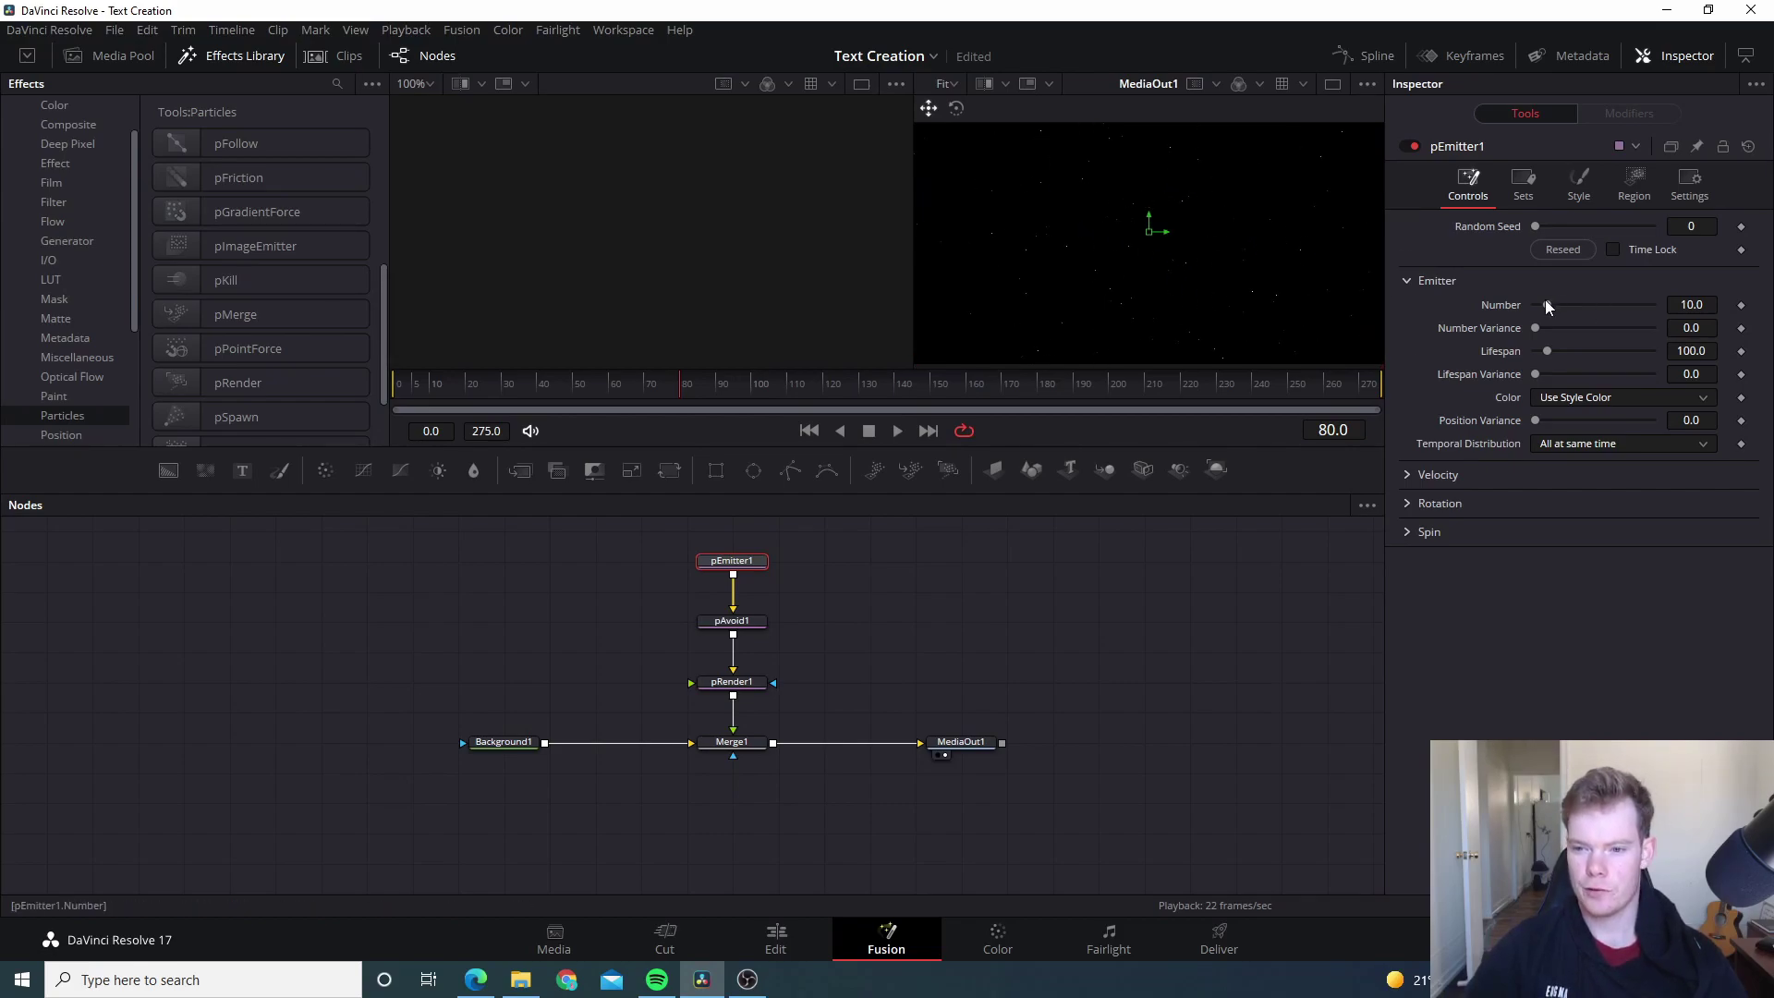
pyautogui.moveTo(1548, 305); pyautogui.dragTo(1634, 325)
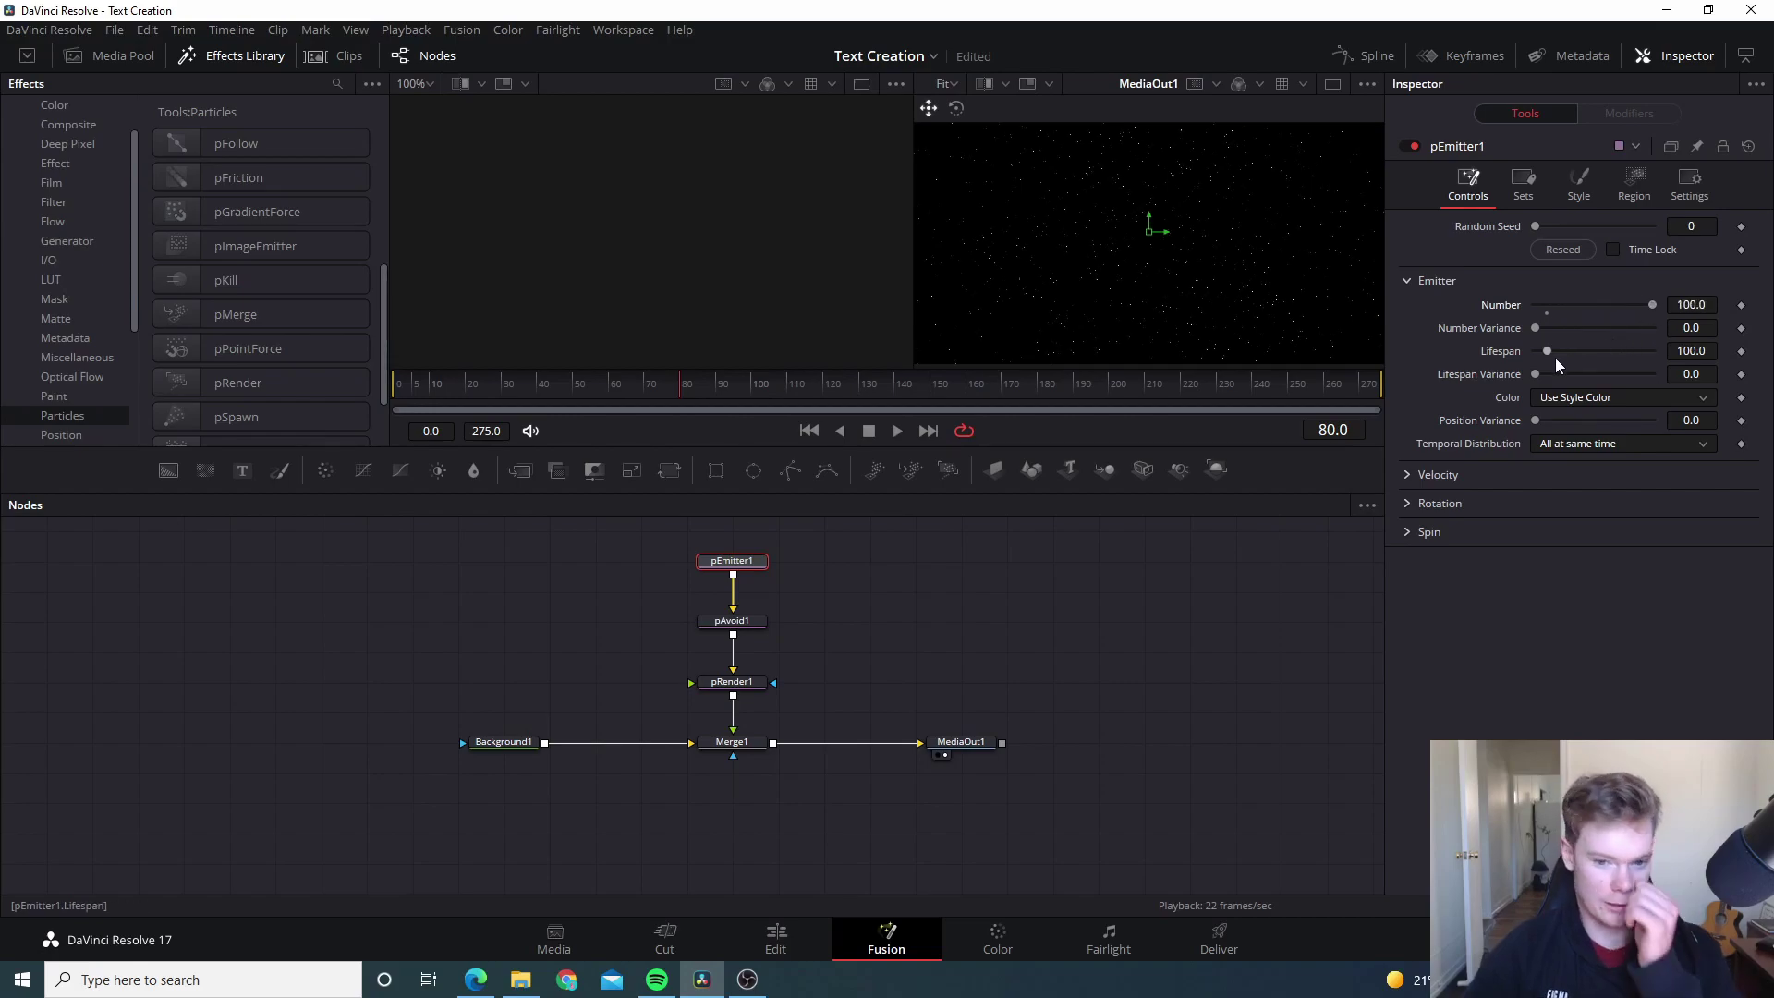
pyautogui.moveTo(1346, 245); pyautogui.dragTo(1262, 233)
pyautogui.scroll(-1, 1244, 272)
pyautogui.scroll(-1, 1251, 247)
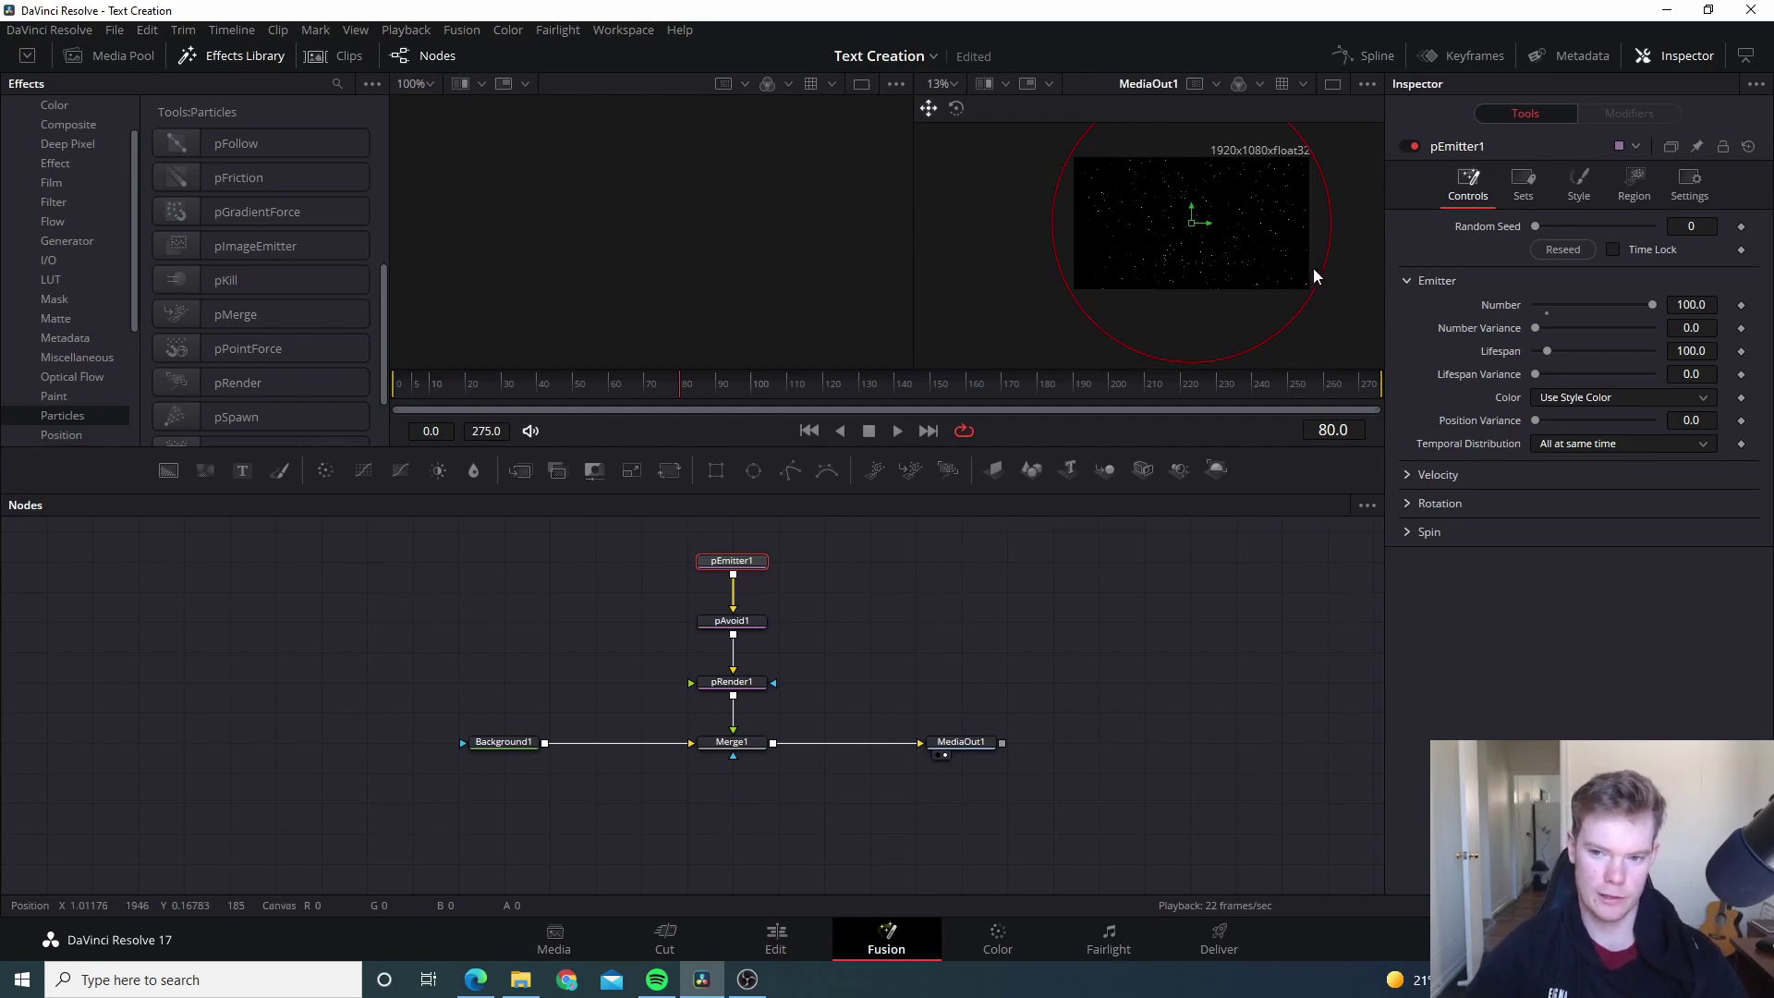
pyautogui.scroll(3, 1271, 268)
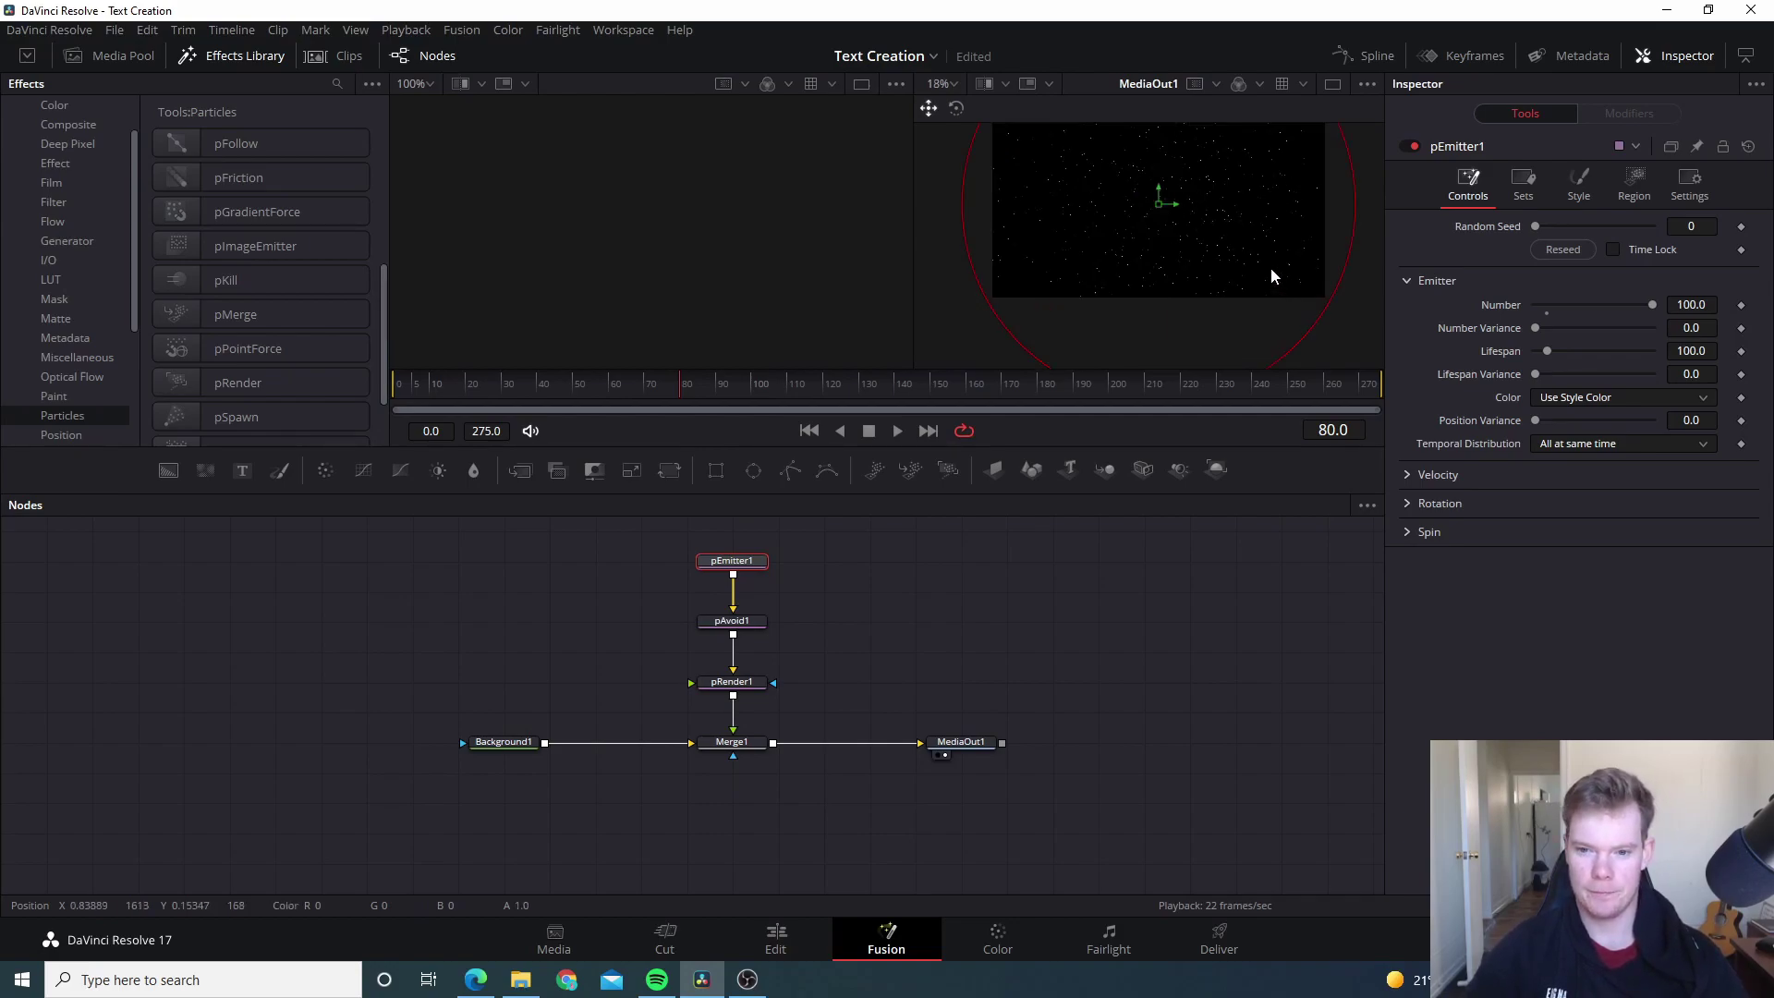
pyautogui.moveTo(1256, 236); pyautogui.dragTo(1234, 213)
pyautogui.scroll(-2, 1266, 225)
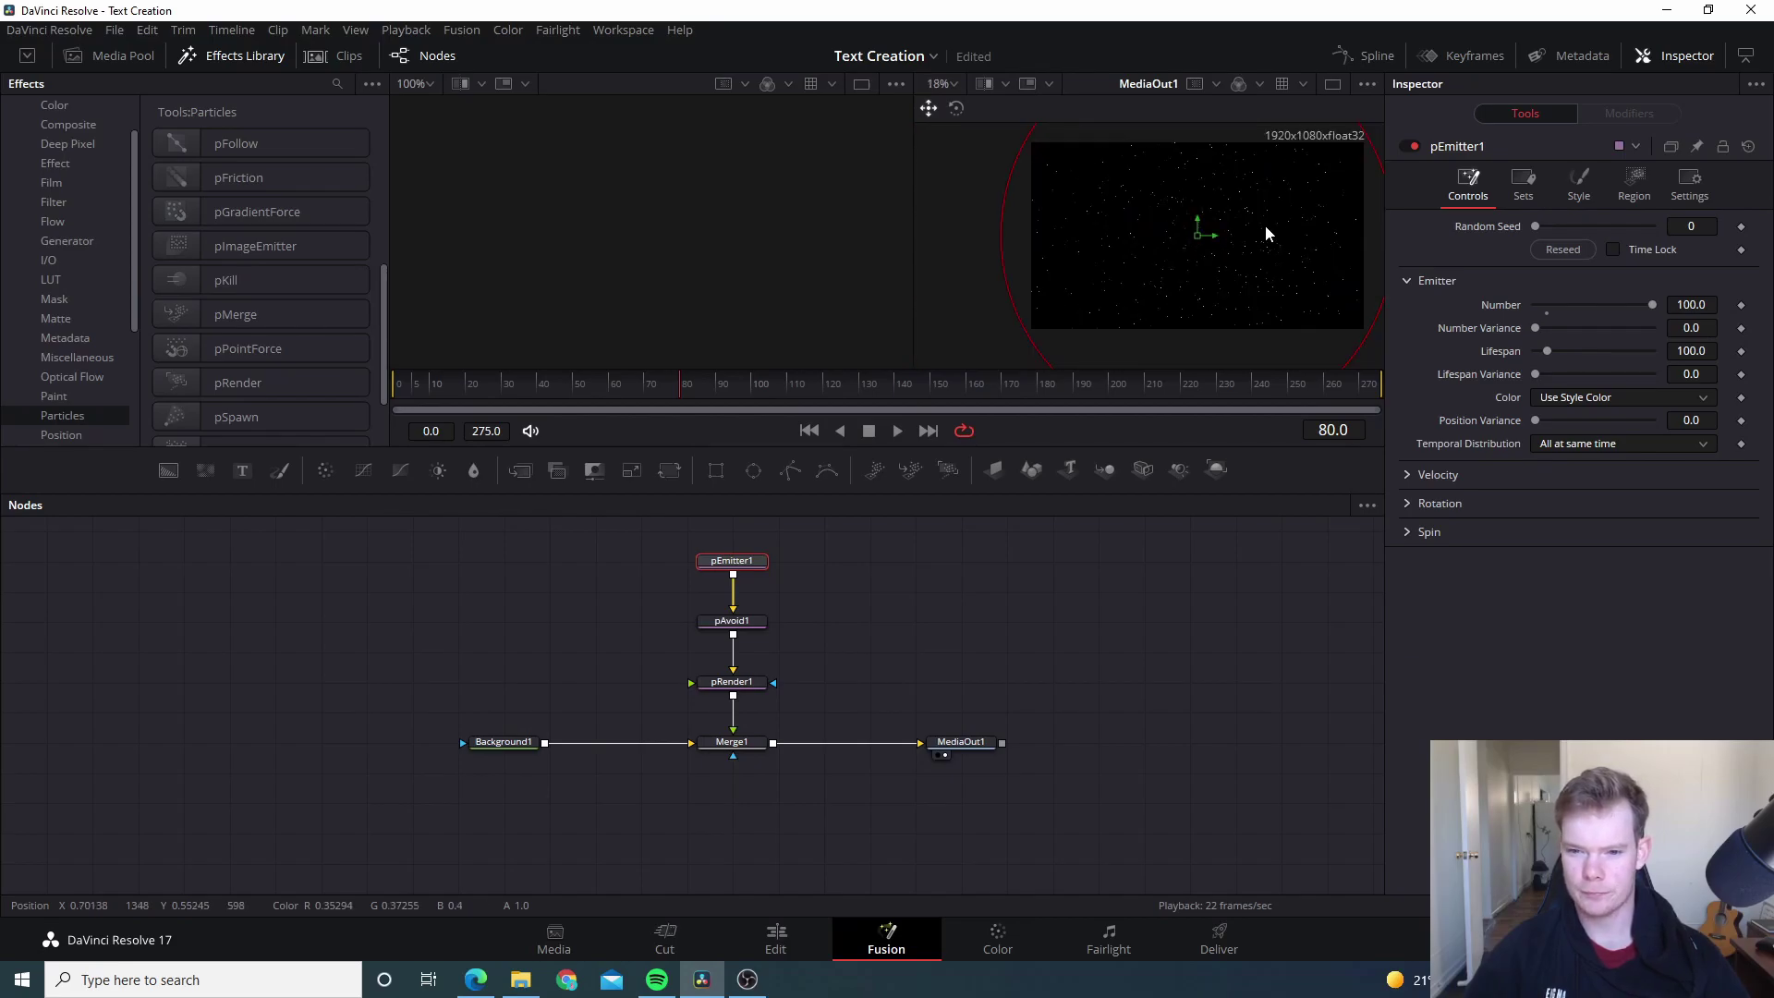
# Step: Change pEmitter1's particle style to Blob and set the particle size to 0.5
pyautogui.click(1582, 185)
pyautogui.click(1616, 247)
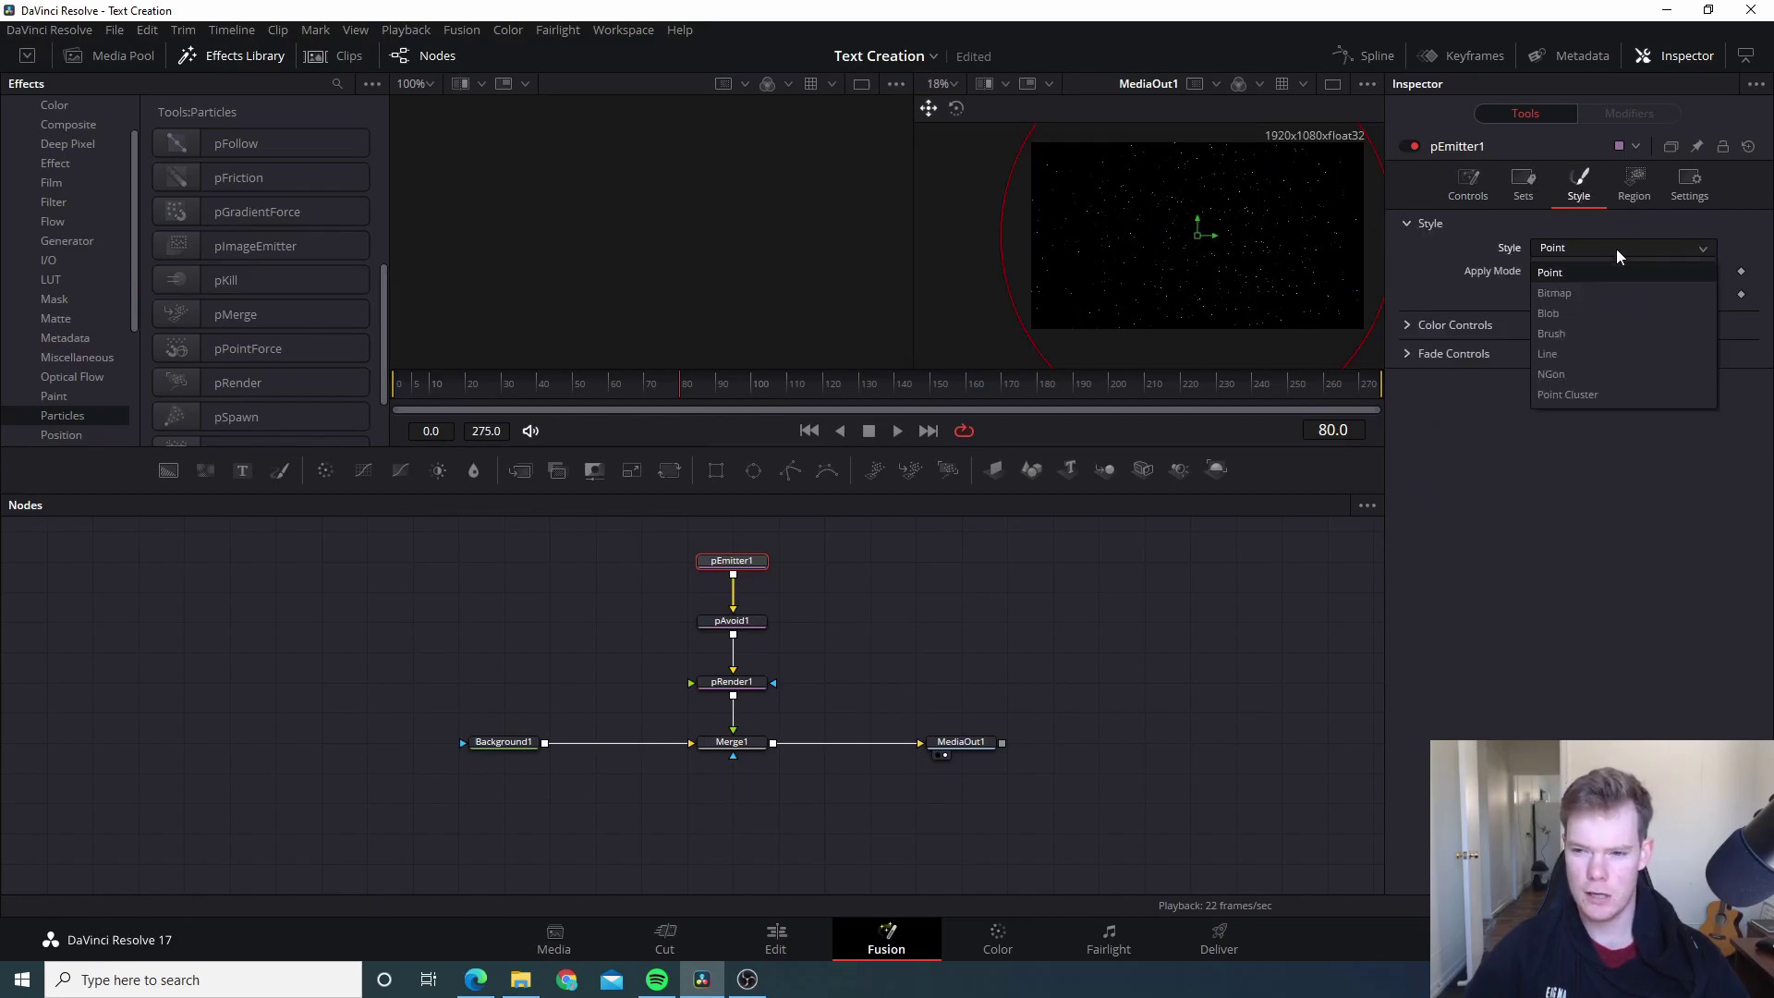
pyautogui.click(1610, 312)
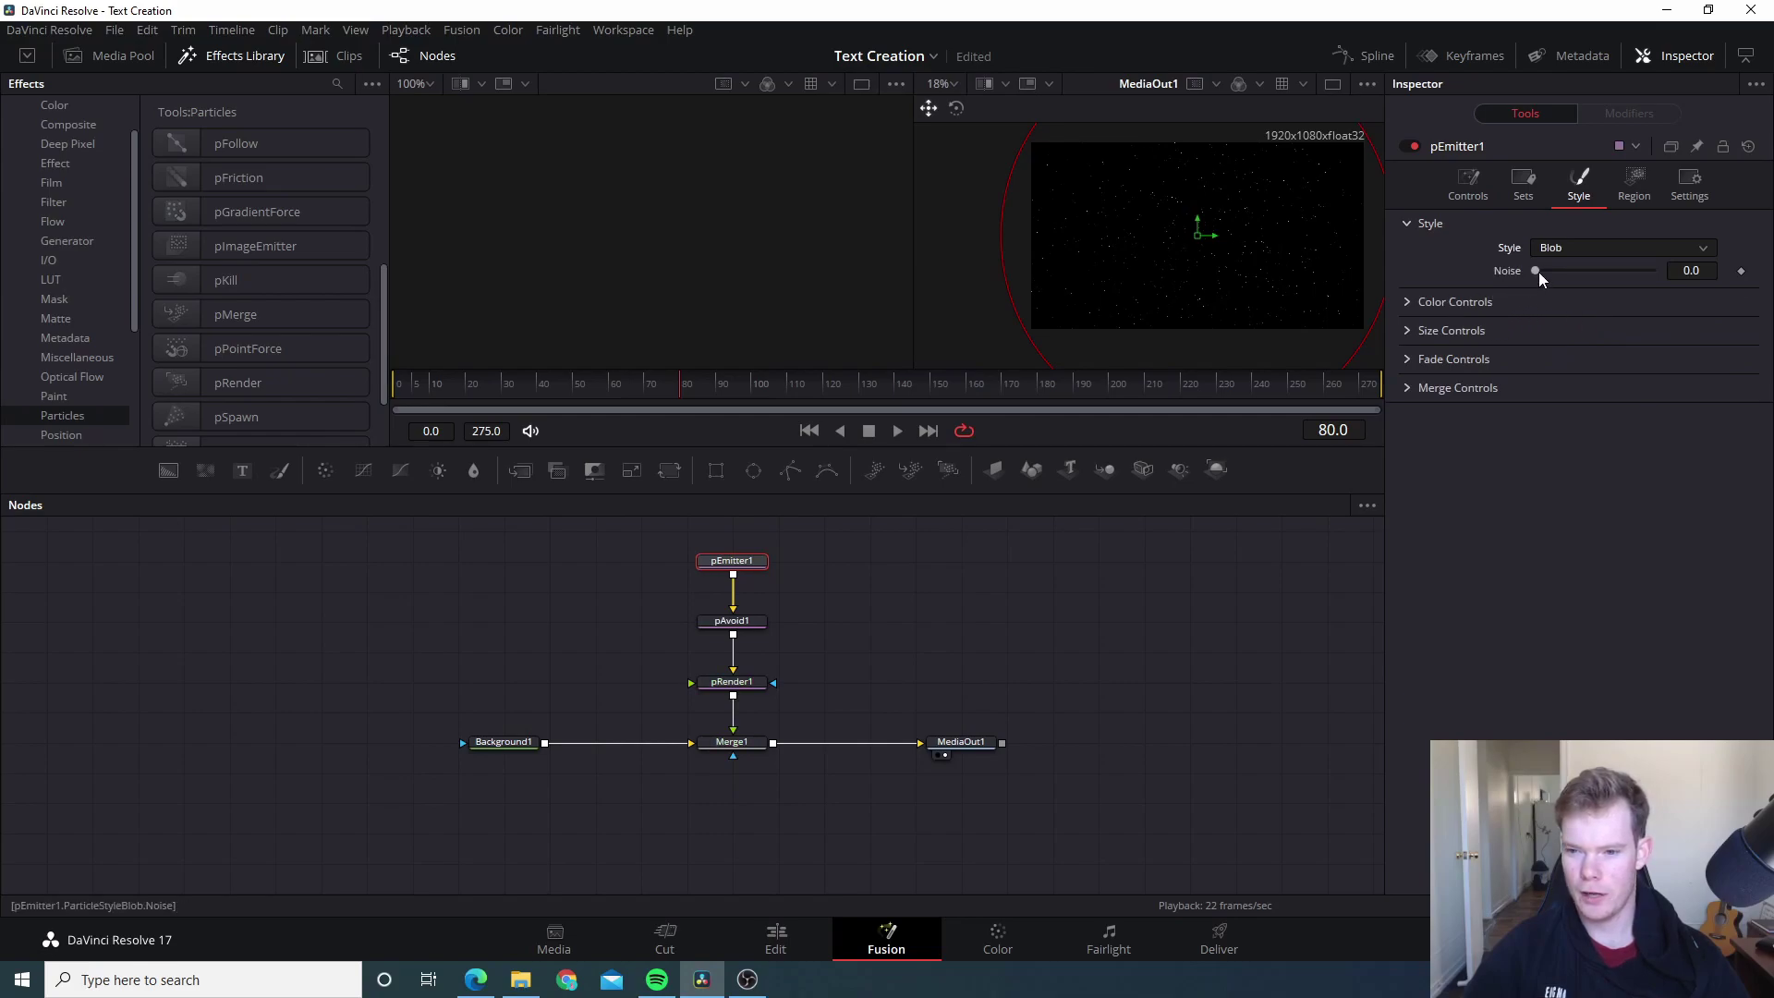
pyautogui.click(1406, 331)
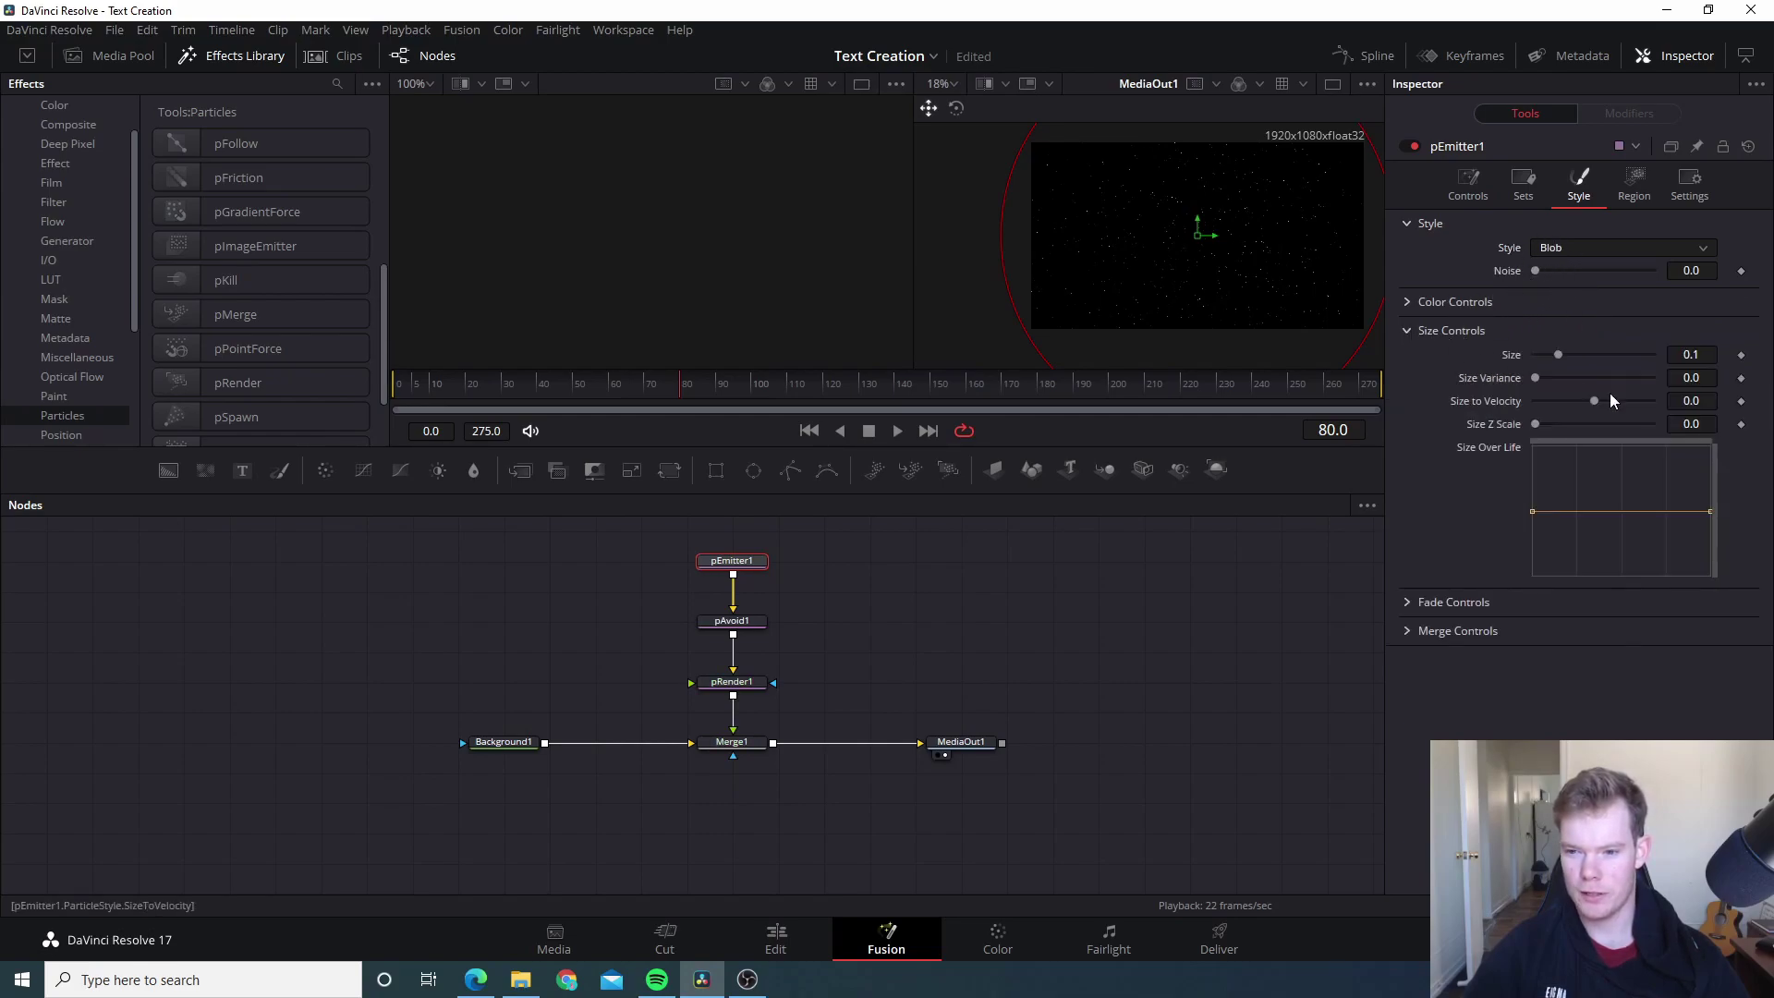
pyautogui.moveTo(1587, 362); pyautogui.dragTo(1671, 368)
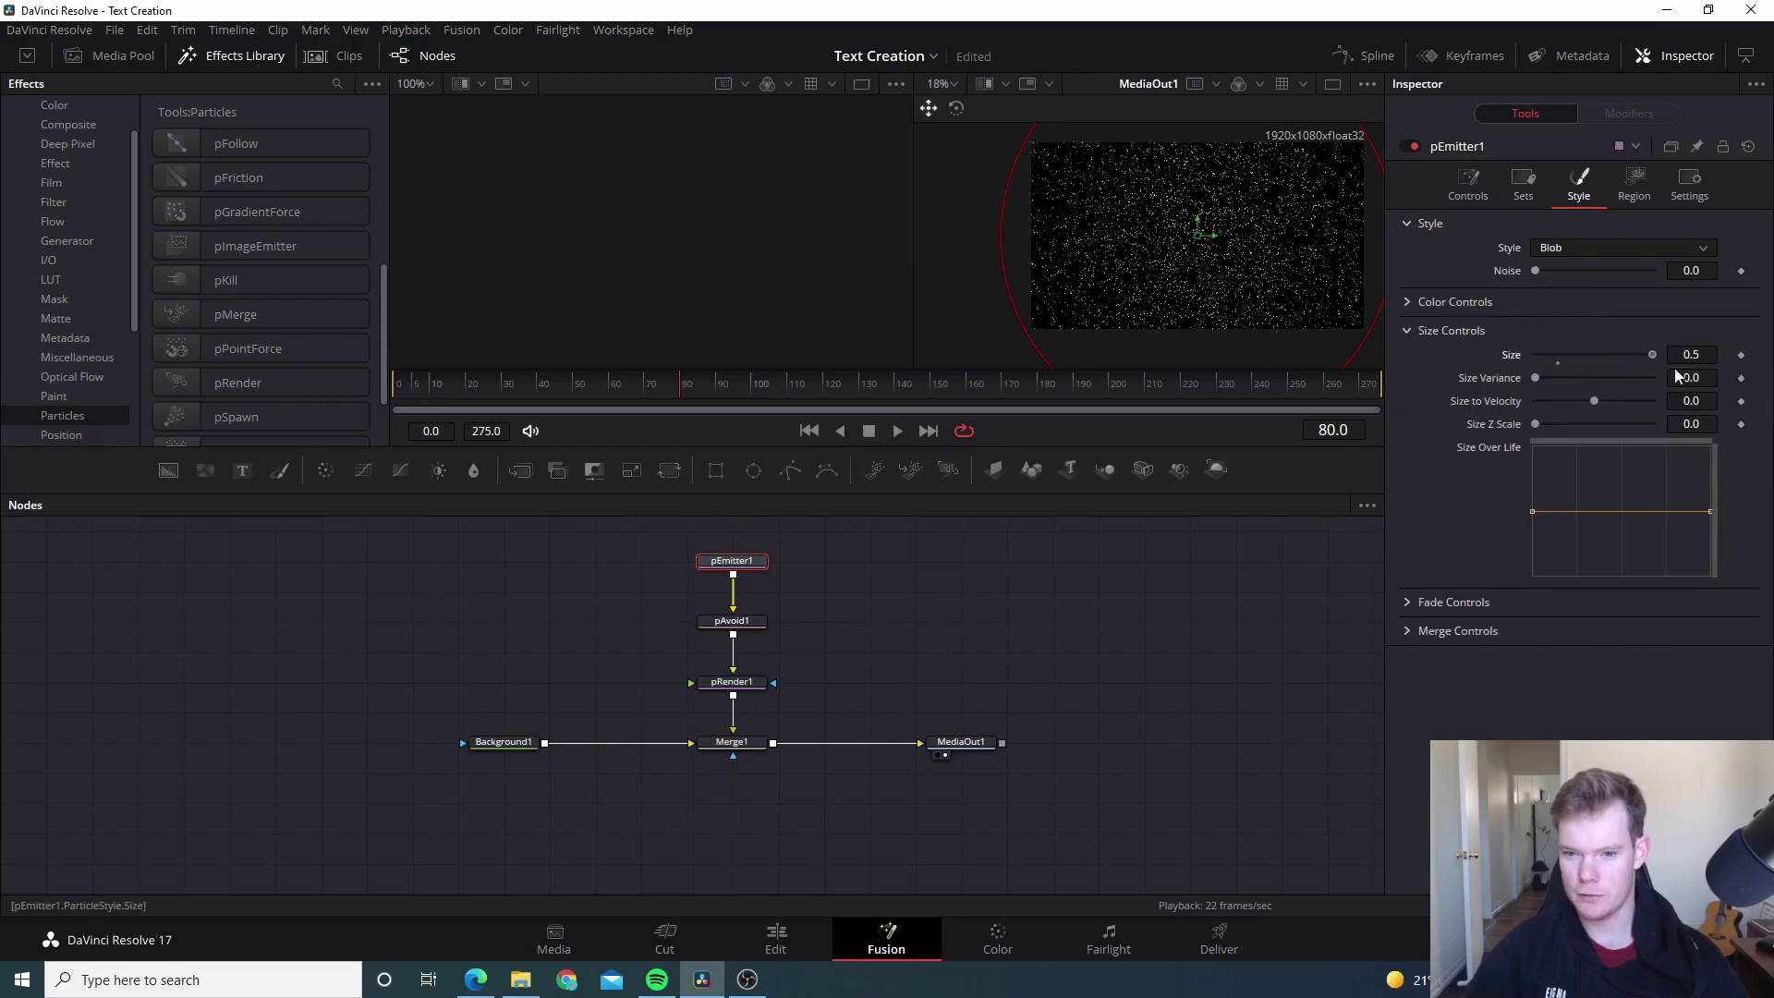
pyautogui.scroll(3, 1229, 226)
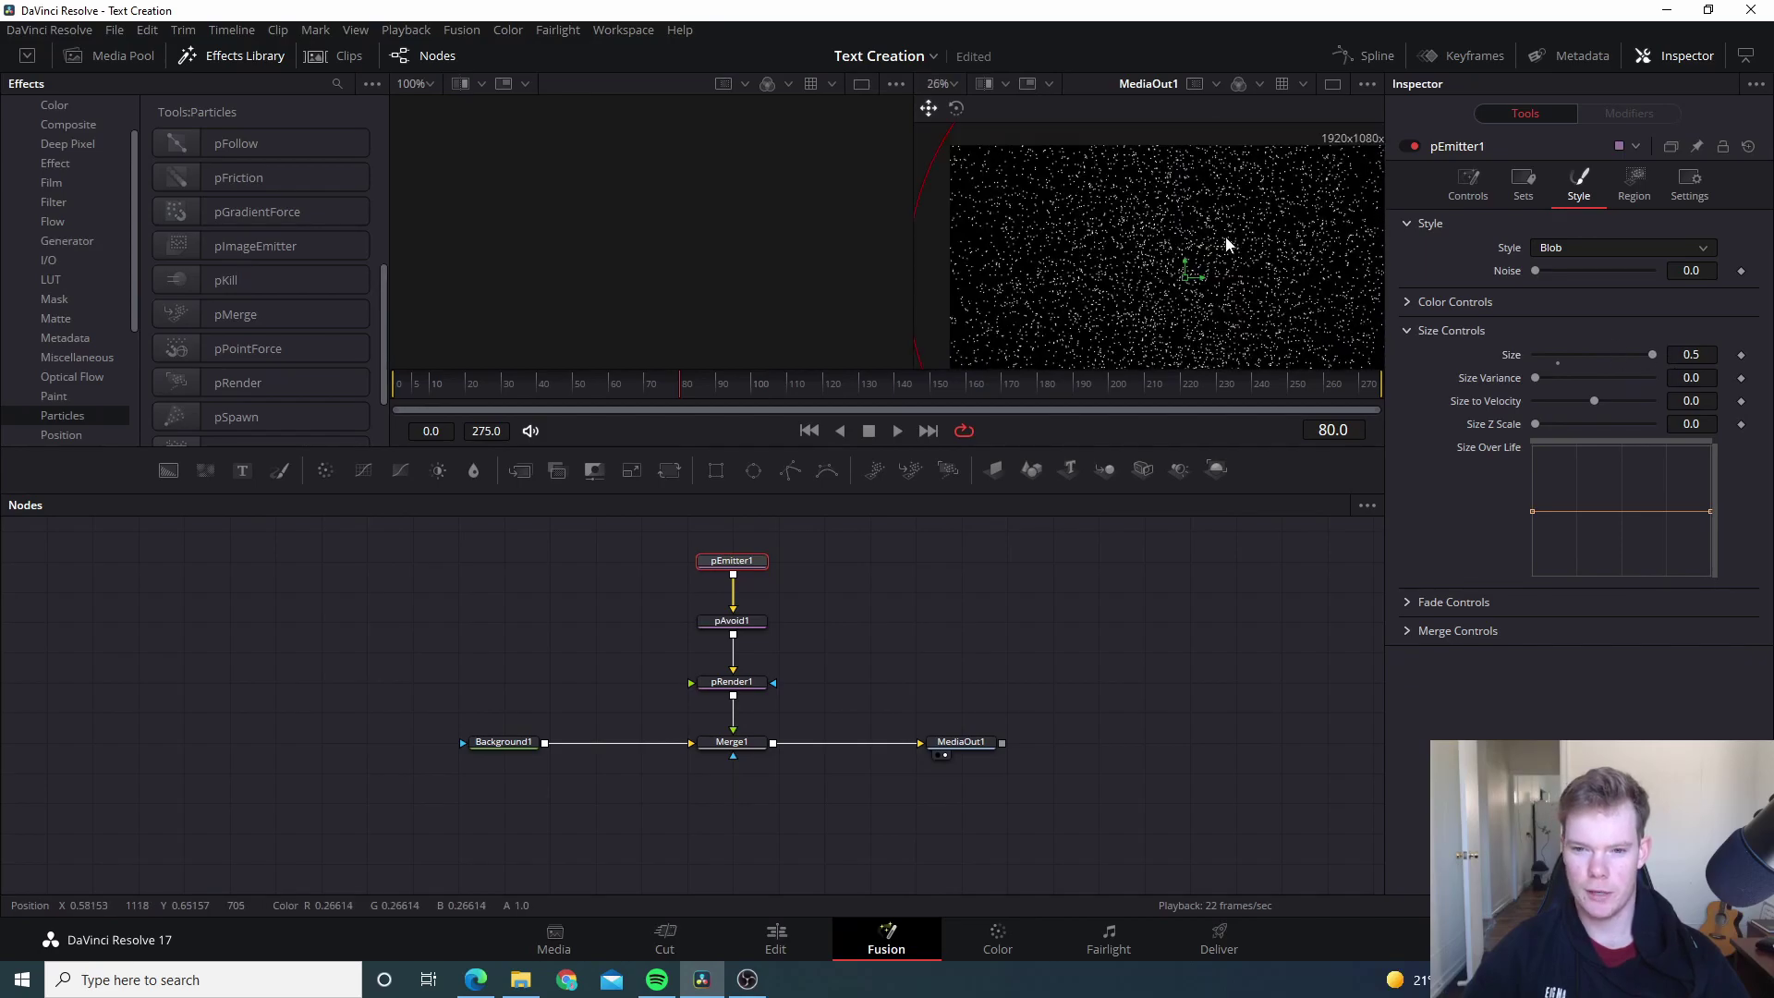
pyautogui.moveTo(1262, 274); pyautogui.dragTo(1248, 224)
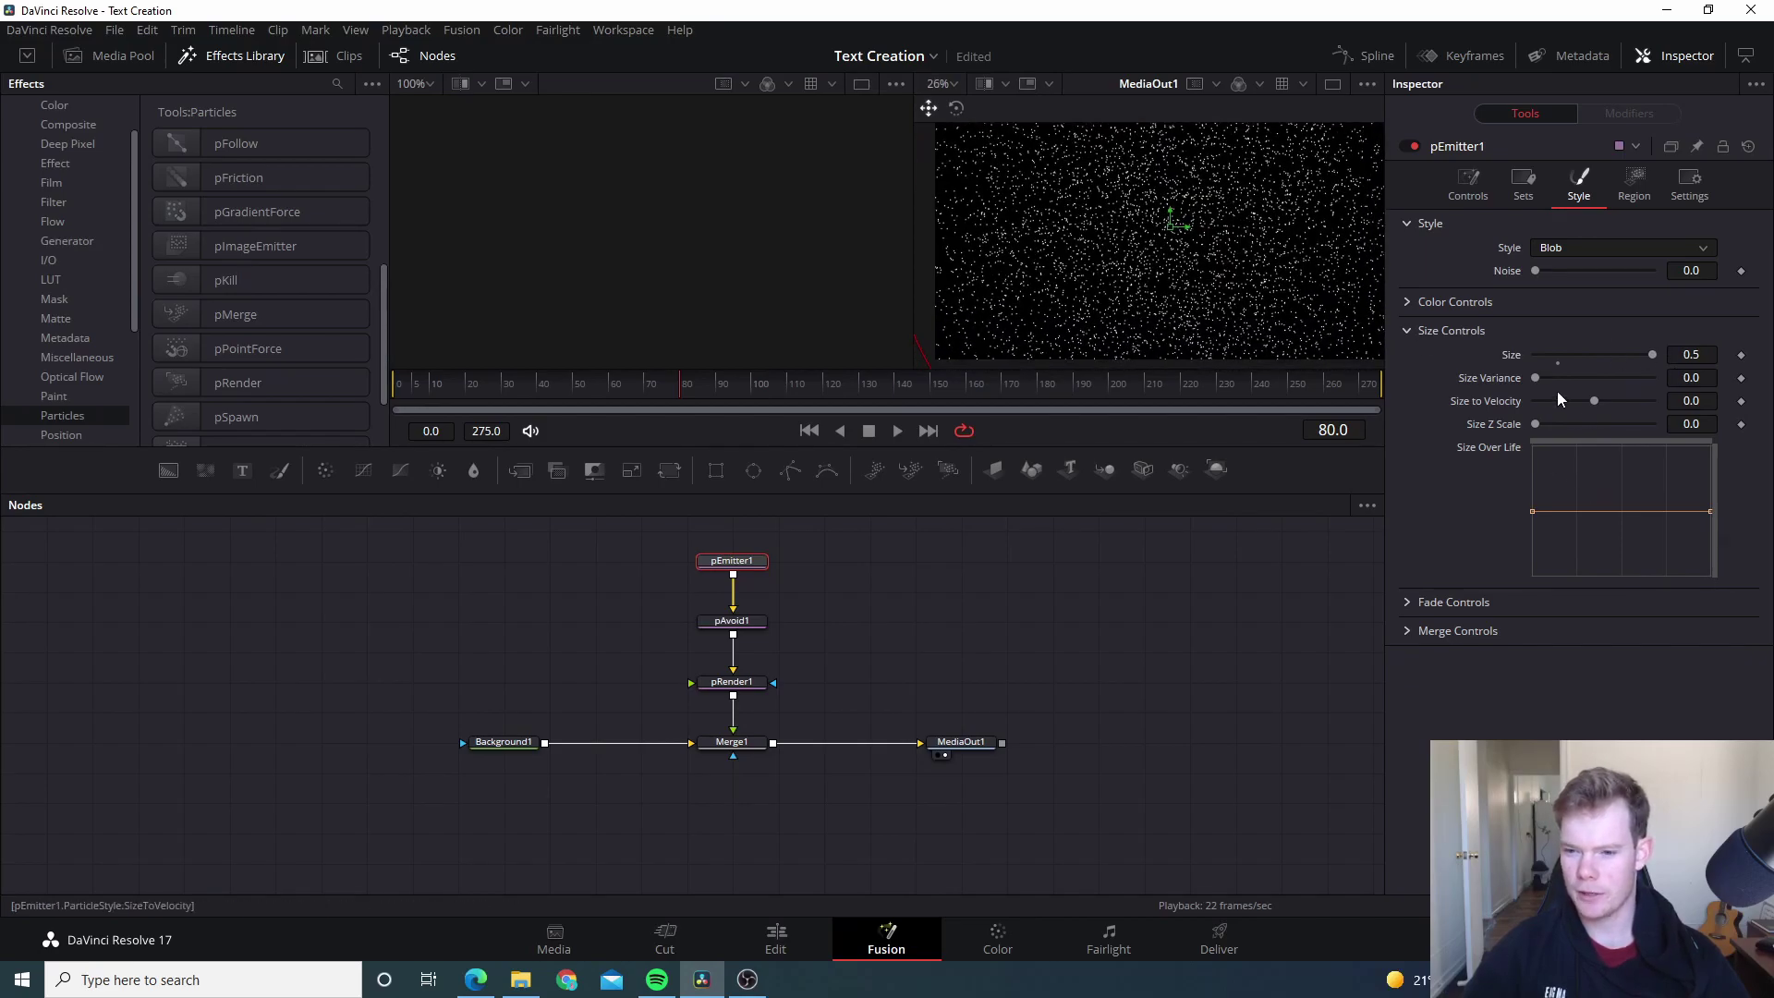
# Step: Try a Size Variance of 0.5 on the blobs, reset it, and set Size Z Scale to 1.559
pyautogui.moveTo(1536, 377); pyautogui.dragTo(1665, 389)
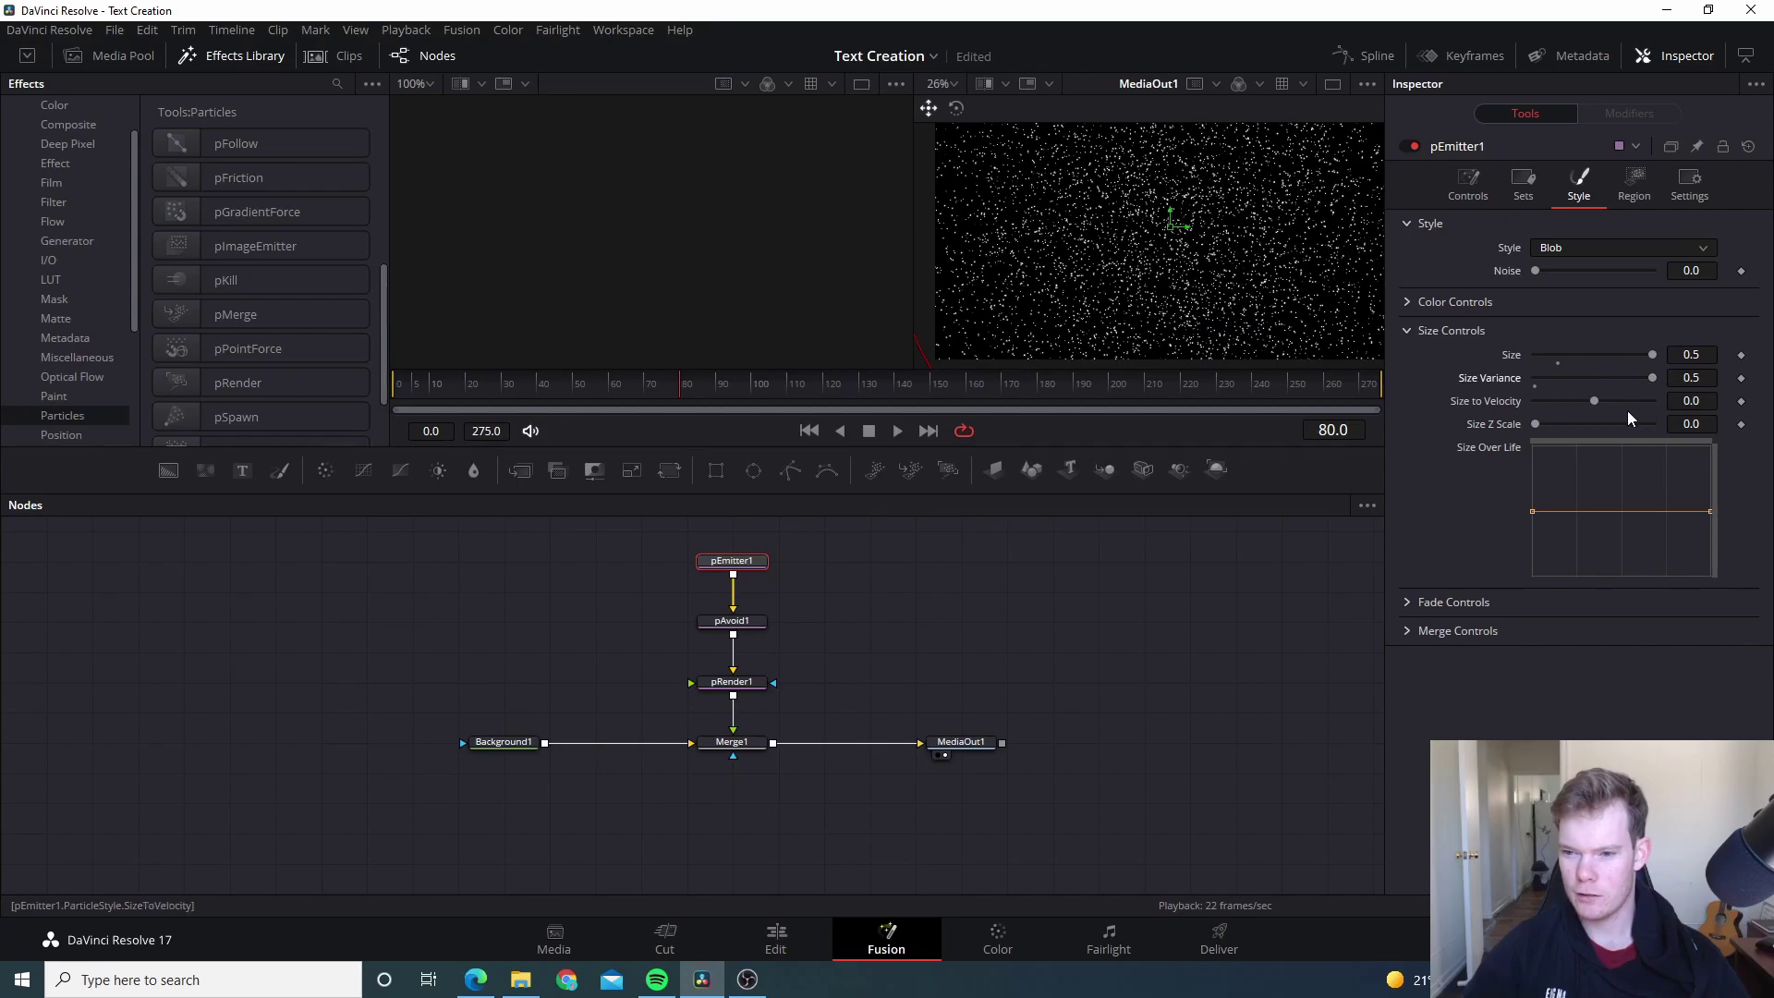
pyautogui.click(1534, 385)
pyautogui.moveTo(1538, 434); pyautogui.dragTo(1670, 434)
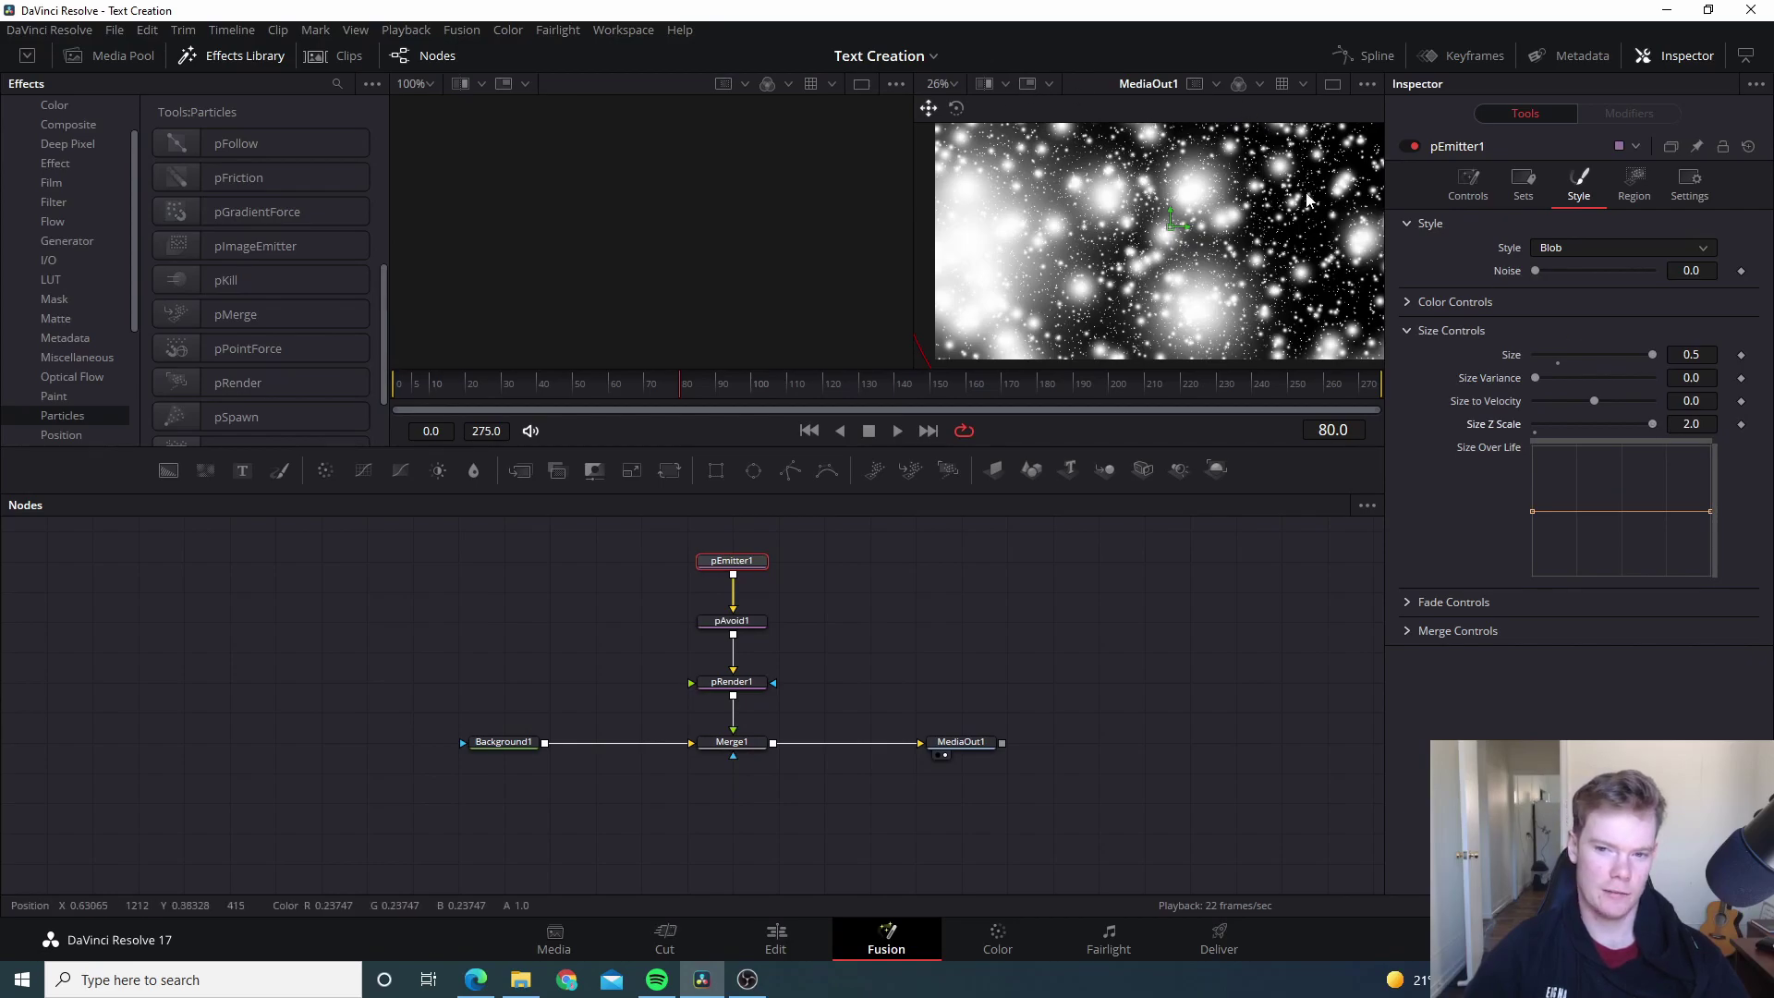
pyautogui.moveTo(1652, 423); pyautogui.dragTo(1627, 427)
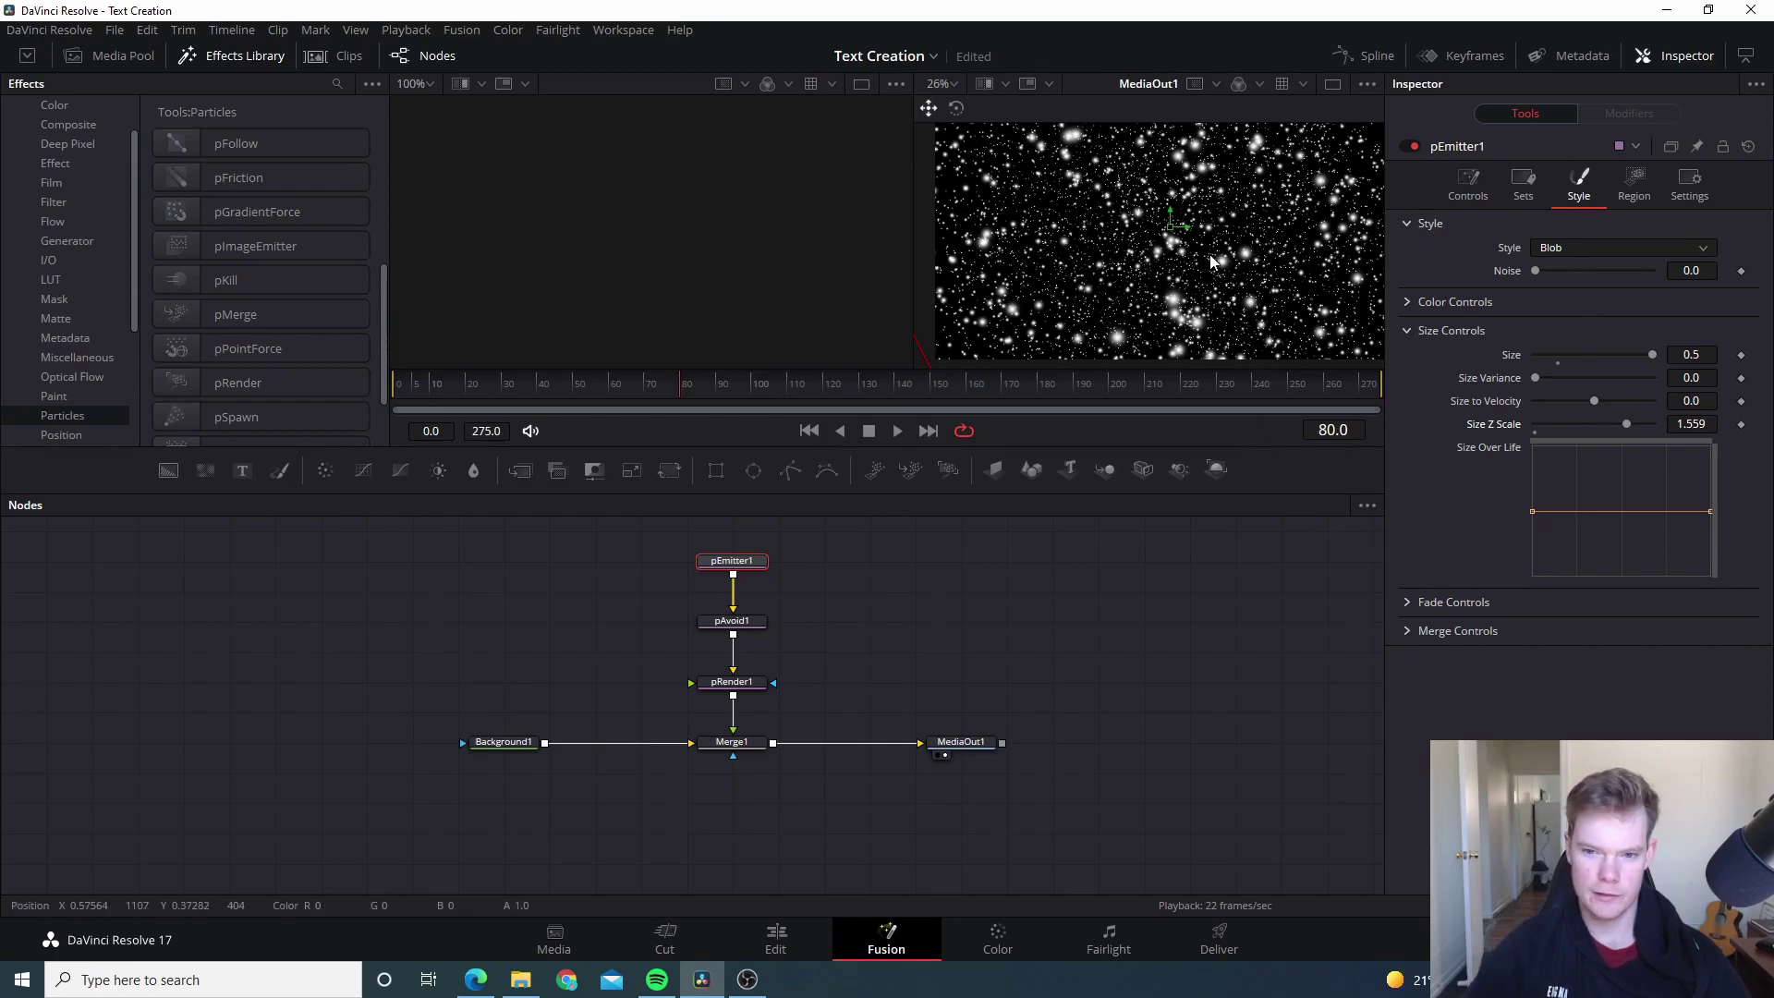
# Step: Move the emitter's spherical region straight down so its centre sits just below the frame's bottom edge
pyautogui.scroll(-2, 1213, 274)
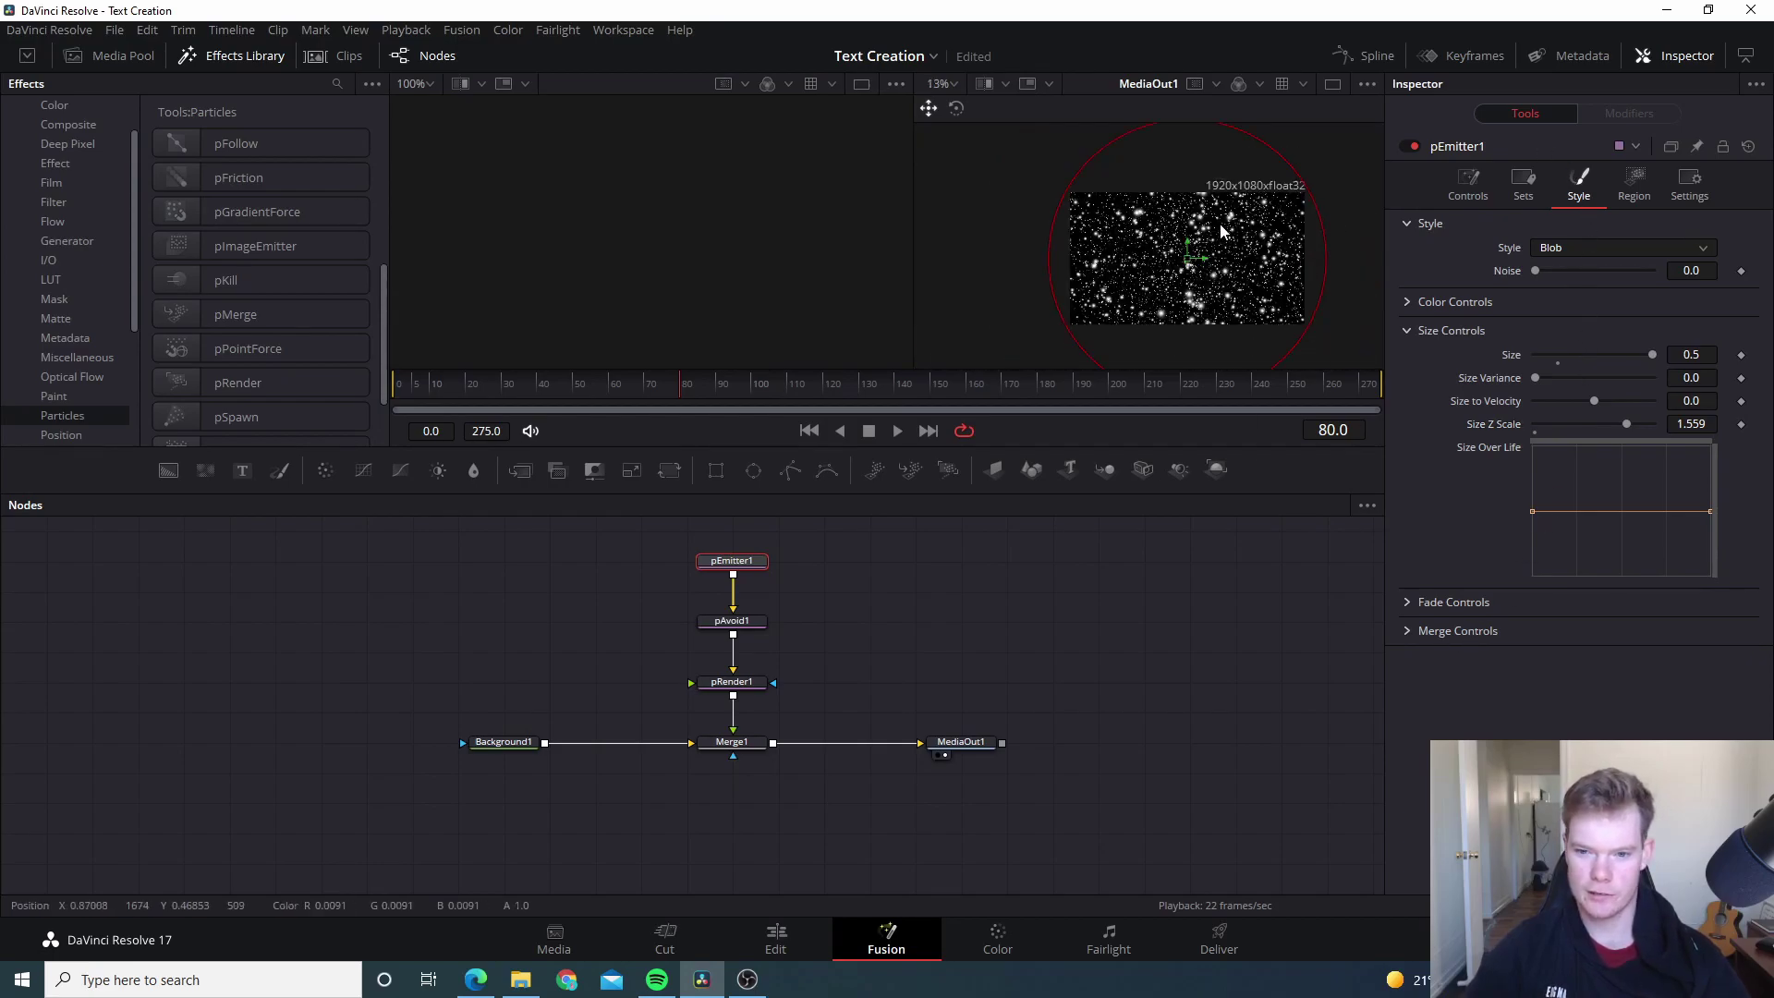
pyautogui.moveTo(1215, 125); pyautogui.dragTo(1218, 175)
pyautogui.scroll(-2, 1200, 183)
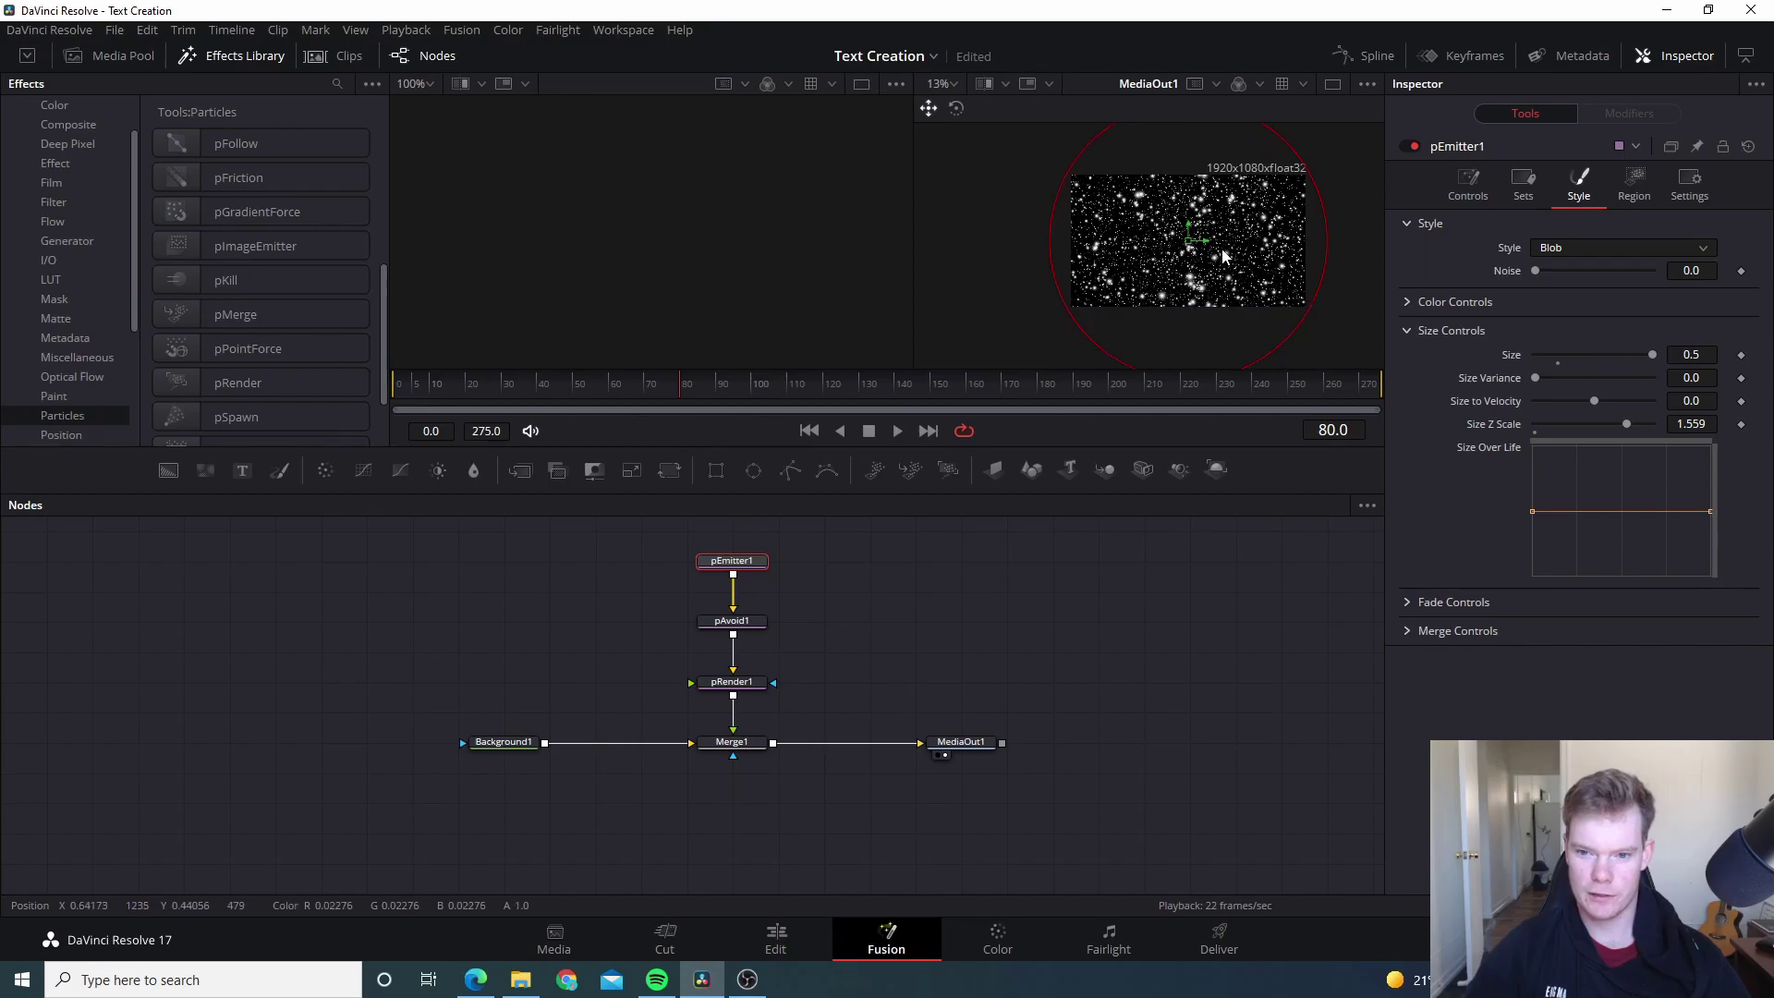
pyautogui.moveTo(1189, 238); pyautogui.dragTo(1192, 418)
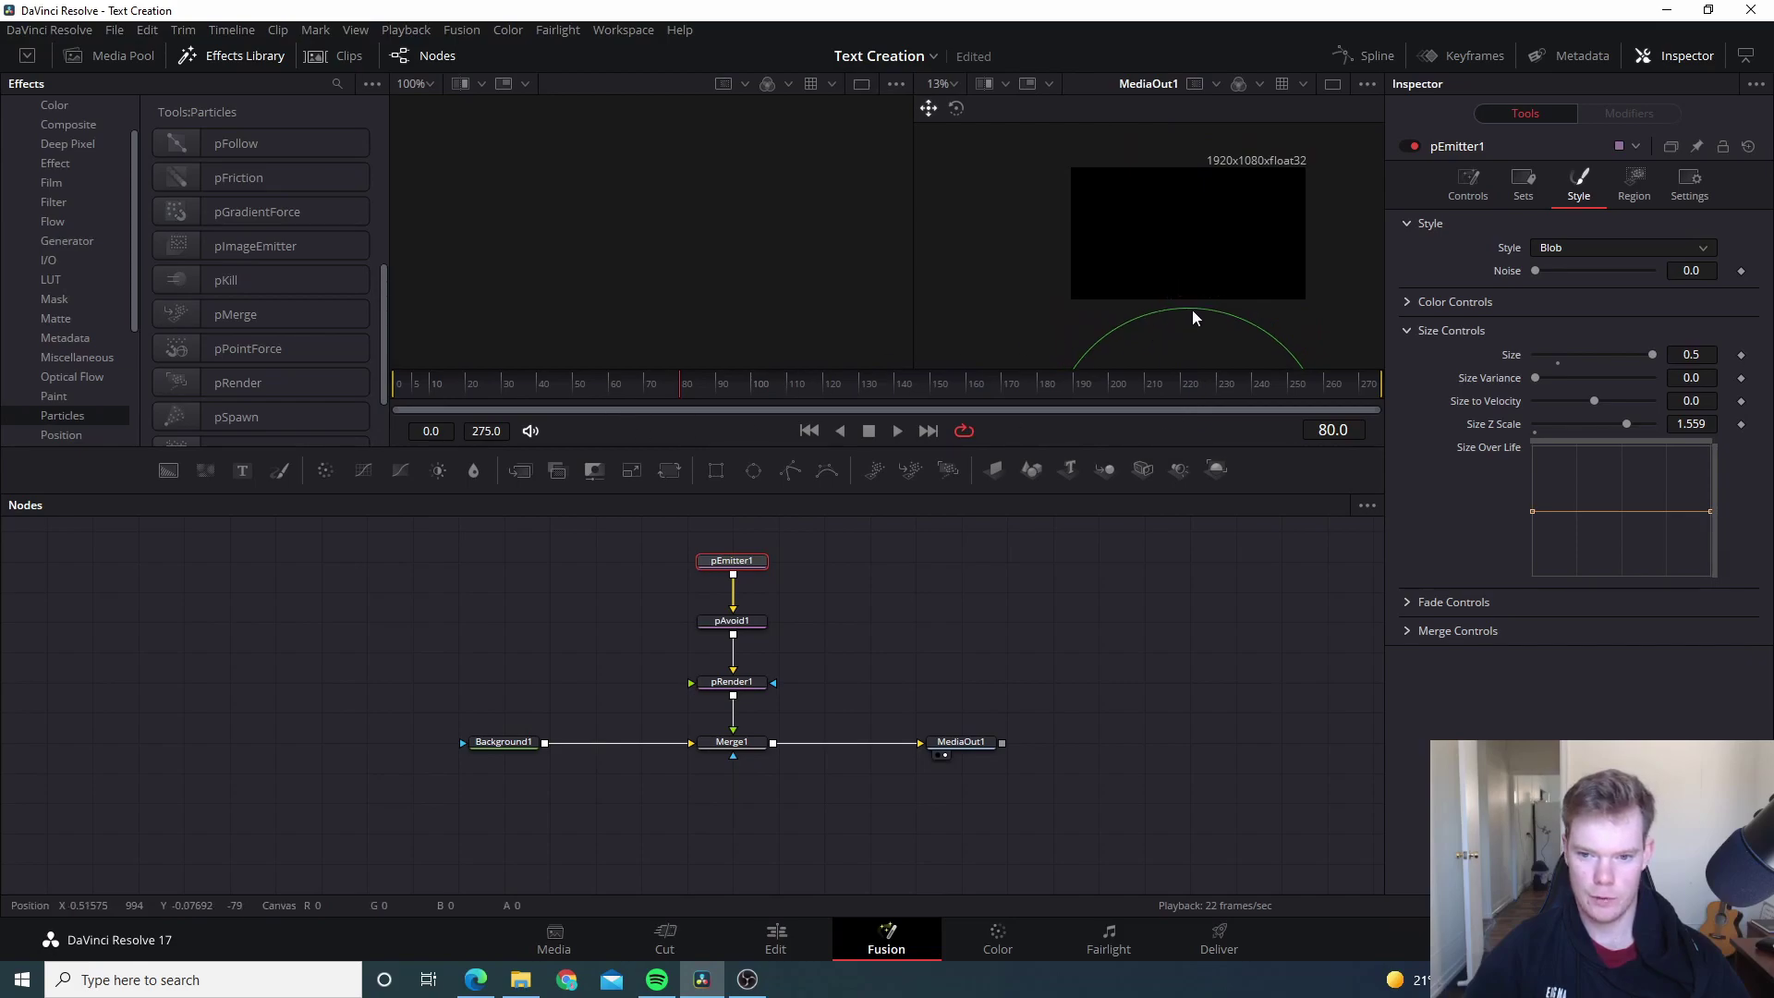
pyautogui.scroll(-2, 1201, 277)
pyautogui.moveTo(1190, 358); pyautogui.dragTo(1189, 222)
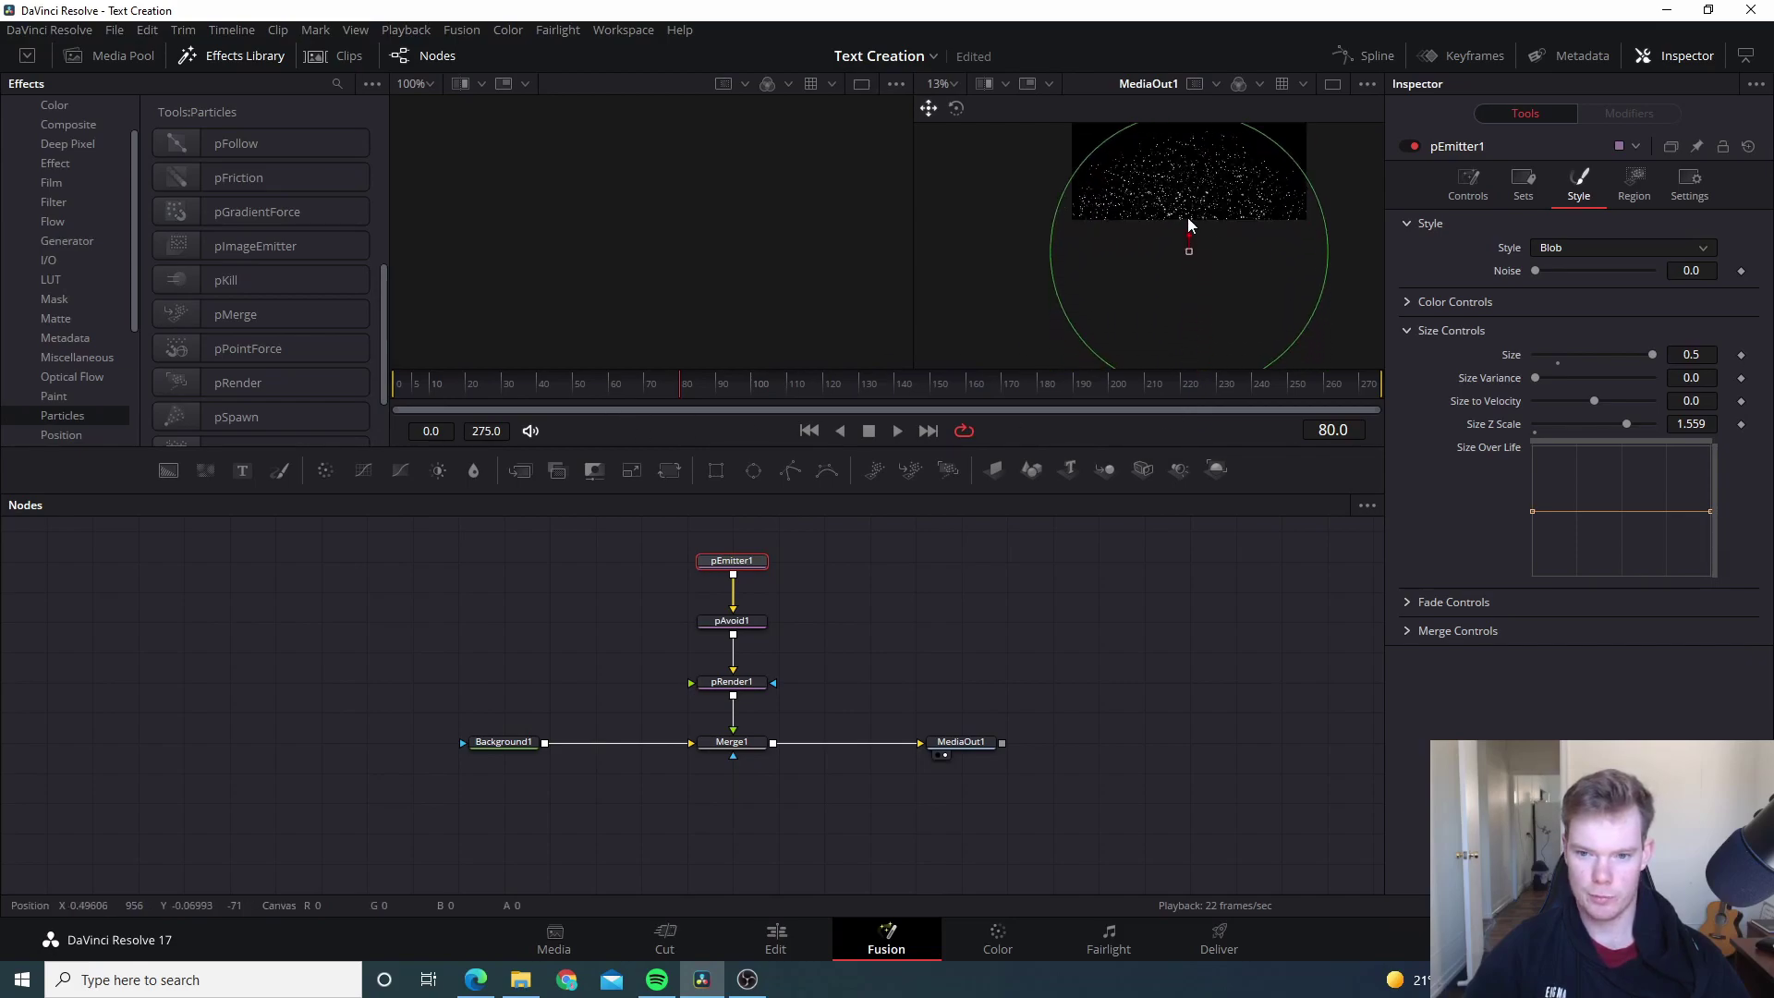
pyautogui.scroll(2, 1232, 205)
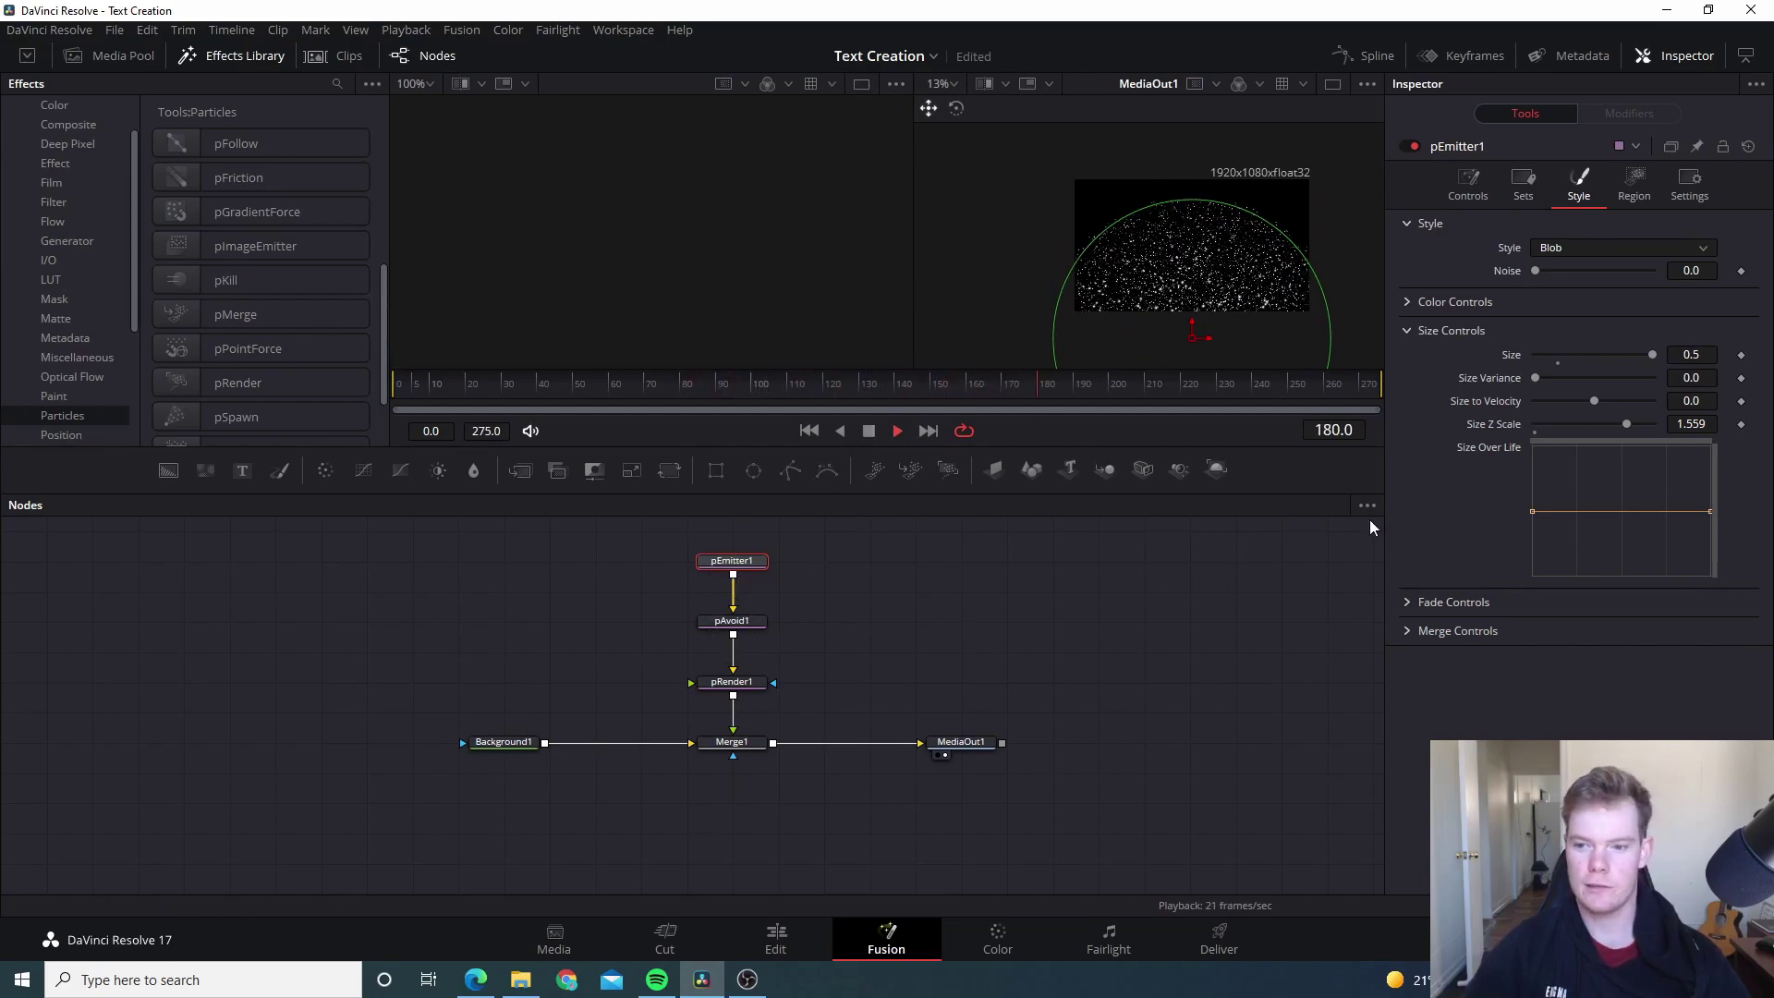
# Step: Set pEmitter1's particle velocity to 0.047, trying faster speeds up to 1.0 during playback
pyautogui.click(1467, 183)
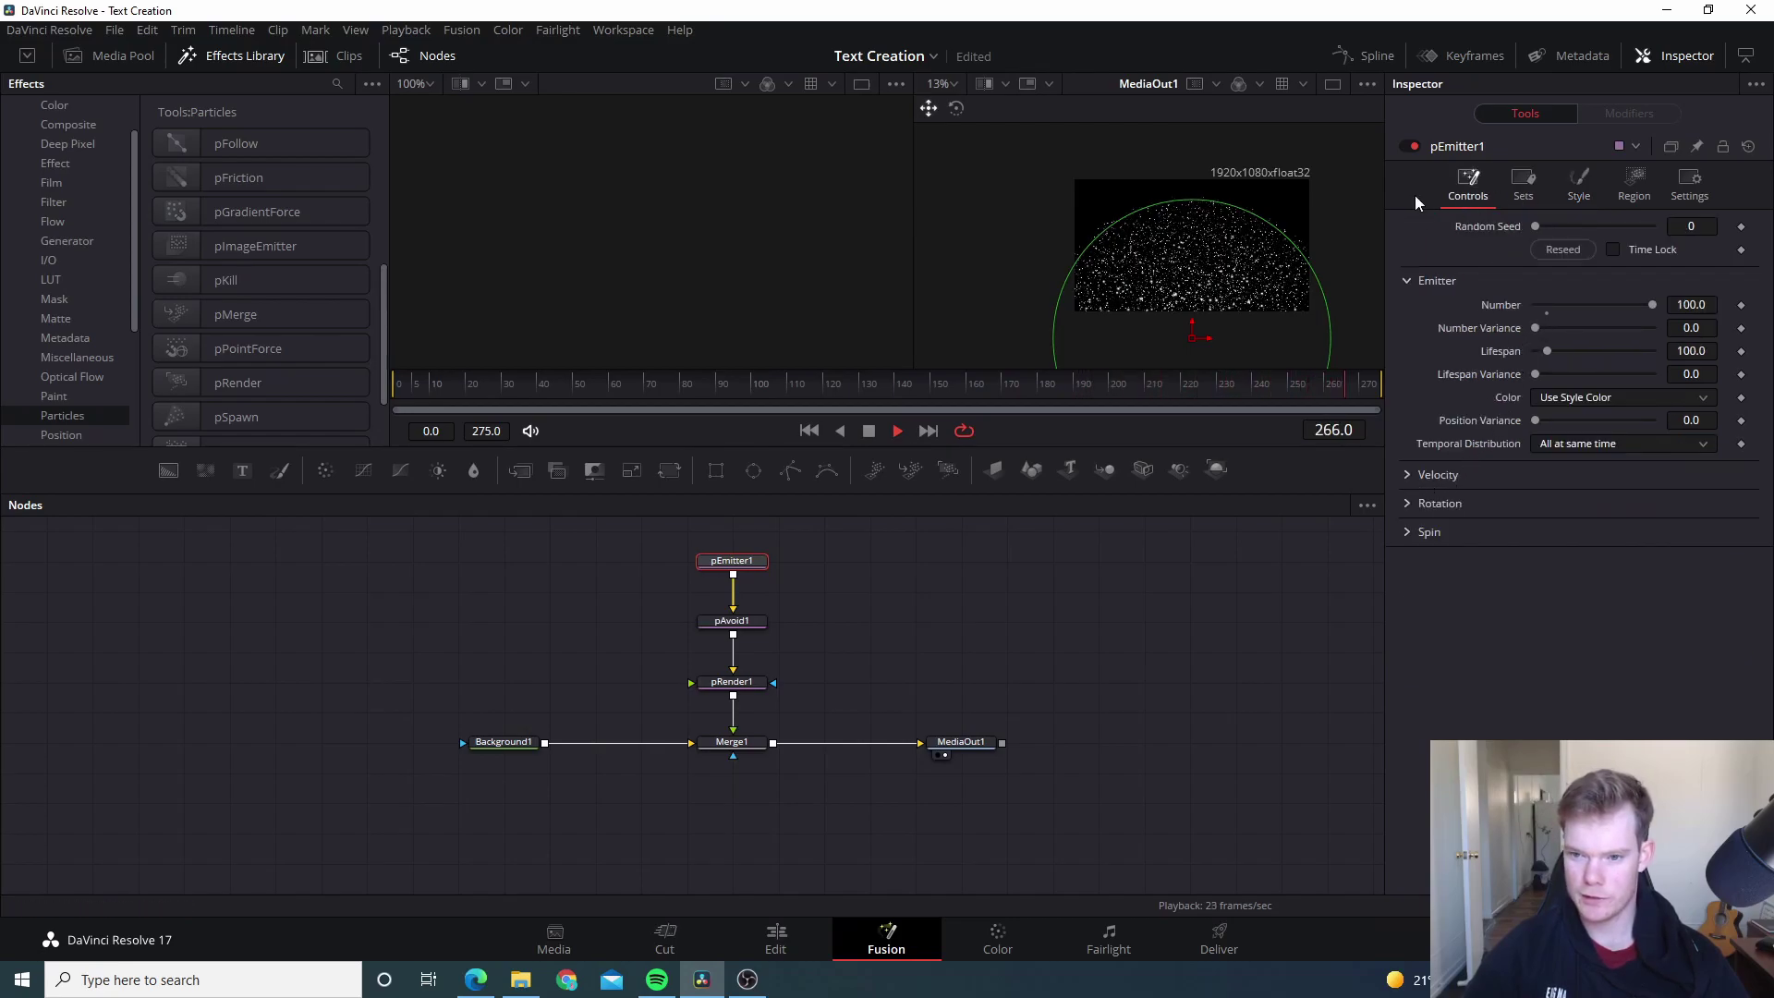
pyautogui.click(1404, 472)
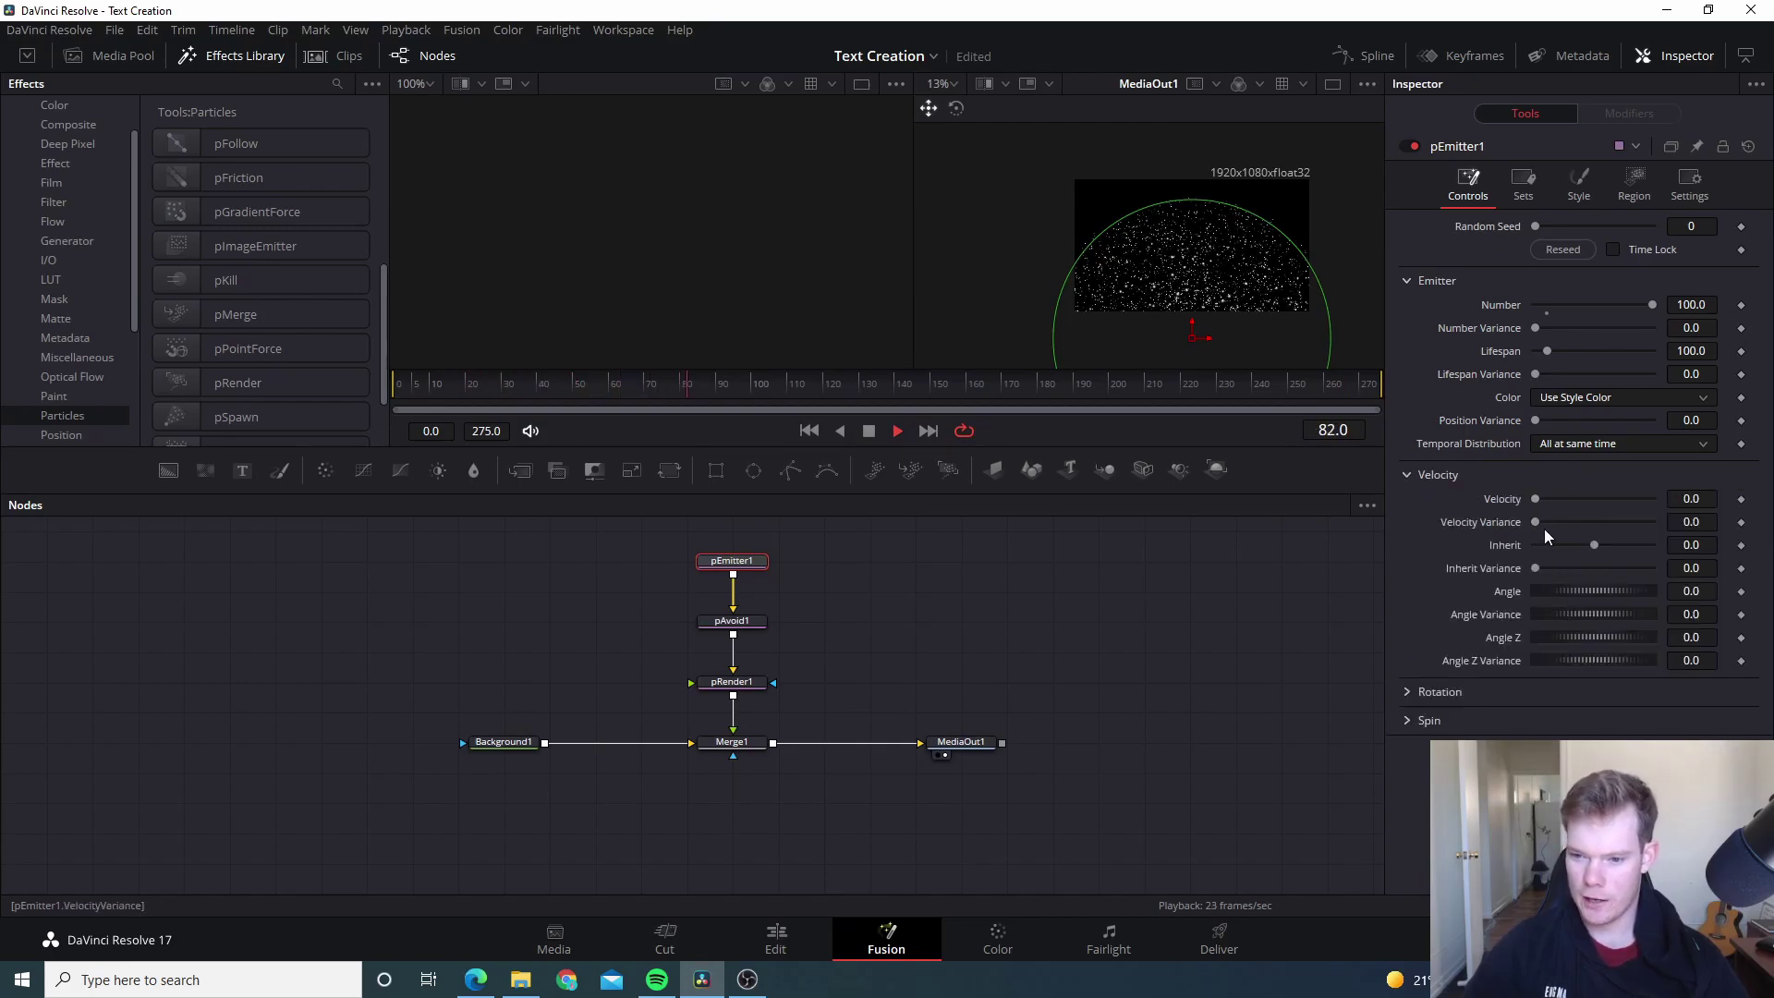
pyautogui.moveTo(1535, 500); pyautogui.dragTo(1545, 502)
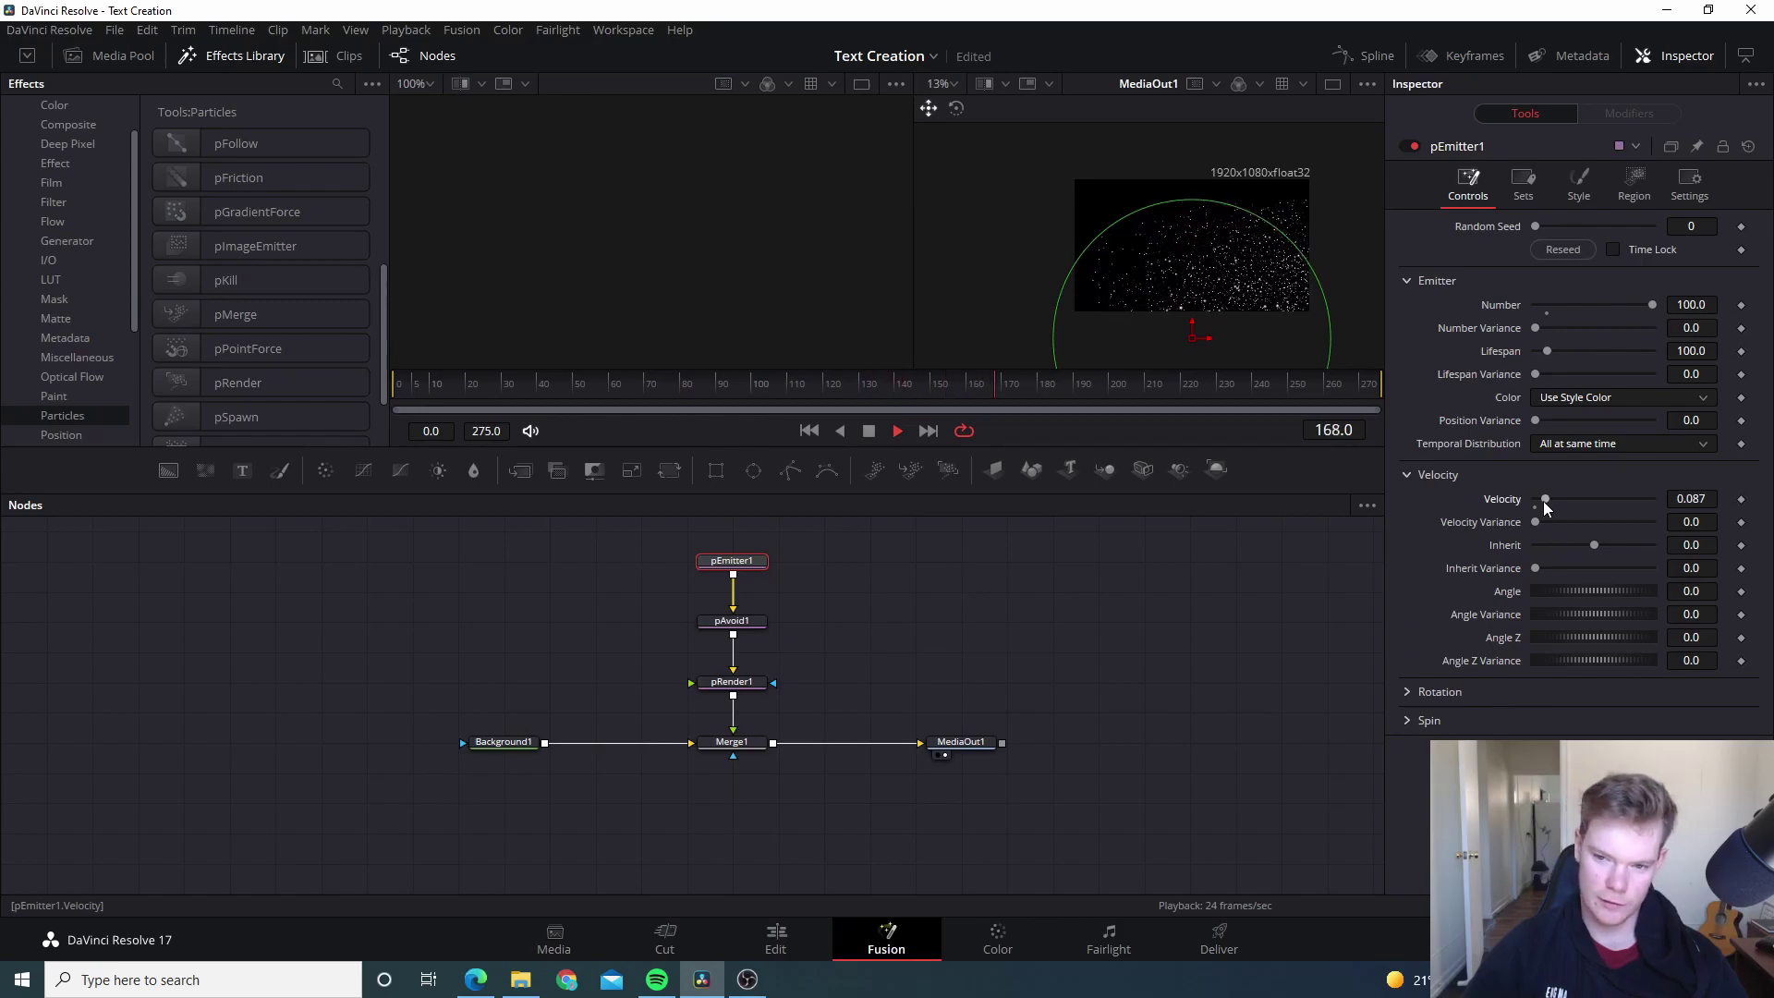
pyautogui.moveTo(1544, 501); pyautogui.dragTo(1680, 519)
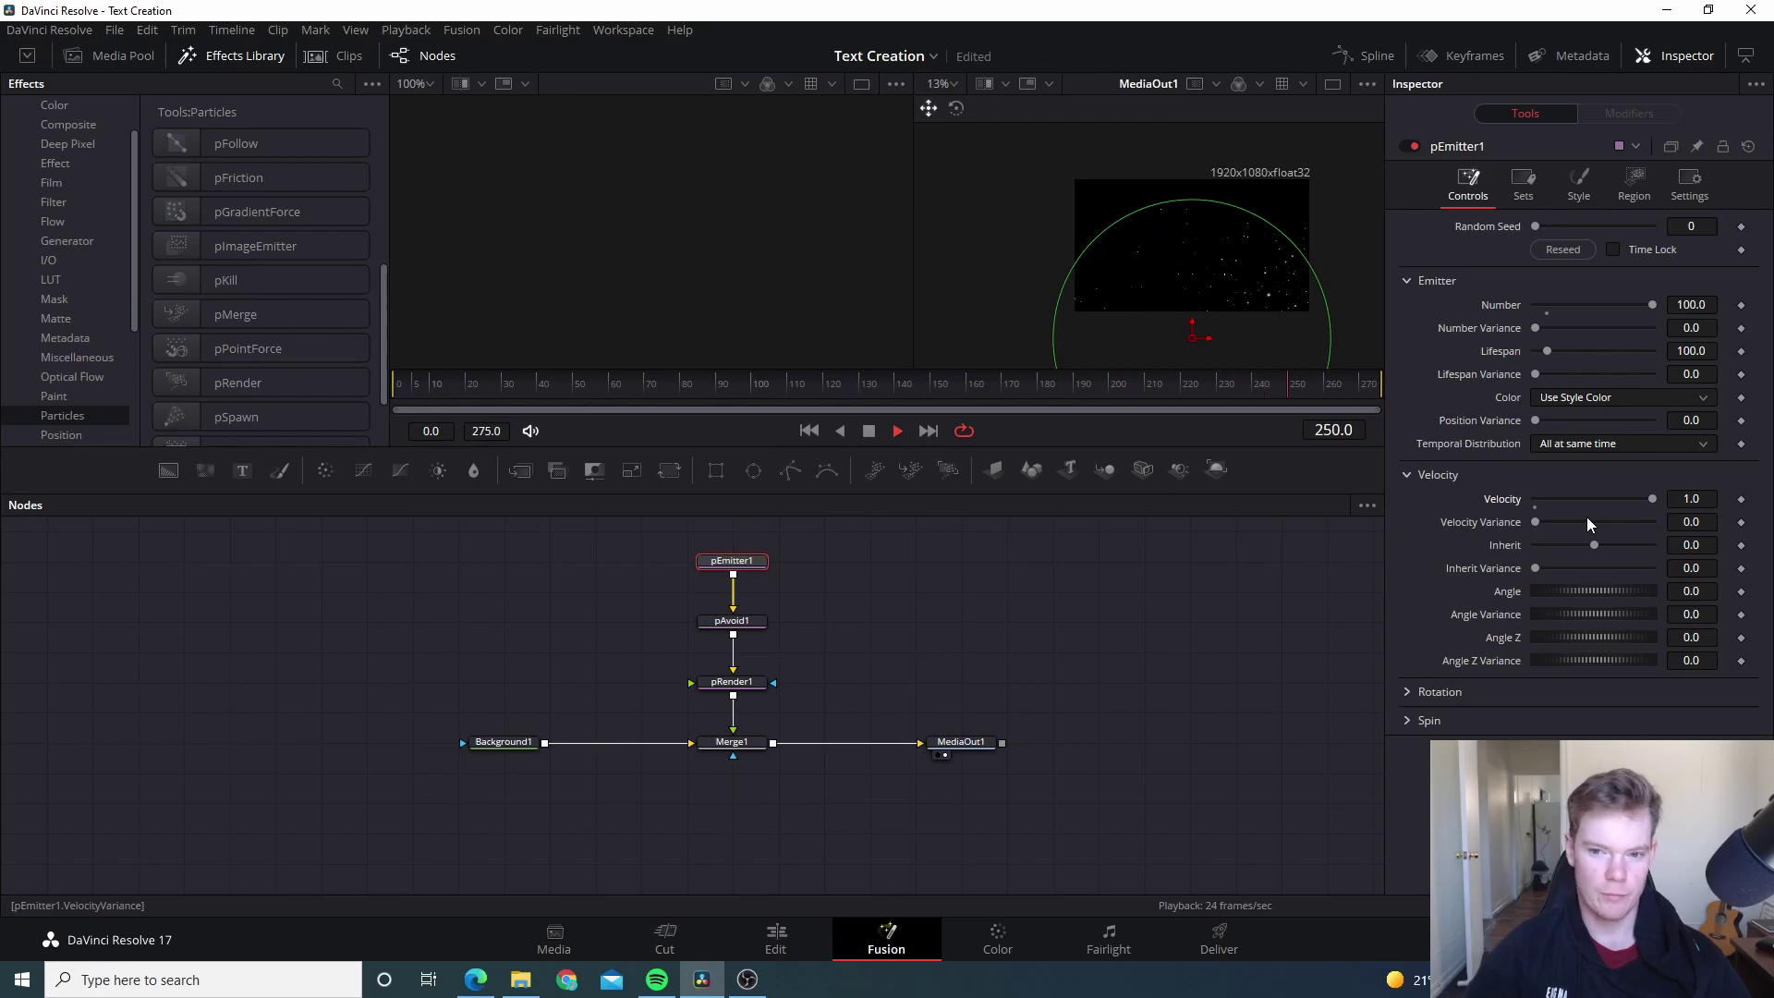
pyautogui.moveTo(1644, 497); pyautogui.dragTo(1544, 508)
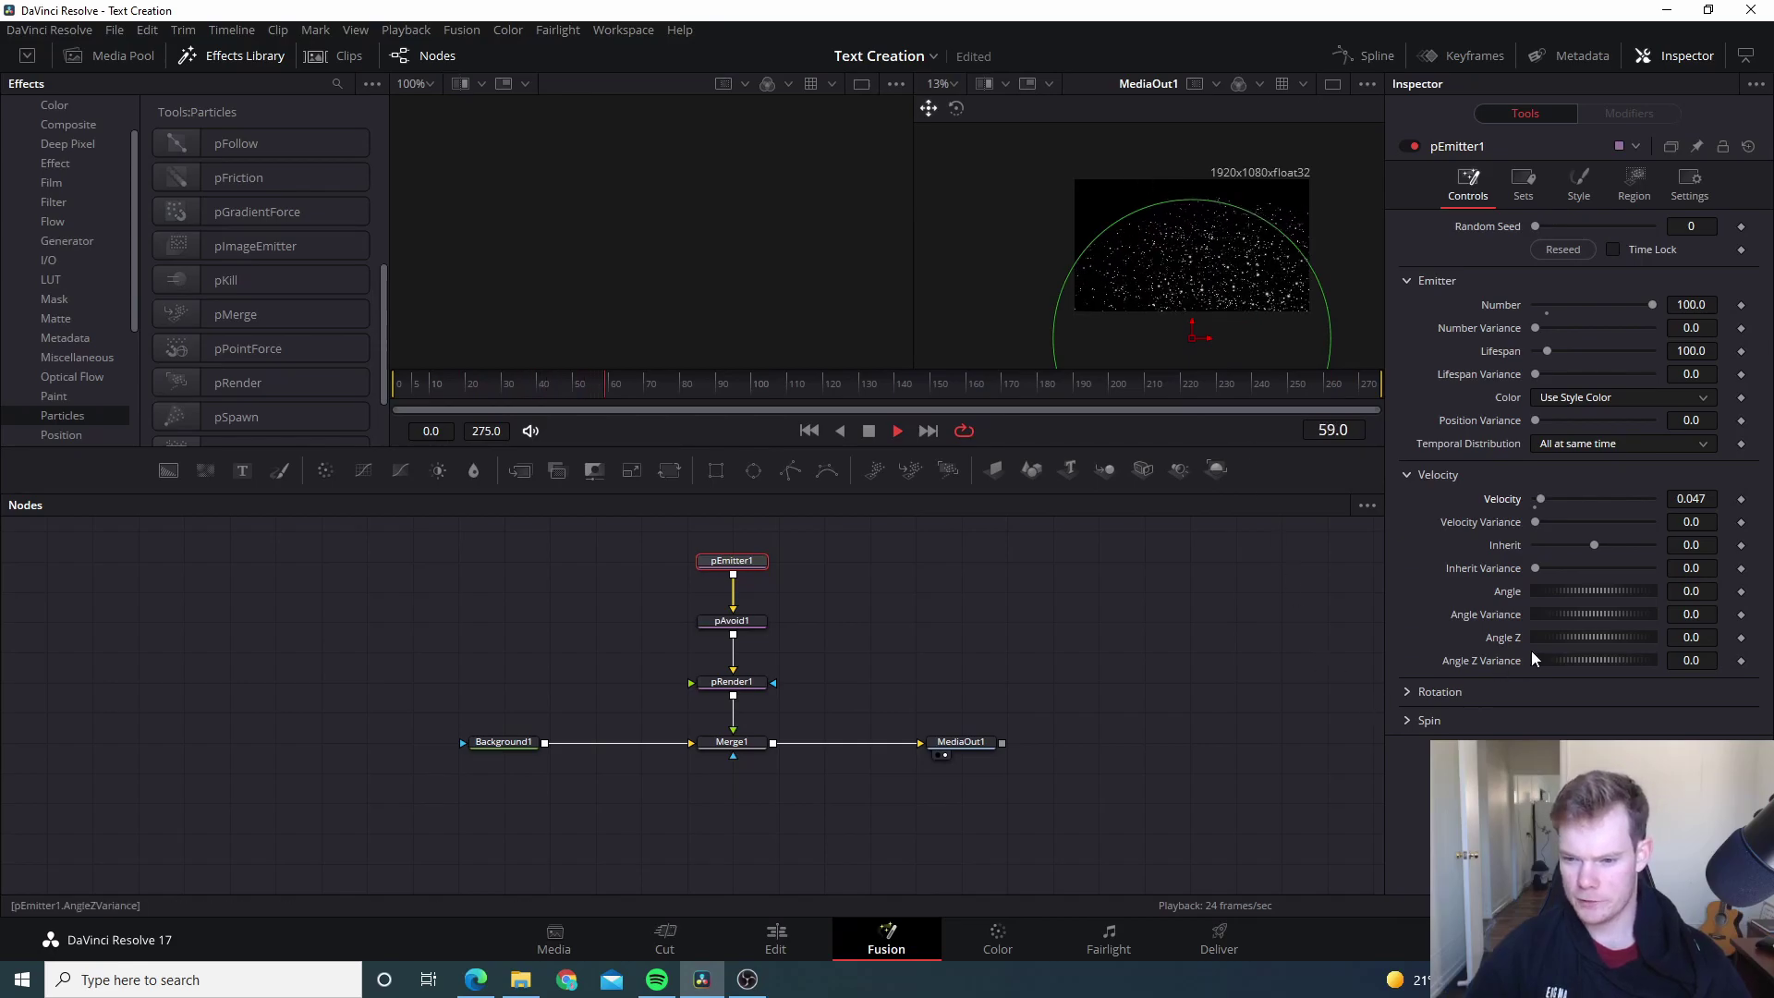
# Step: Set pEmitter1's velocity angle to 90 degrees
pyautogui.click(1691, 592)
pyautogui.write('90')
pyautogui.press('Tab')
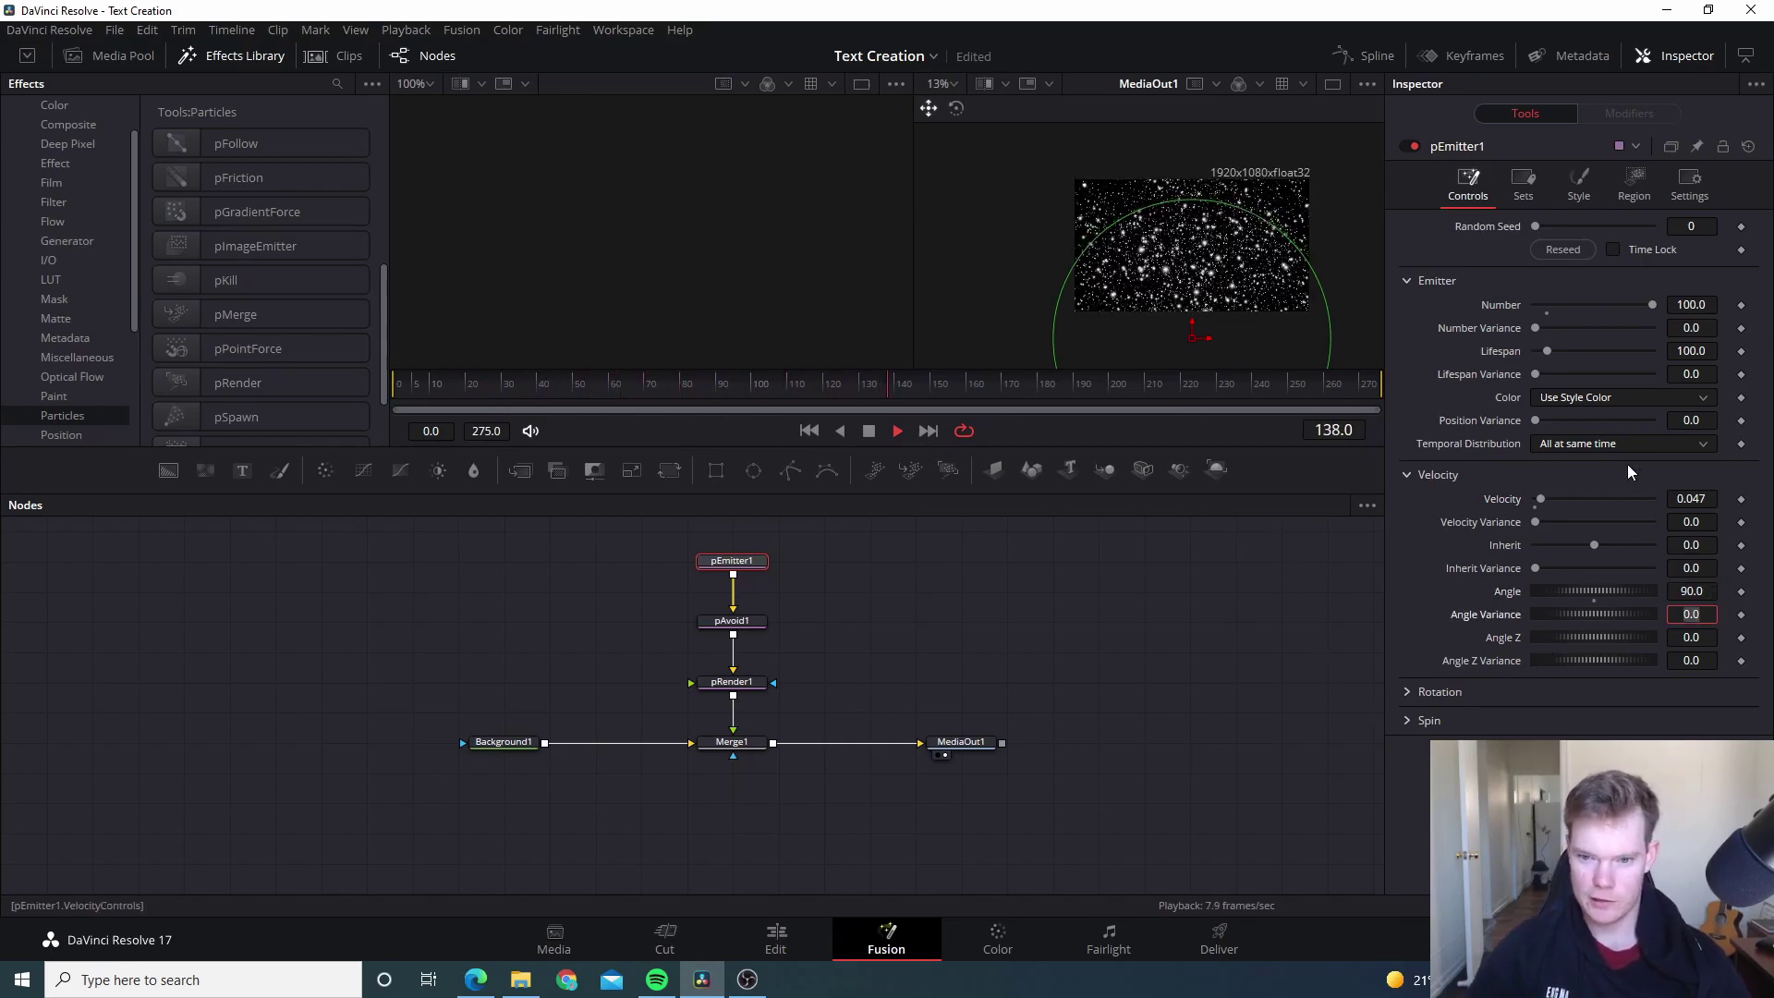
# Step: Set pEmitter1's lifespan to 1000 and lower its spherical region so that it lies entirely just below the frame
pyautogui.scroll(-2, 1199, 273)
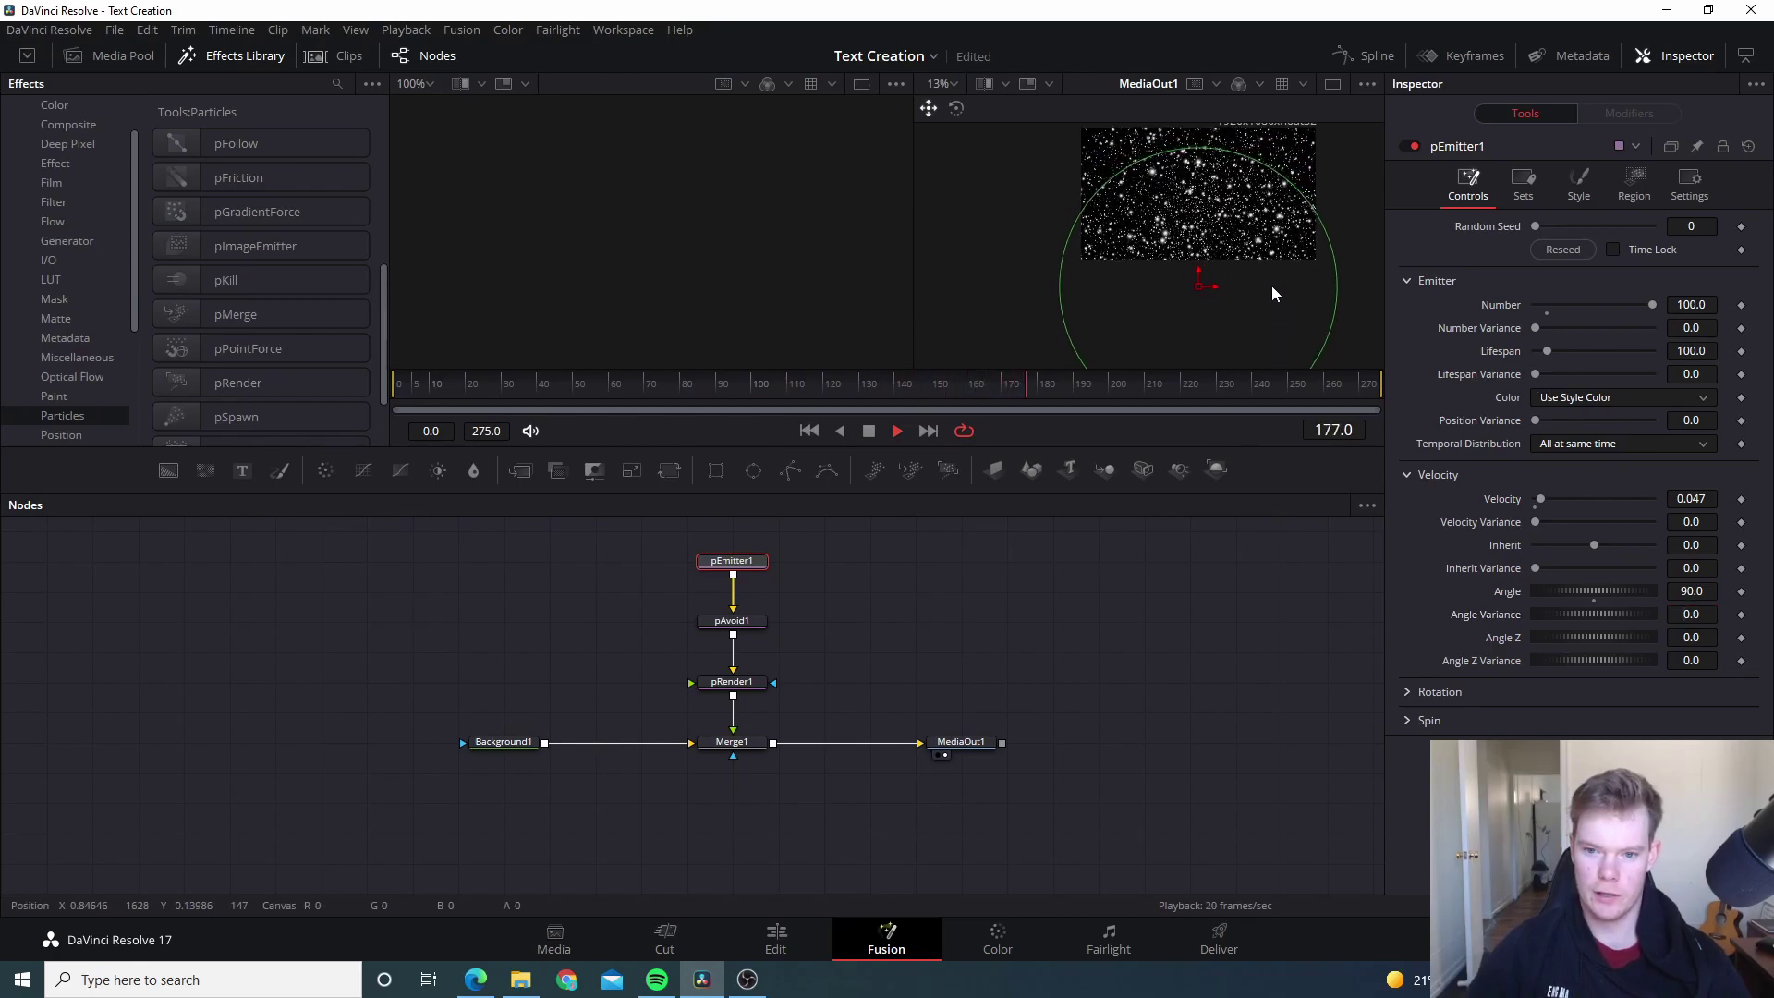
pyautogui.moveTo(1196, 279); pyautogui.dragTo(1190, 375)
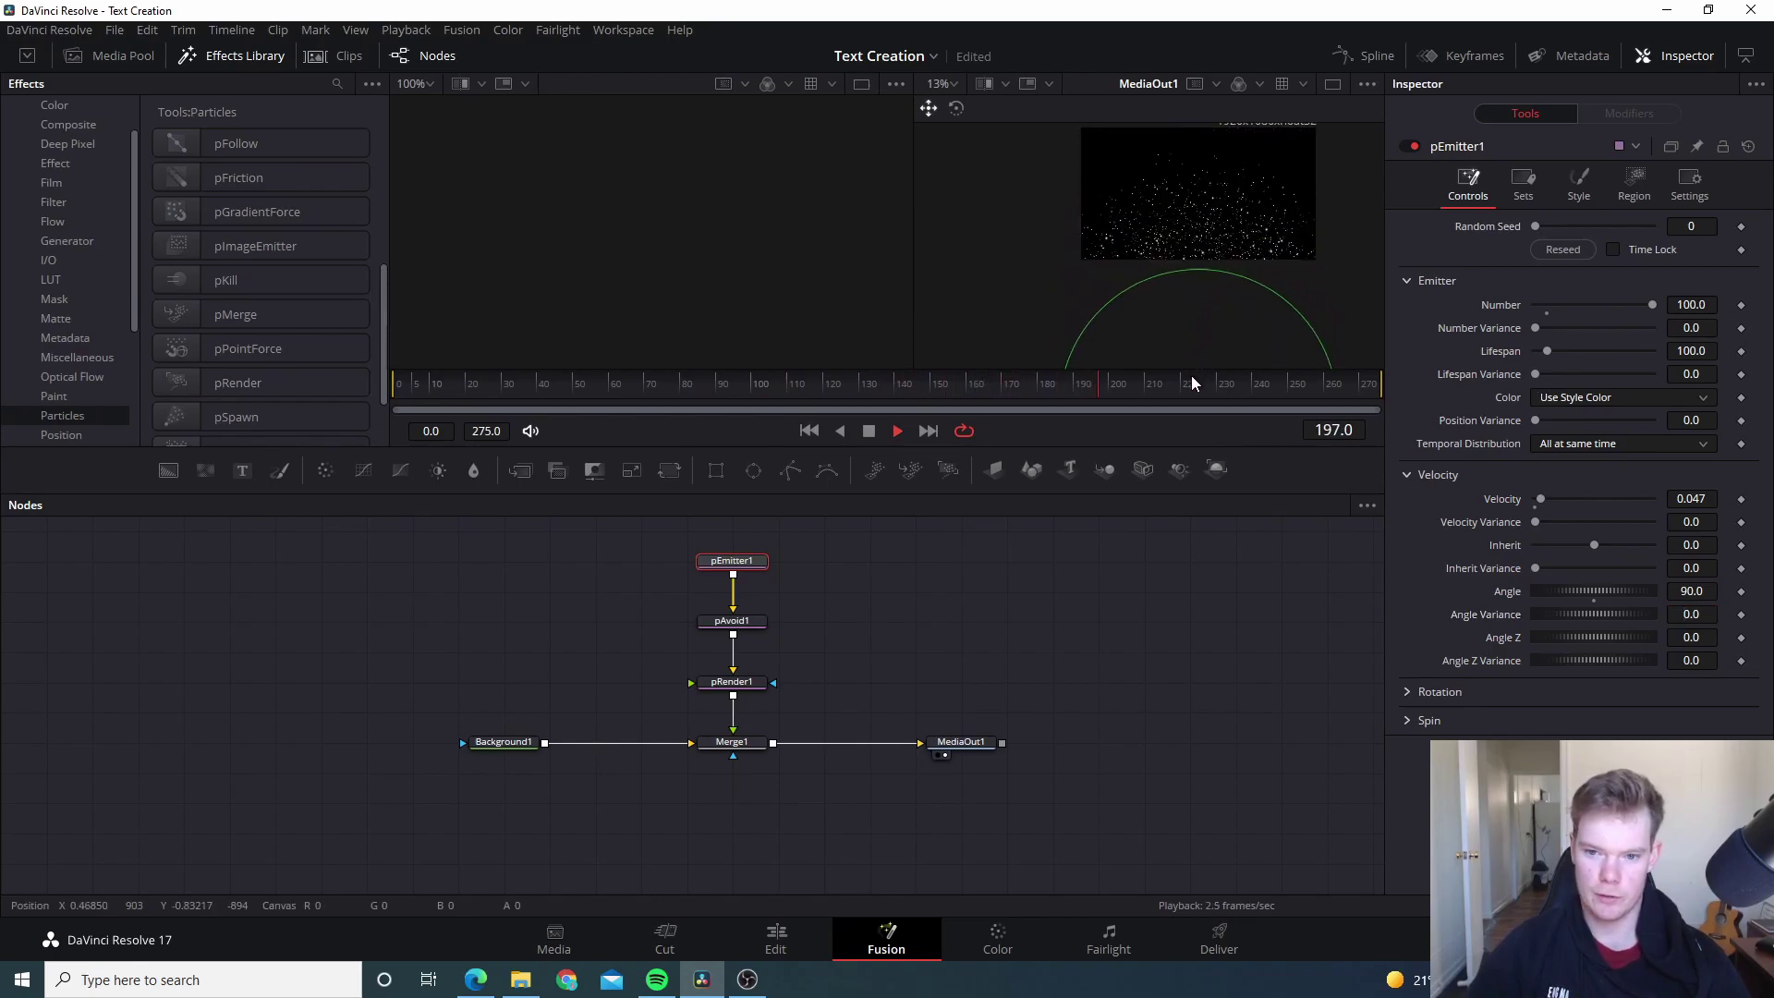
pyautogui.scroll(2, 1319, 203)
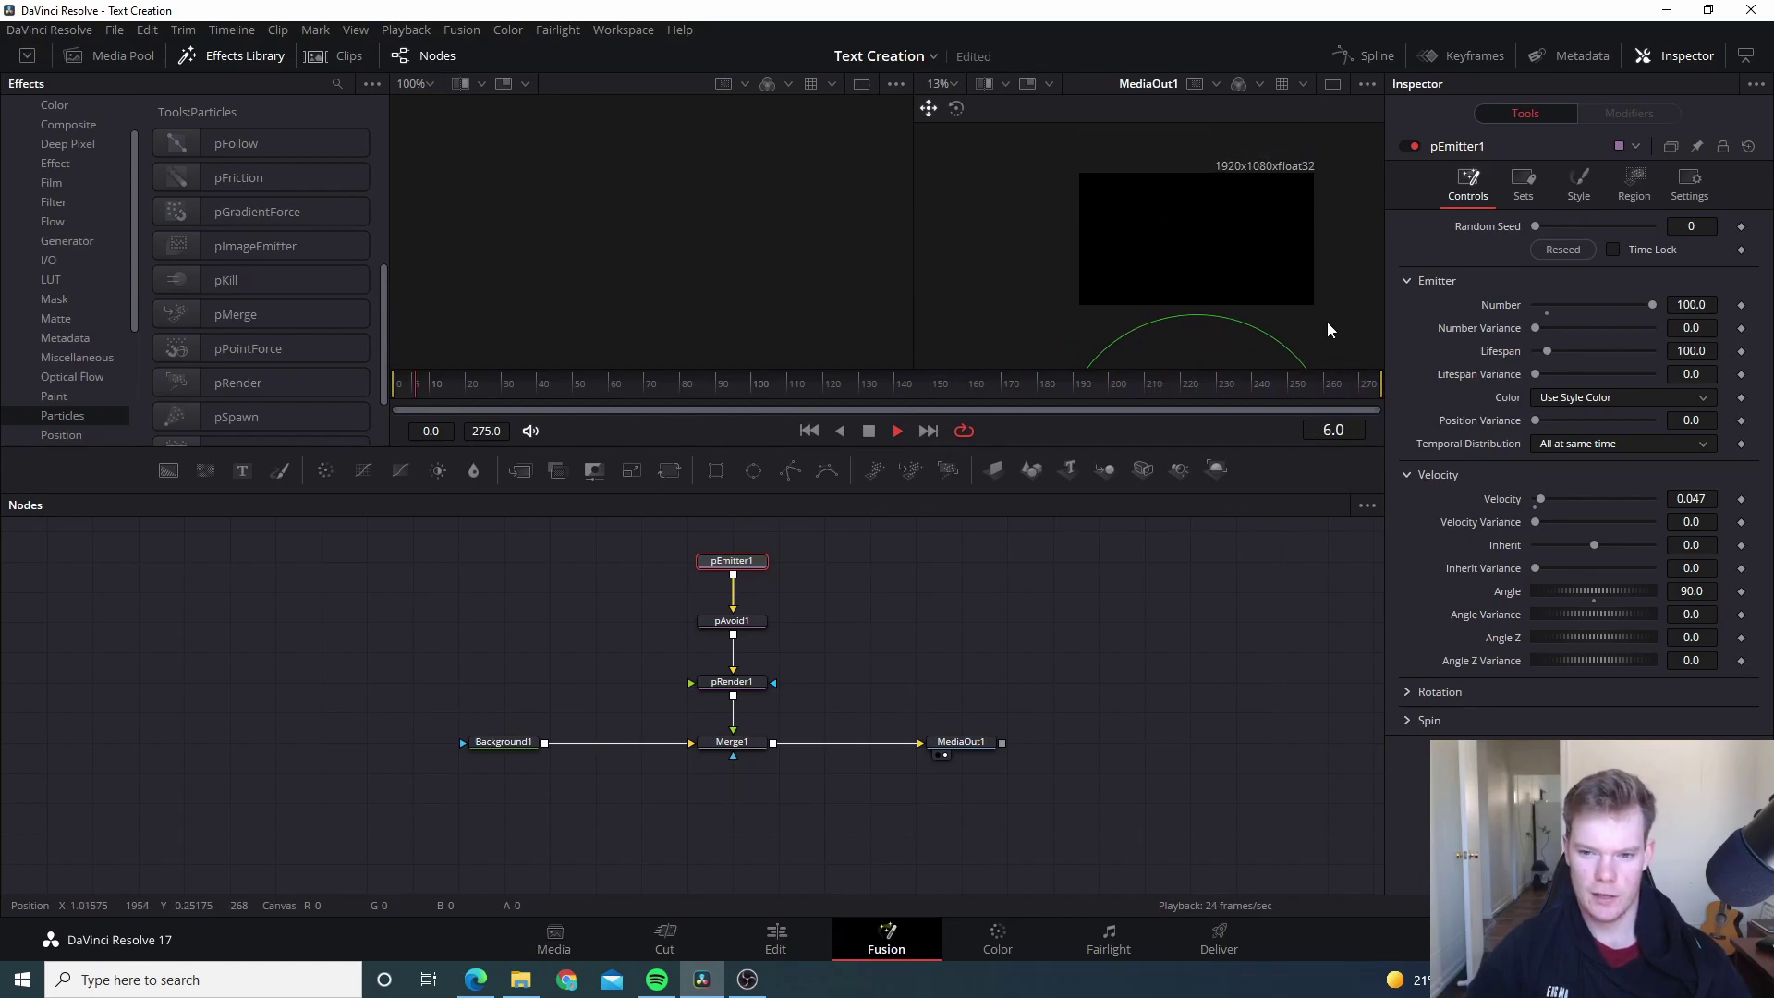
pyautogui.scroll(-2, 1330, 282)
pyautogui.moveTo(1205, 358); pyautogui.dragTo(1215, 280)
pyautogui.scroll(4, 1266, 295)
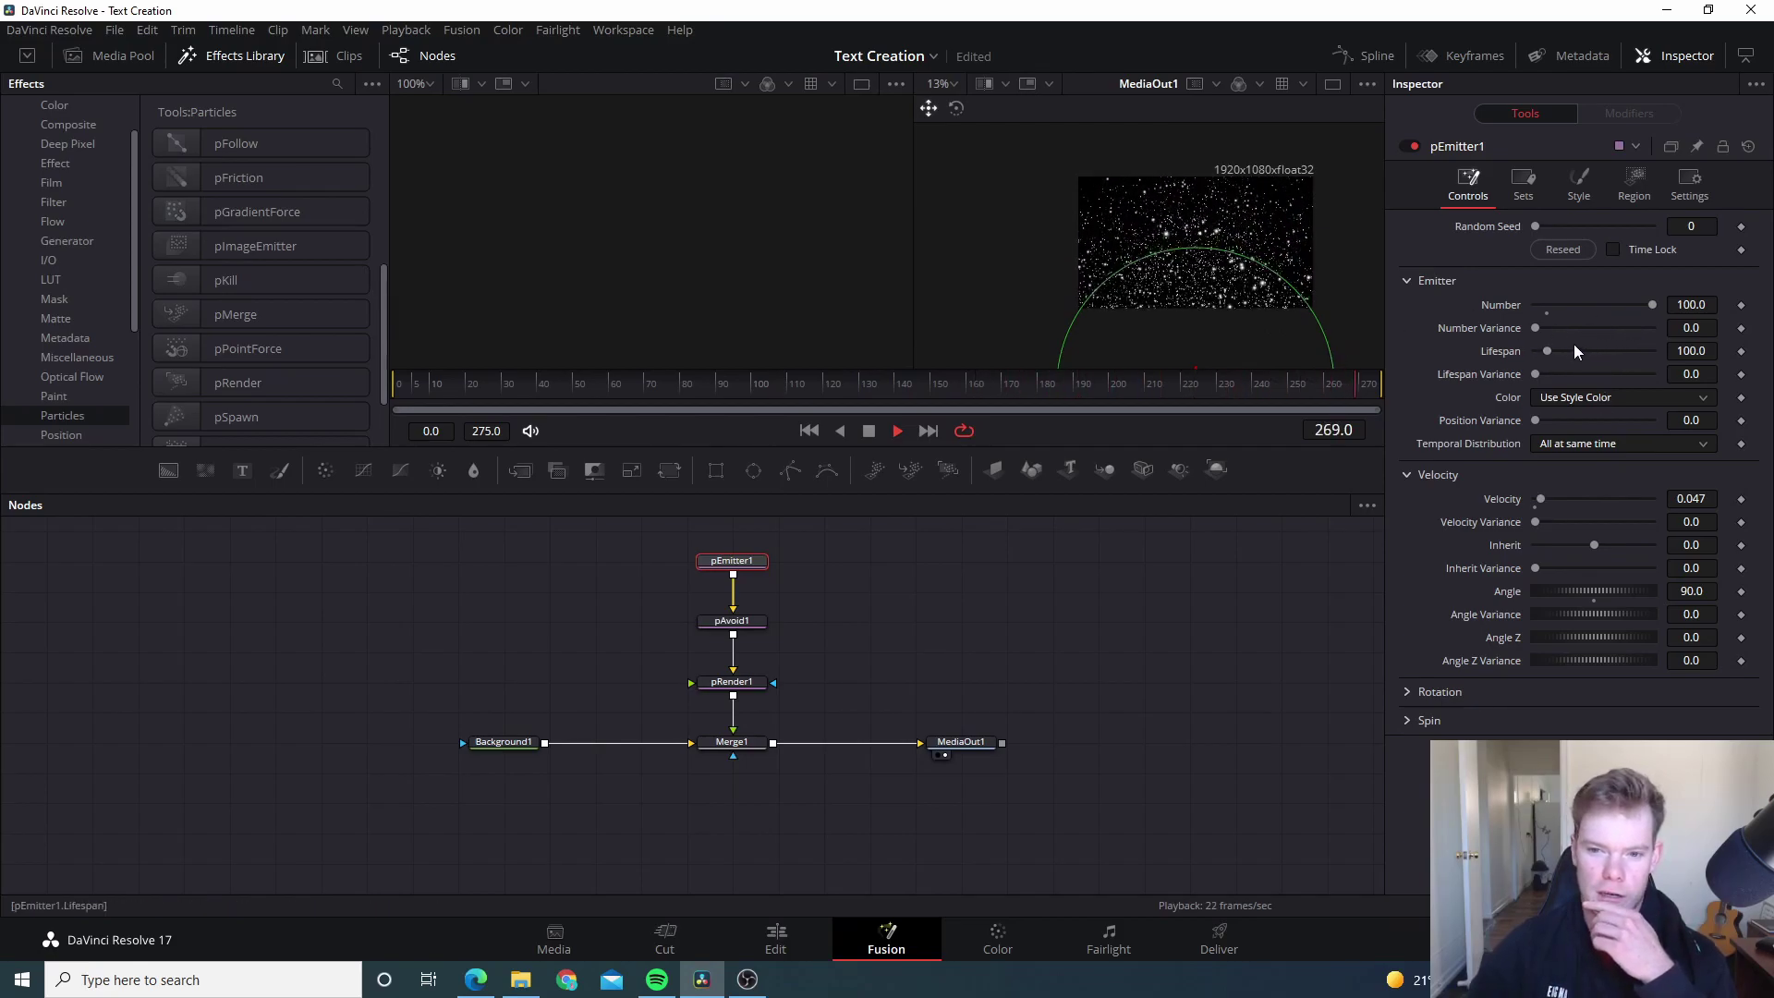
pyautogui.moveTo(1551, 354); pyautogui.dragTo(1655, 357)
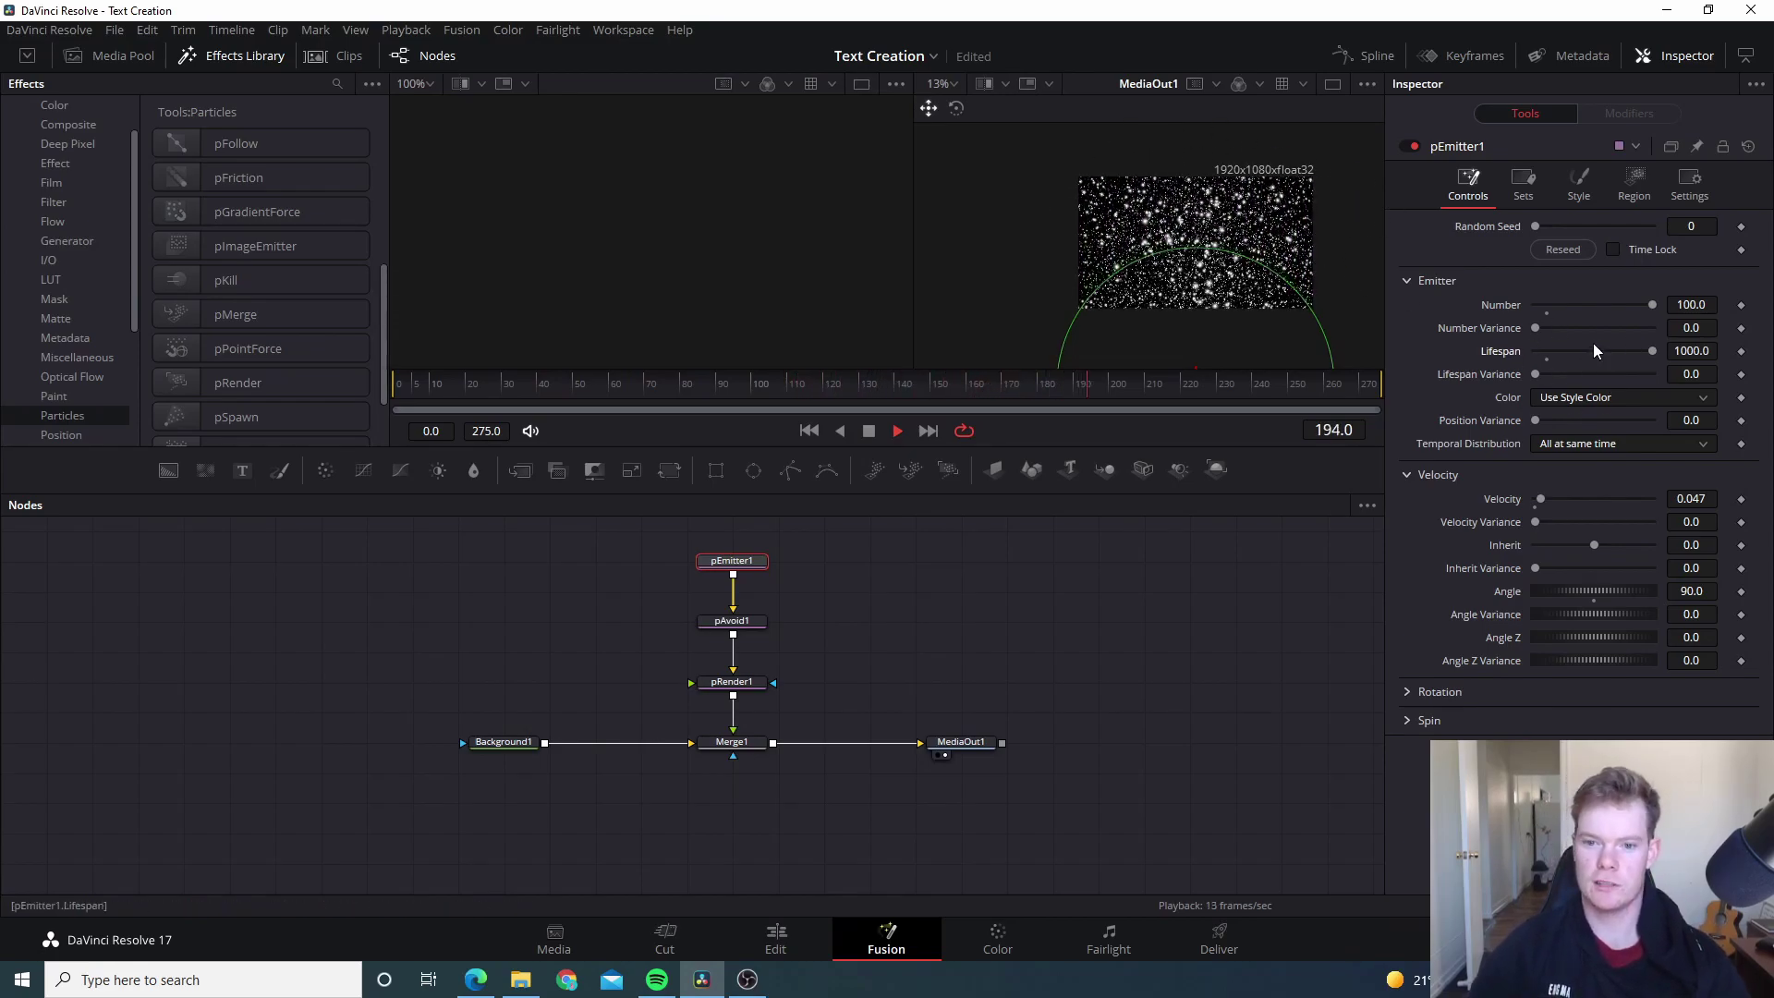
pyautogui.moveTo(1238, 348); pyautogui.dragTo(1200, 365)
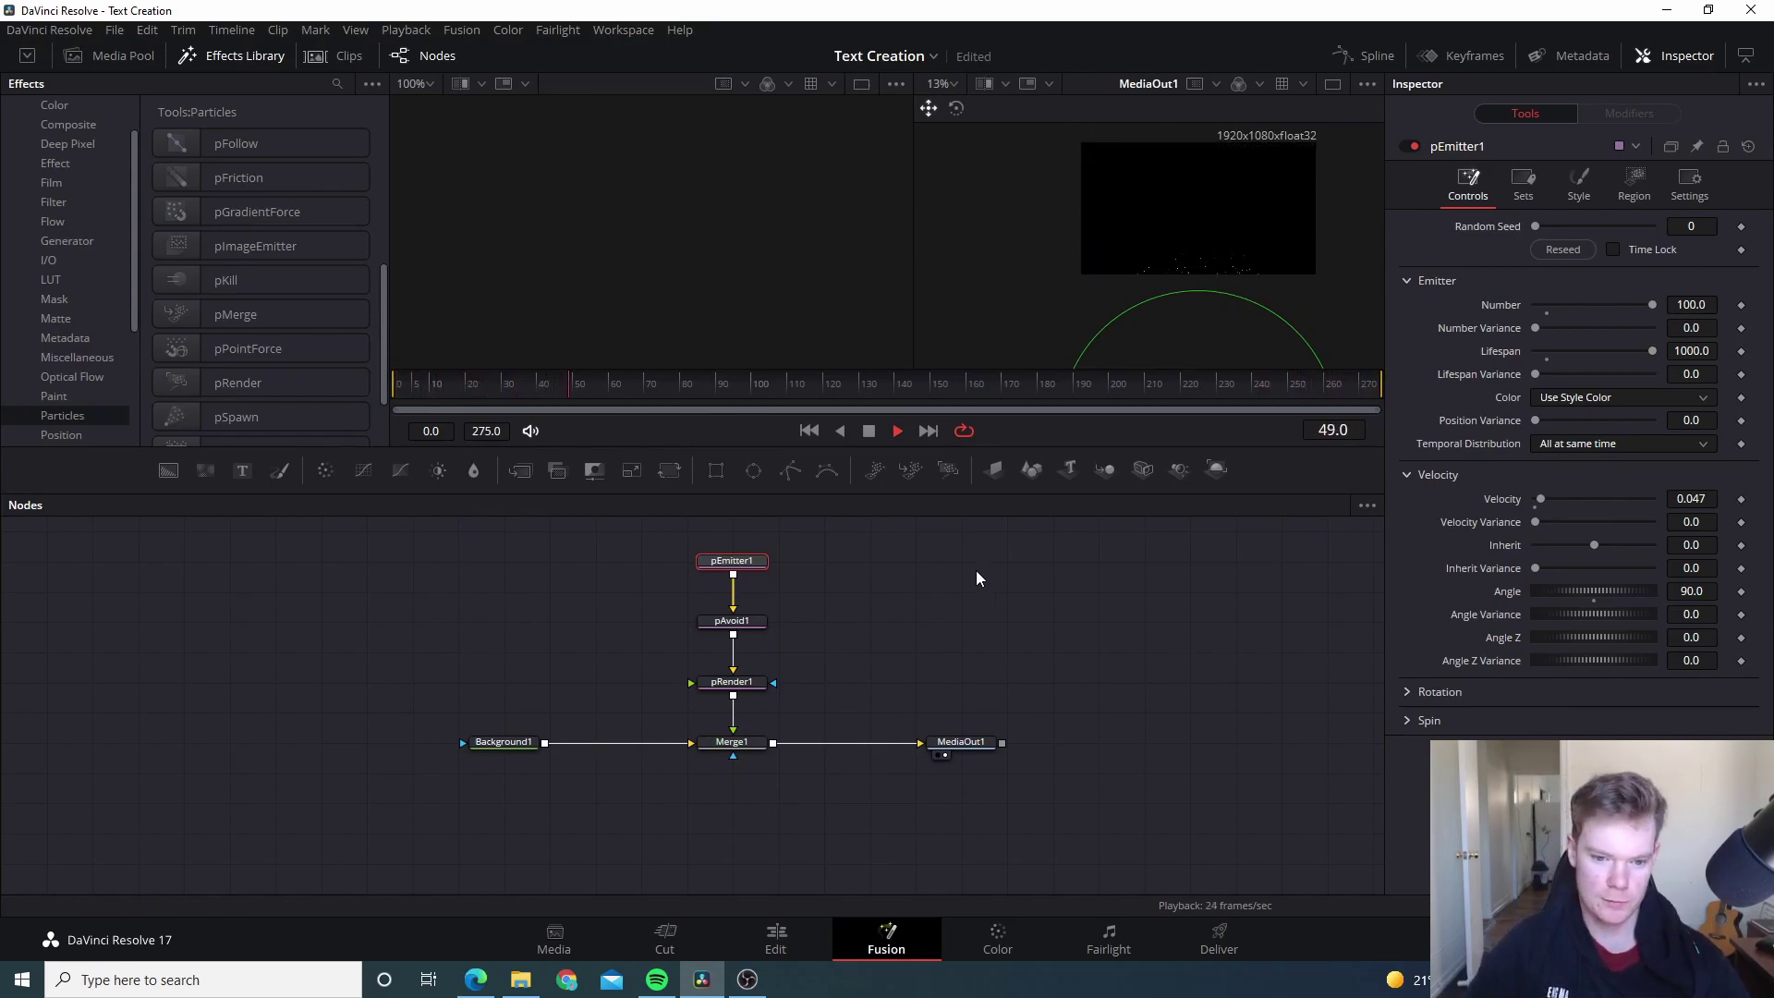
# Step: Bypass pAvoid1 by linking pEmitter1 directly to pRender1, and restore pAvoid1 between them
pyautogui.click(751, 686)
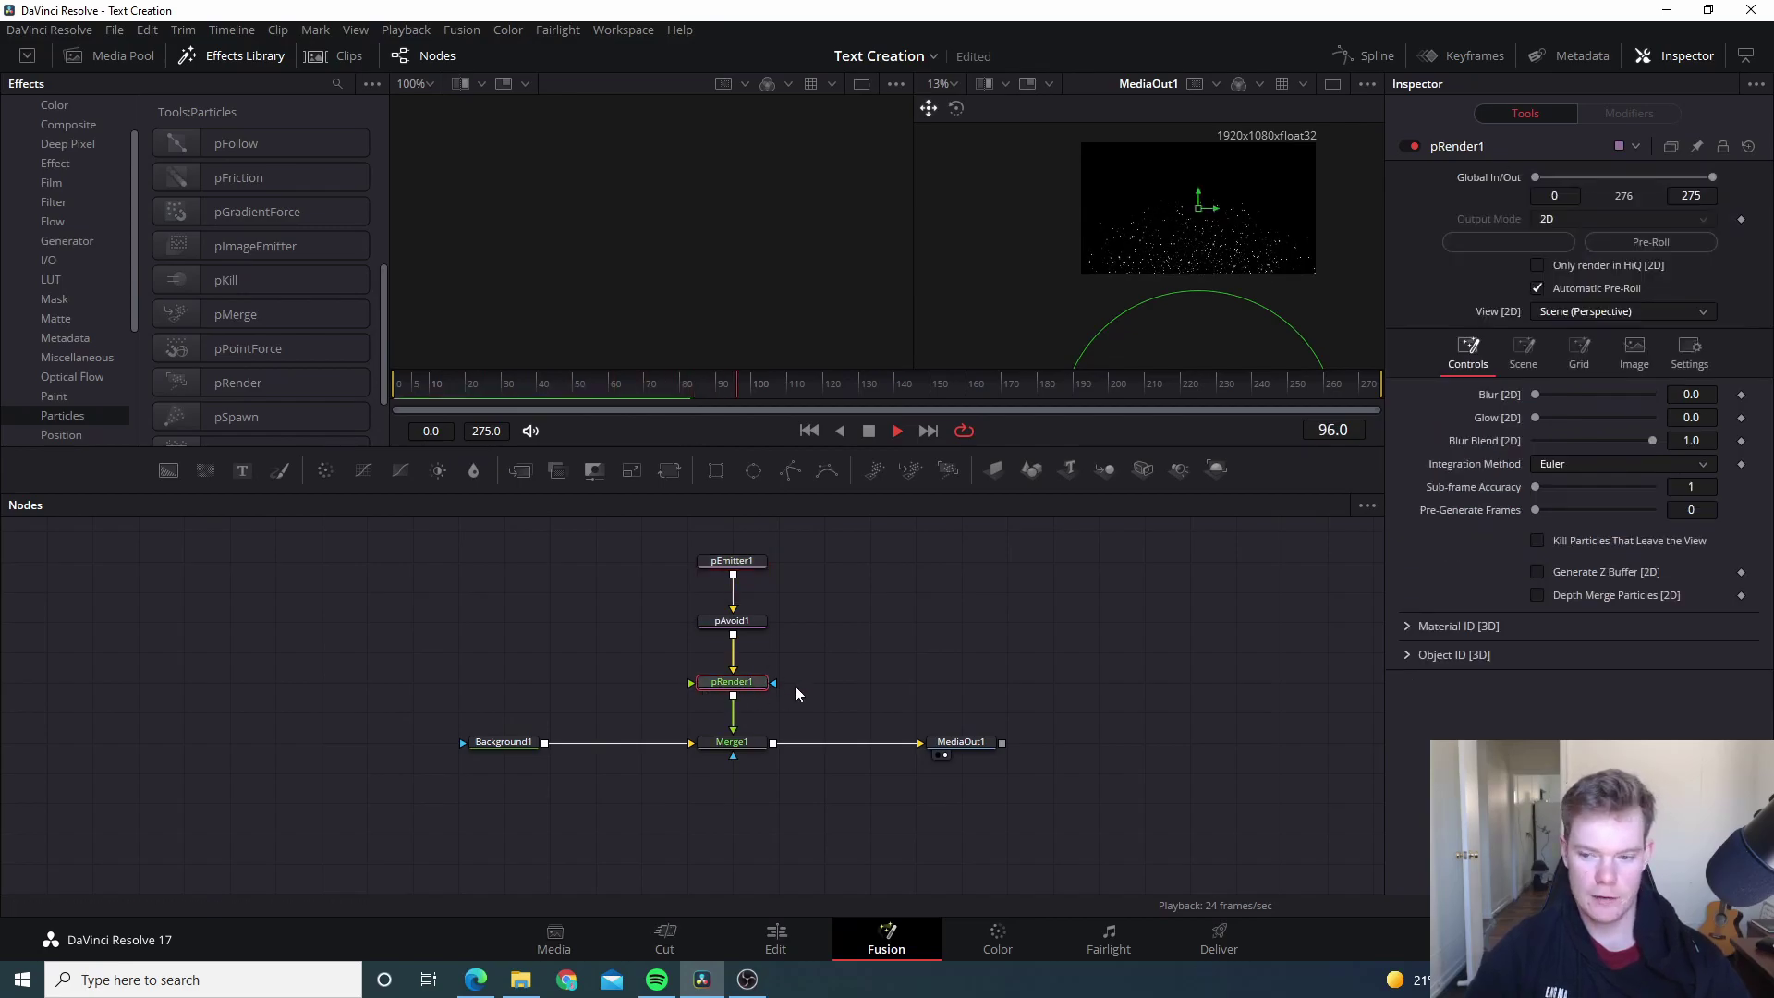
pyautogui.click(728, 626)
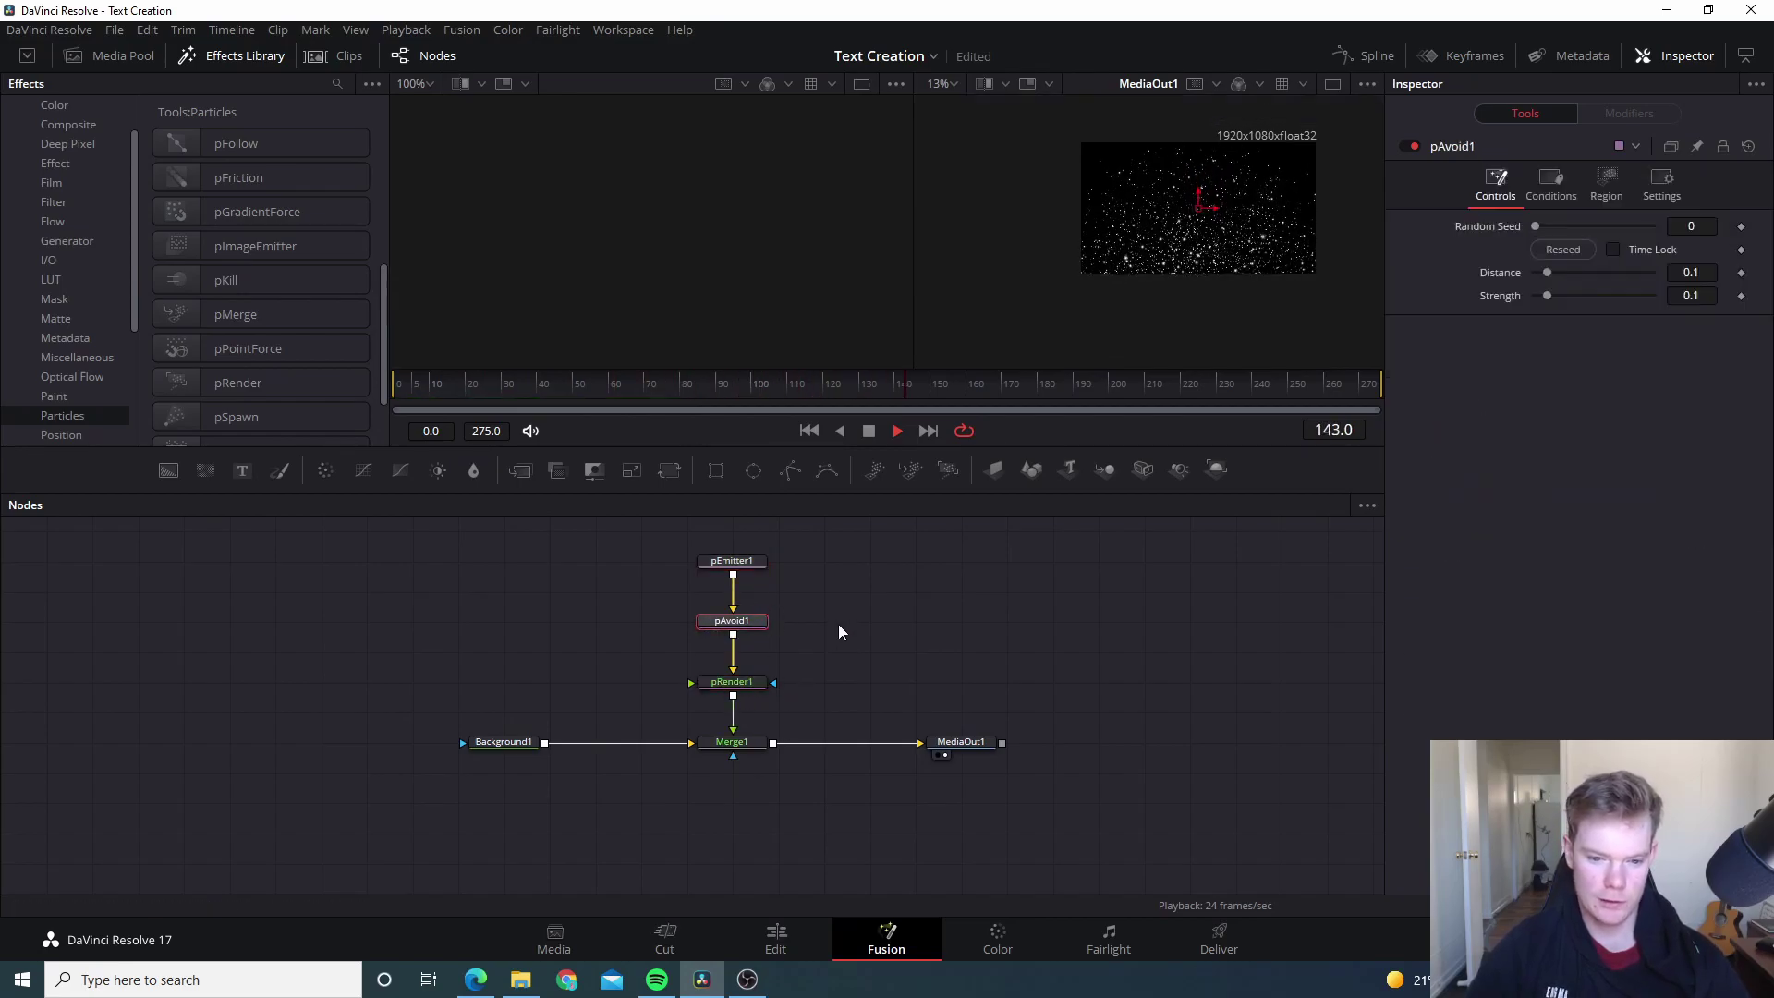
pyautogui.moveTo(837, 625); pyautogui.dragTo(924, 646)
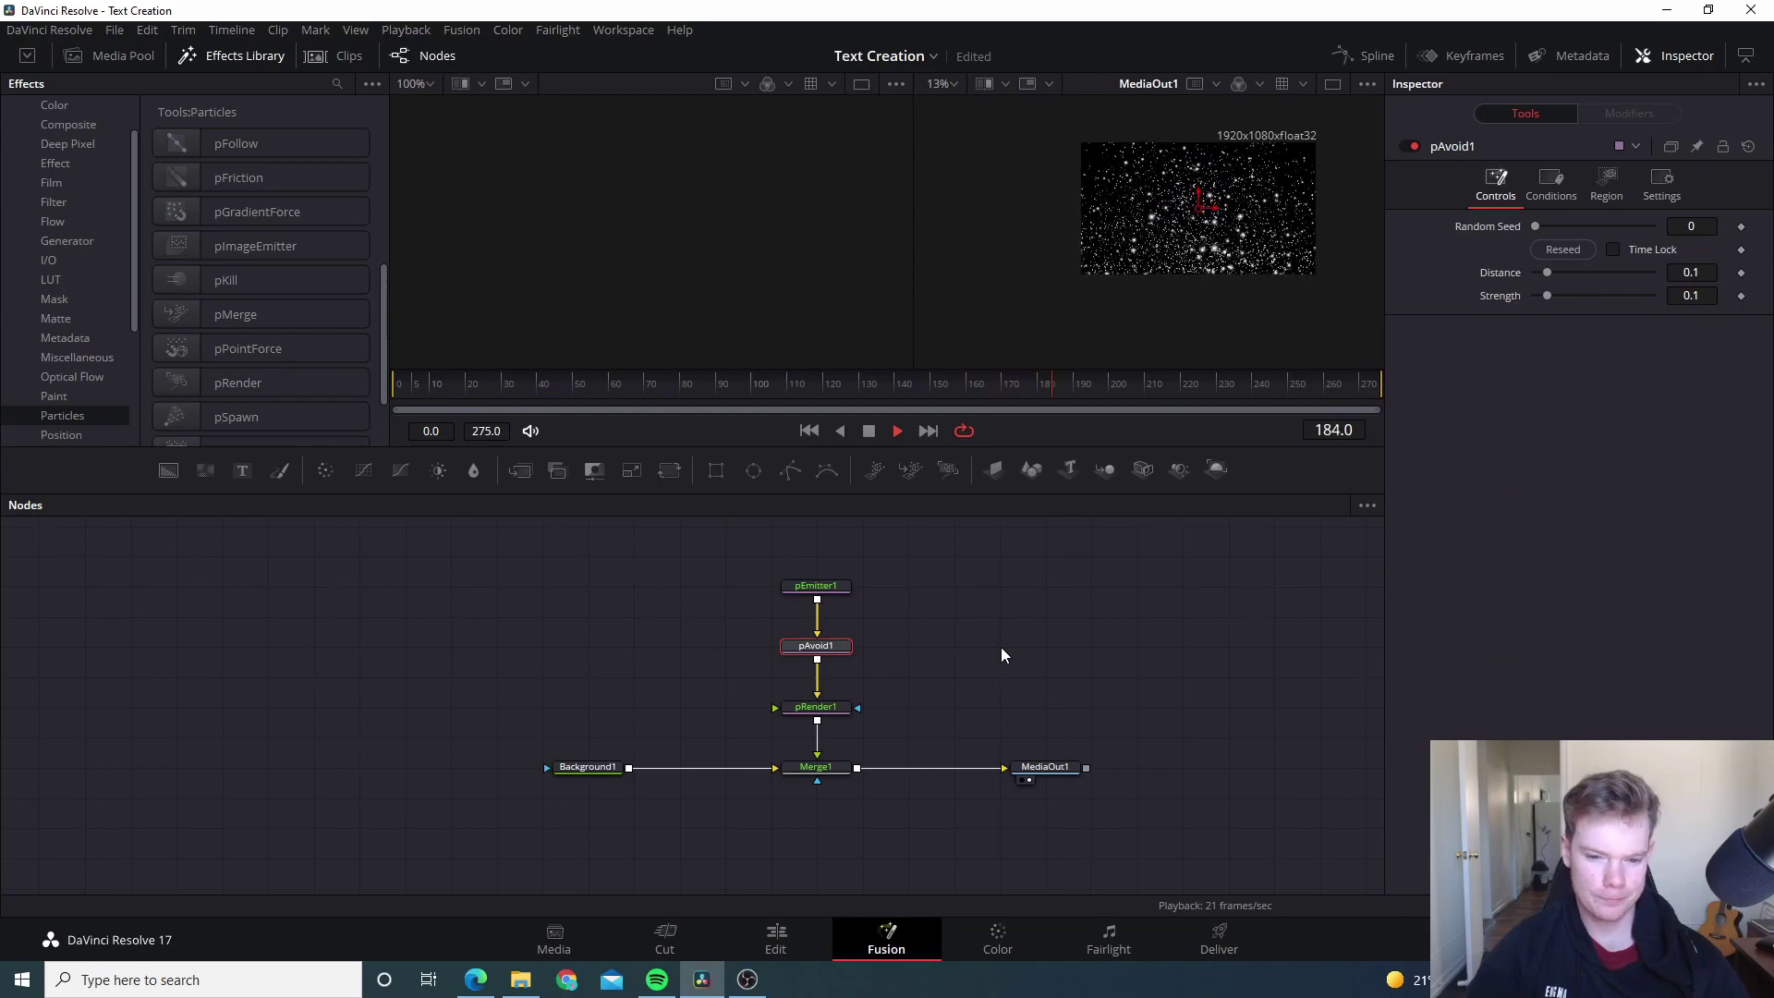
pyautogui.click(817, 629)
pyautogui.click(818, 687)
pyautogui.click(945, 656)
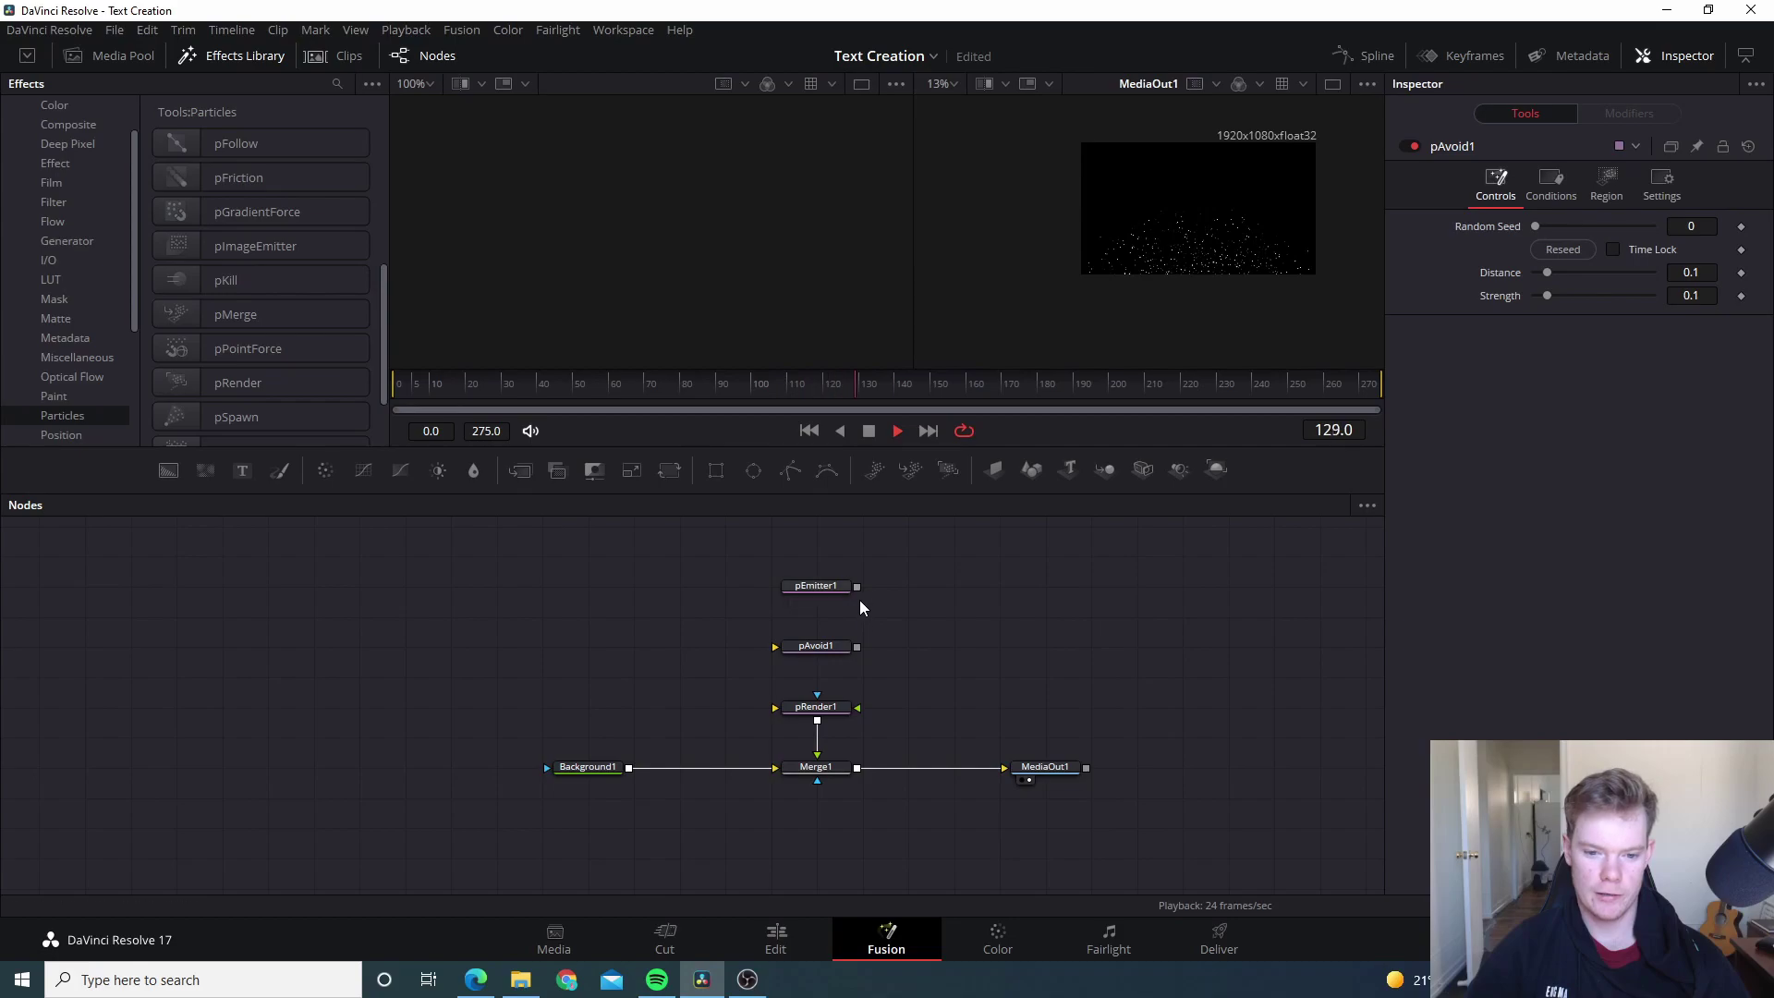
pyautogui.moveTo(857, 587); pyautogui.dragTo(823, 707)
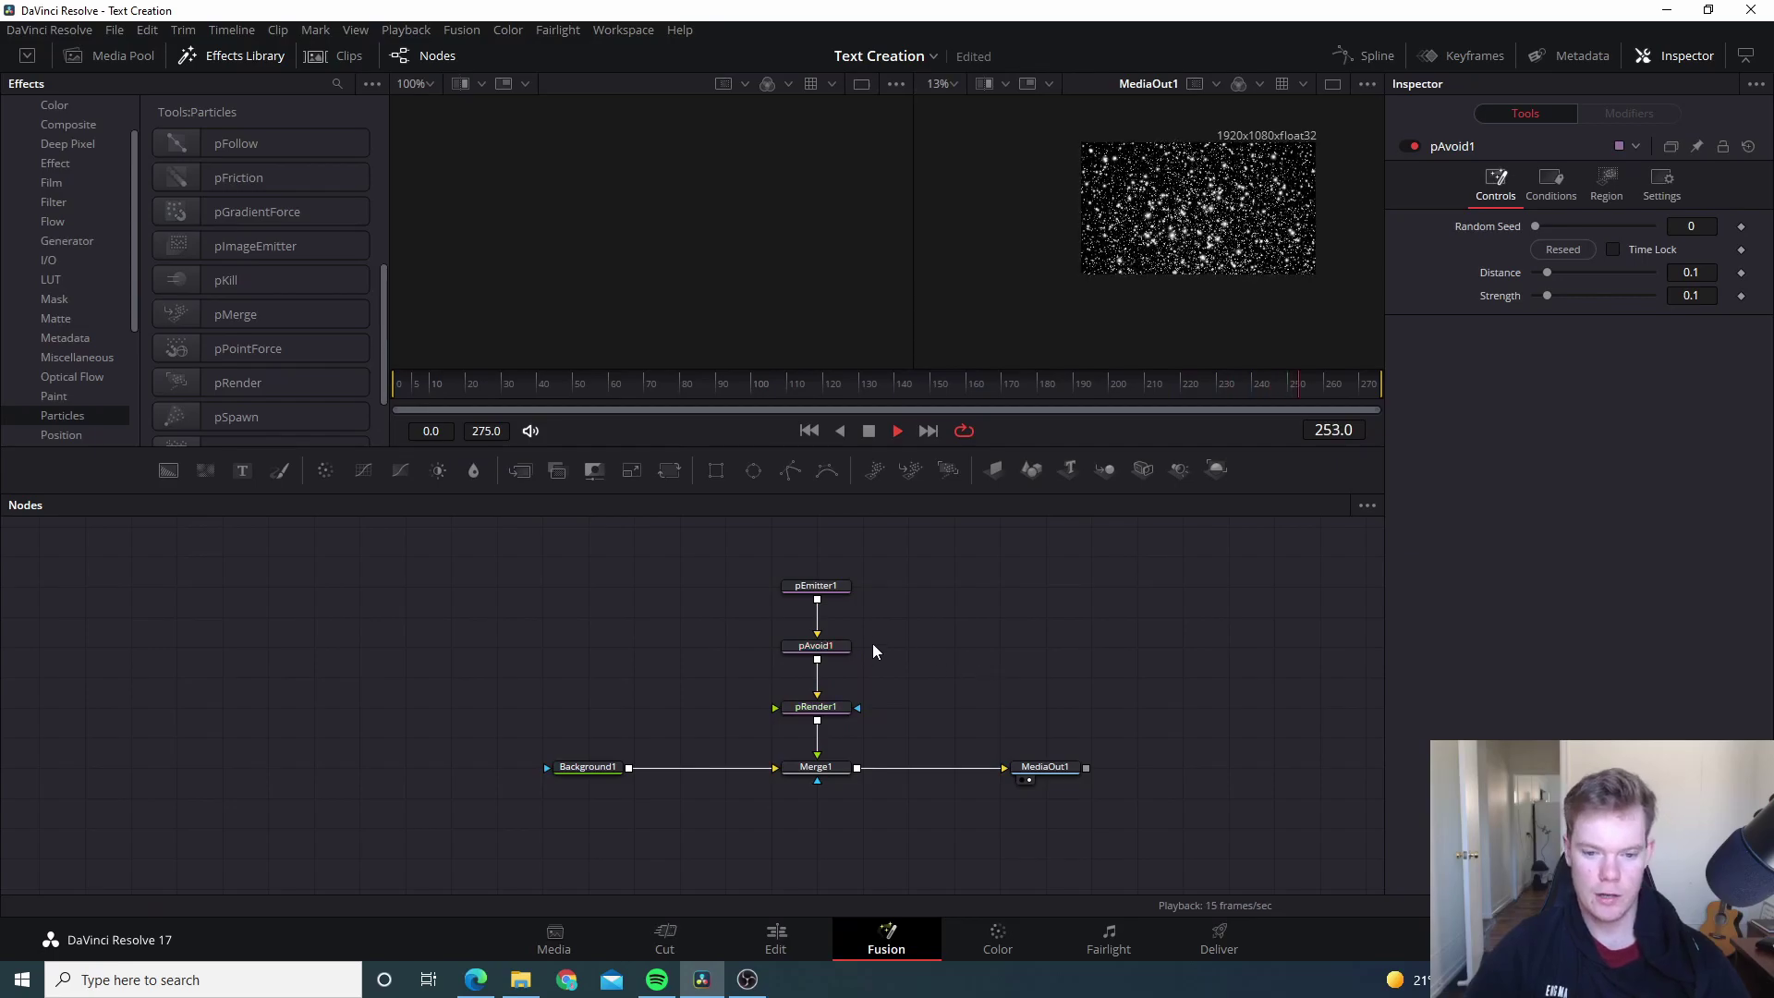
# Step: Set both the distance and the strength of pAvoid1 to 1.0
pyautogui.click(831, 646)
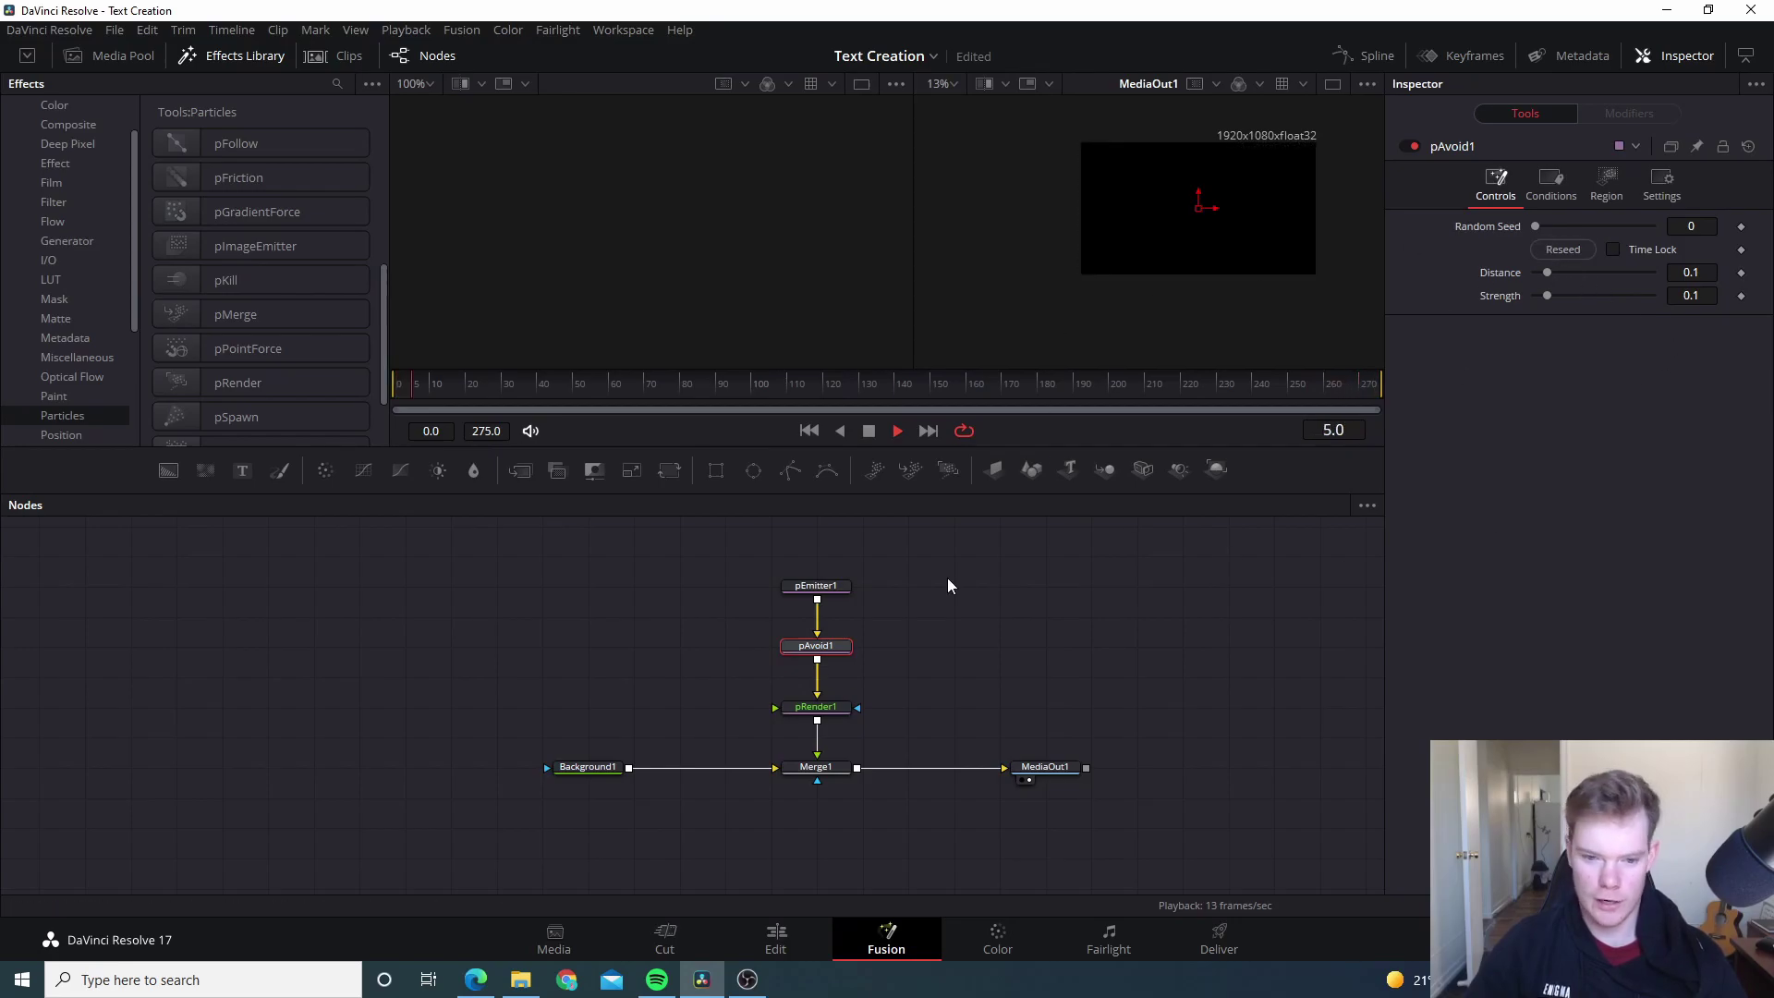
pyautogui.moveTo(1551, 272); pyautogui.dragTo(1645, 288)
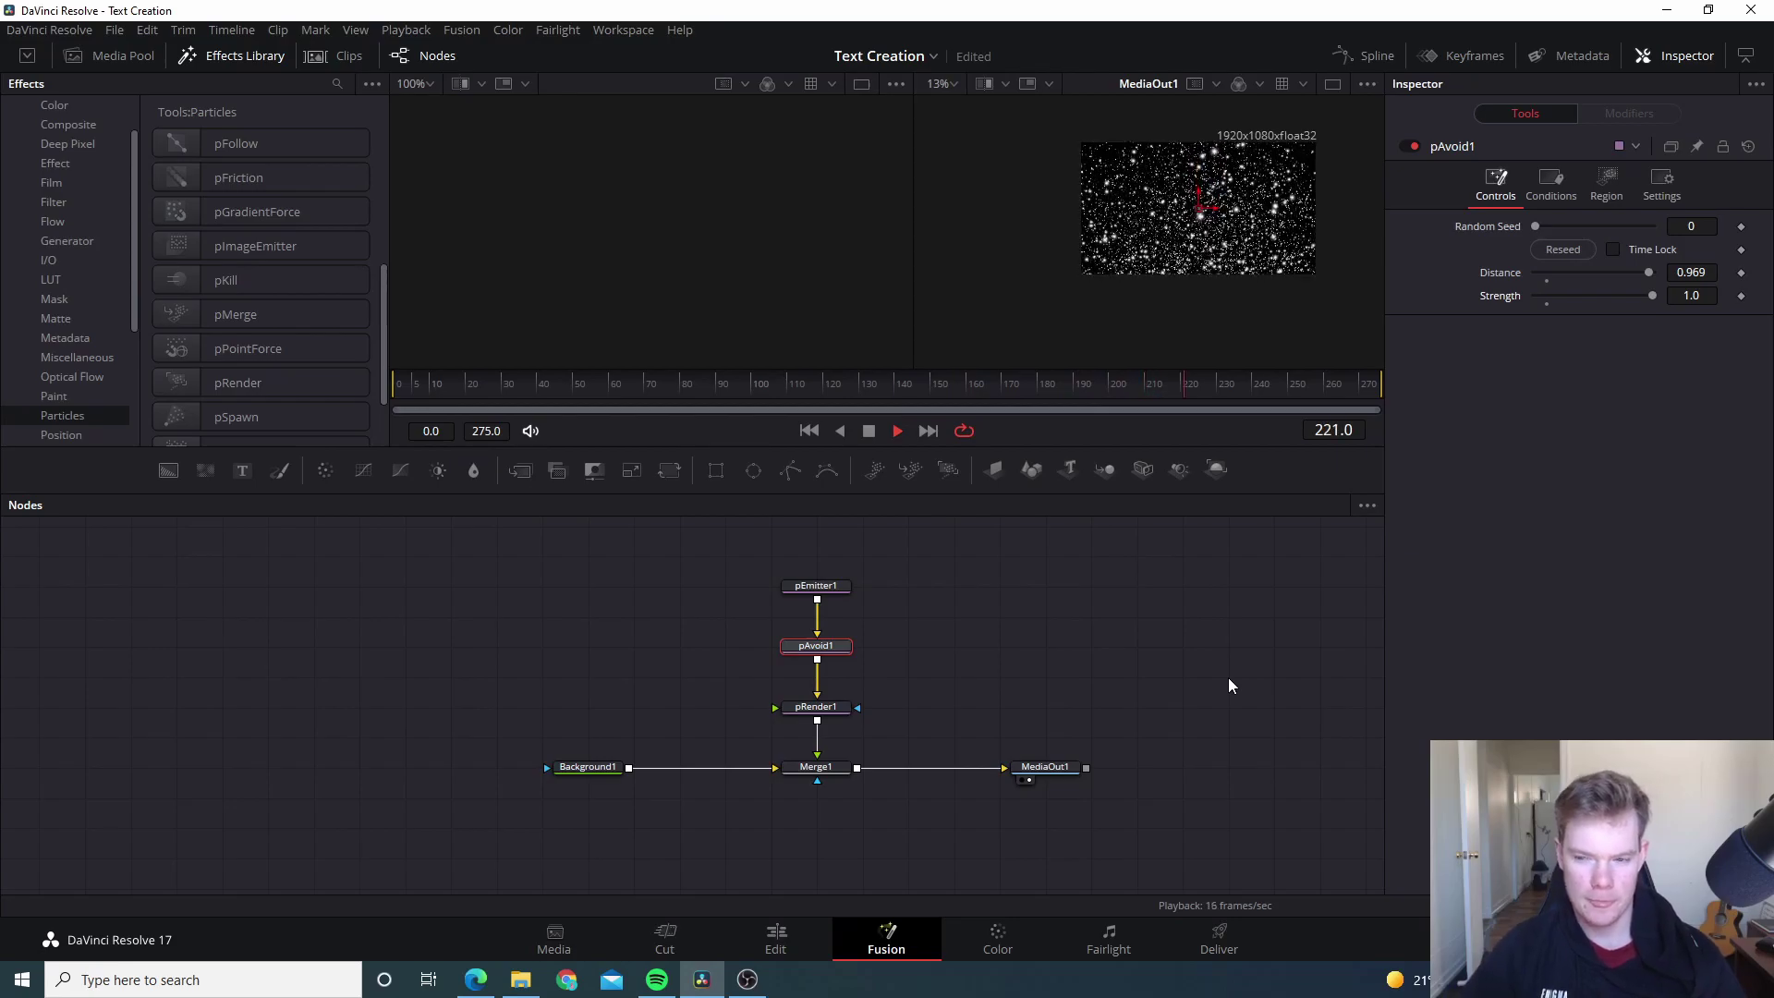
pyautogui.moveTo(1650, 274); pyautogui.dragTo(1662, 275)
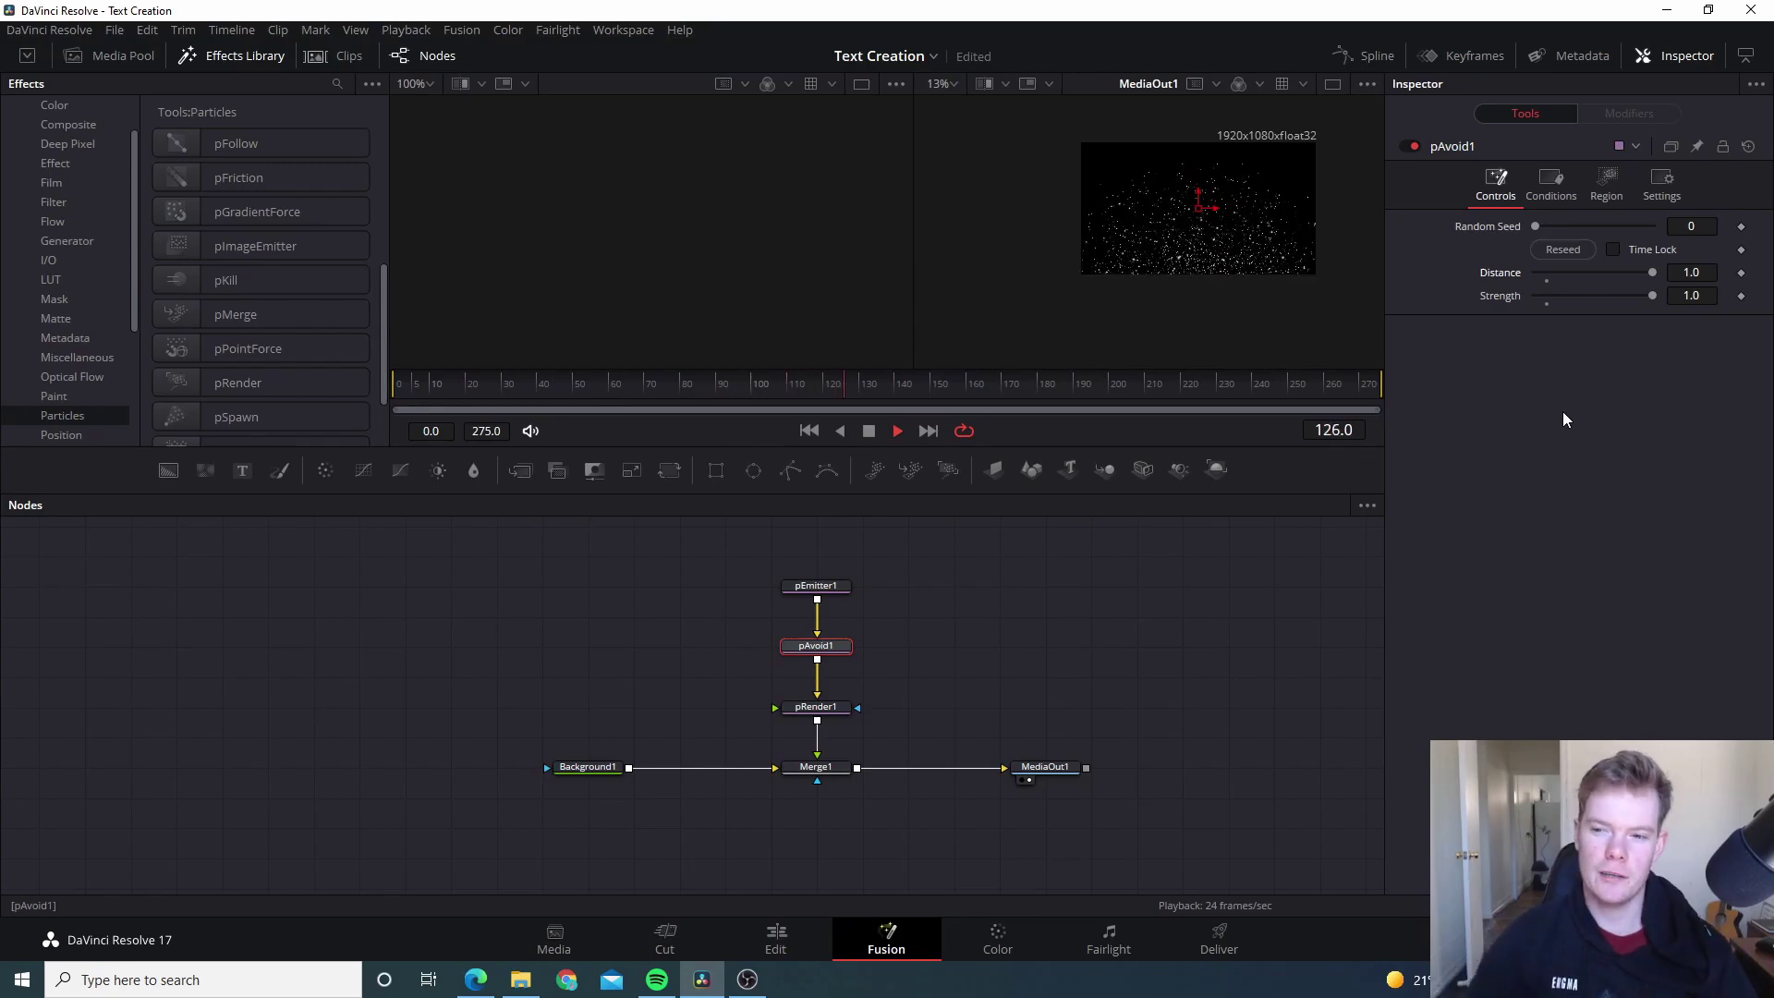
# Step: Change pAvoid1's region type to Bitmap
pyautogui.click(1549, 191)
pyautogui.click(1496, 185)
pyautogui.click(1552, 192)
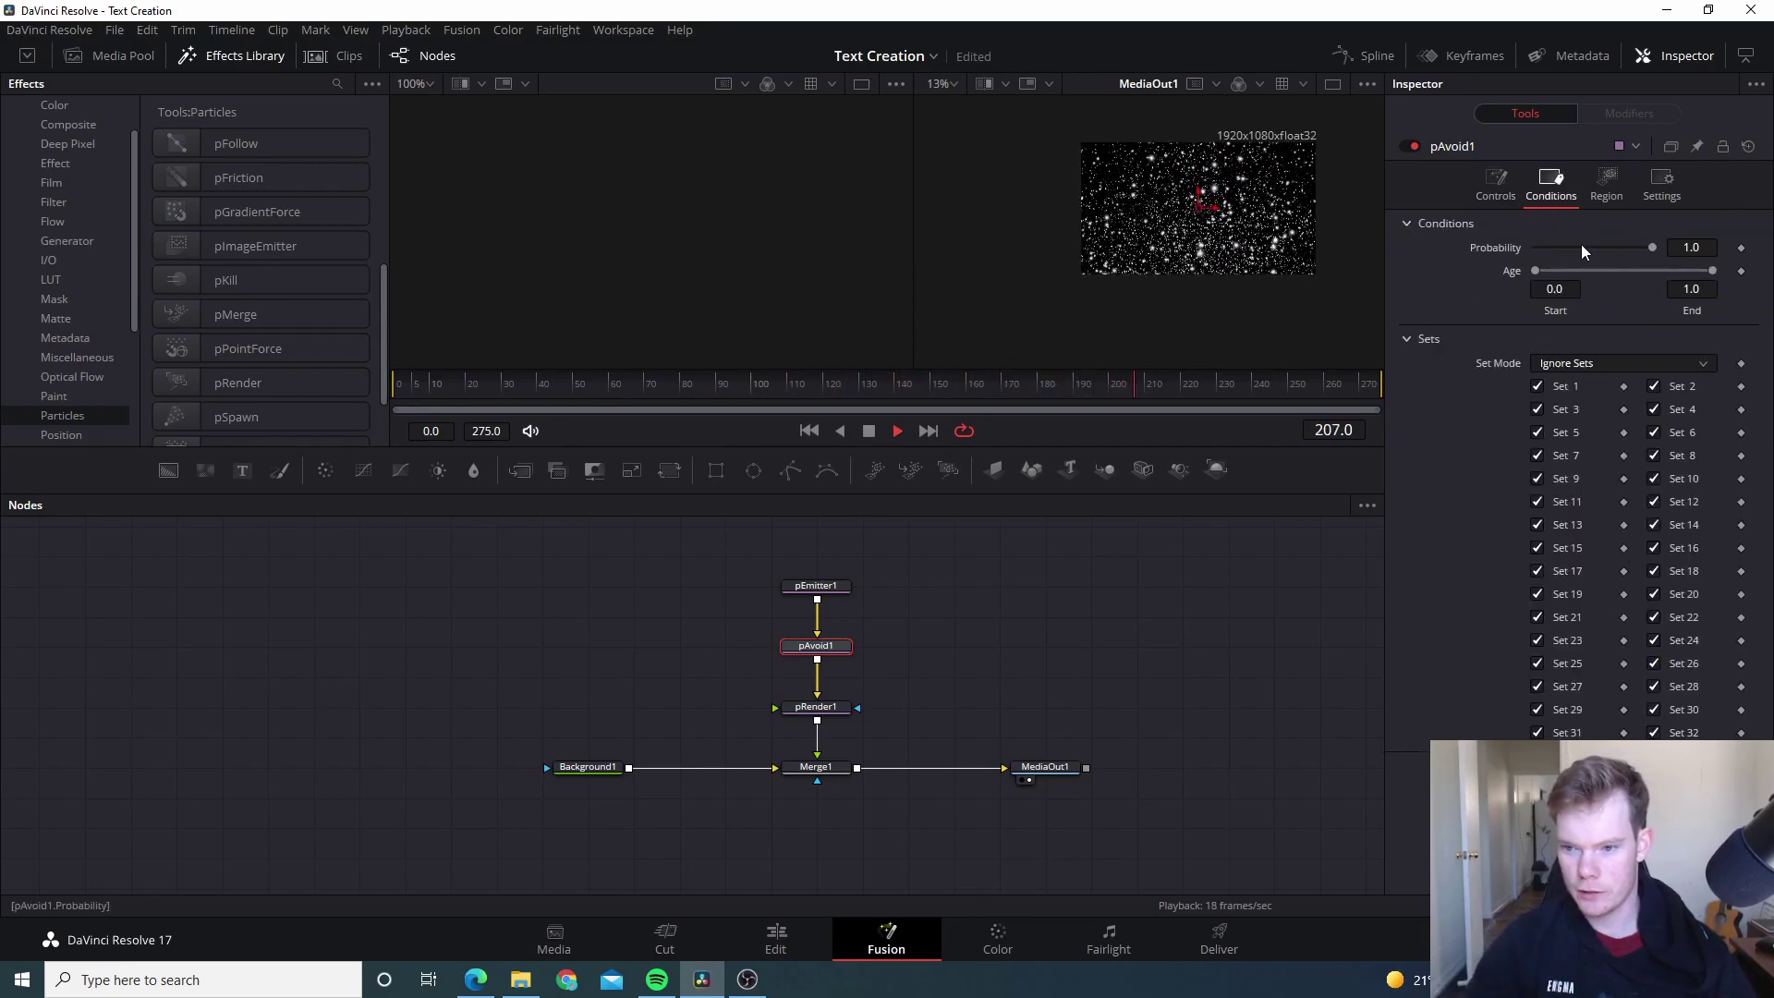
pyautogui.click(1606, 183)
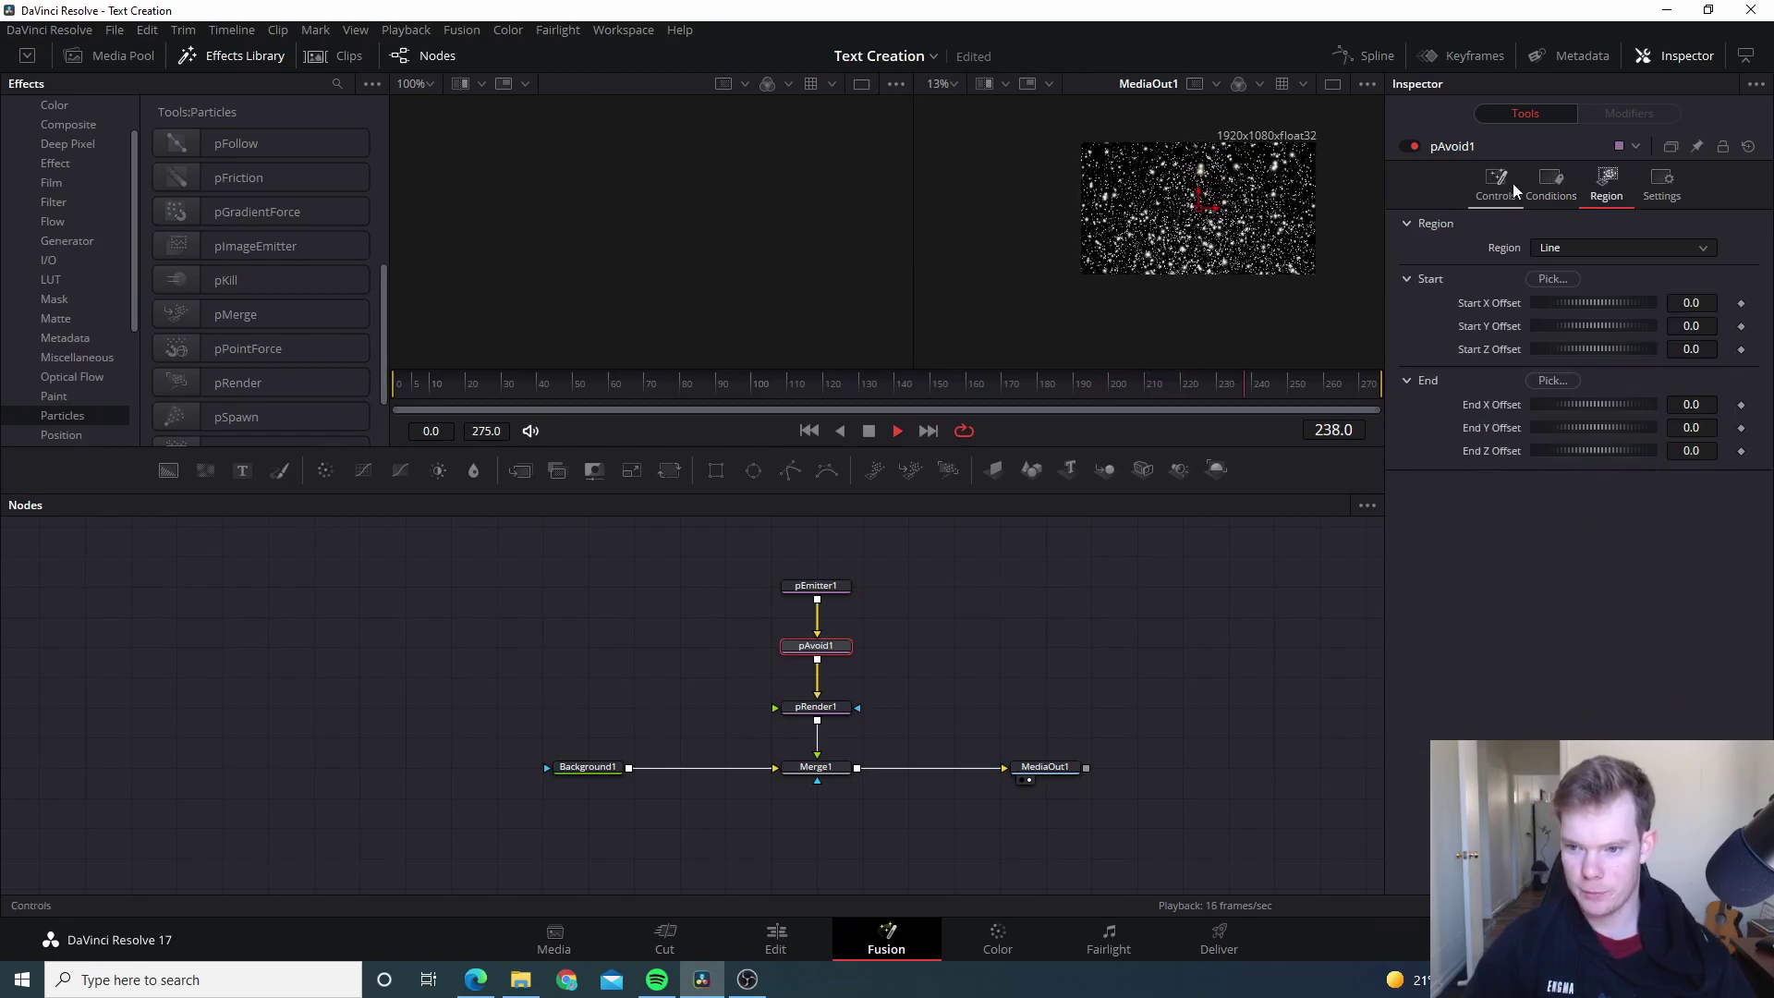
pyautogui.click(1580, 247)
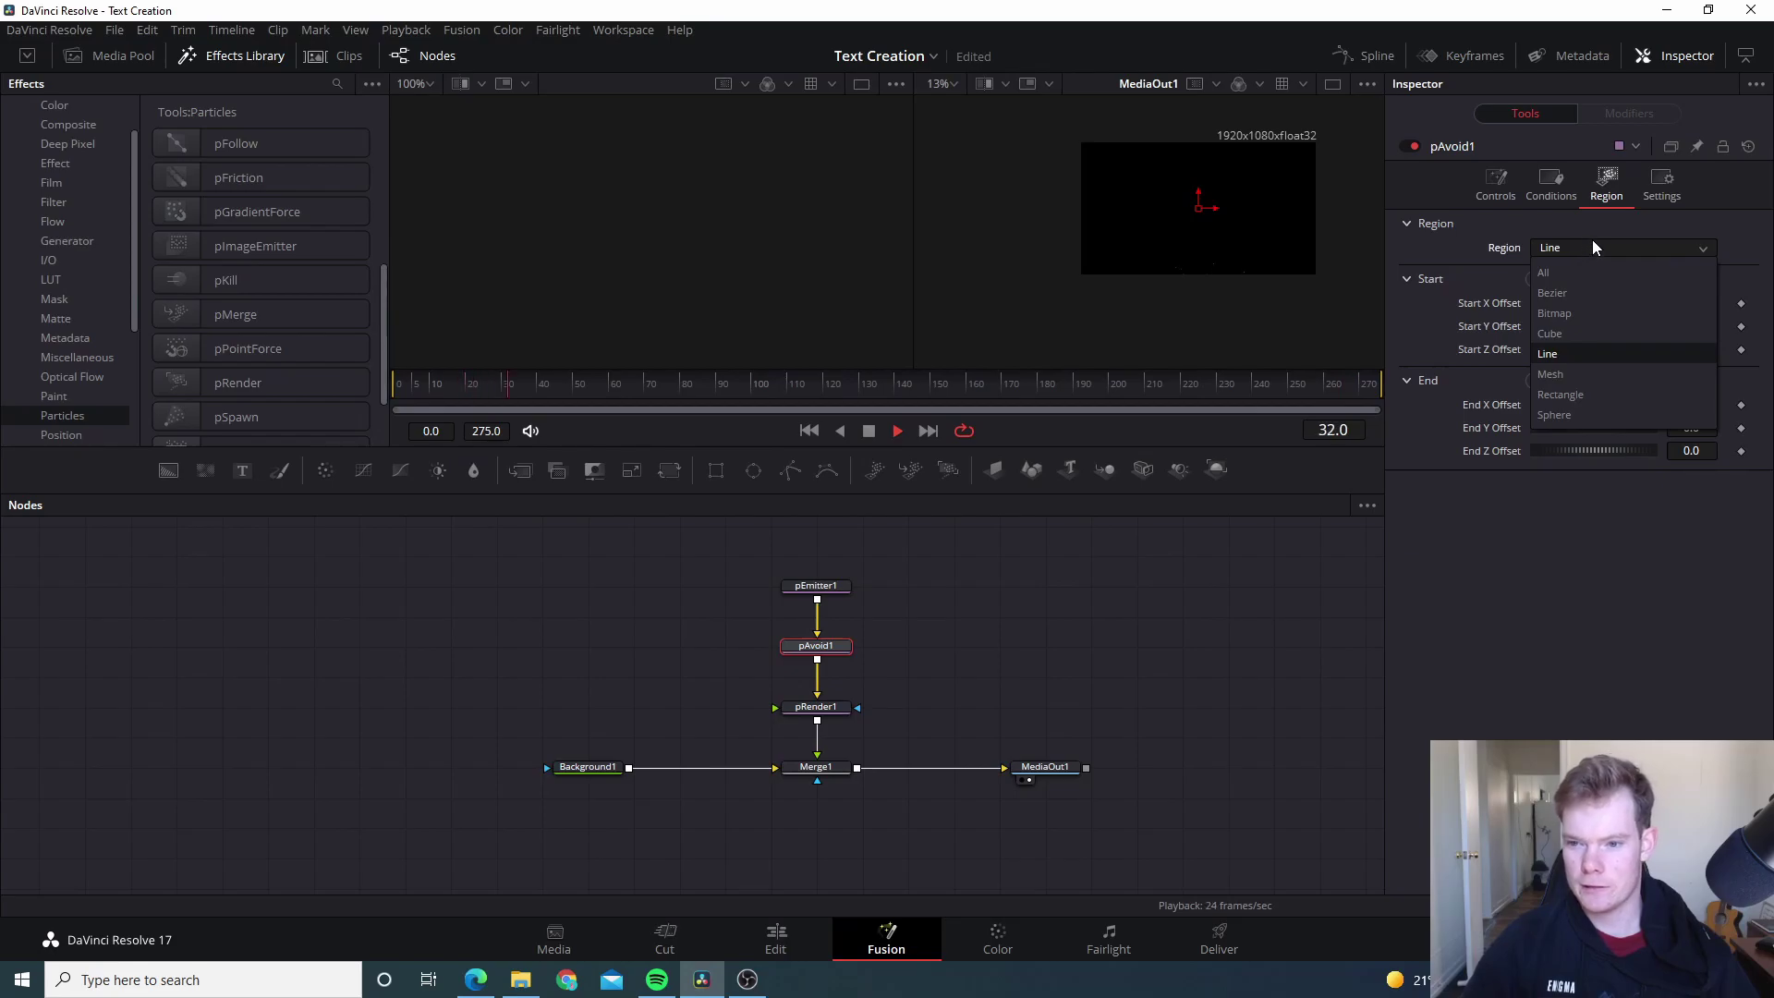
pyautogui.click(1580, 316)
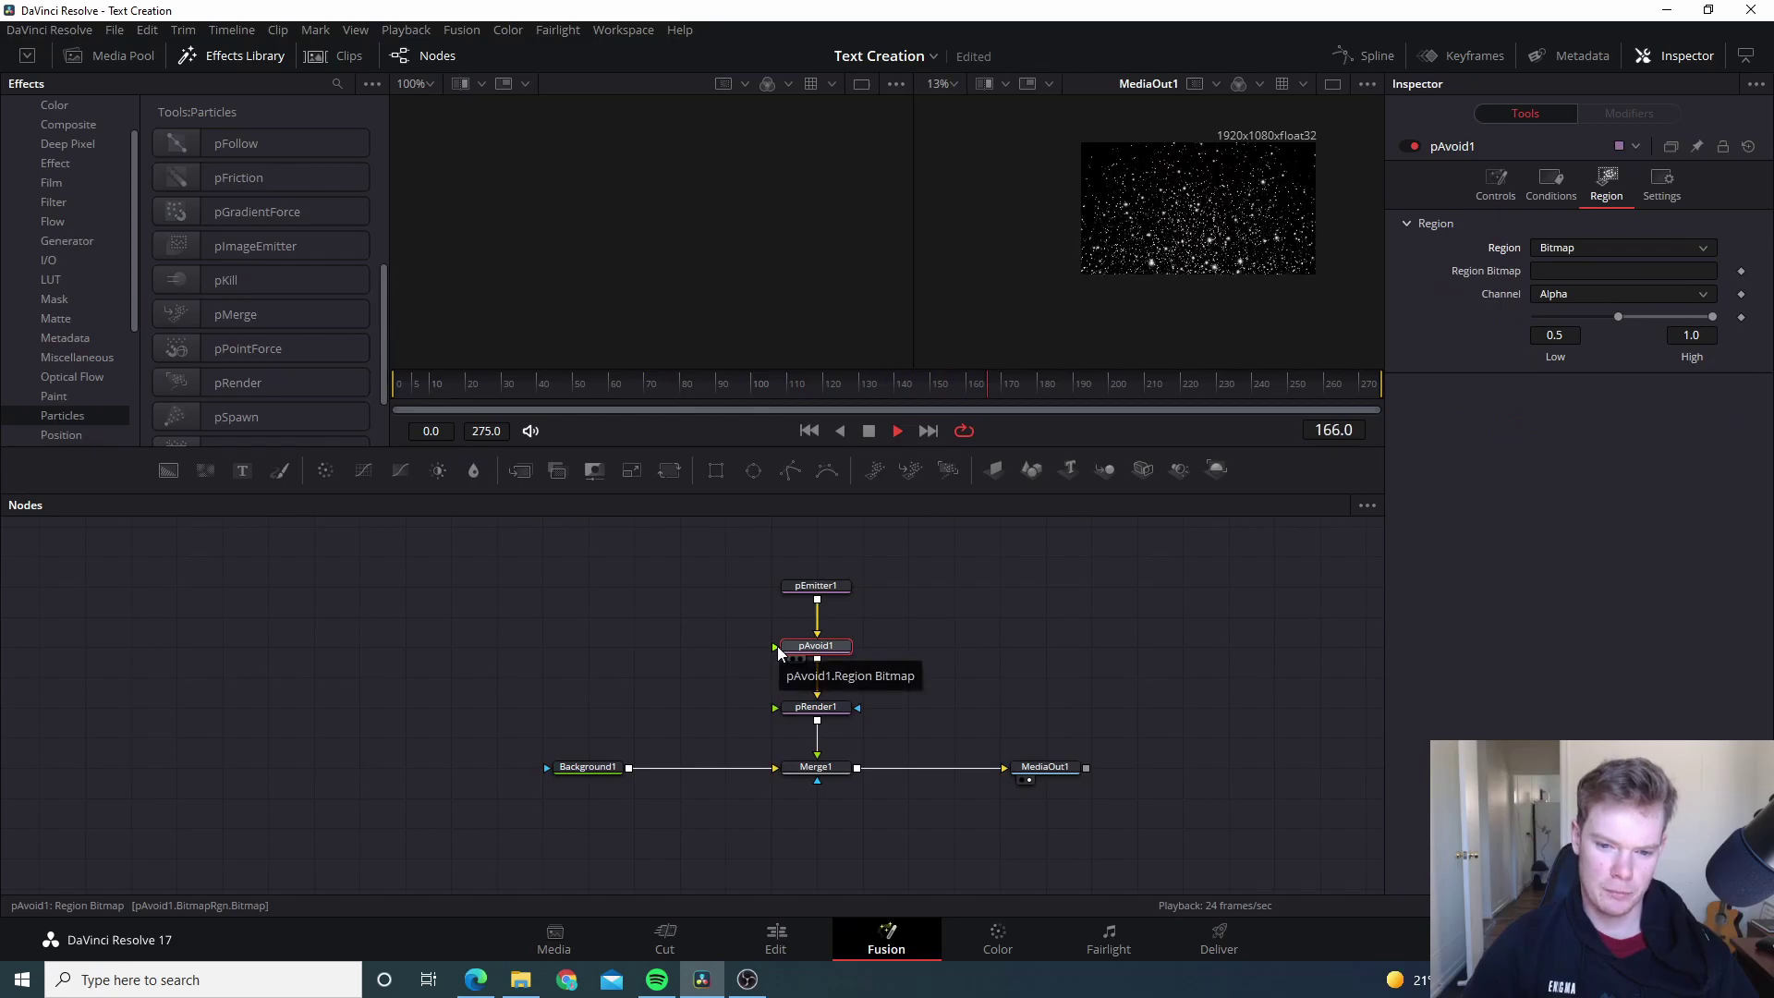
# Step: Add a Bitmap node beside pAvoid1 and connect its output to pAvoid1's region bitmap input
pyautogui.click(1002, 637)
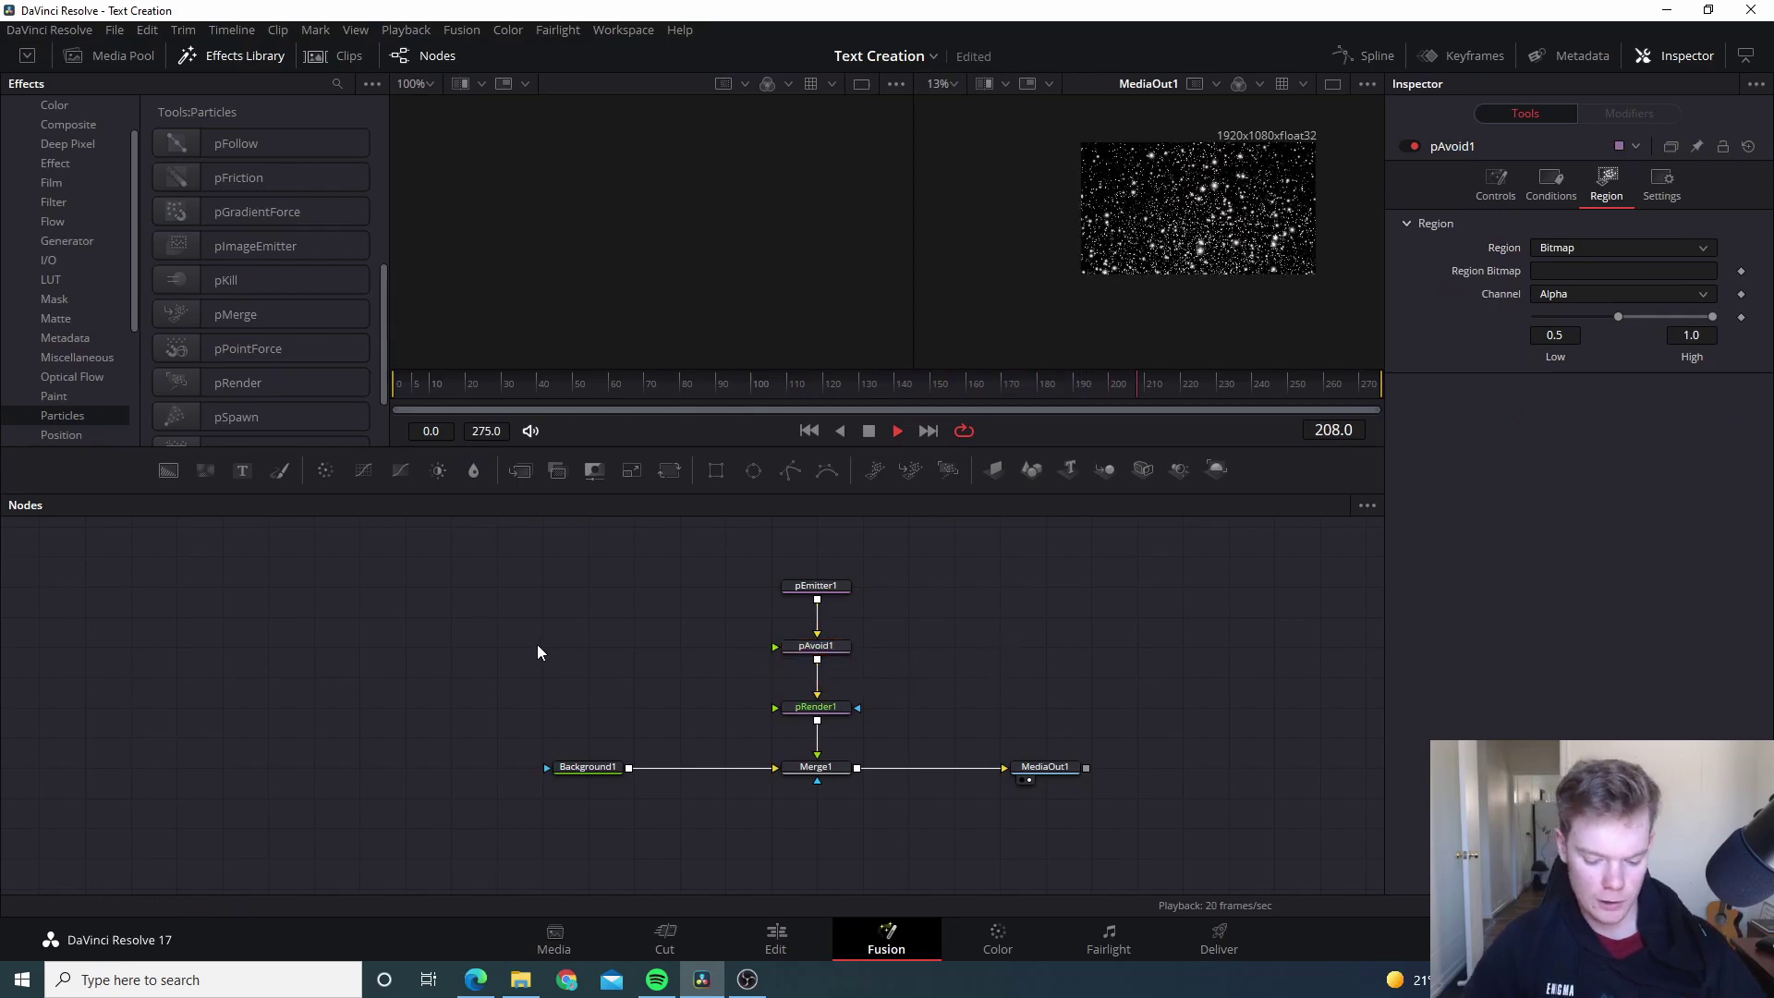
pyautogui.hotkey('shift', 'space')
pyautogui.write('bitma')
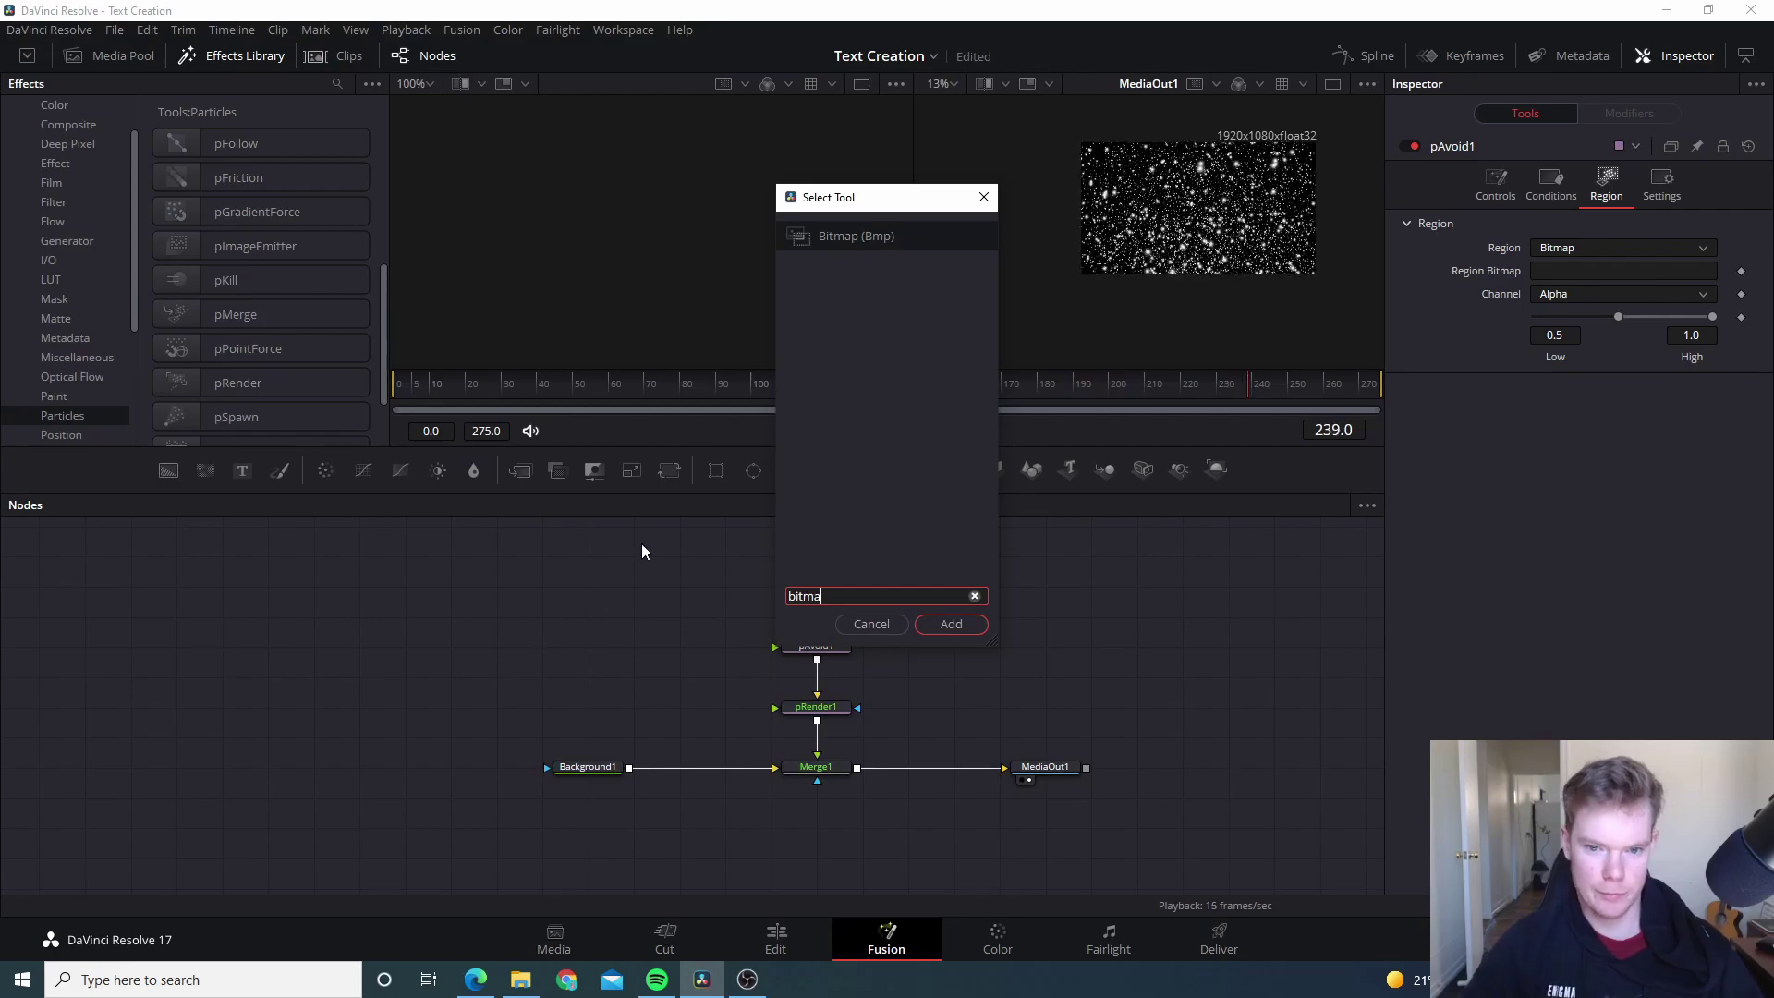
pyautogui.click(959, 628)
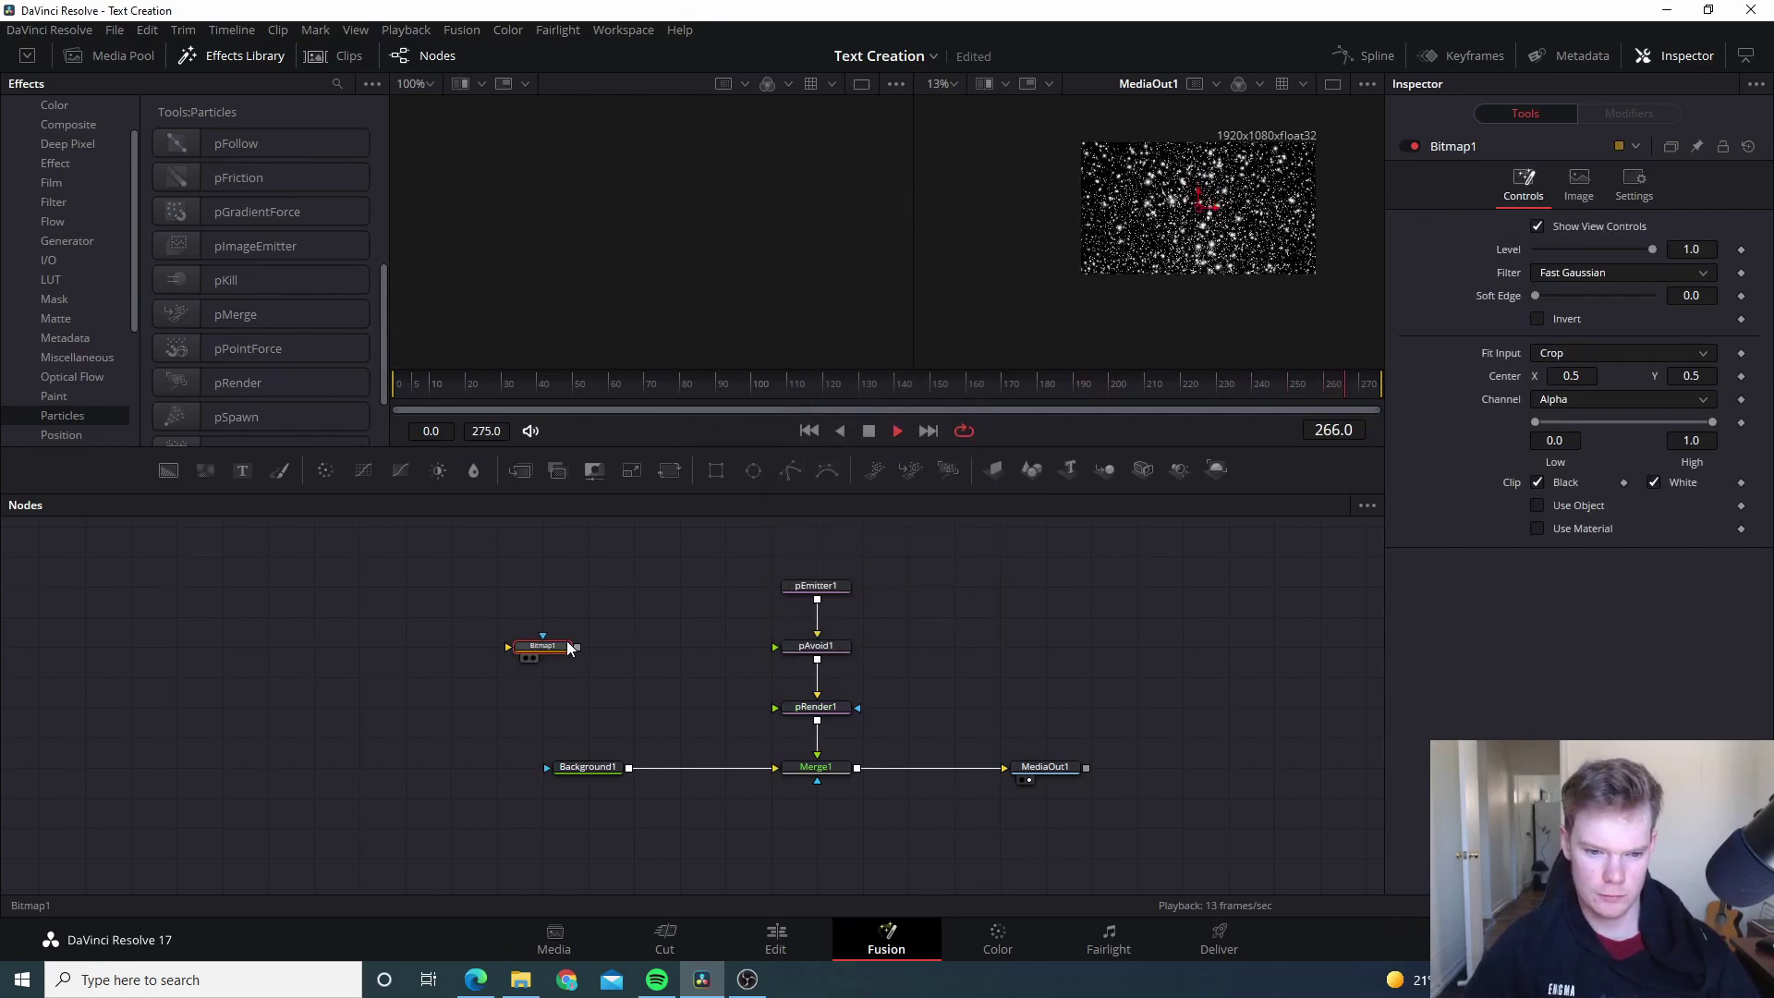
pyautogui.moveTo(618, 651); pyautogui.dragTo(804, 652)
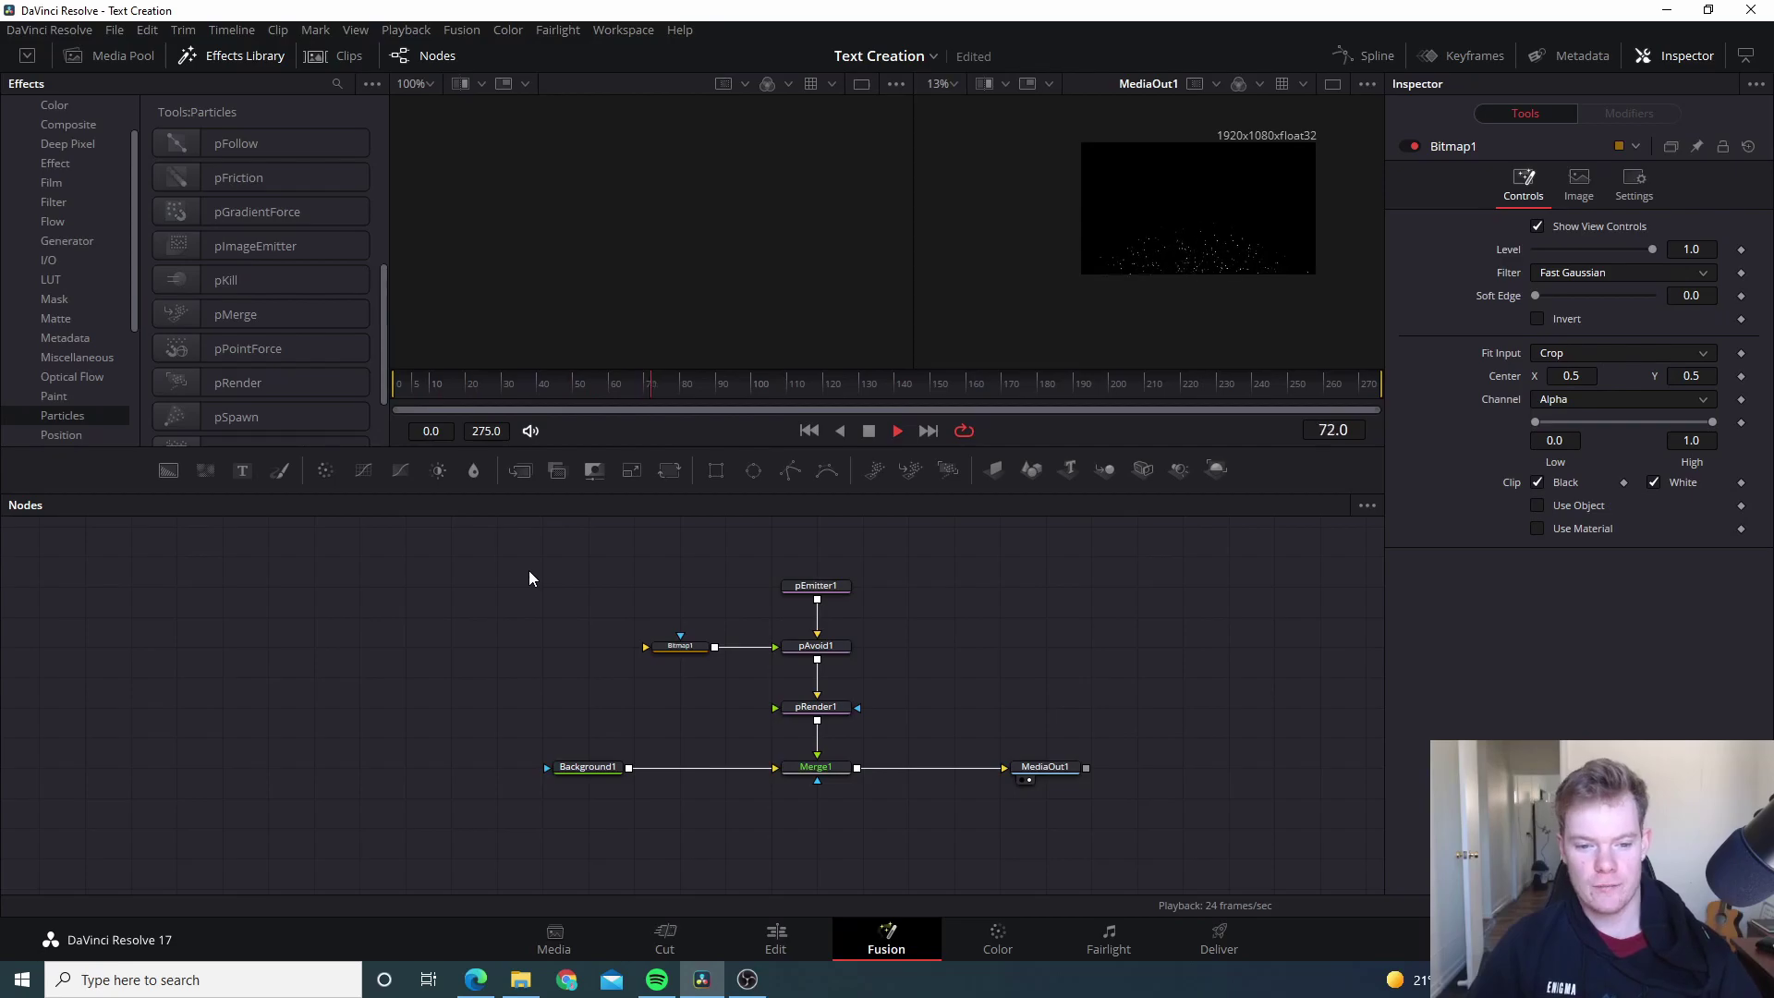
# Step: Add a Loader node that loads Twitch.png and connect its output to Bitmap1's input
pyautogui.hotkey('shift', 'space')
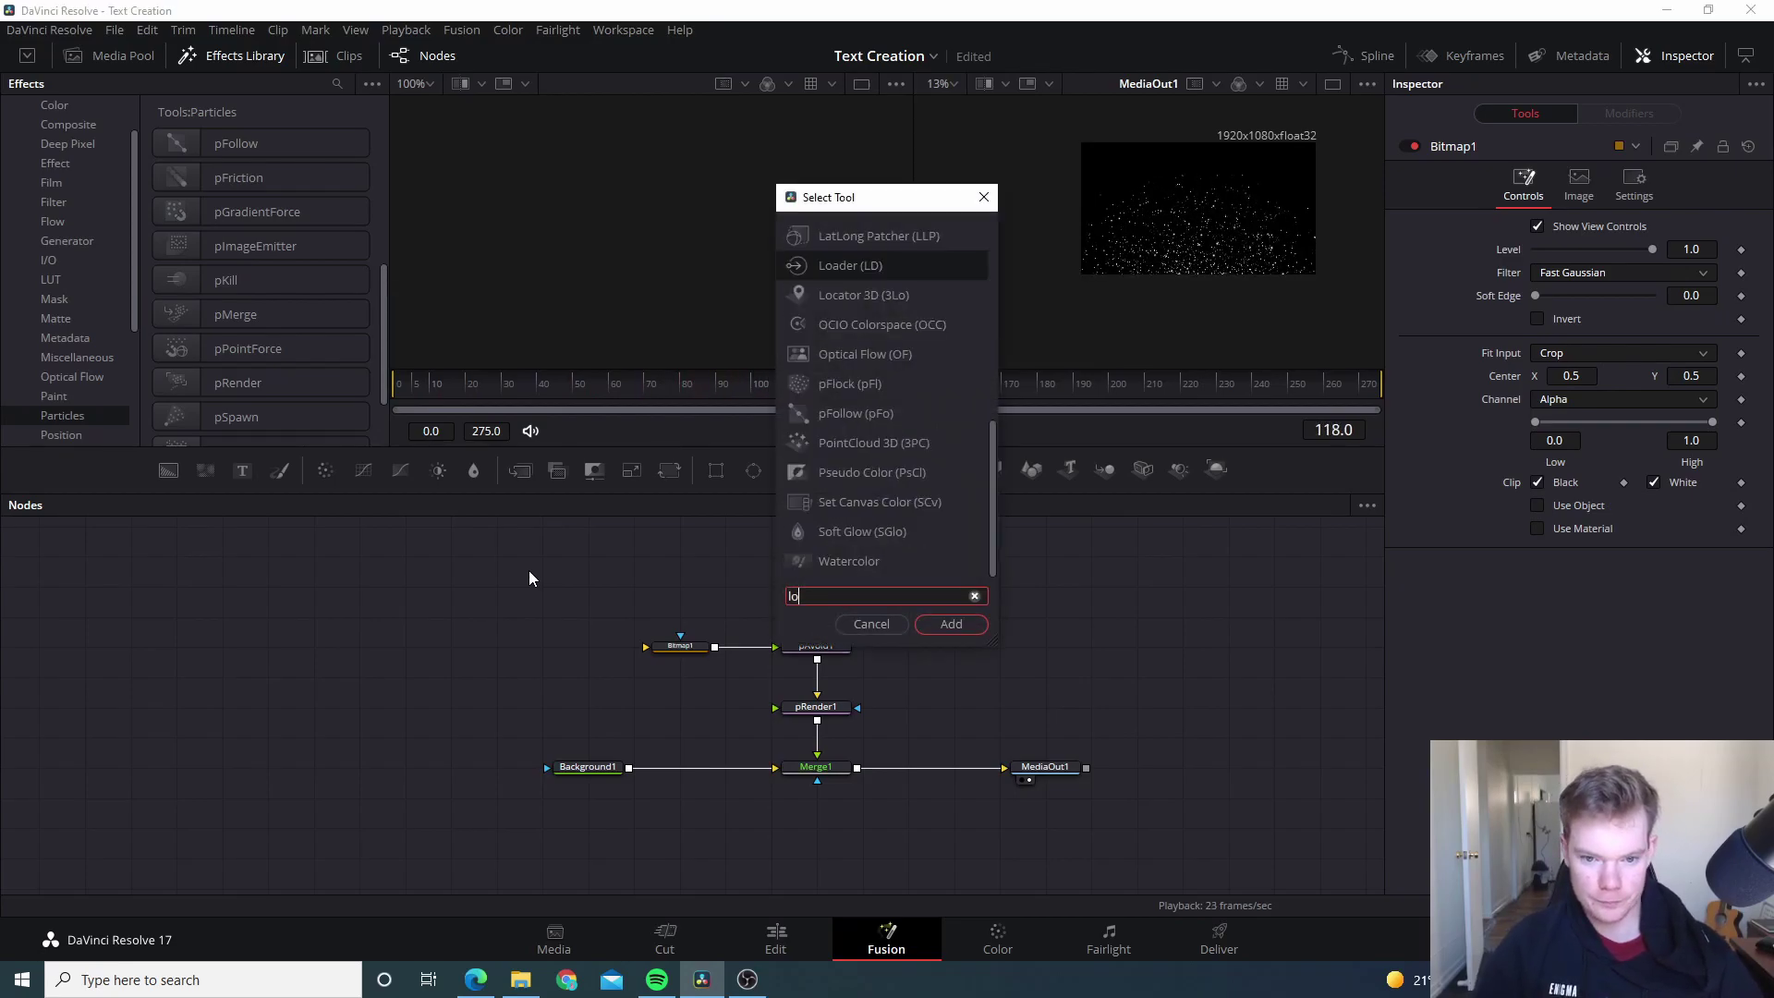
pyautogui.write('loader')
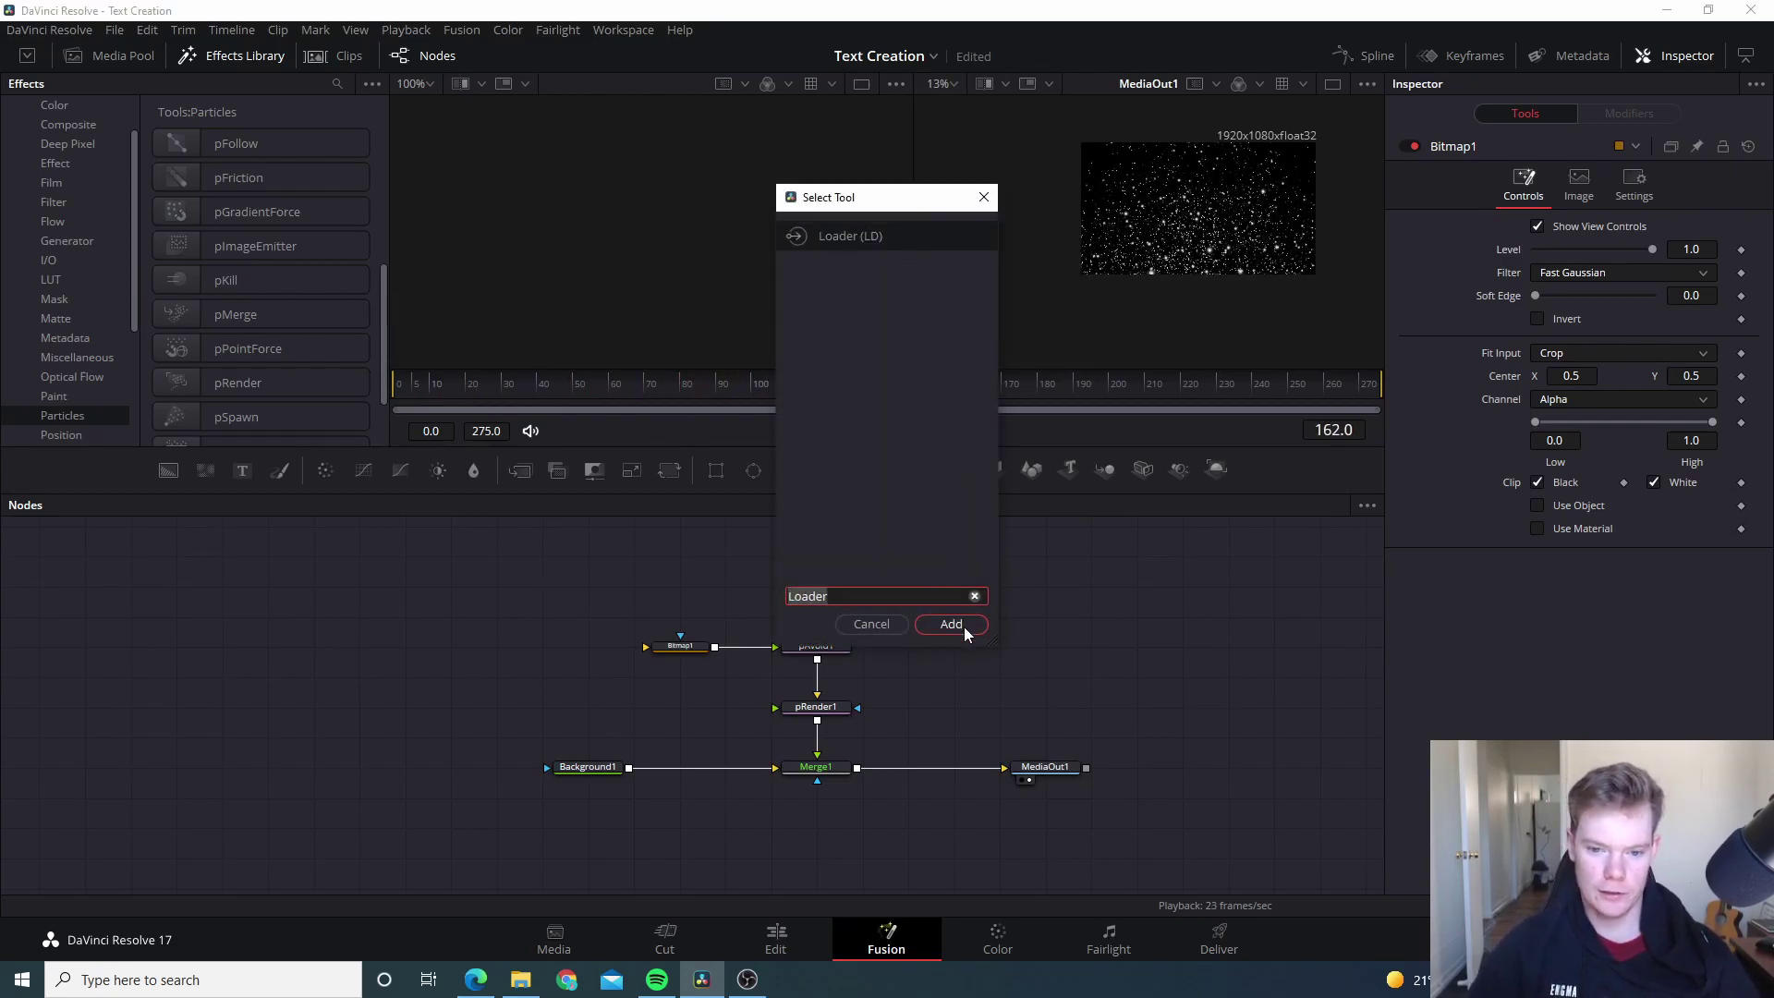
pyautogui.click(951, 625)
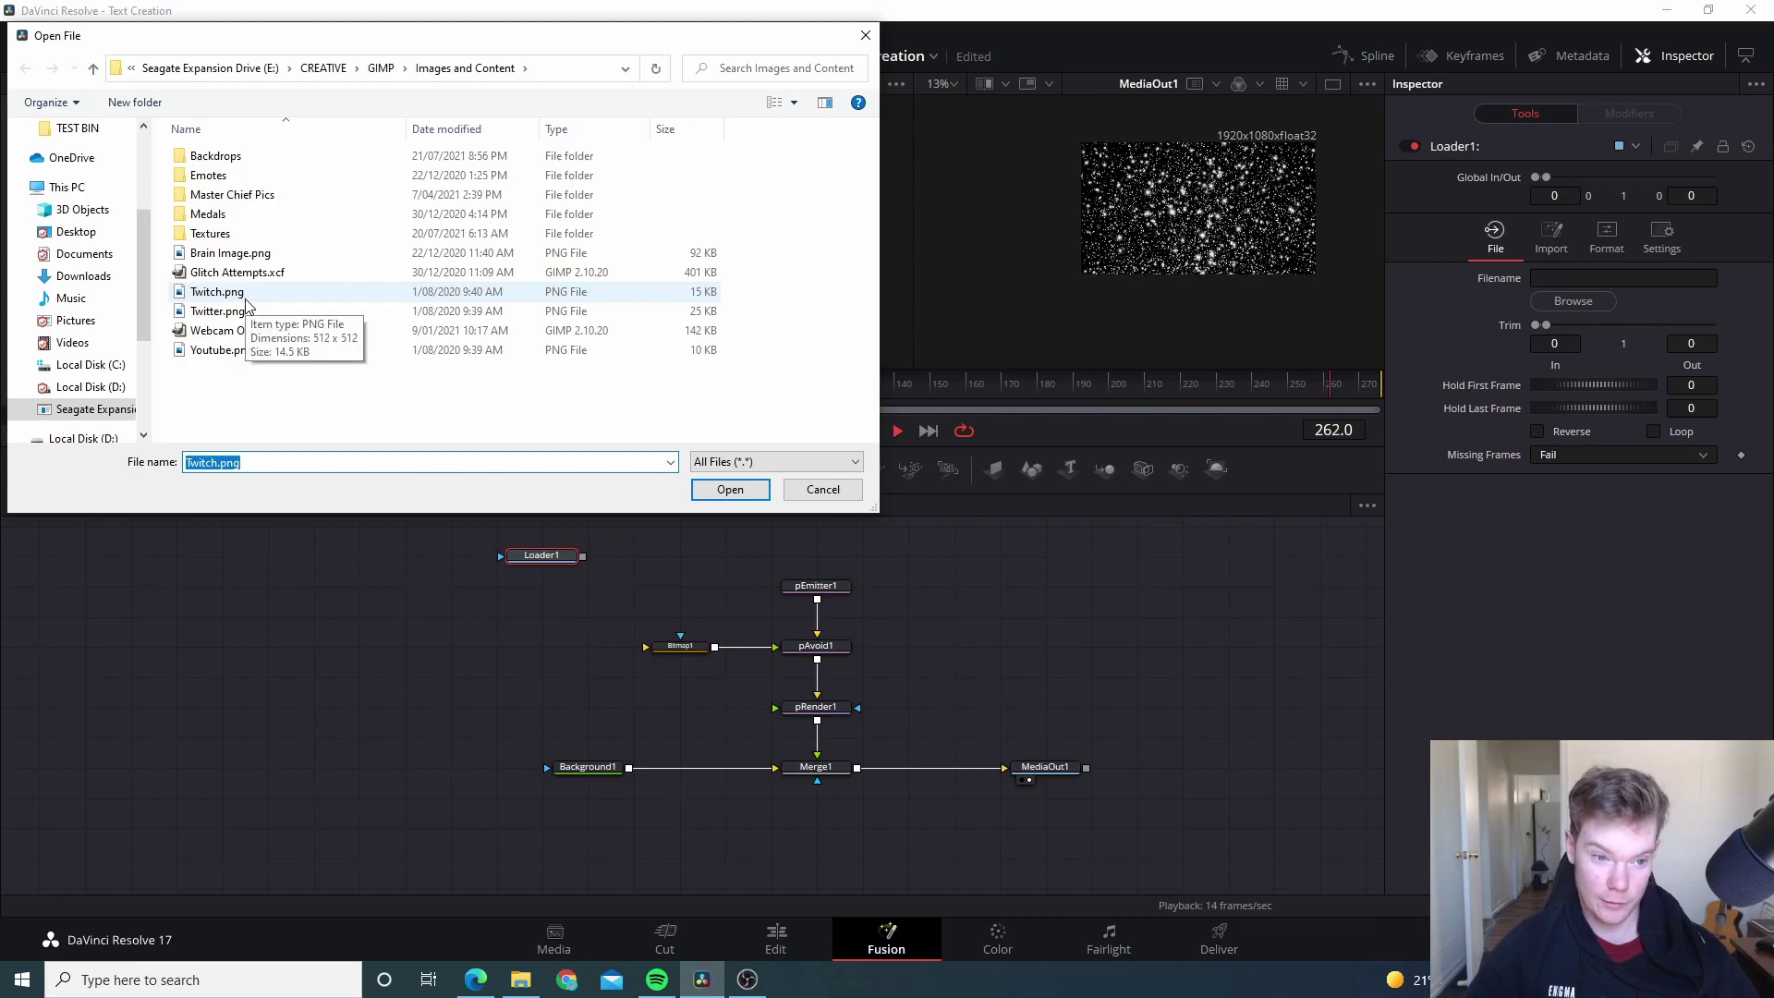
pyautogui.click(730, 489)
pyautogui.moveTo(555, 556); pyautogui.dragTo(580, 250)
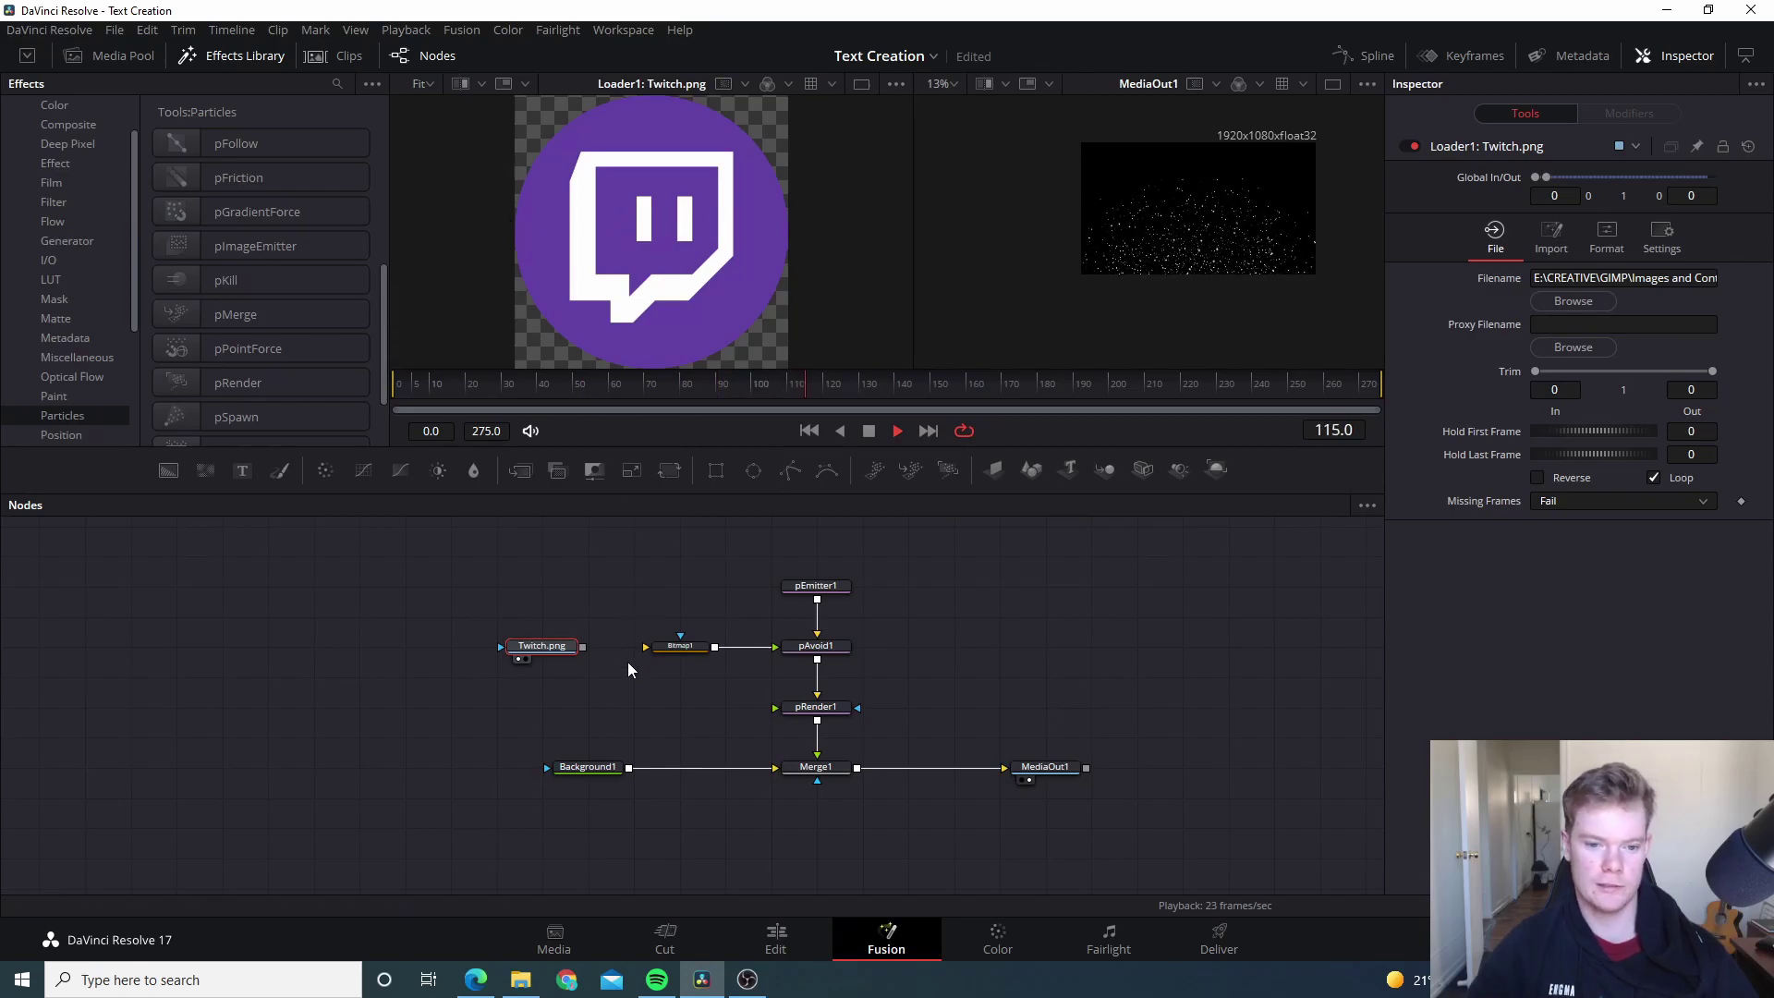
pyautogui.moveTo(555, 649); pyautogui.dragTo(675, 656)
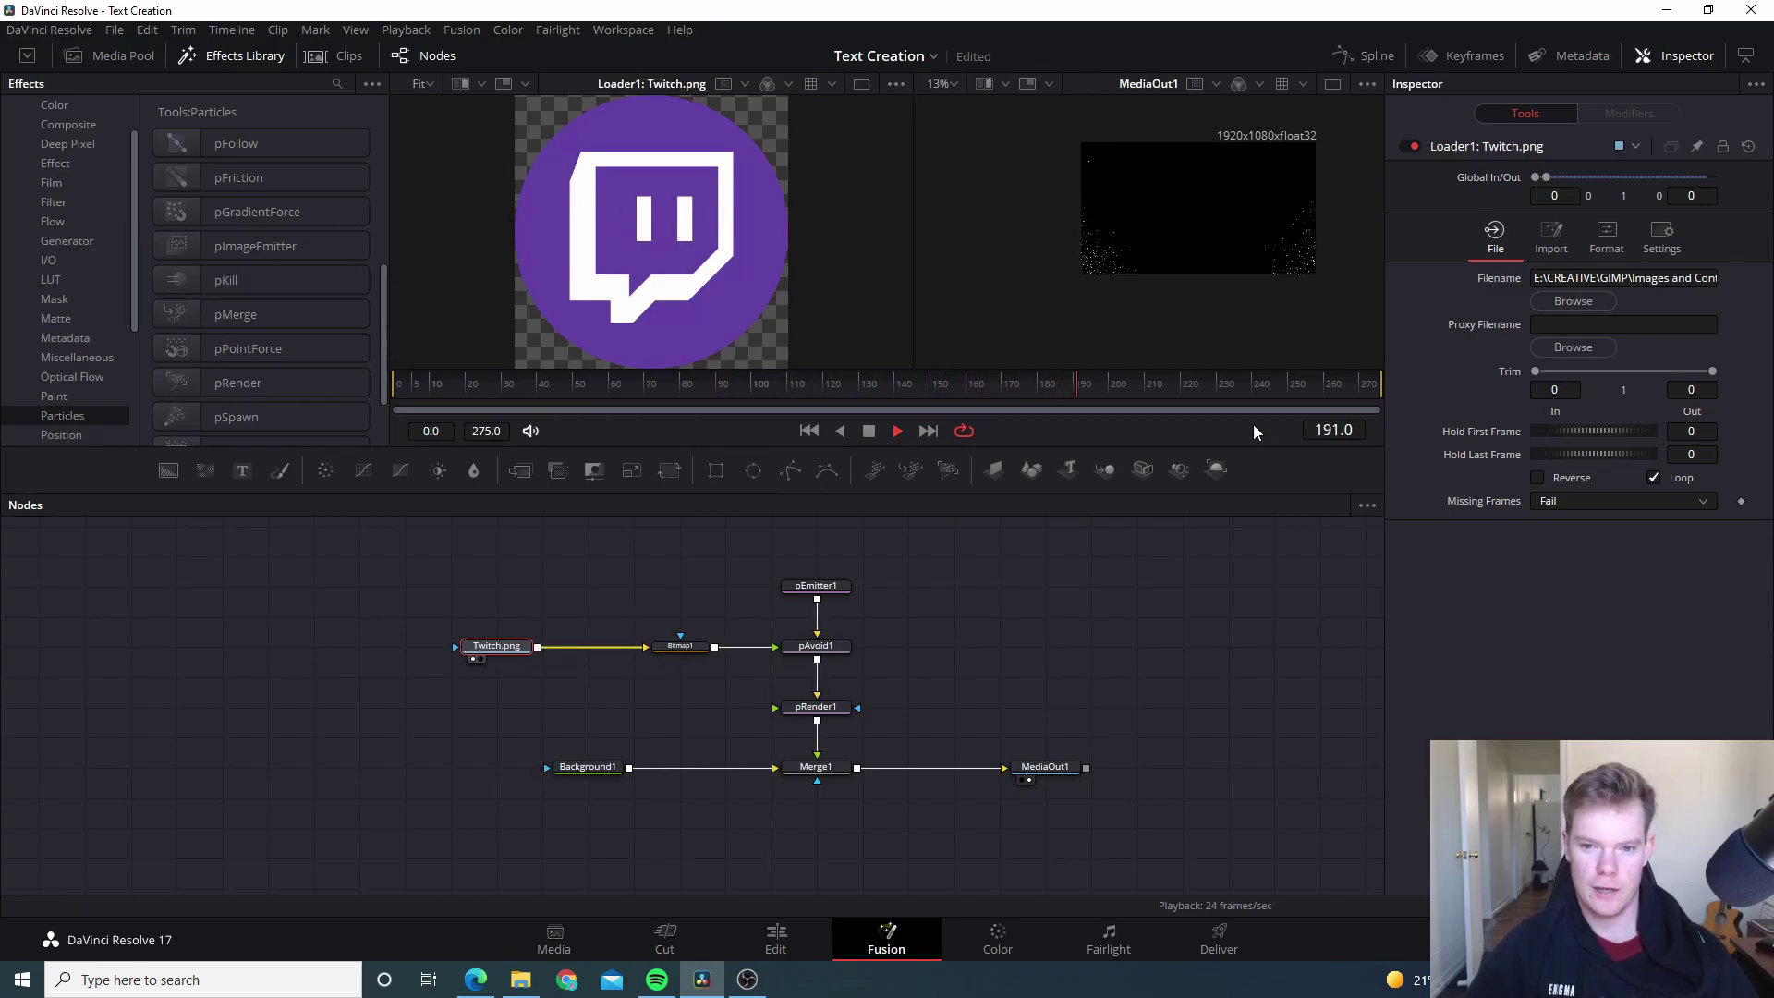
# Step: Compare the alpha channel of the Twitch.png loader with Bitmap1's mask in side-by-side viewers
pyautogui.moveTo(682, 649); pyautogui.dragTo(651, 249)
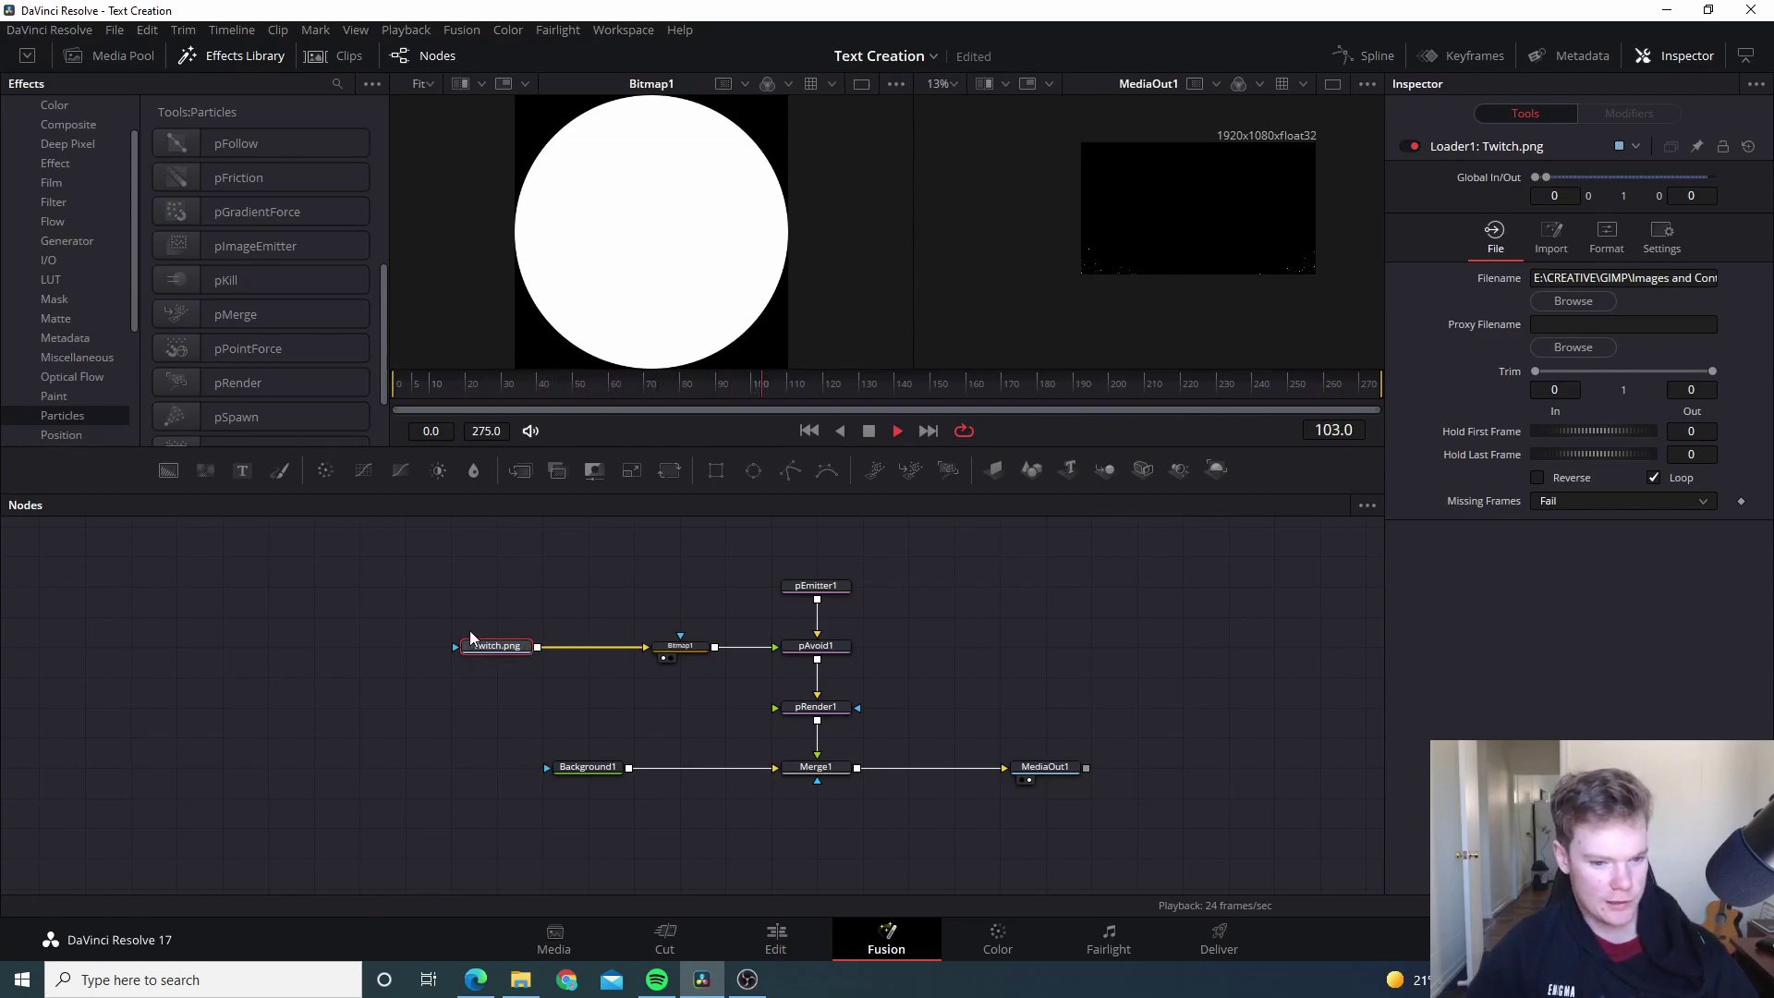
pyautogui.click(691, 650)
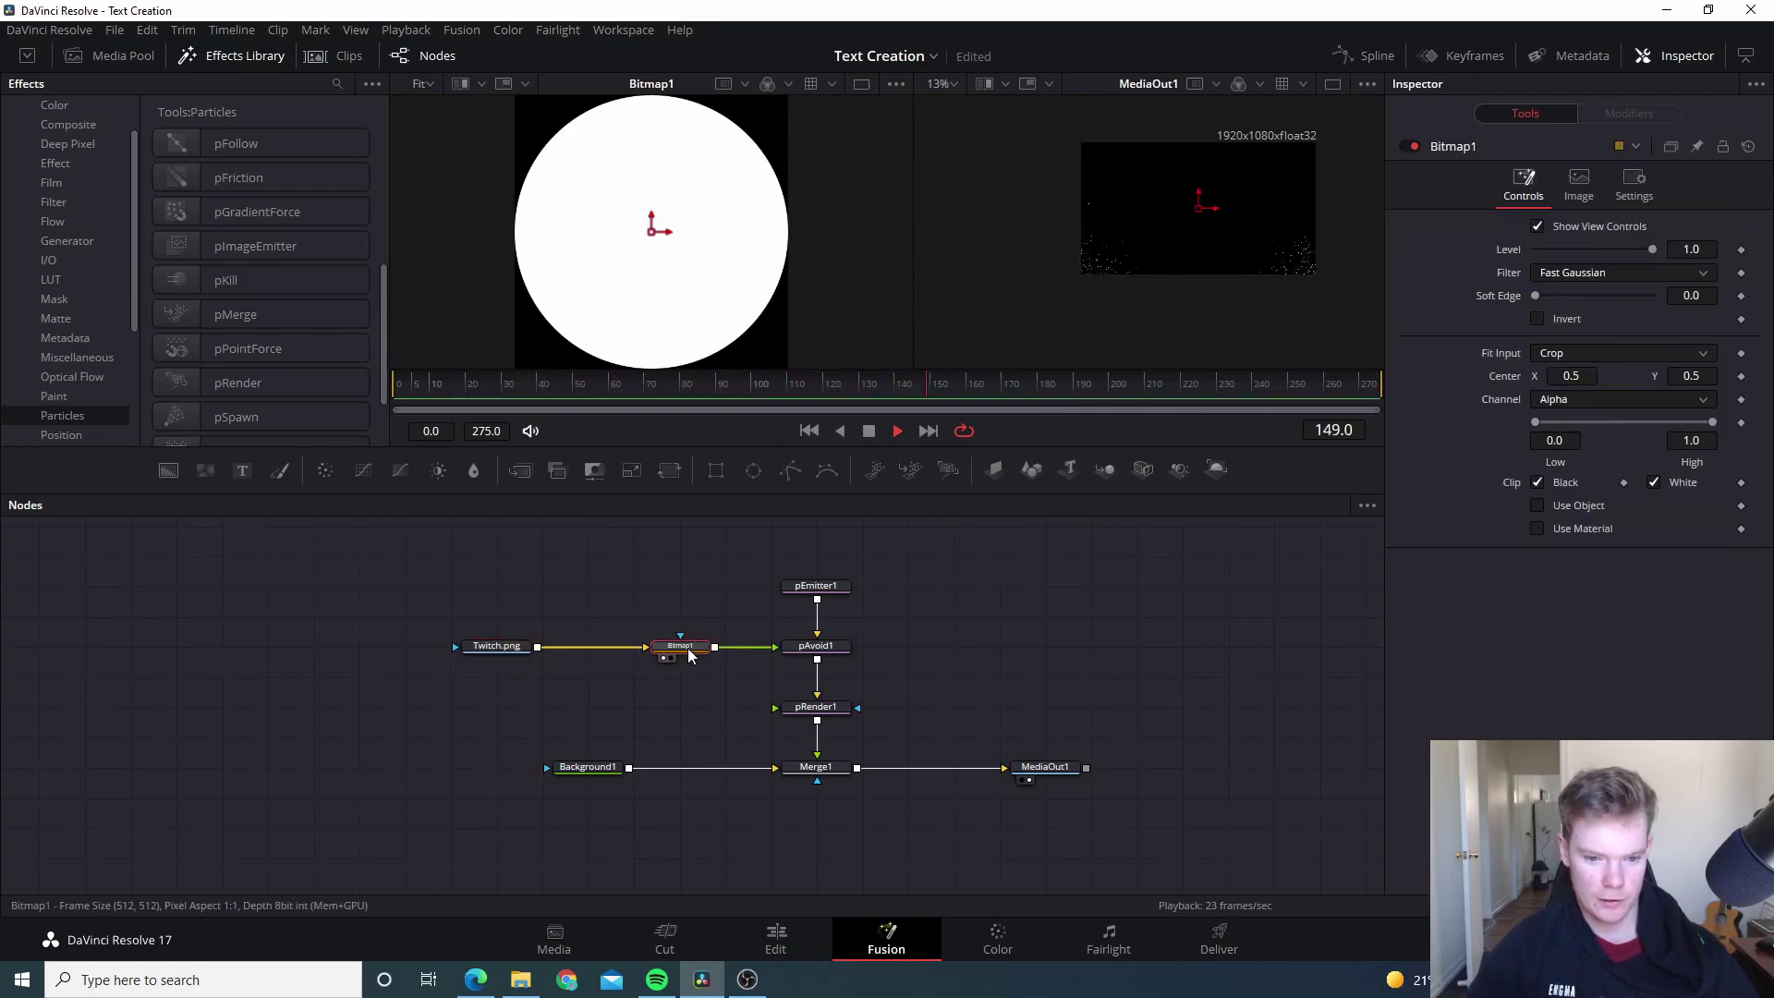
pyautogui.moveTo(510, 649); pyautogui.dragTo(618, 309)
pyautogui.press('2')
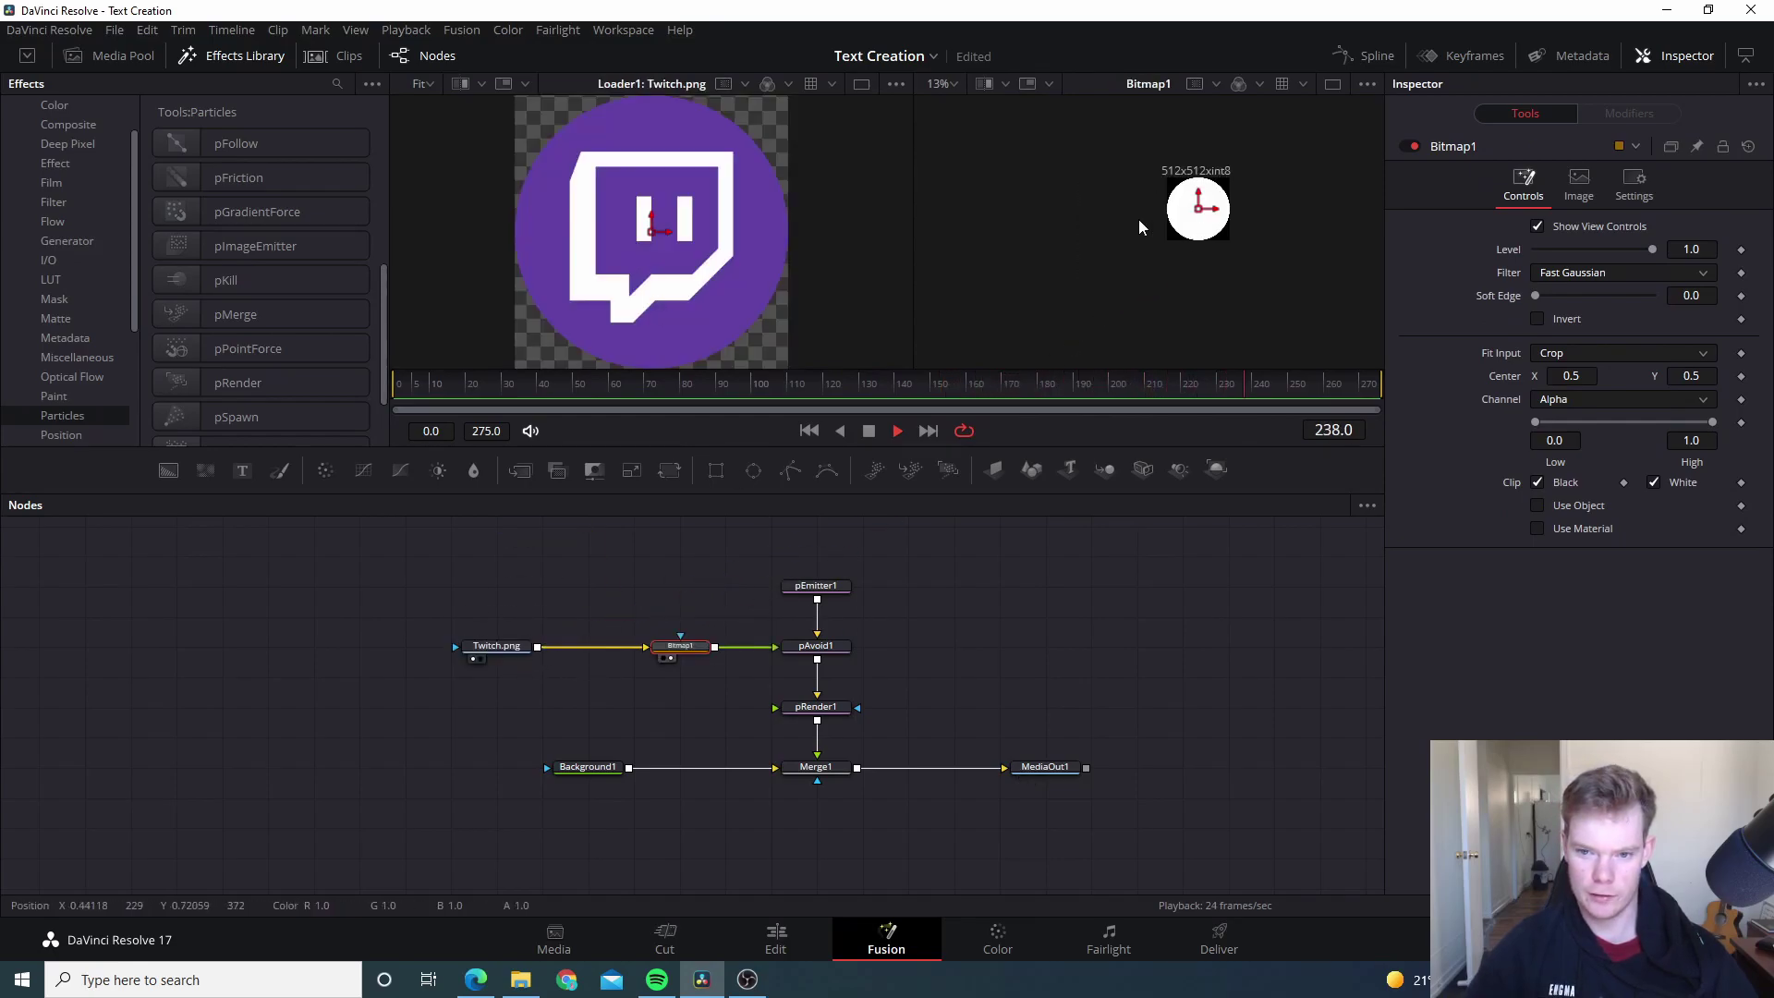
pyautogui.scroll(5, 1211, 242)
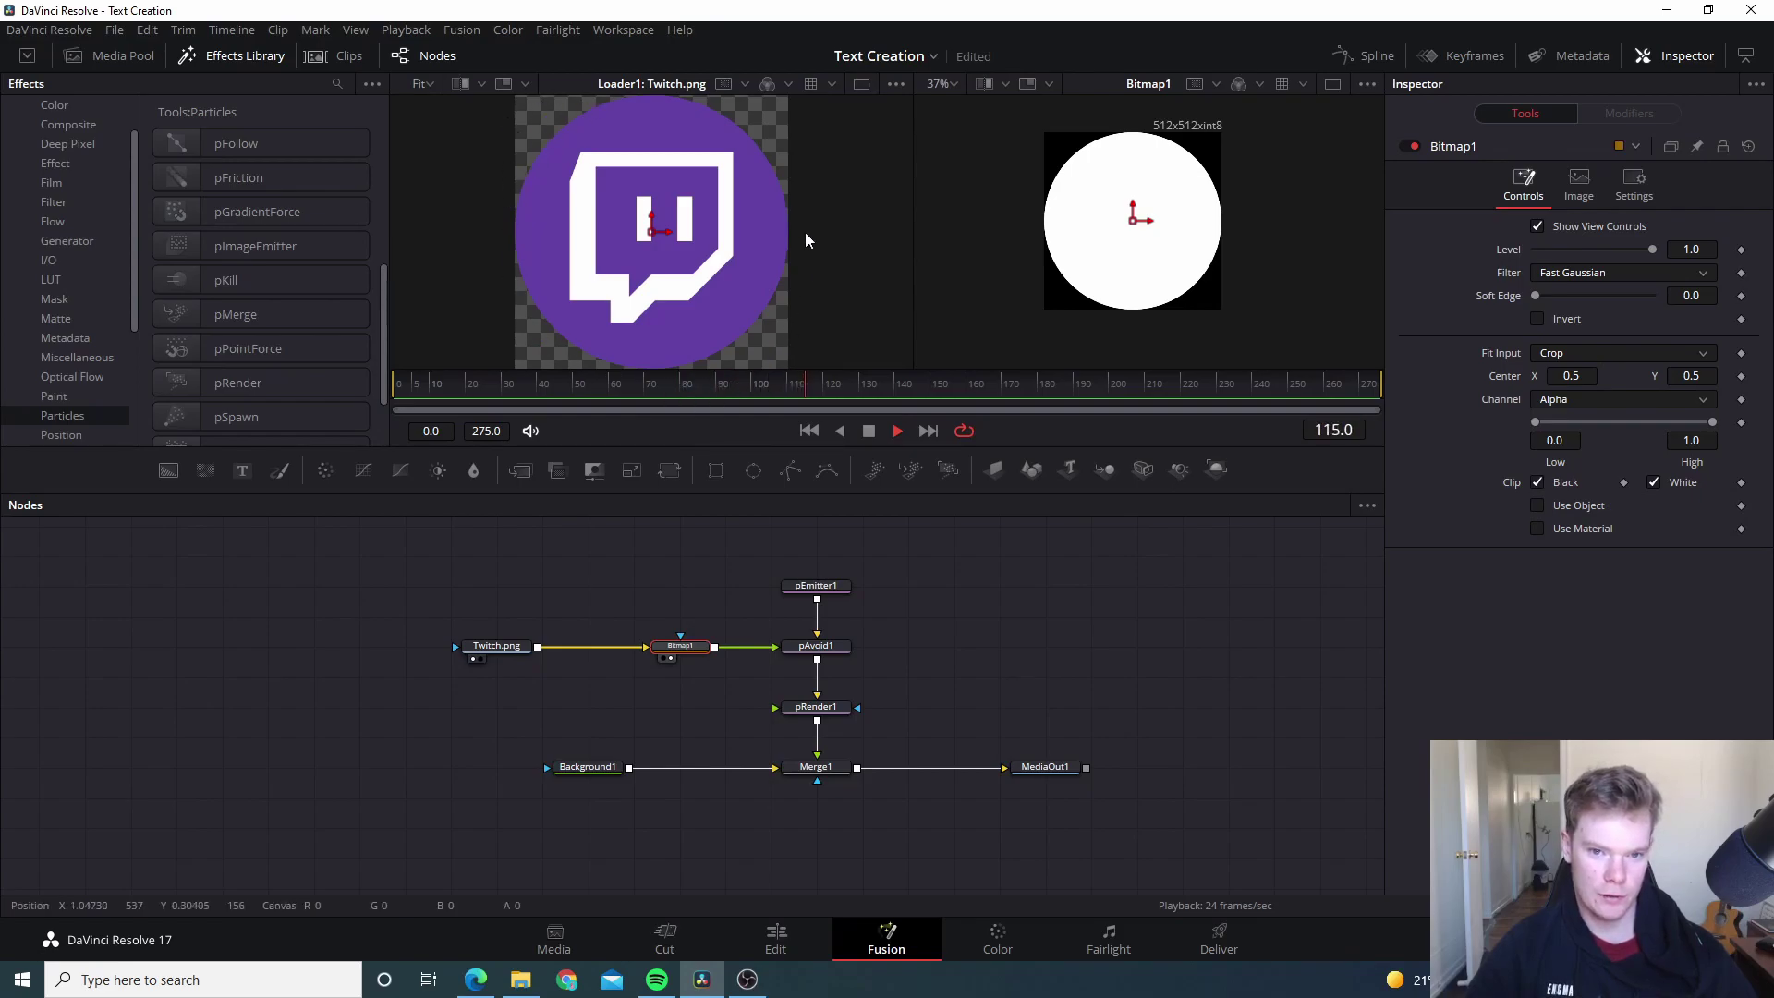
pyautogui.click(766, 82)
pyautogui.click(767, 83)
pyautogui.click(767, 82)
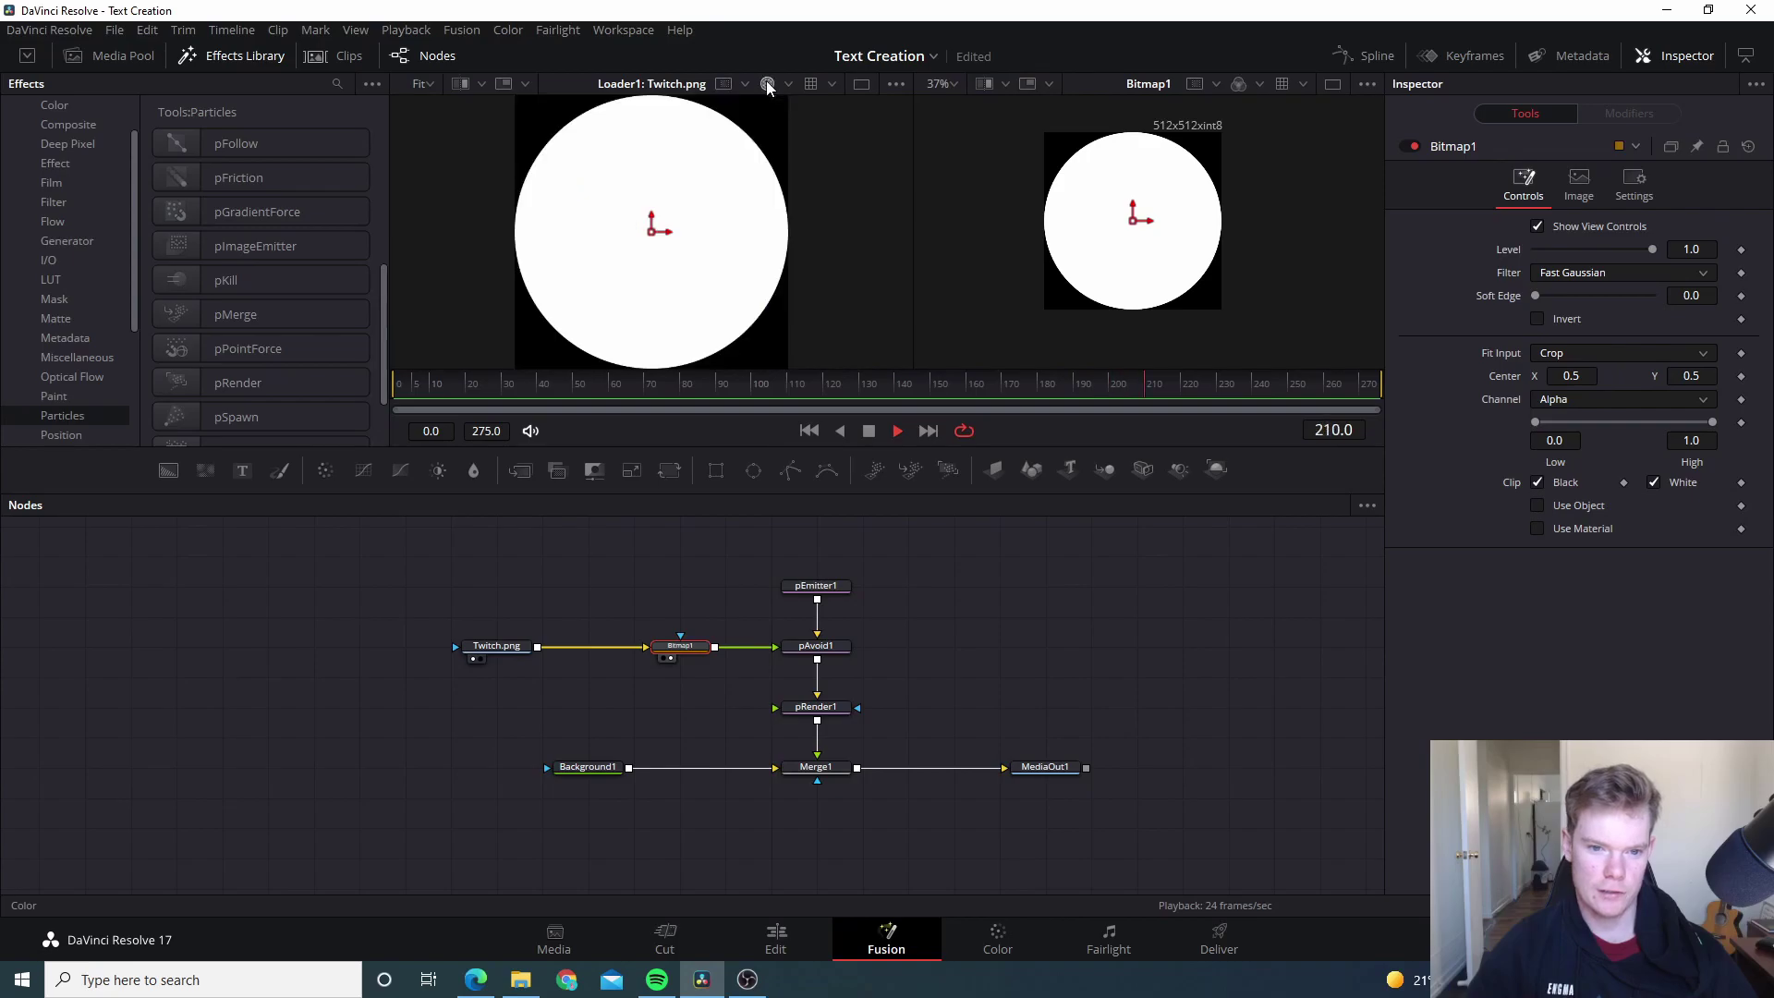
pyautogui.click(767, 83)
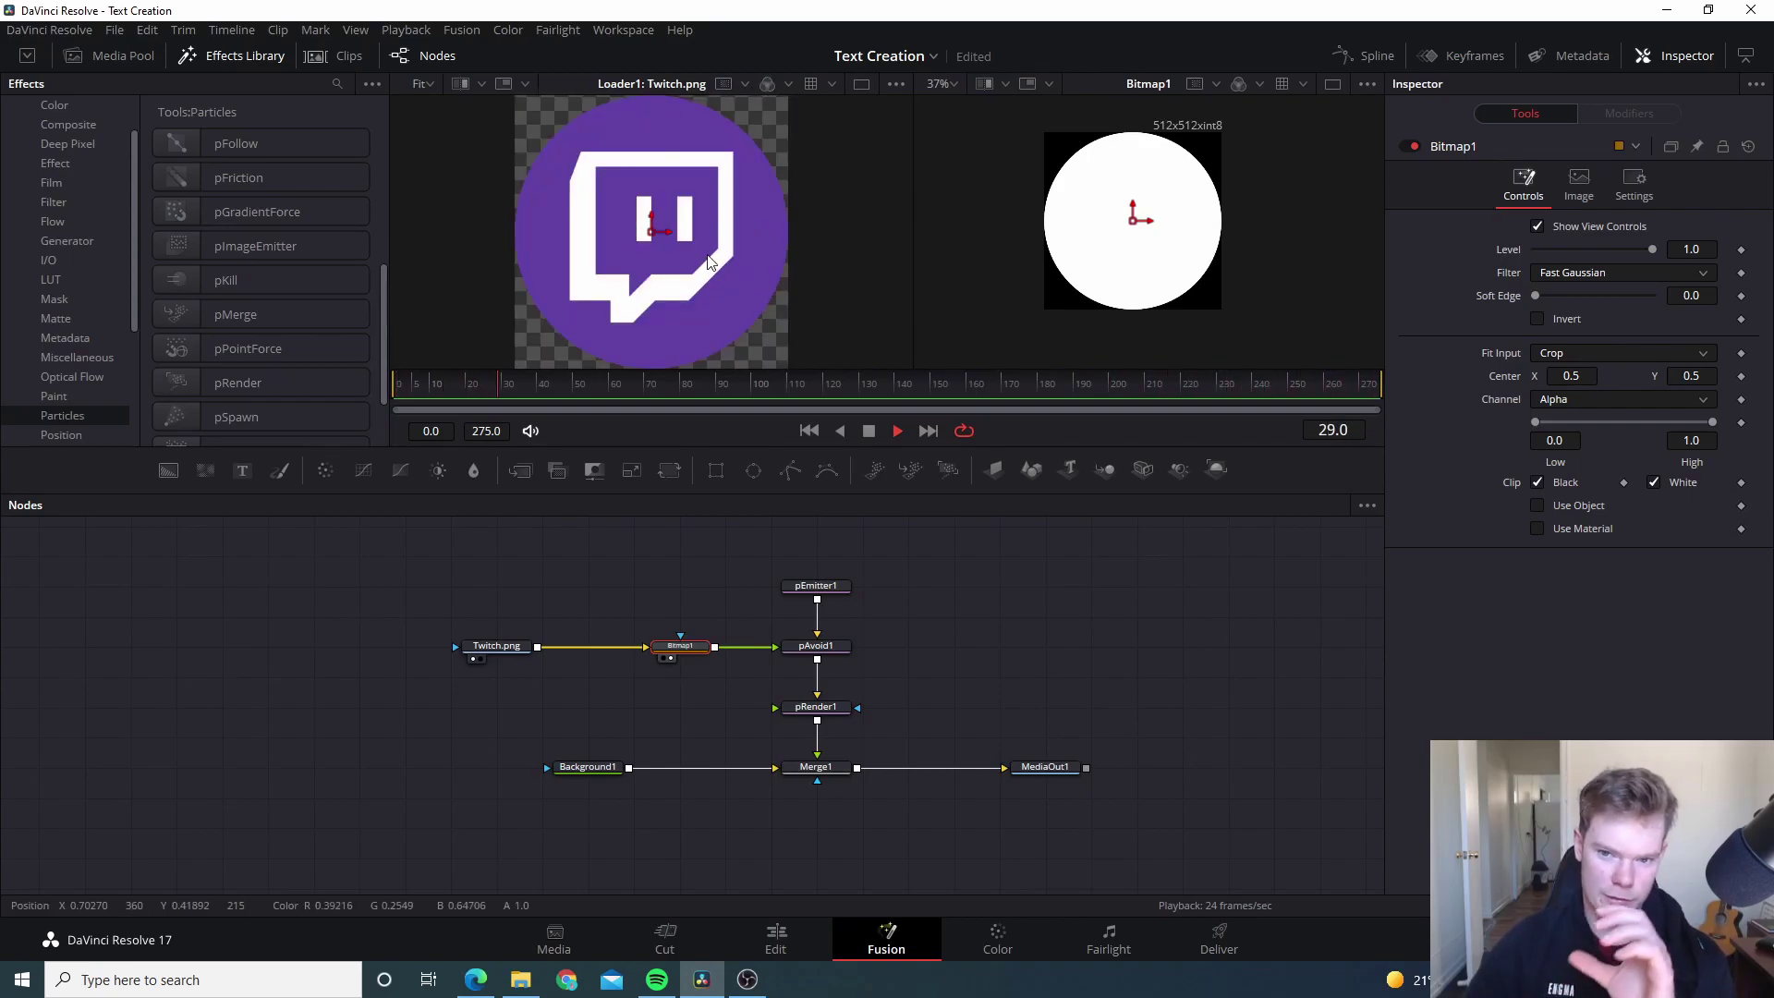
# Step: Show Bitmap1 in one viewer and pRender1's particles in the other
pyautogui.click(821, 649)
pyautogui.moveTo(682, 653); pyautogui.dragTo(669, 230)
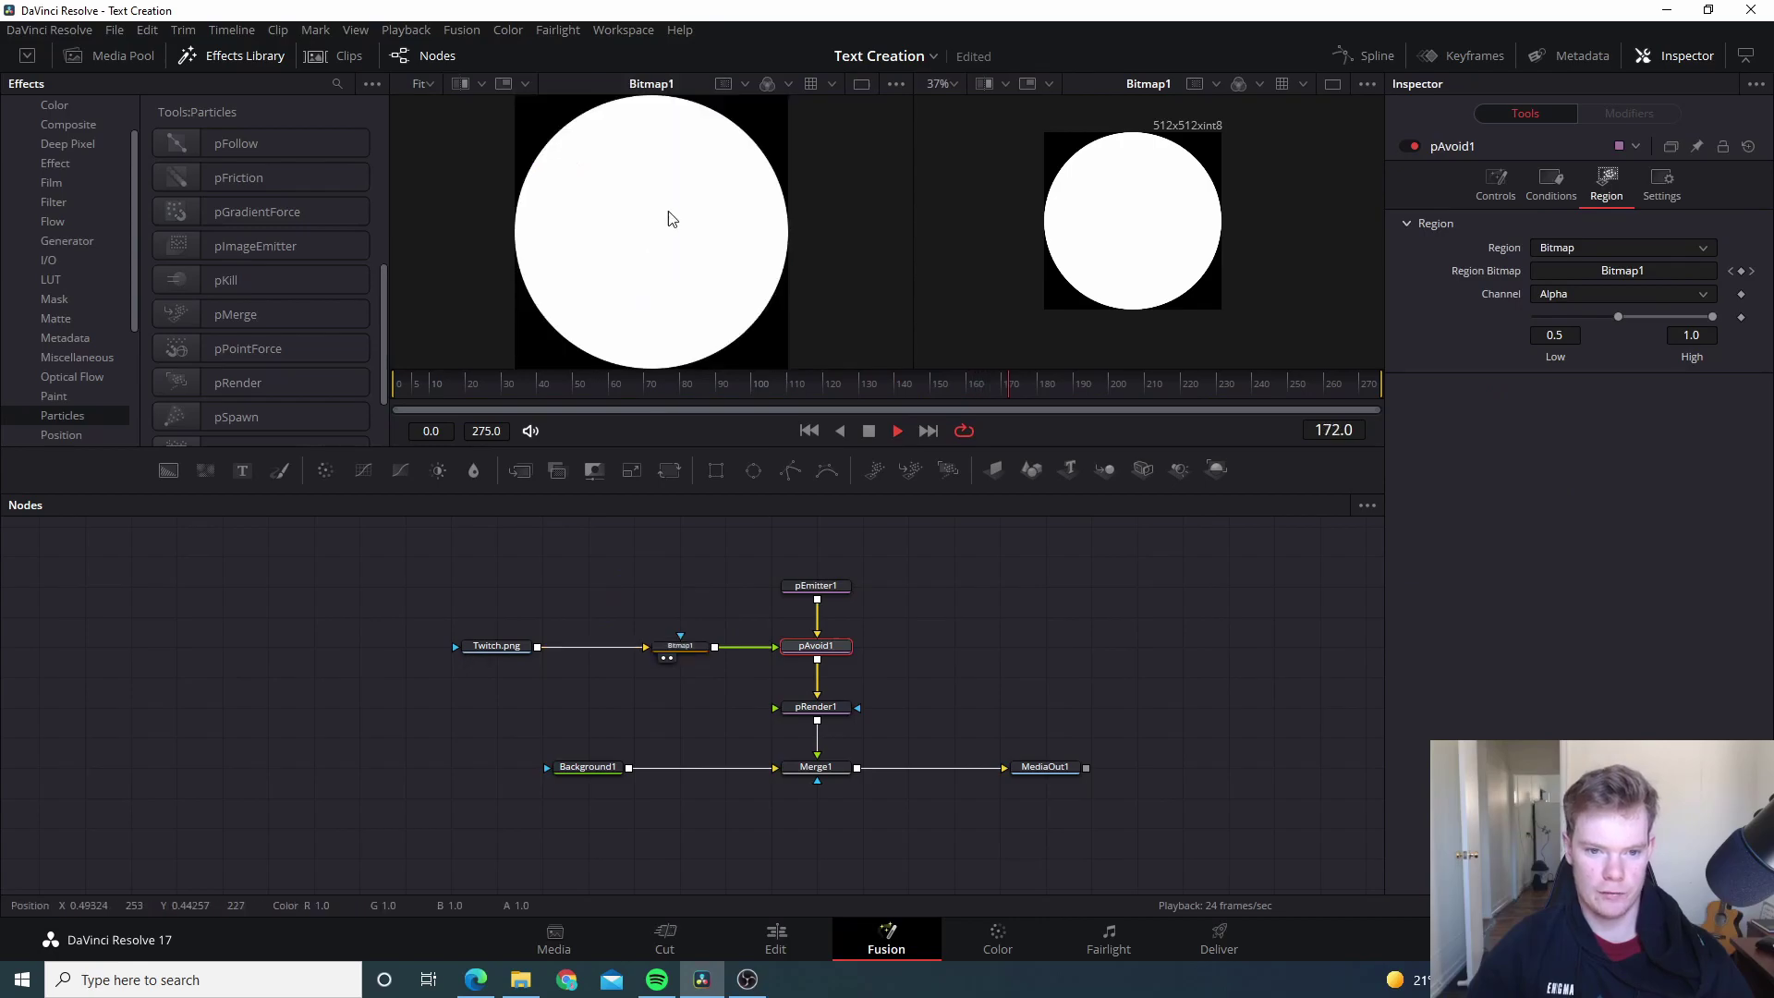
pyautogui.moveTo(1106, 313); pyautogui.dragTo(1146, 239)
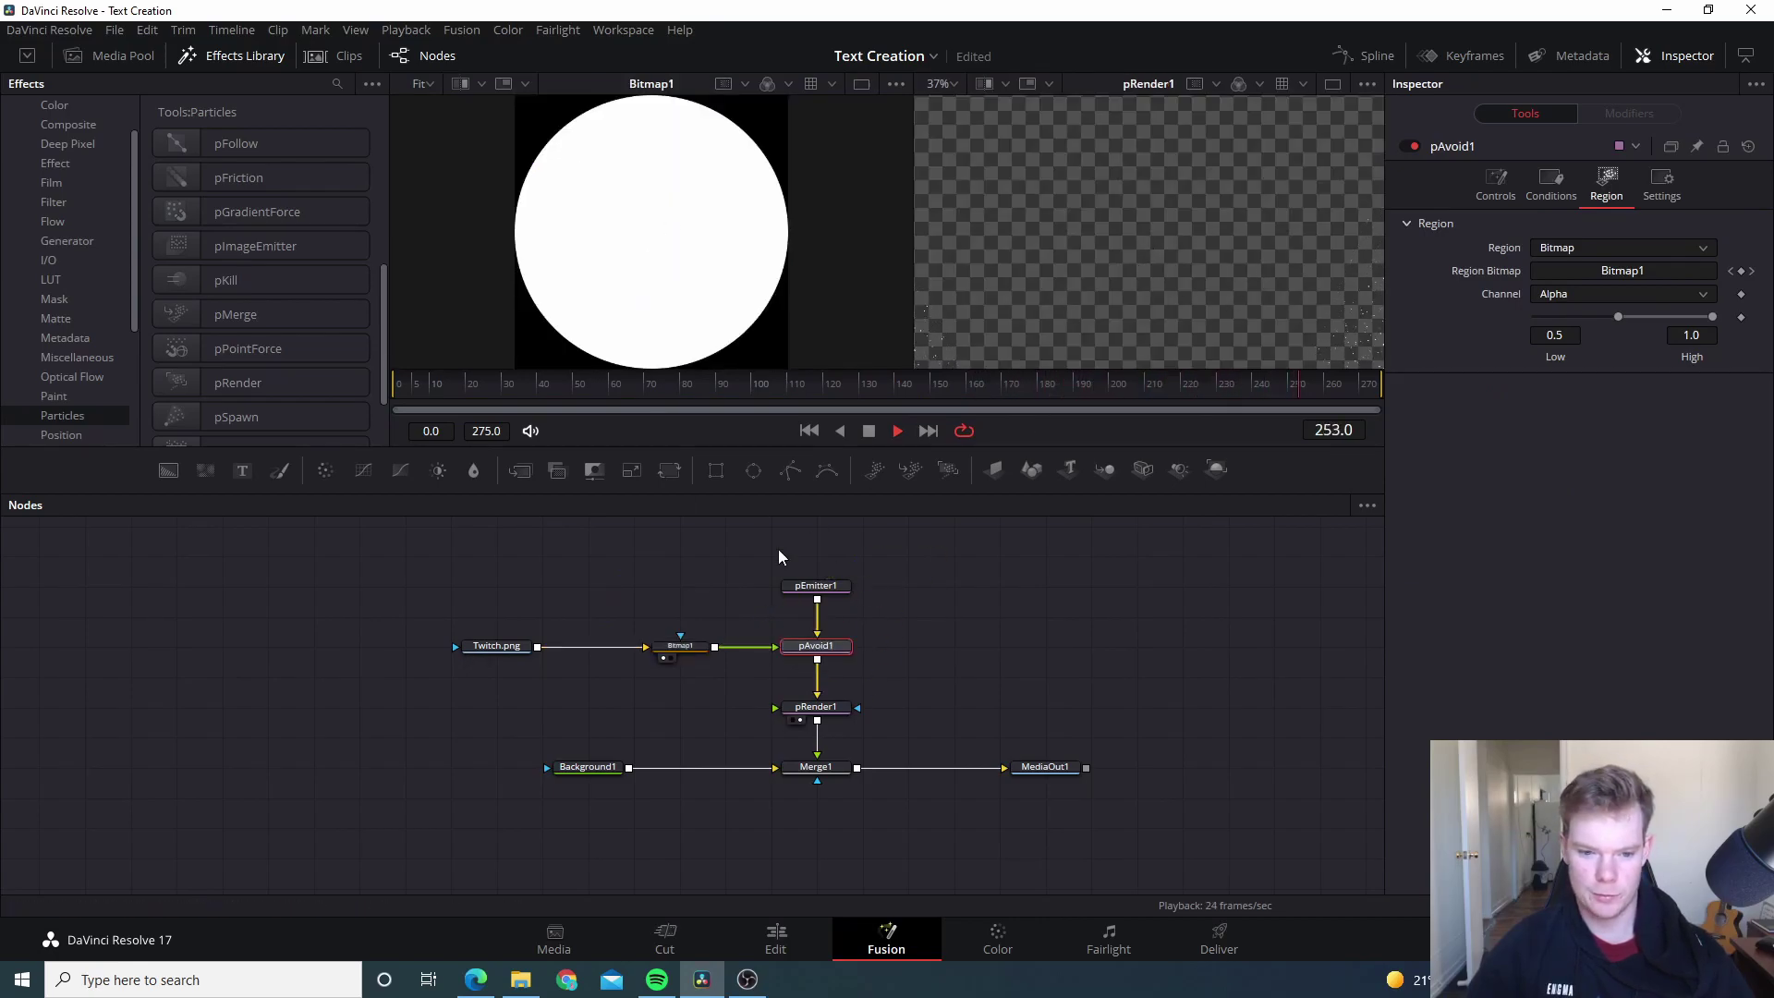
# Step: Insert a Transform node between the Twitch.png loader and Bitmap1
pyautogui.click(688, 646)
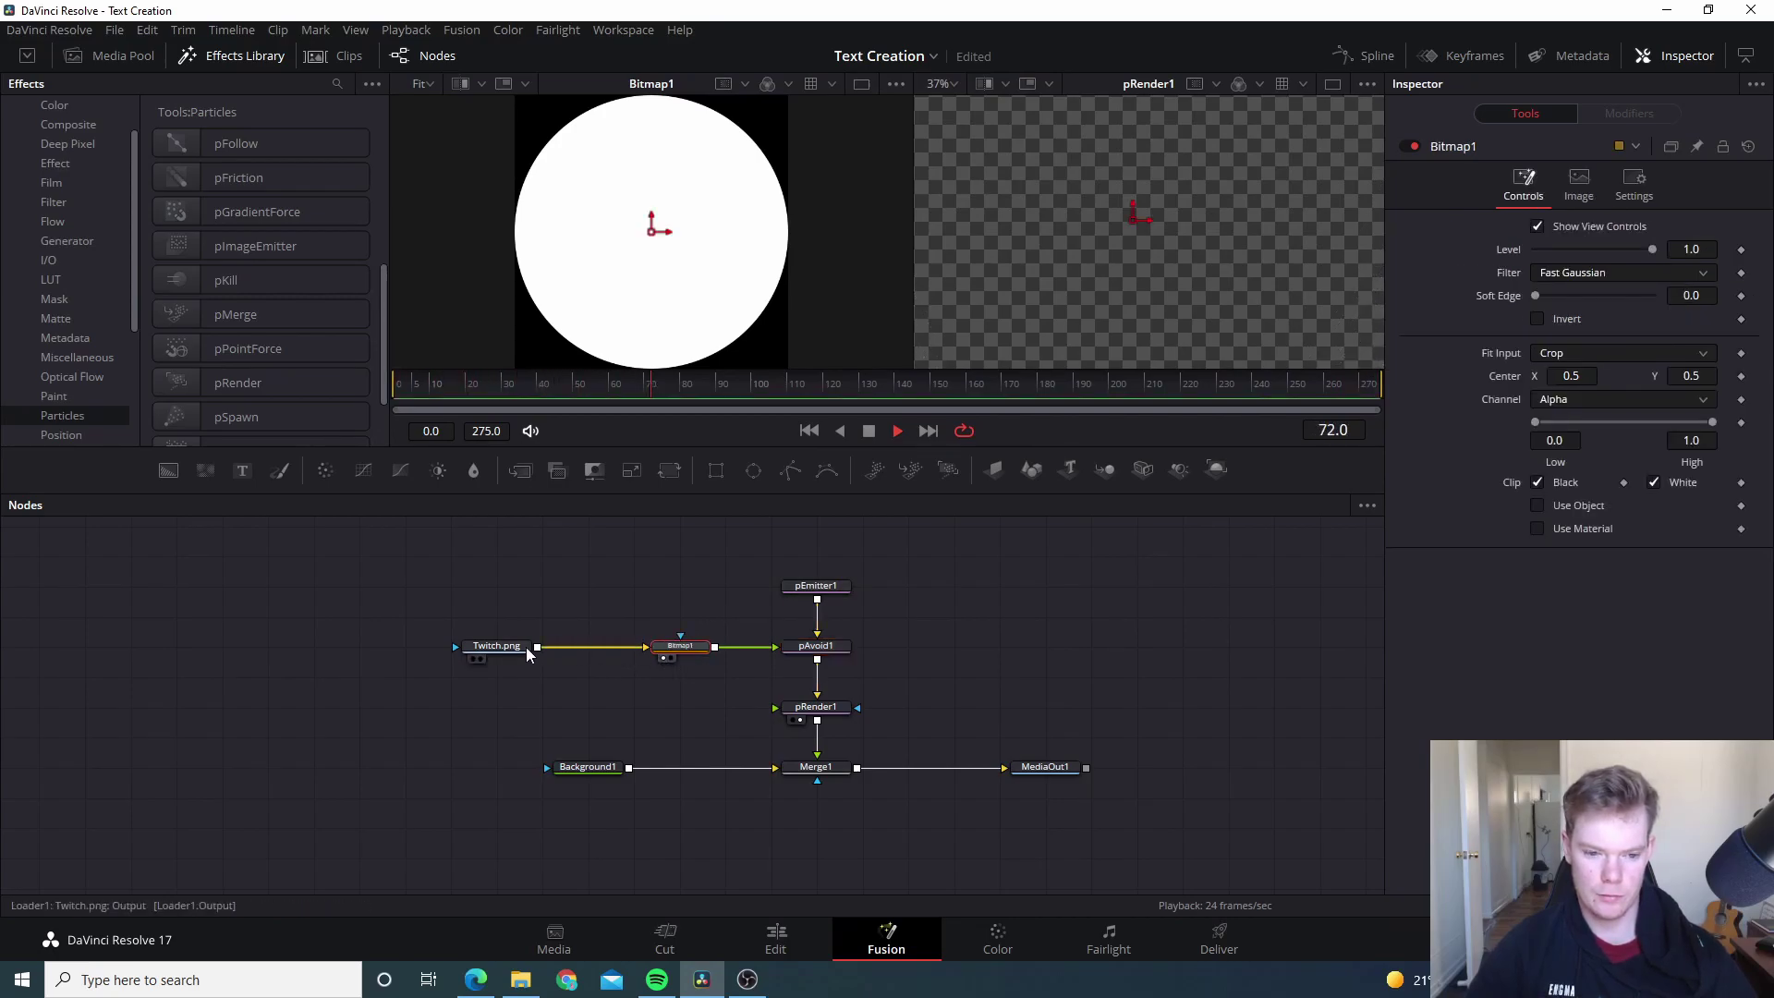
pyautogui.click(501, 645)
pyautogui.hotkey('shift', 'space')
pyautogui.write('tra')
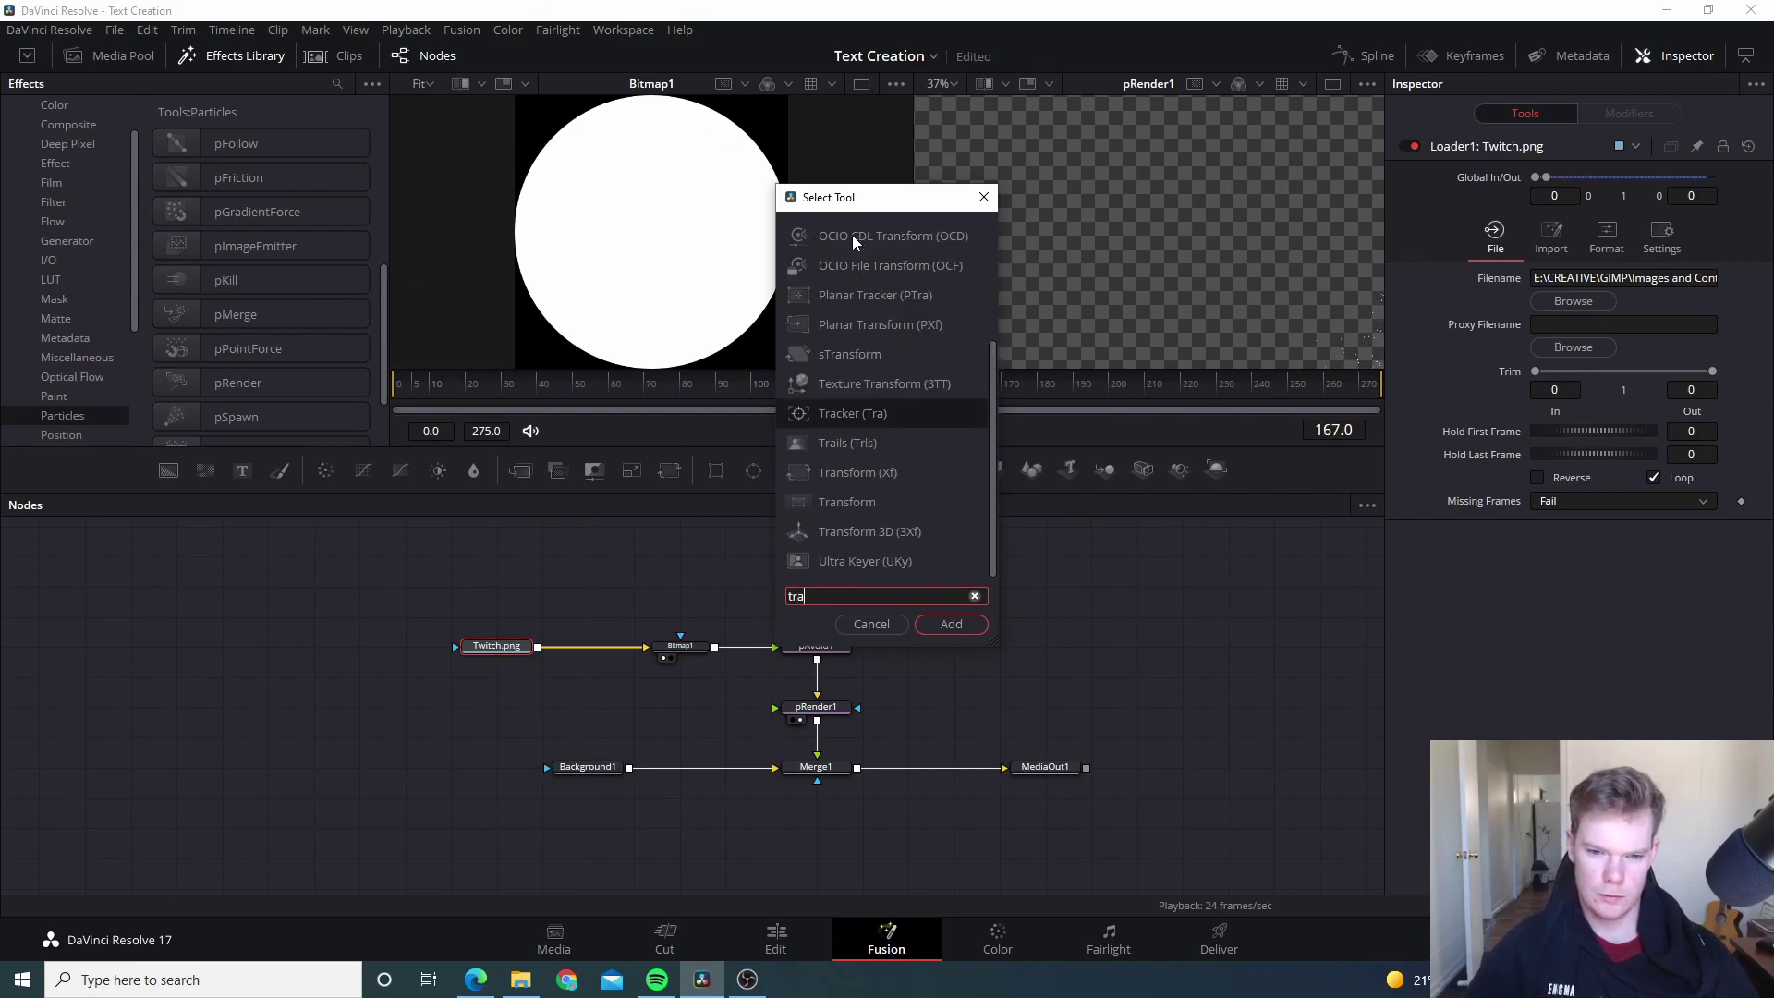
pyautogui.click(874, 501)
pyautogui.click(950, 624)
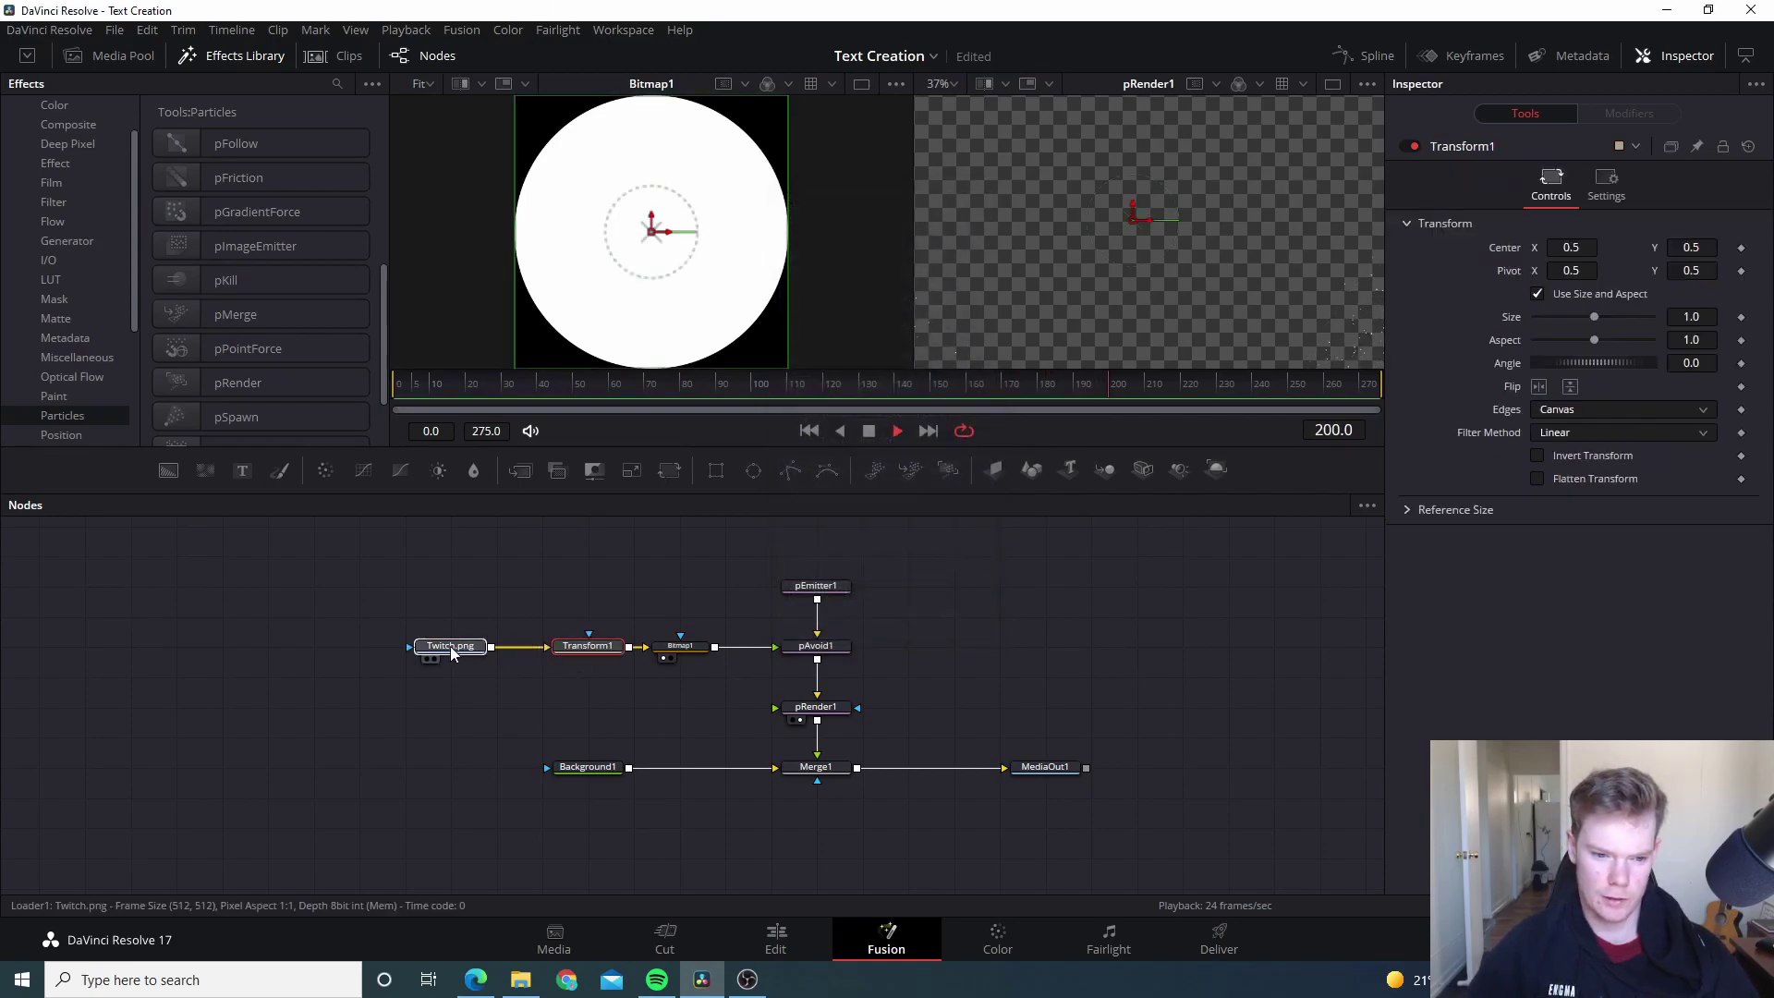
# Step: Space Transform1 evenly between its neighbouring nodes and reduce its size to 0.36
pyautogui.moveTo(600, 650); pyautogui.dragTo(543, 653)
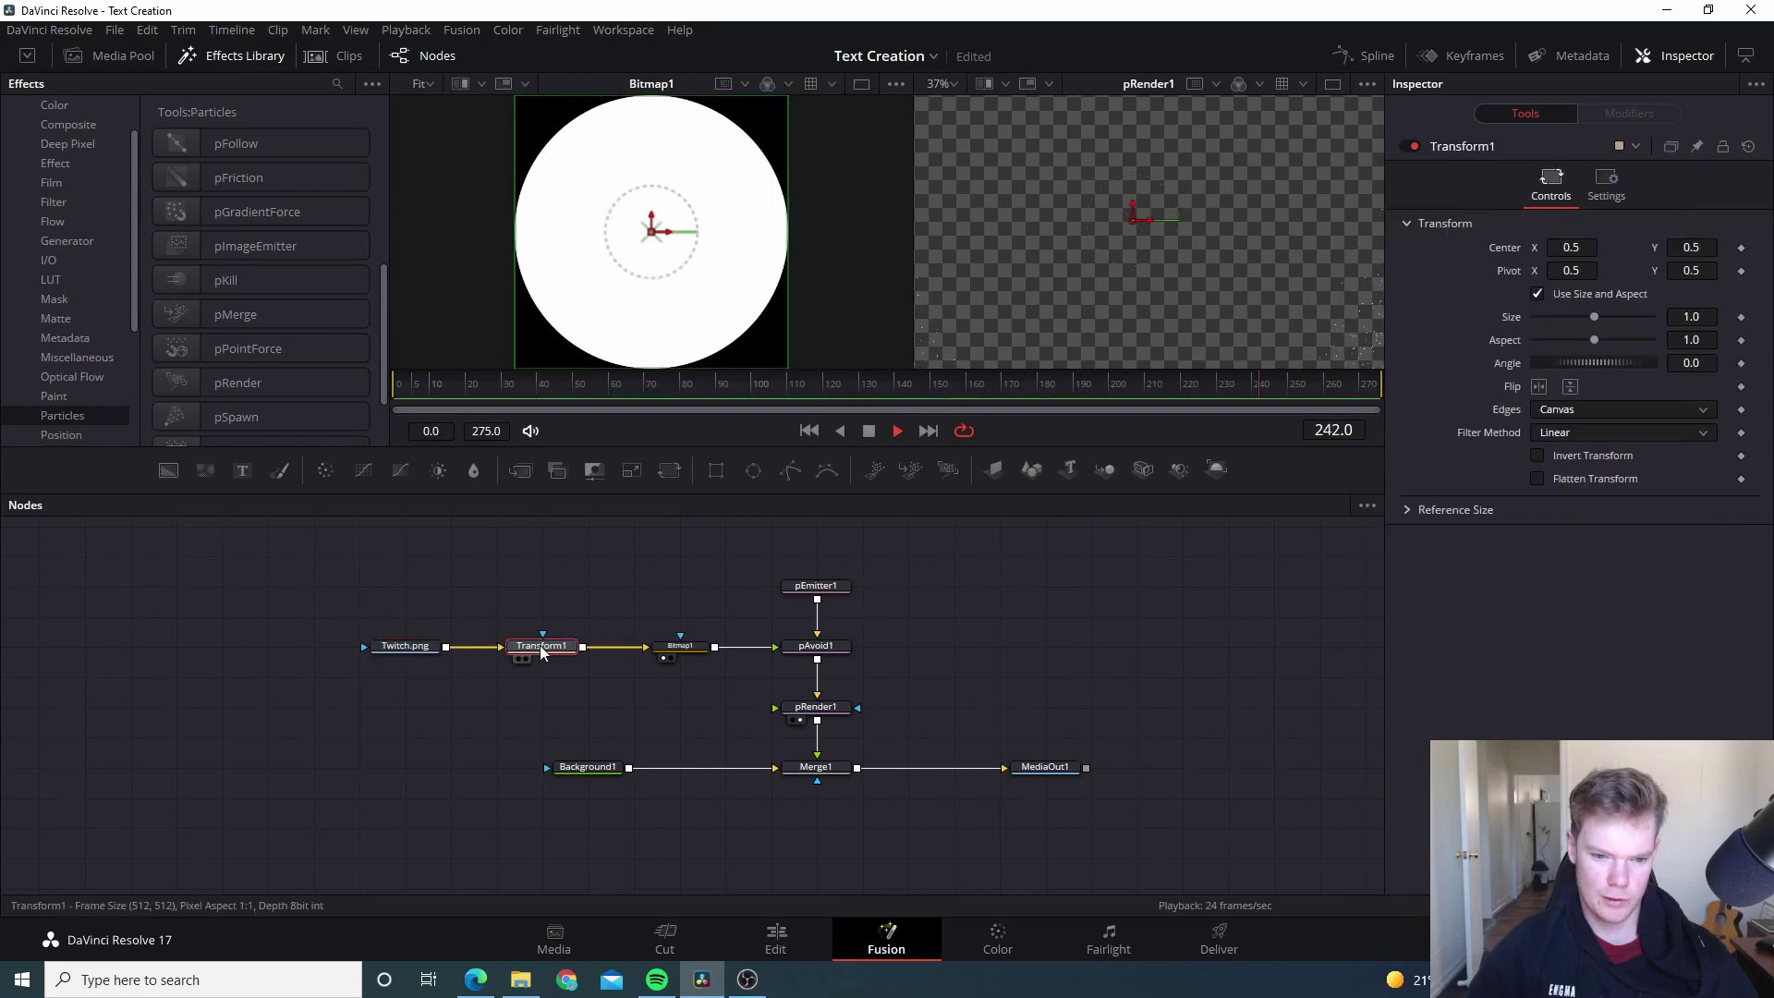
pyautogui.moveTo(1593, 318); pyautogui.dragTo(1580, 321)
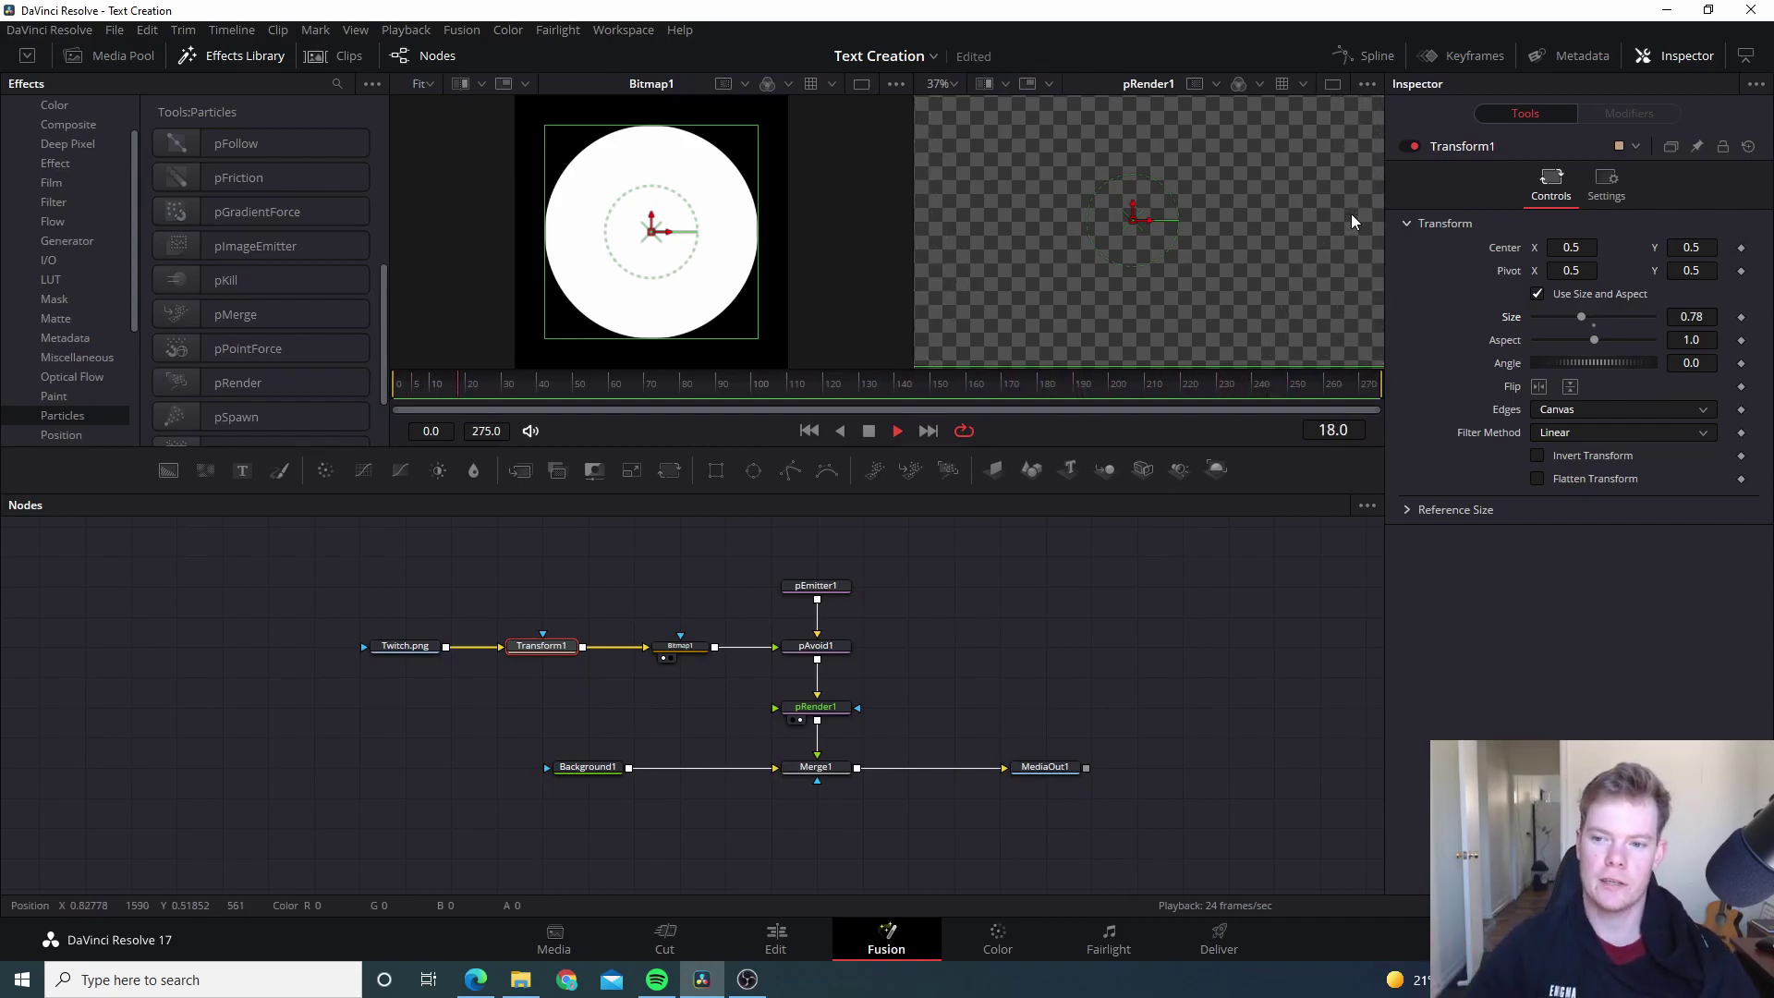
pyautogui.moveTo(1580, 317); pyautogui.dragTo(1552, 316)
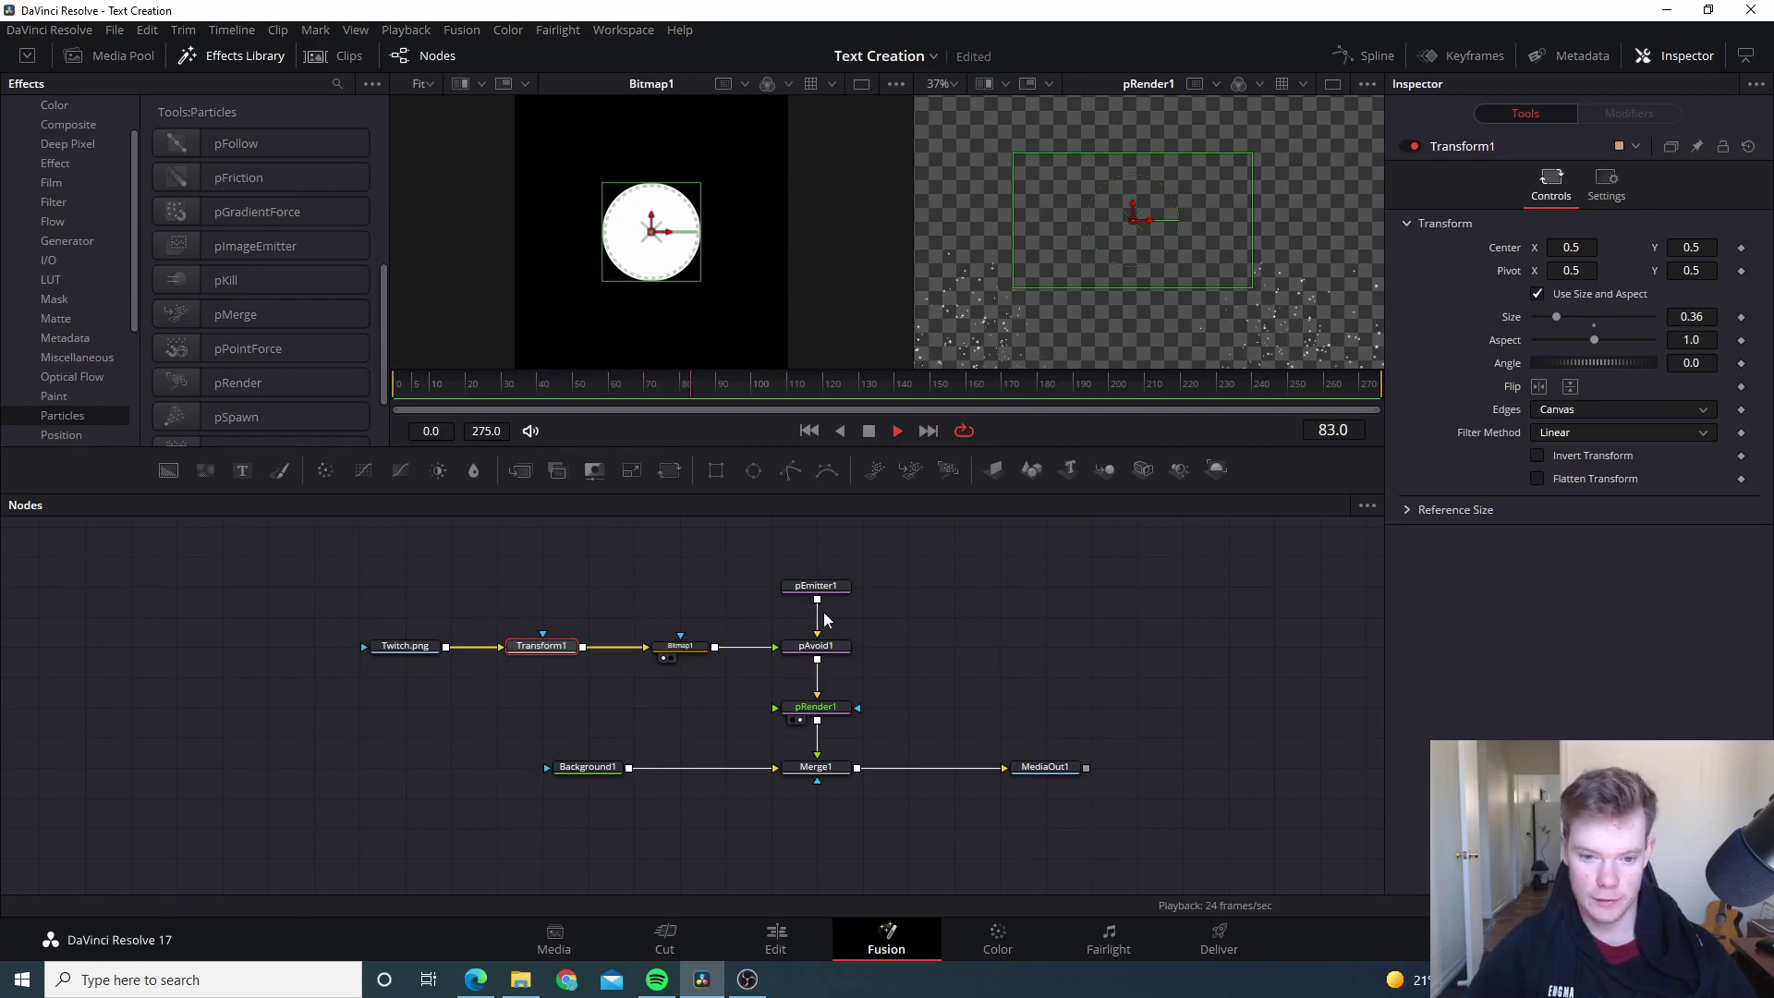
# Step: Move pEmitter1's emission region straight up, closer to the Twitch logo mask, and view it against the whole frame
pyautogui.click(818, 586)
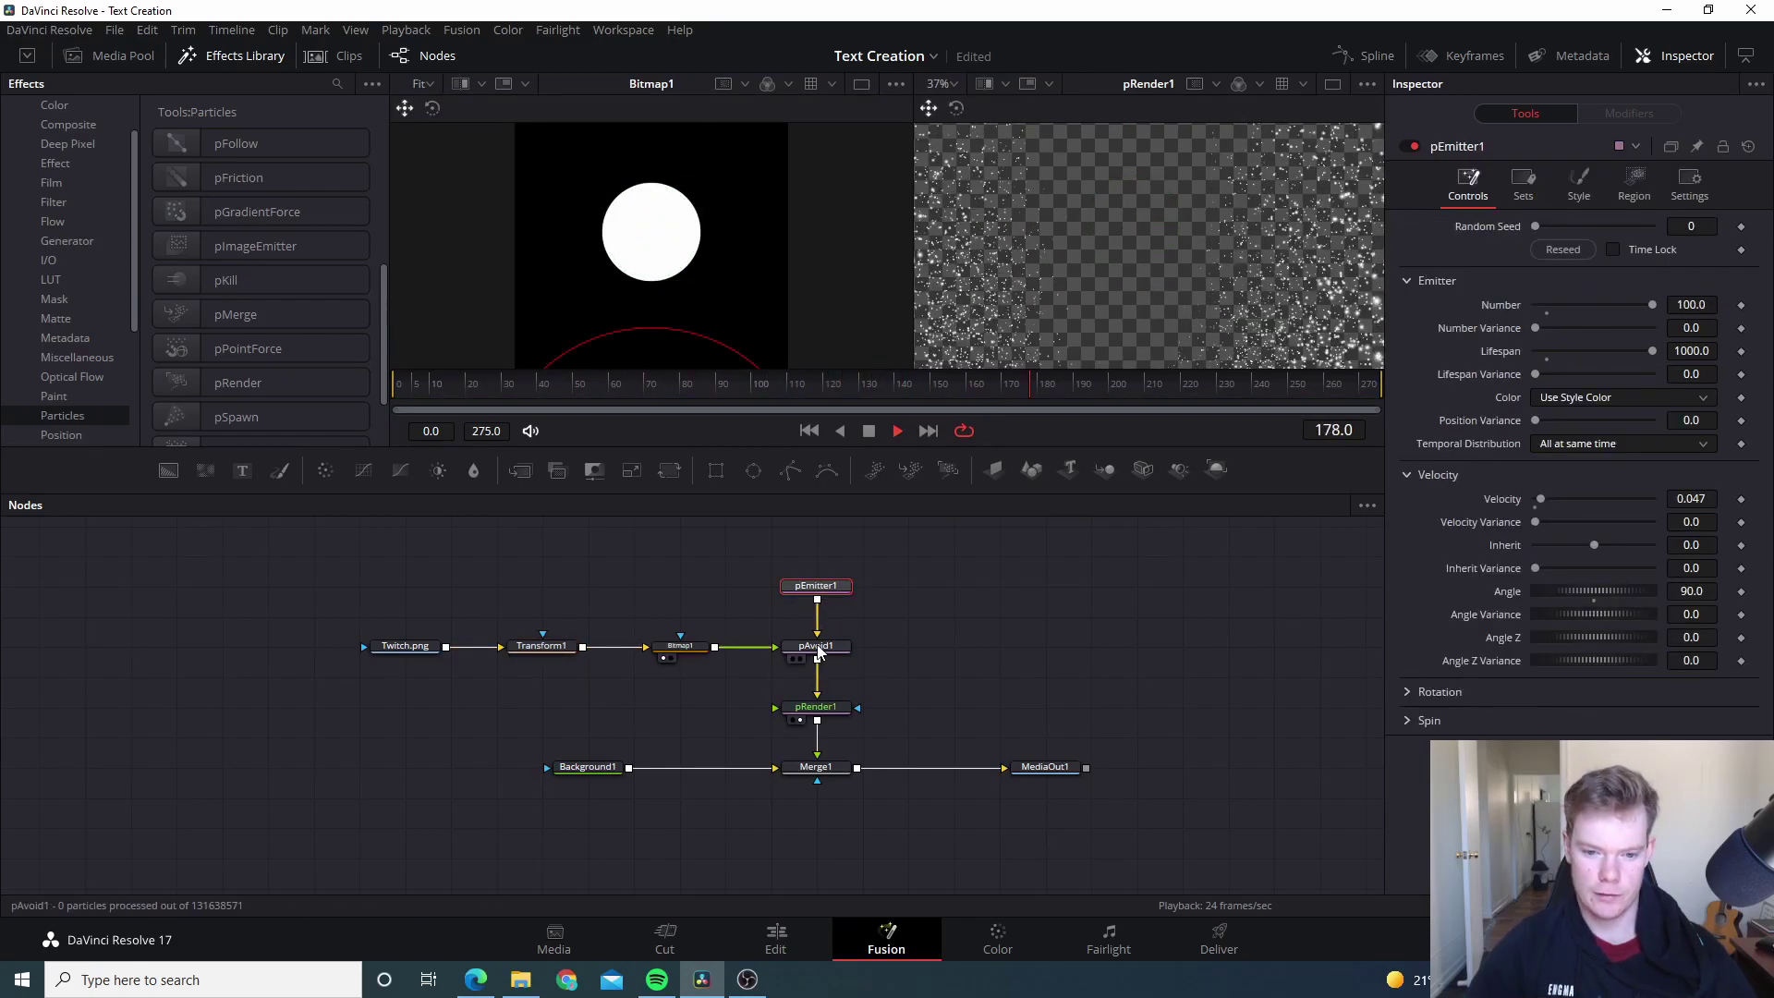
pyautogui.scroll(-2, 741, 267)
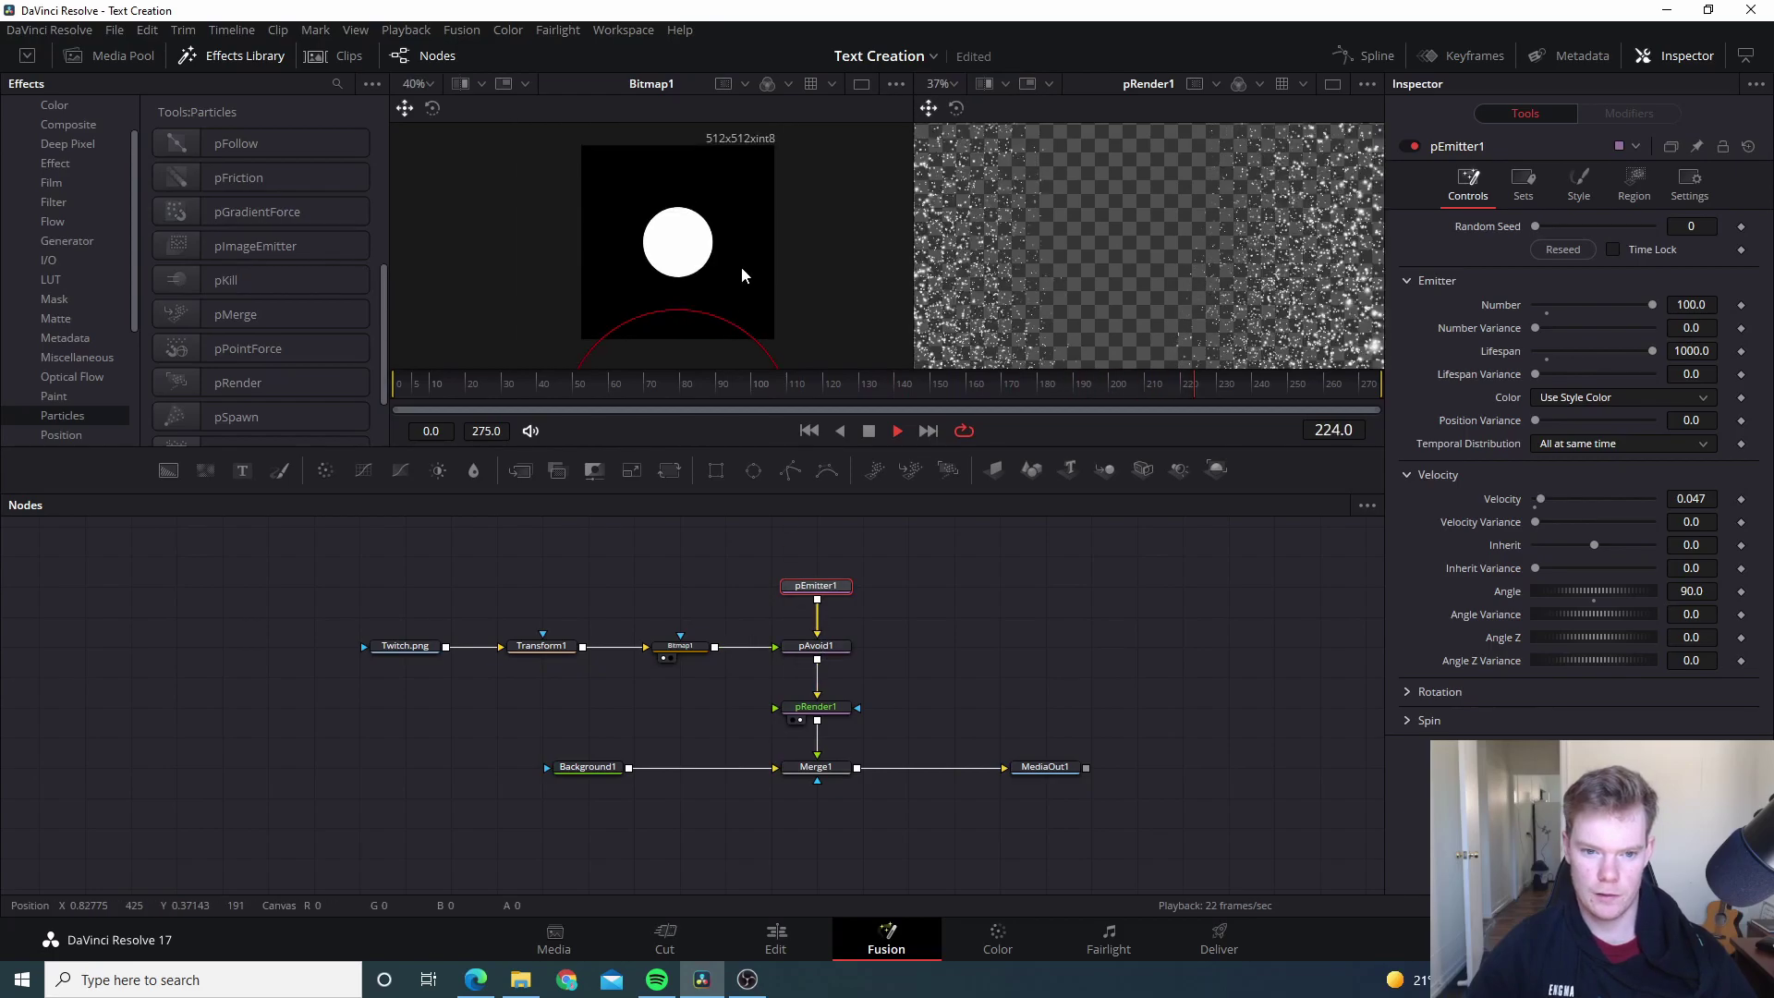
pyautogui.moveTo(758, 307); pyautogui.dragTo(764, 202)
pyautogui.moveTo(684, 311); pyautogui.dragTo(685, 265)
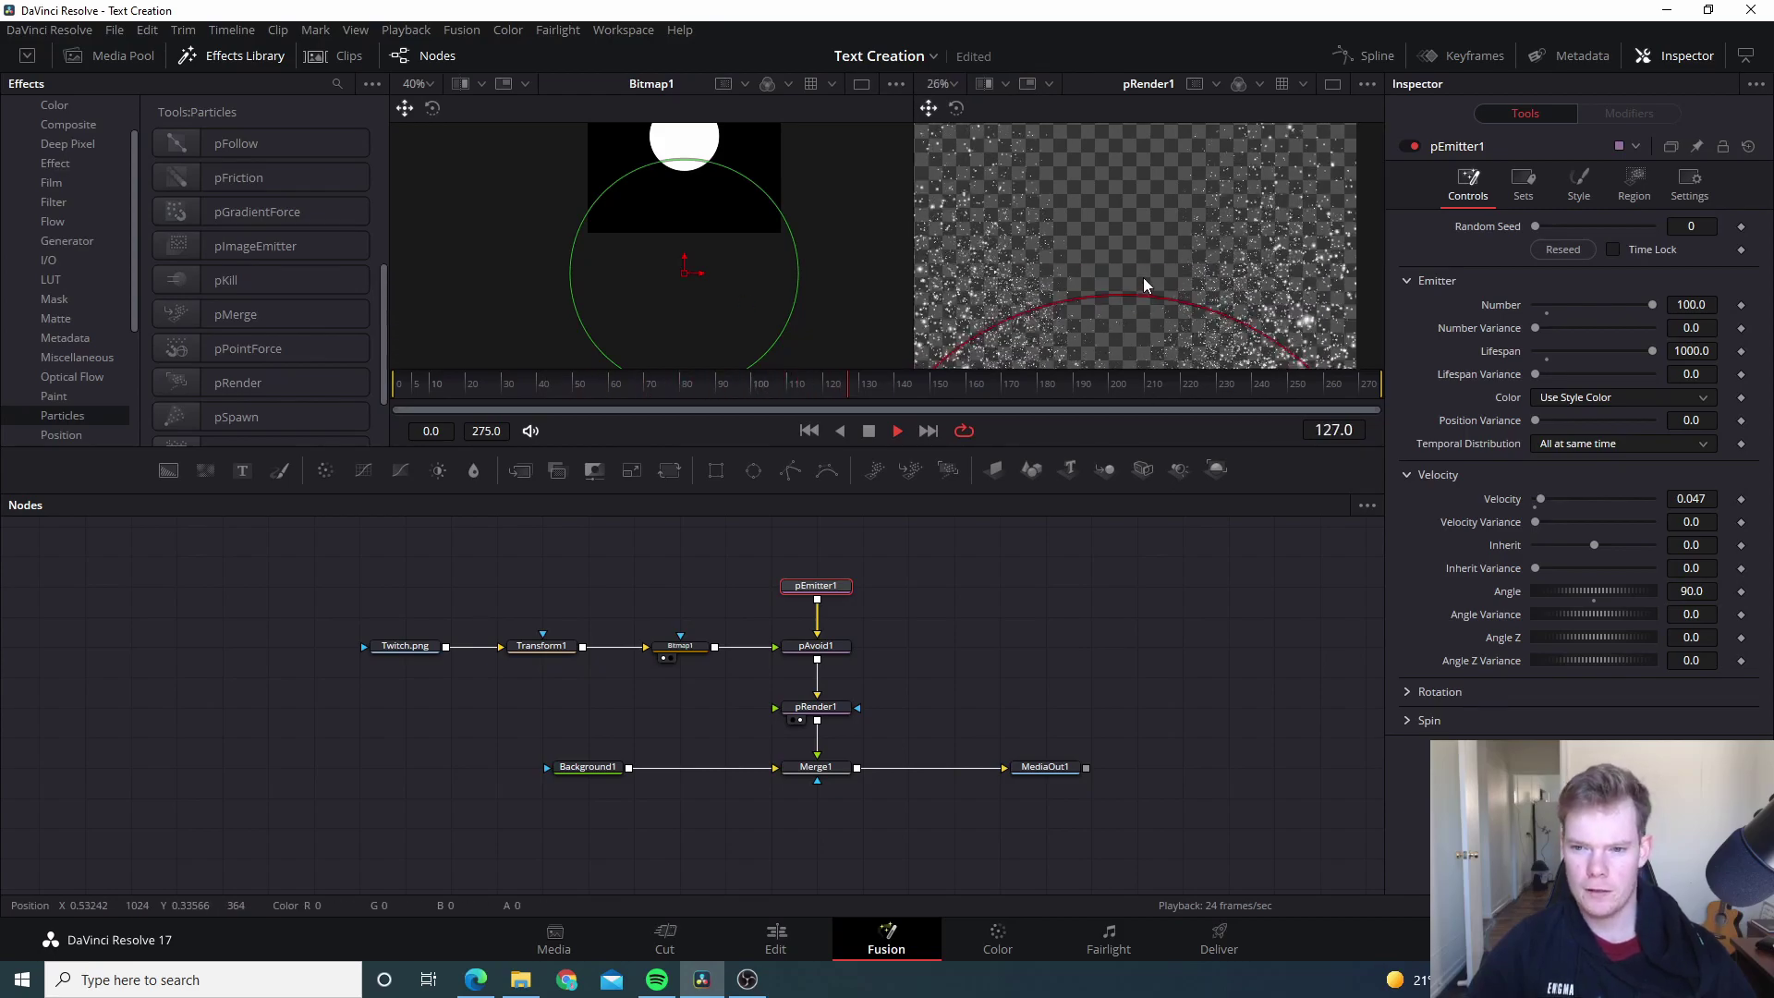
pyautogui.scroll(-2, 1160, 281)
pyautogui.moveTo(1181, 265); pyautogui.dragTo(1192, 268)
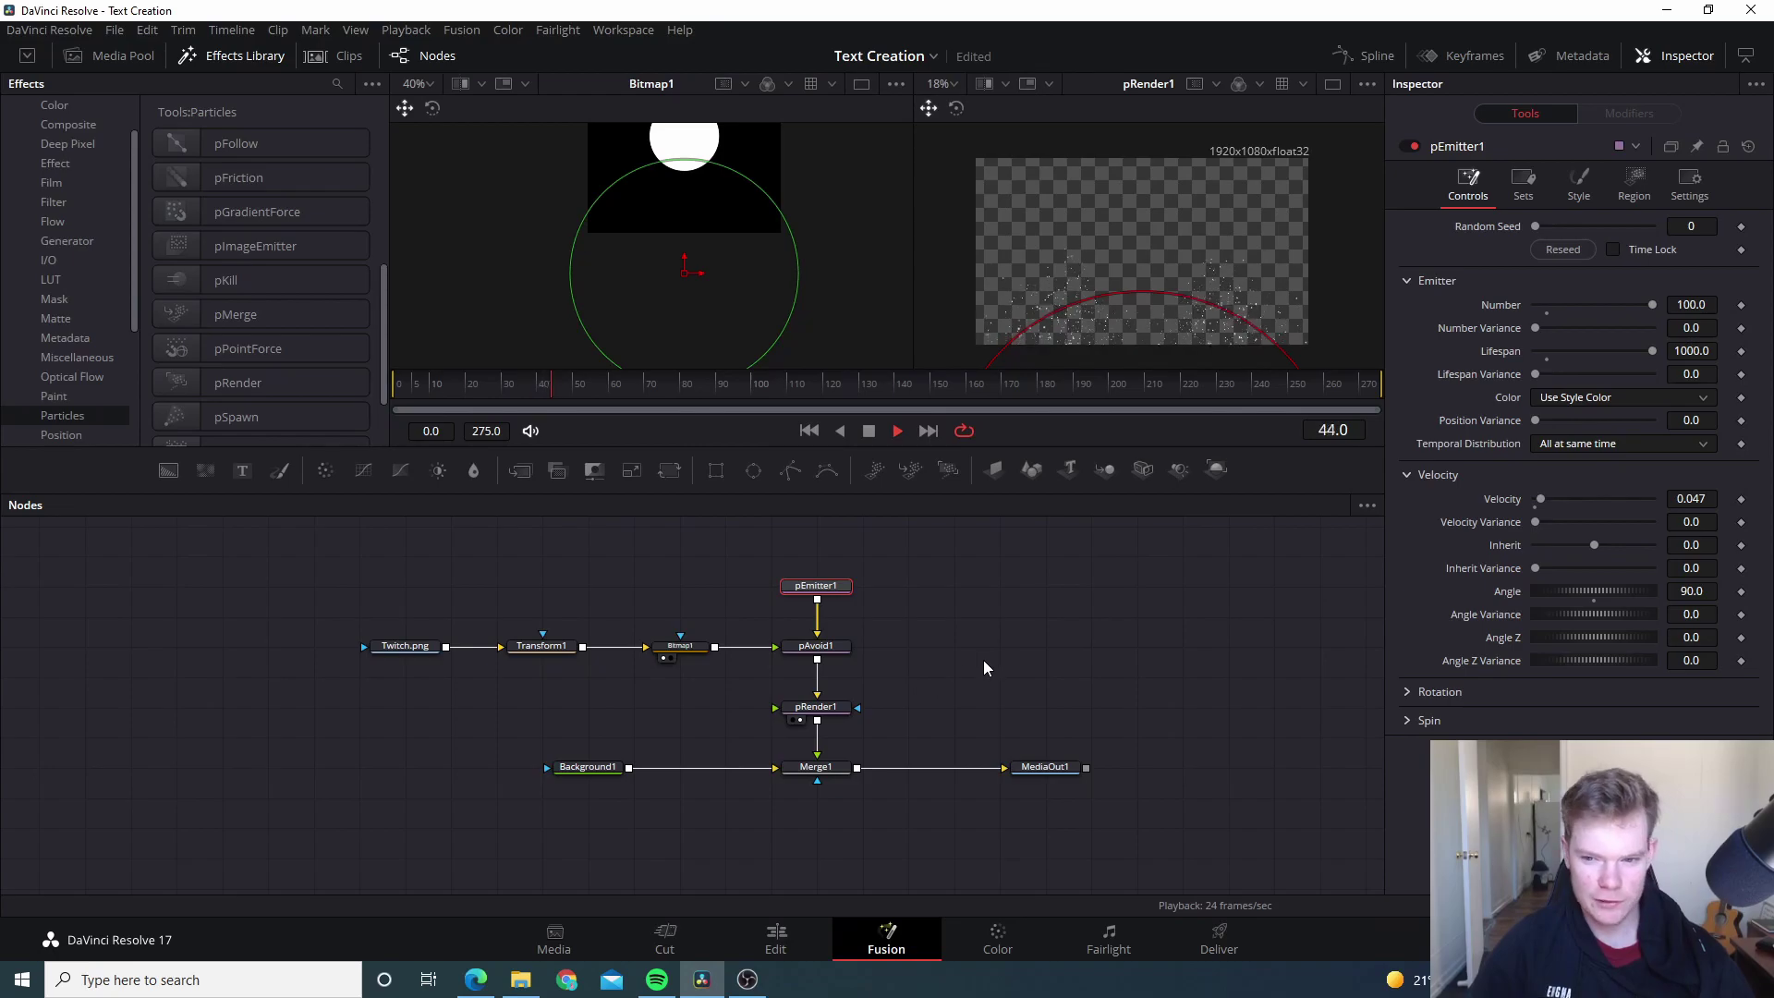
# Step: Set pAvoid1's Distance to 0.039 and its Strength to 0.417
pyautogui.click(817, 647)
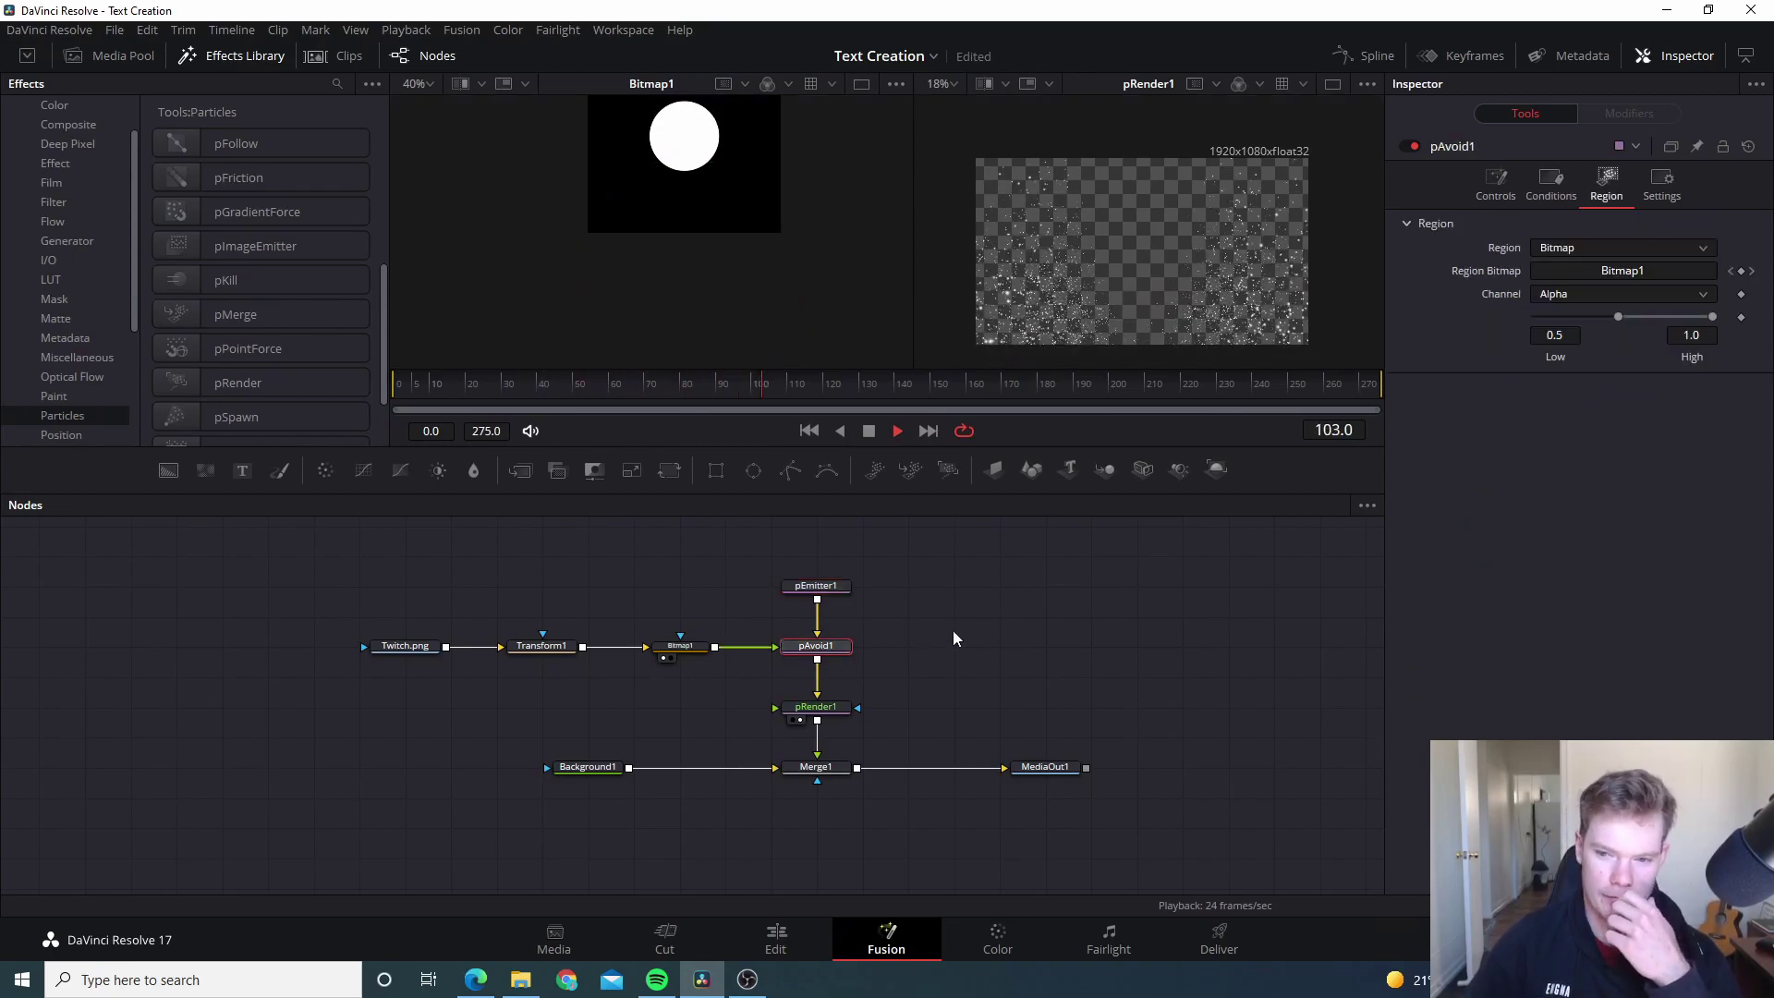
pyautogui.click(1494, 188)
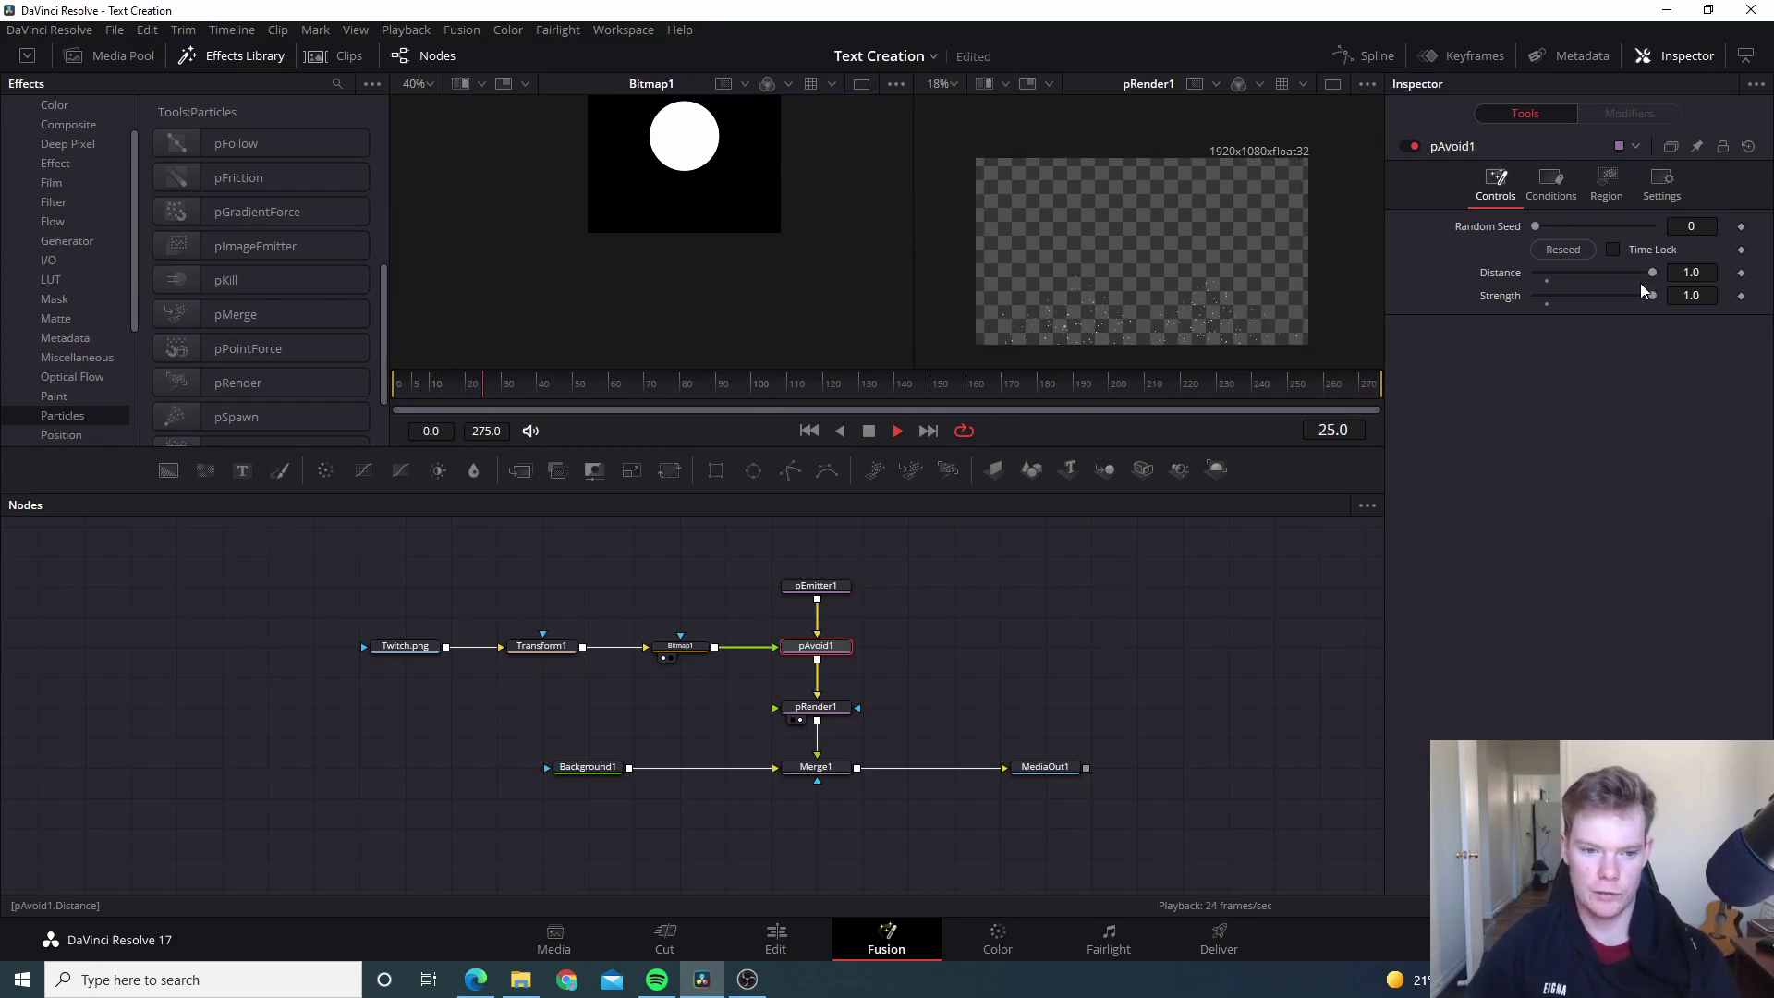
pyautogui.moveTo(1654, 273); pyautogui.dragTo(1540, 280)
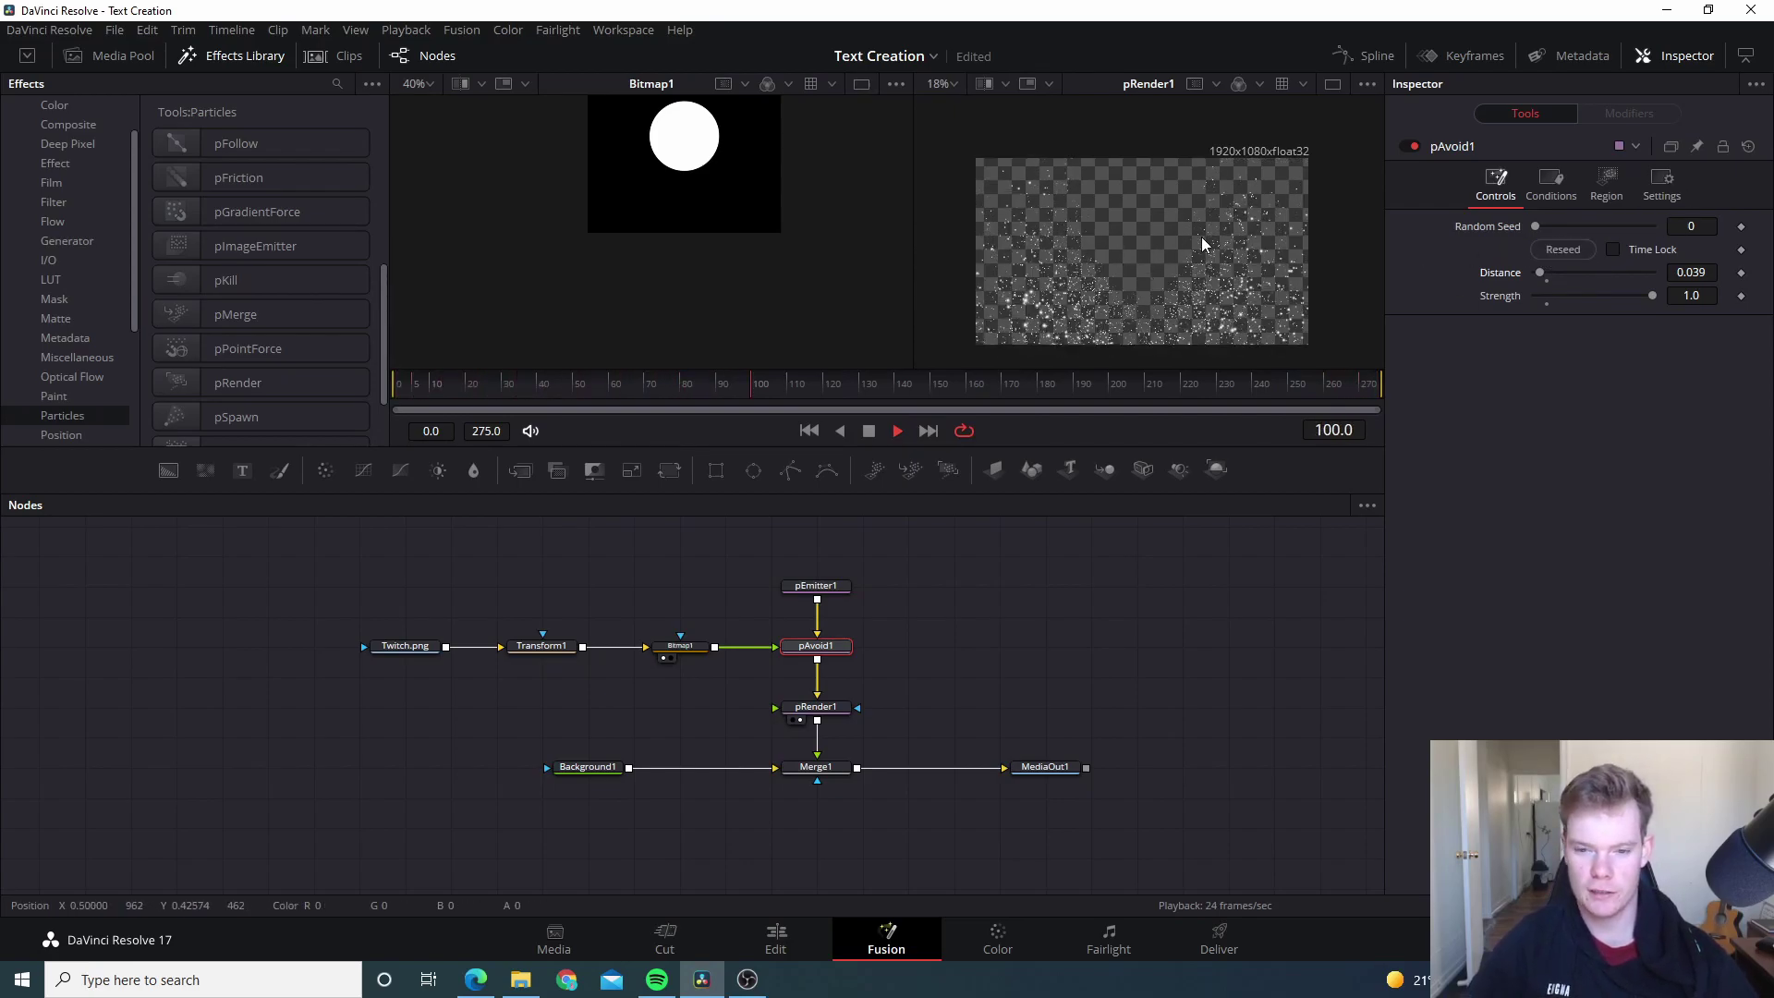
pyautogui.moveTo(1651, 295); pyautogui.dragTo(1530, 297)
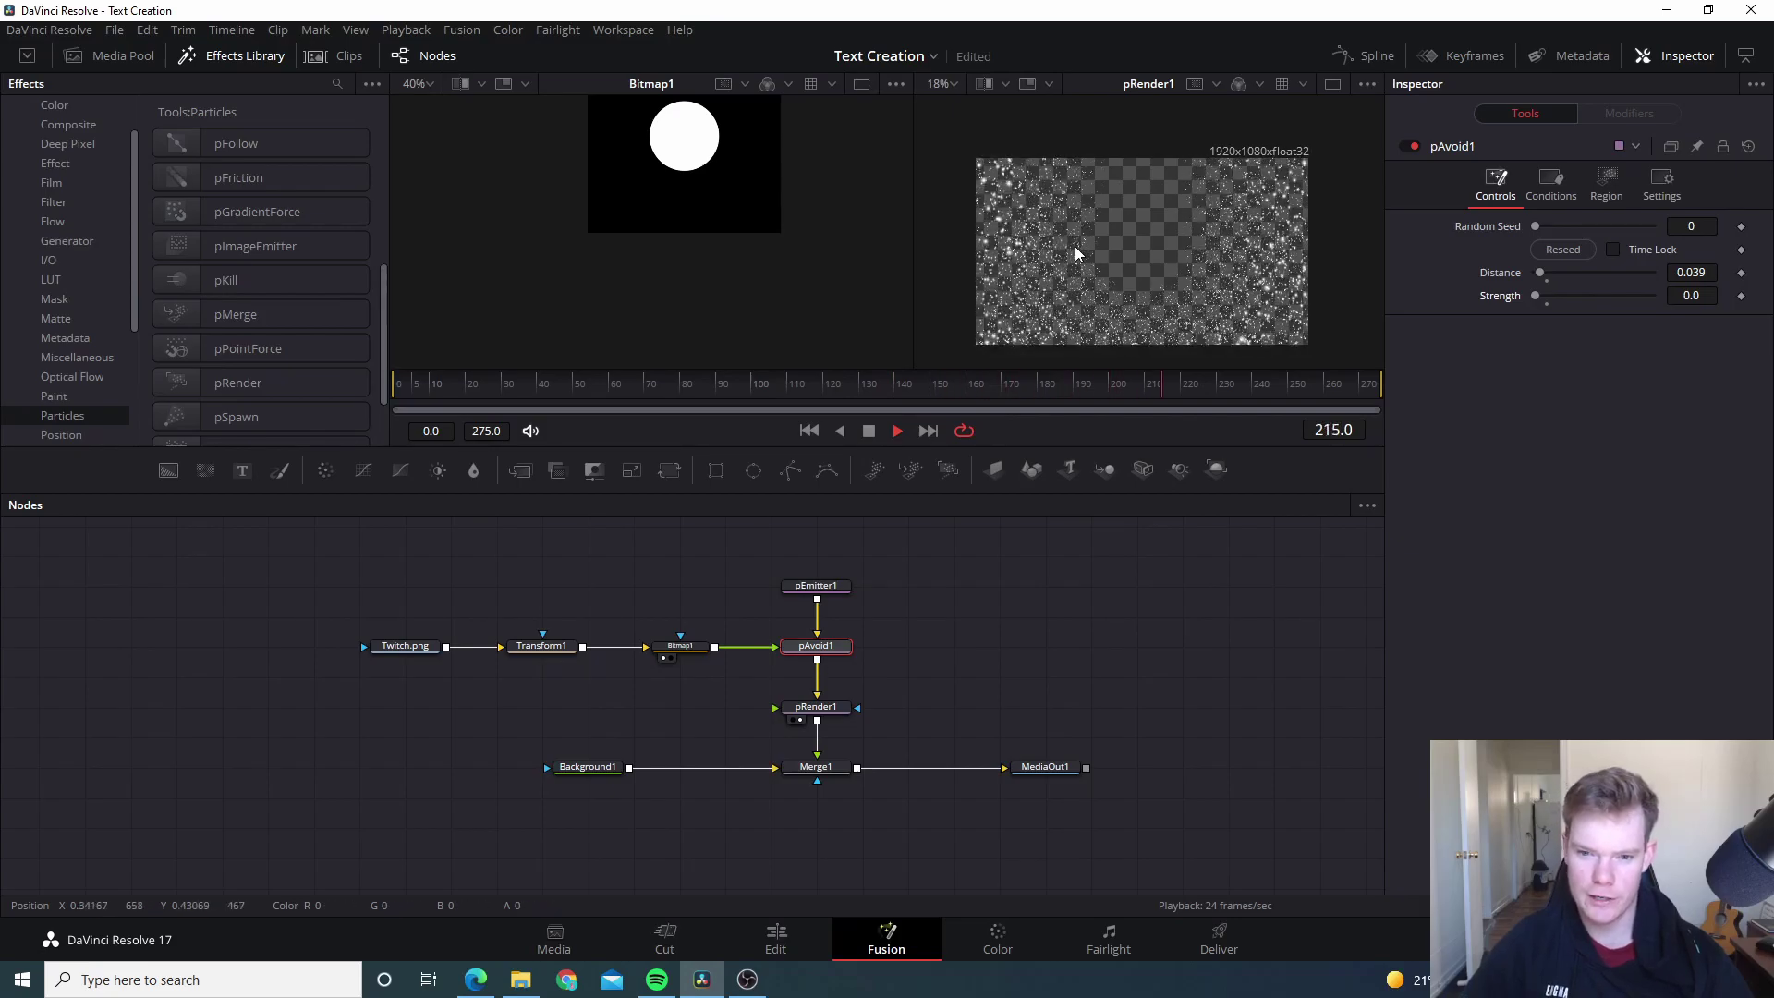
pyautogui.moveTo(1535, 297); pyautogui.dragTo(1539, 301)
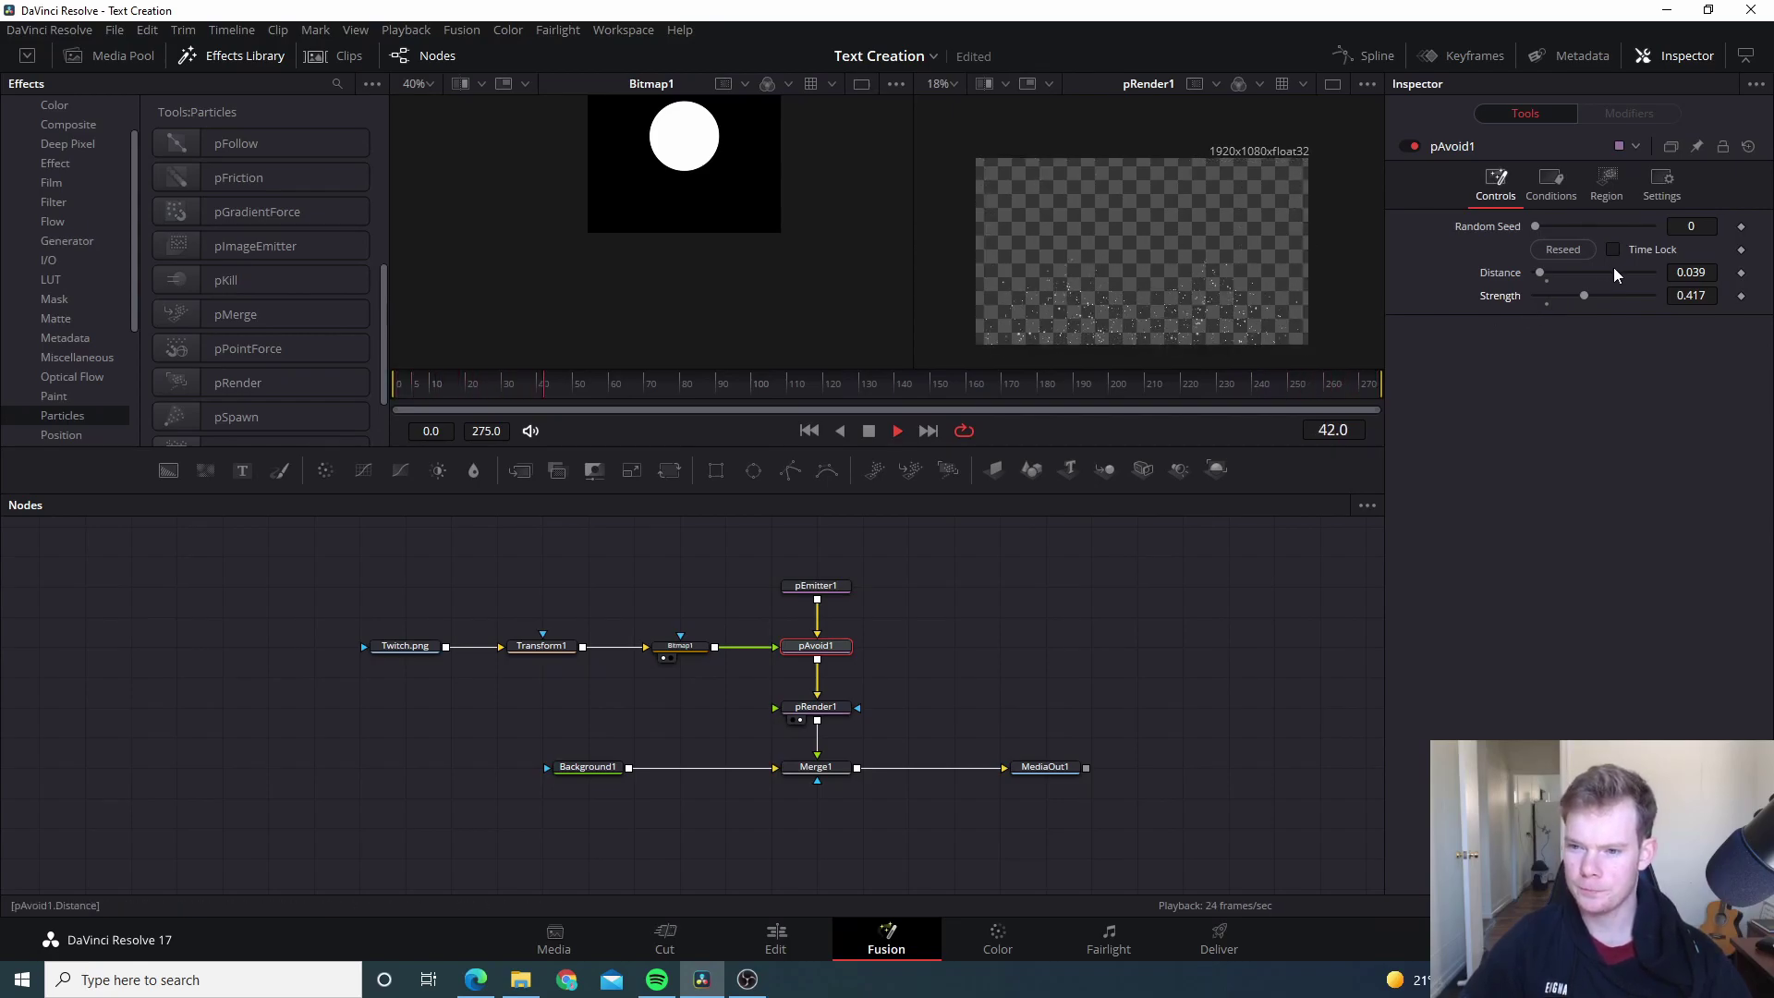
# Step: Try lower Probability values for pAvoid1, down to 0.425, 0.087 and 0.071, and return it to its maximum
pyautogui.click(1551, 184)
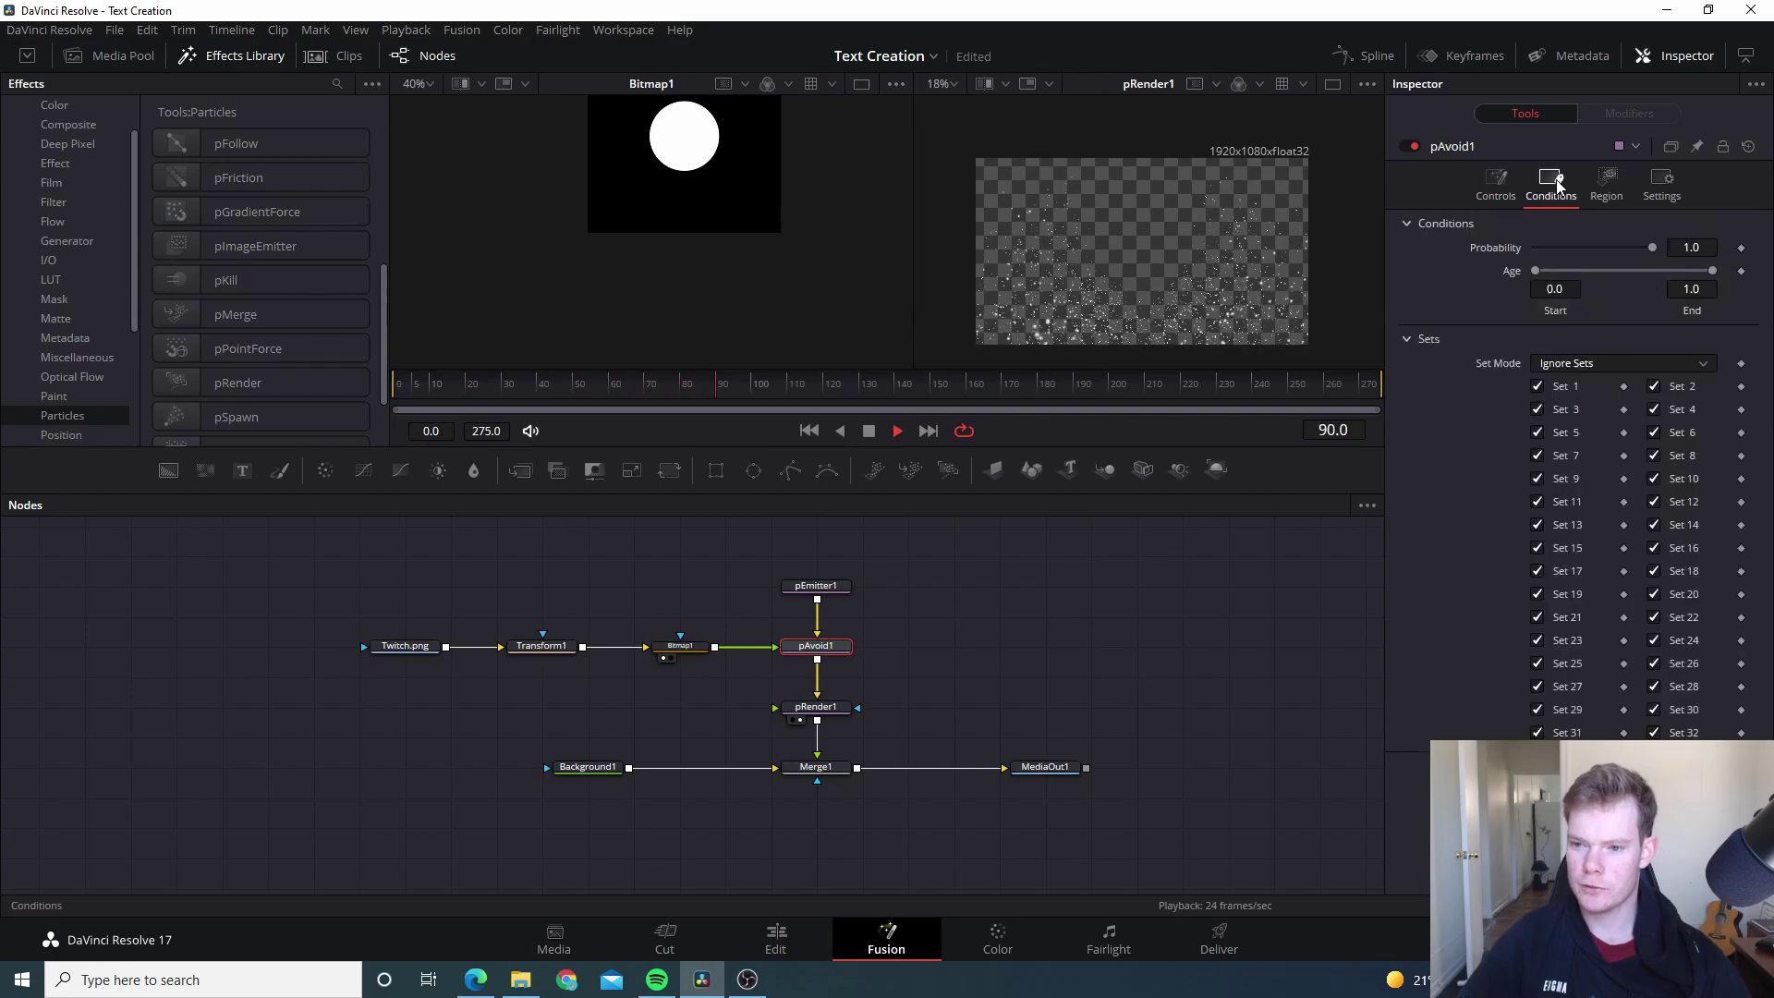
pyautogui.moveTo(1653, 247); pyautogui.dragTo(1584, 248)
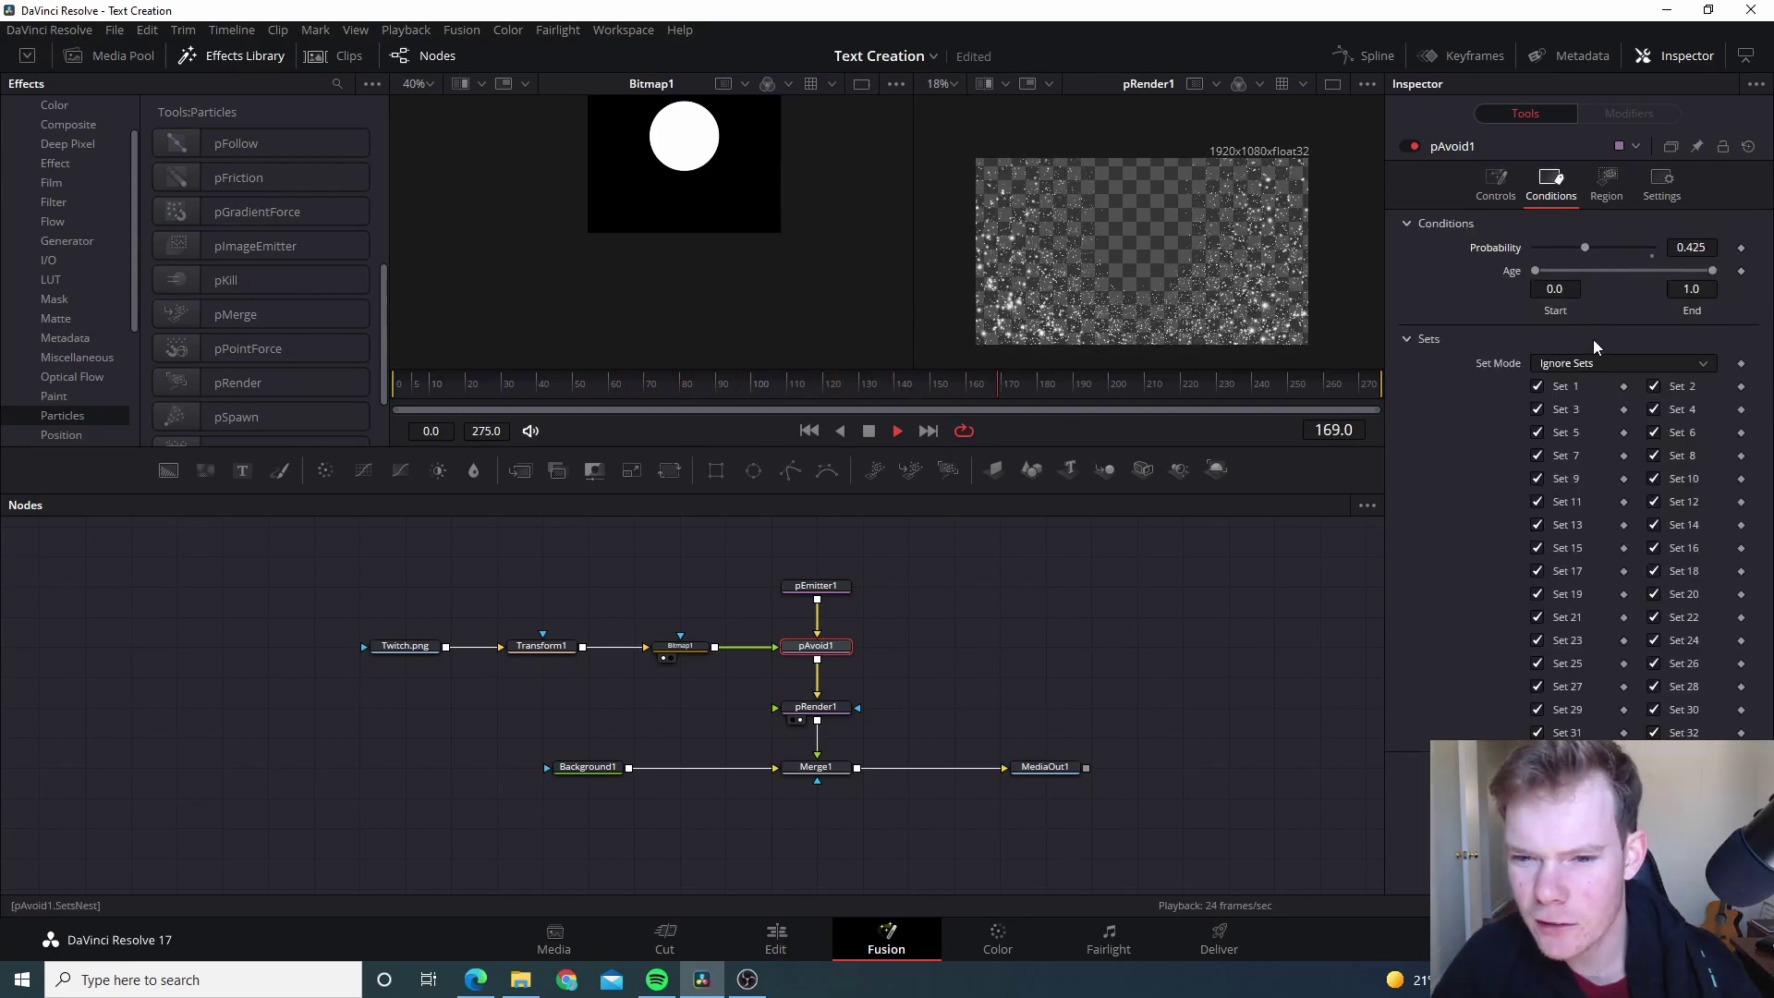
pyautogui.moveTo(1585, 247); pyautogui.dragTo(1545, 248)
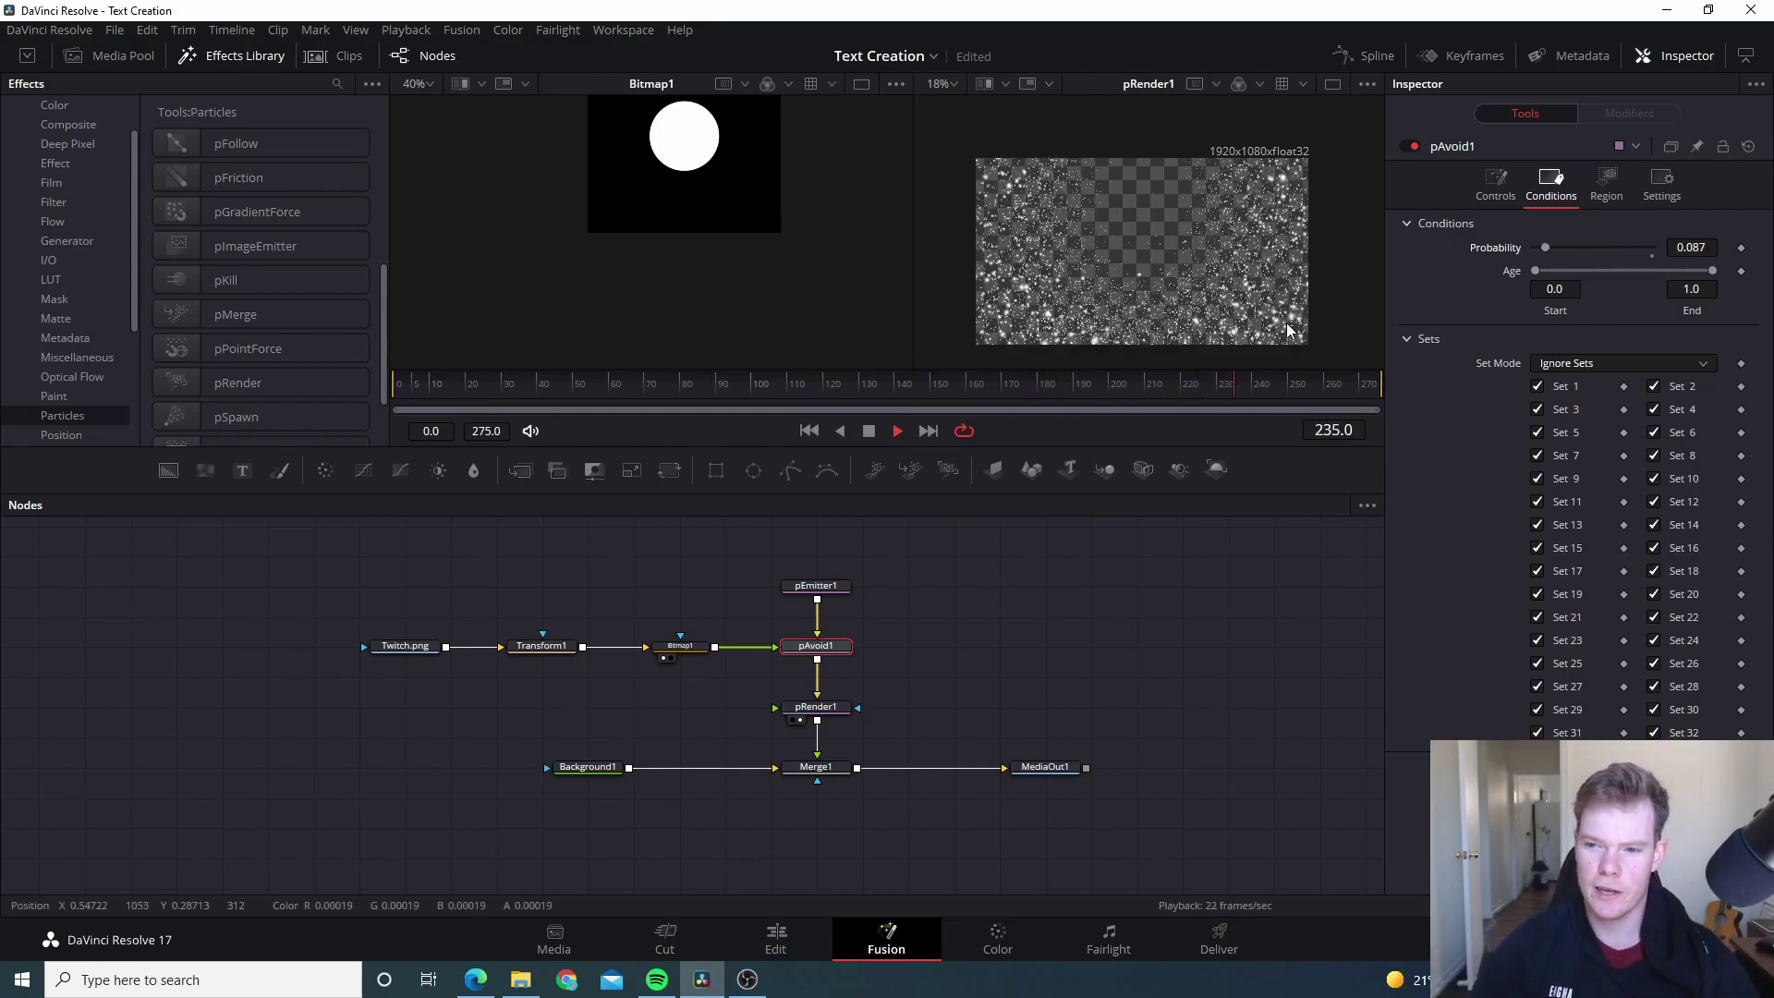
pyautogui.moveTo(1546, 250); pyautogui.dragTo(1543, 250)
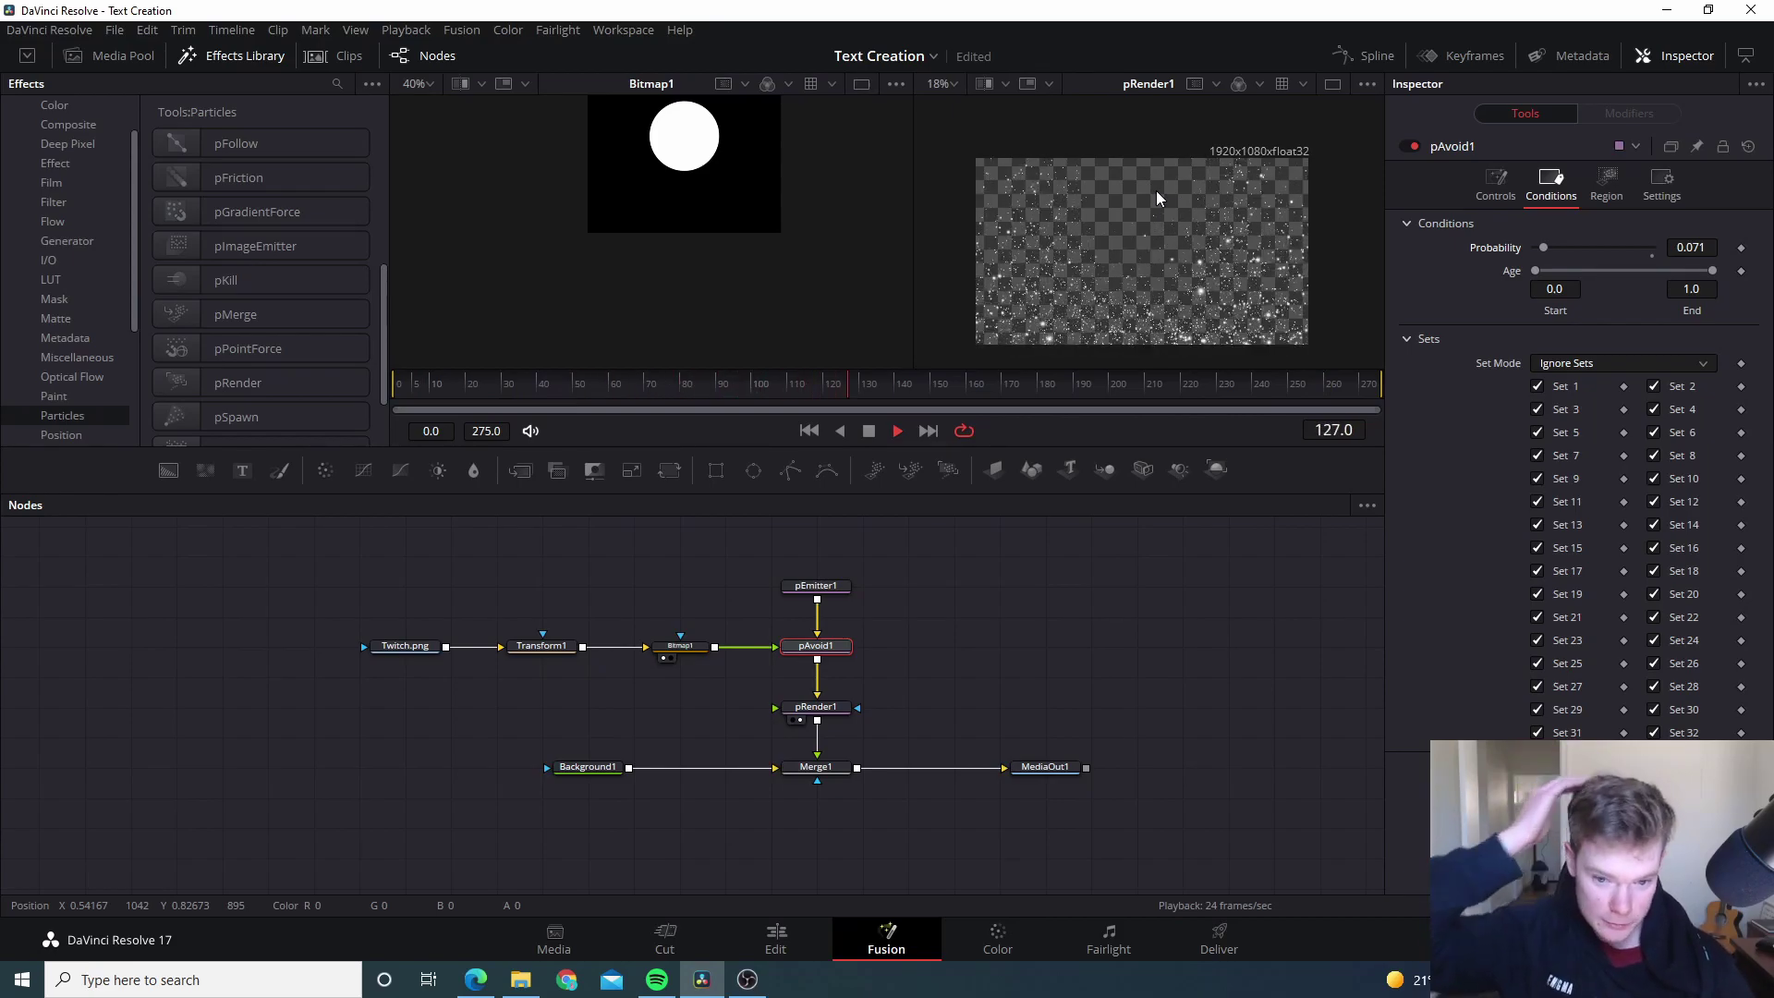
pyautogui.moveTo(1544, 247); pyautogui.dragTo(1654, 249)
# Step: Set Bitmap1's Channel to Luminance and show the original Twitch.png loader in the other viewer for comparison
pyautogui.click(550, 652)
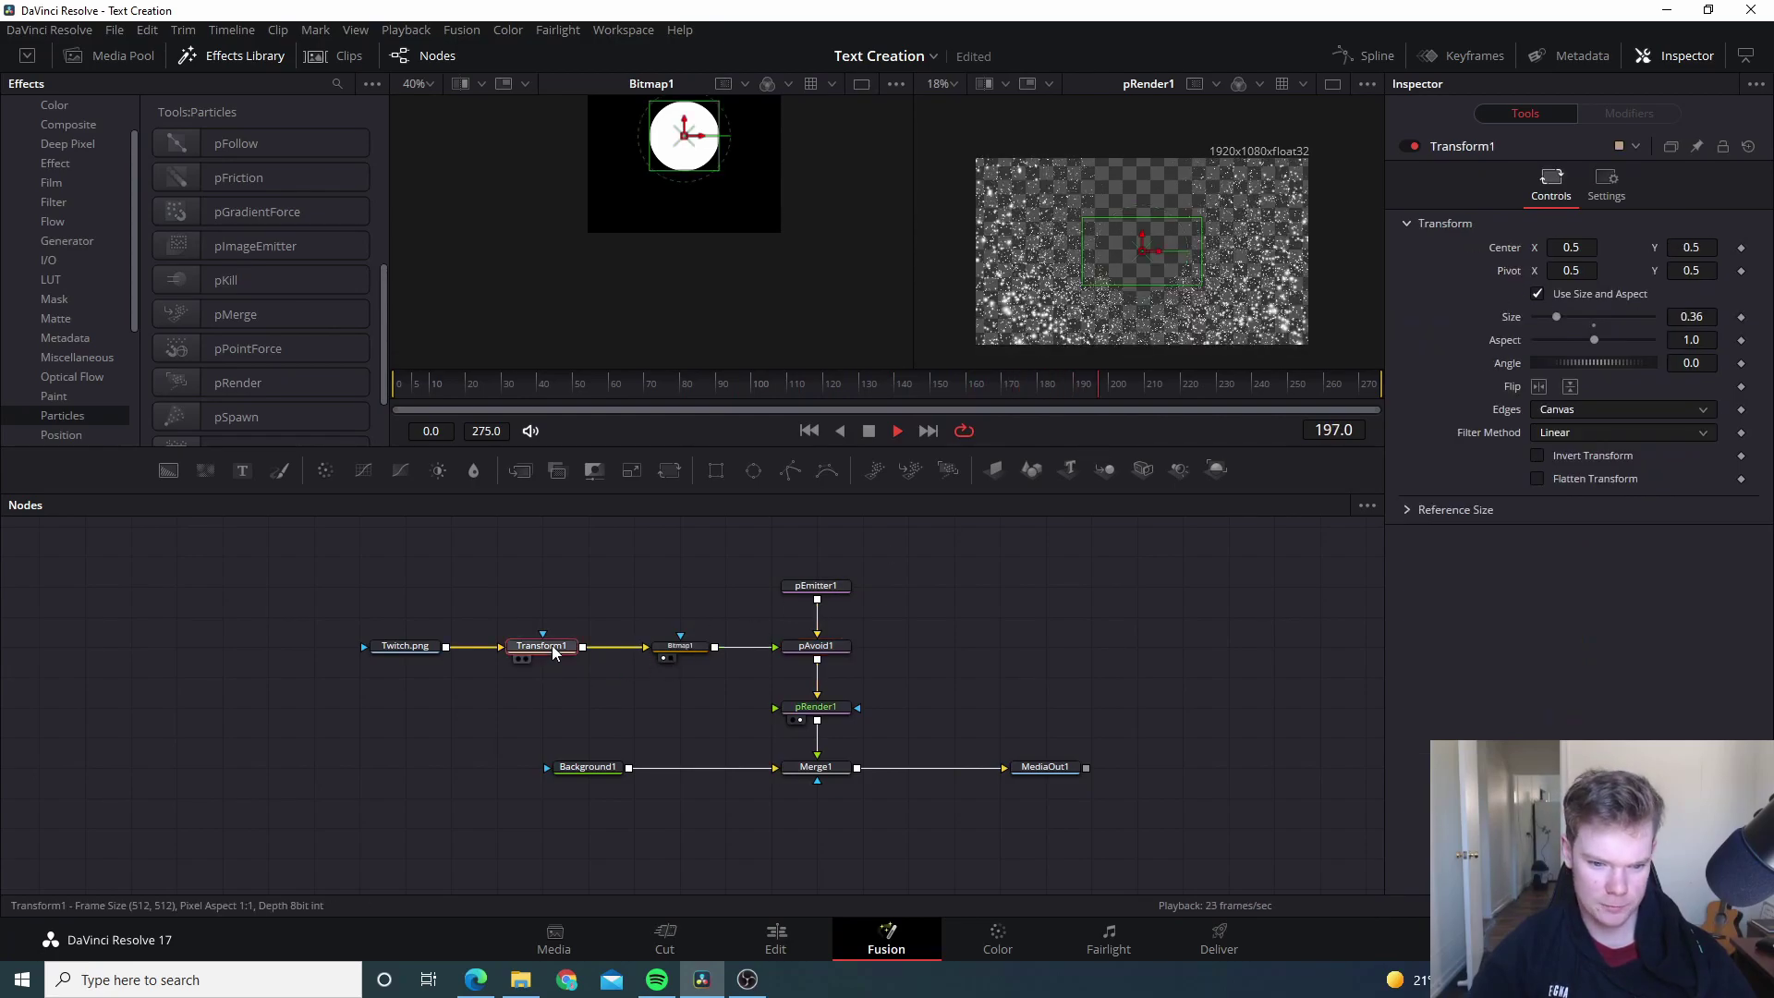
pyautogui.click(396, 647)
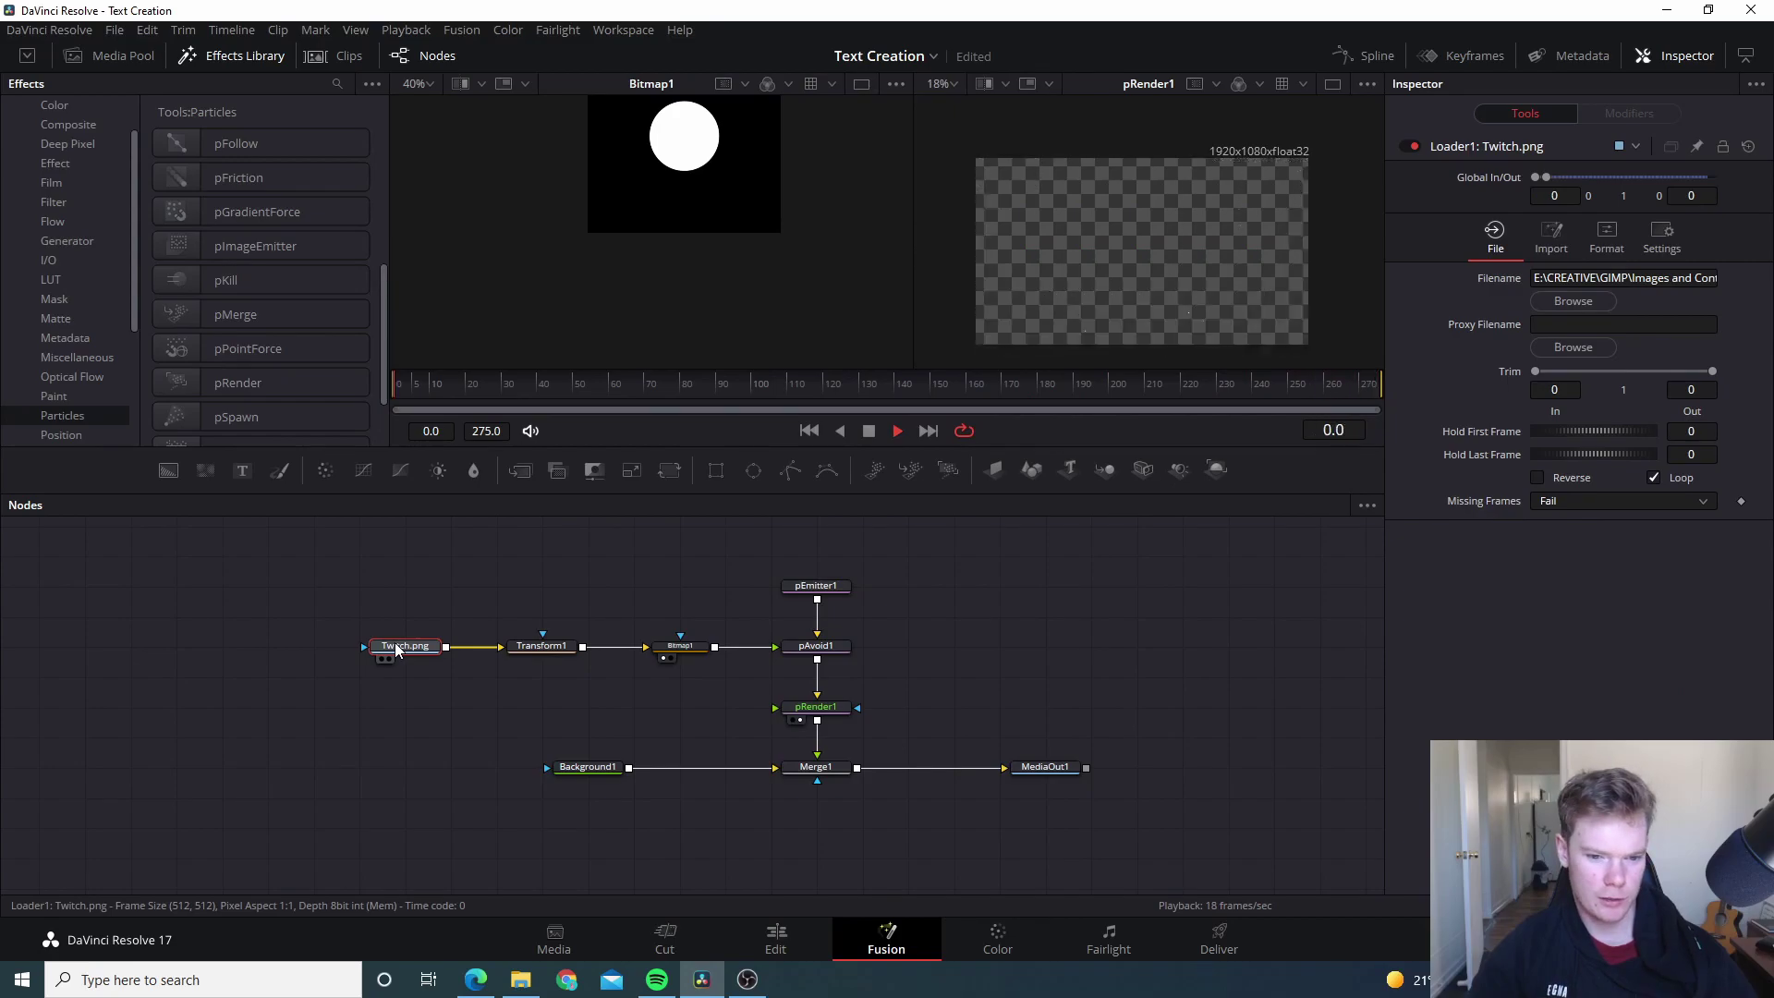
pyautogui.click(684, 652)
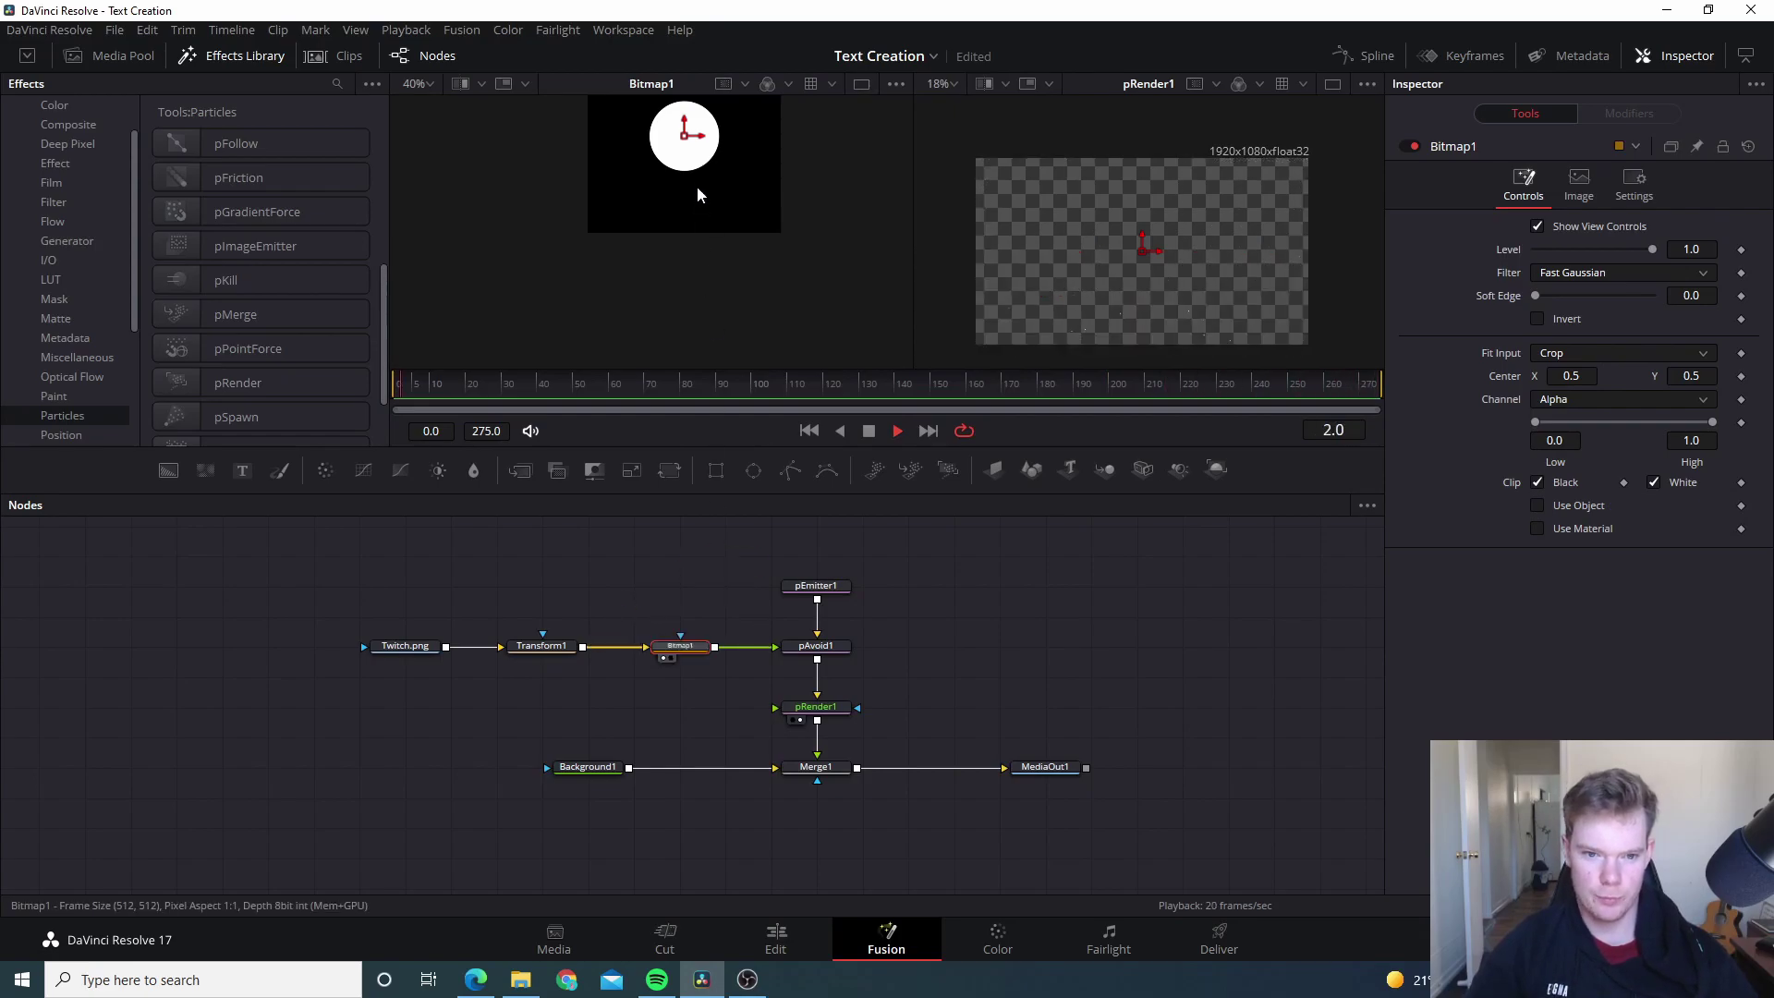
pyautogui.moveTo(718, 209); pyautogui.dragTo(728, 274)
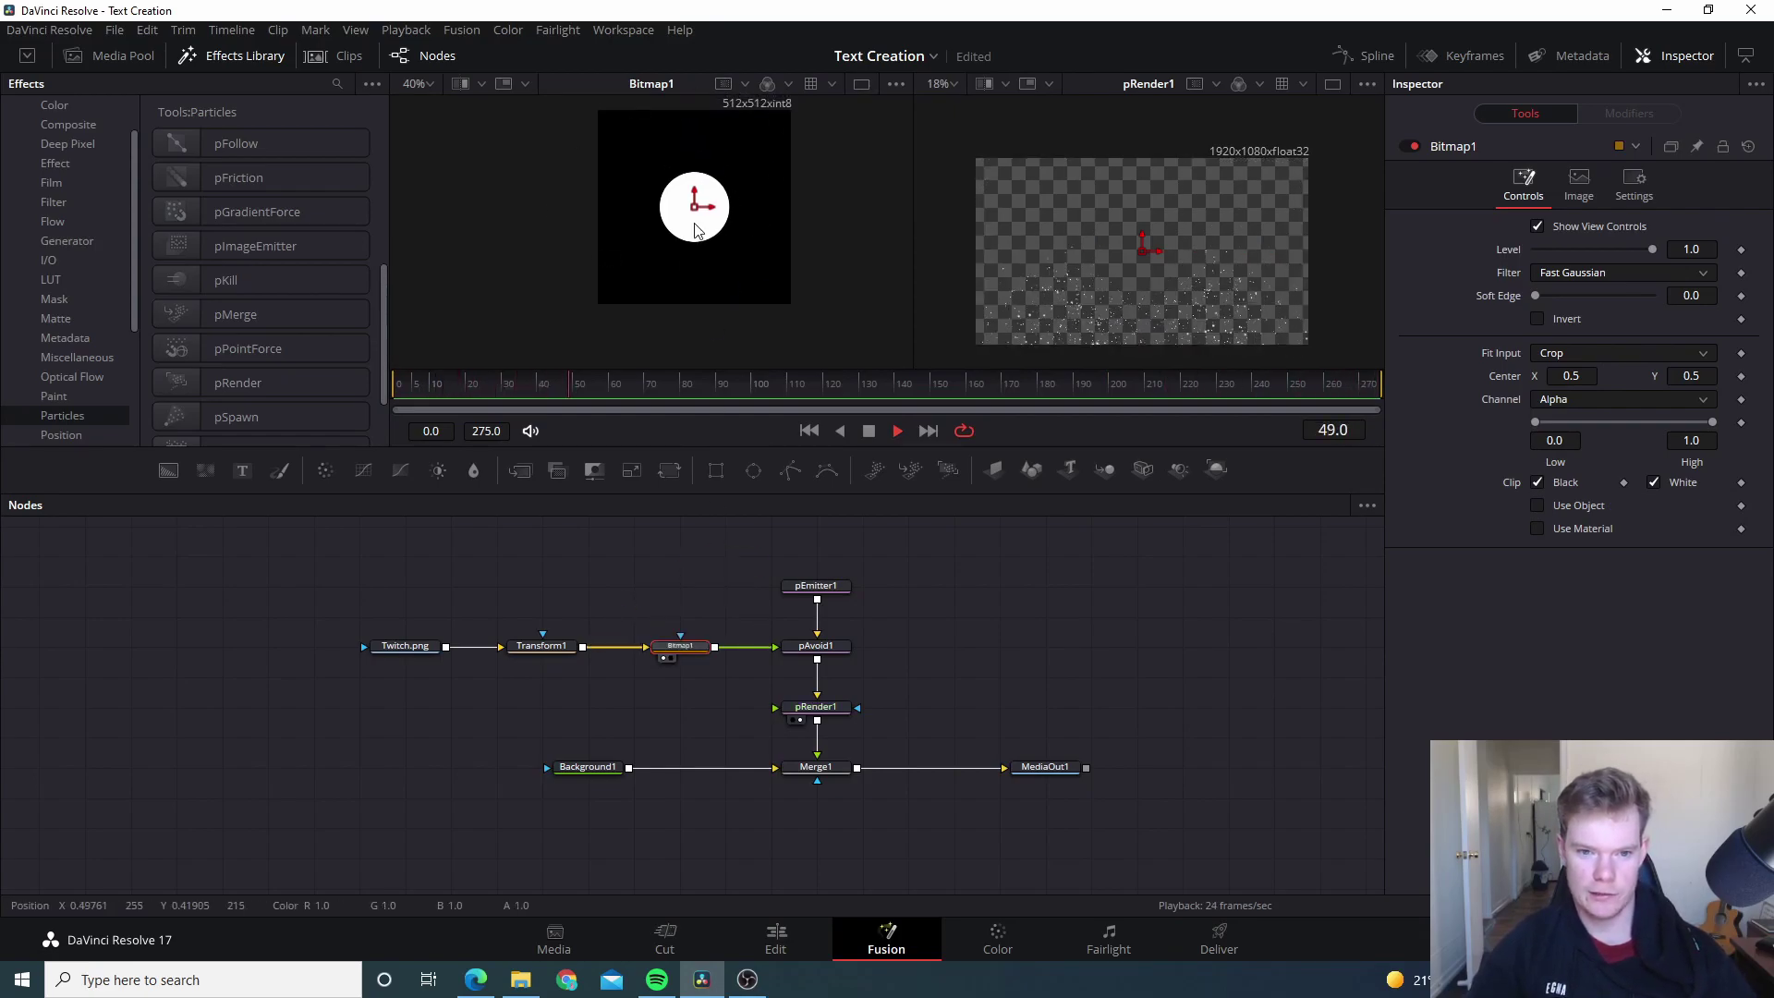
pyautogui.scroll(3, 694, 223)
pyautogui.moveTo(728, 166); pyautogui.dragTo(733, 235)
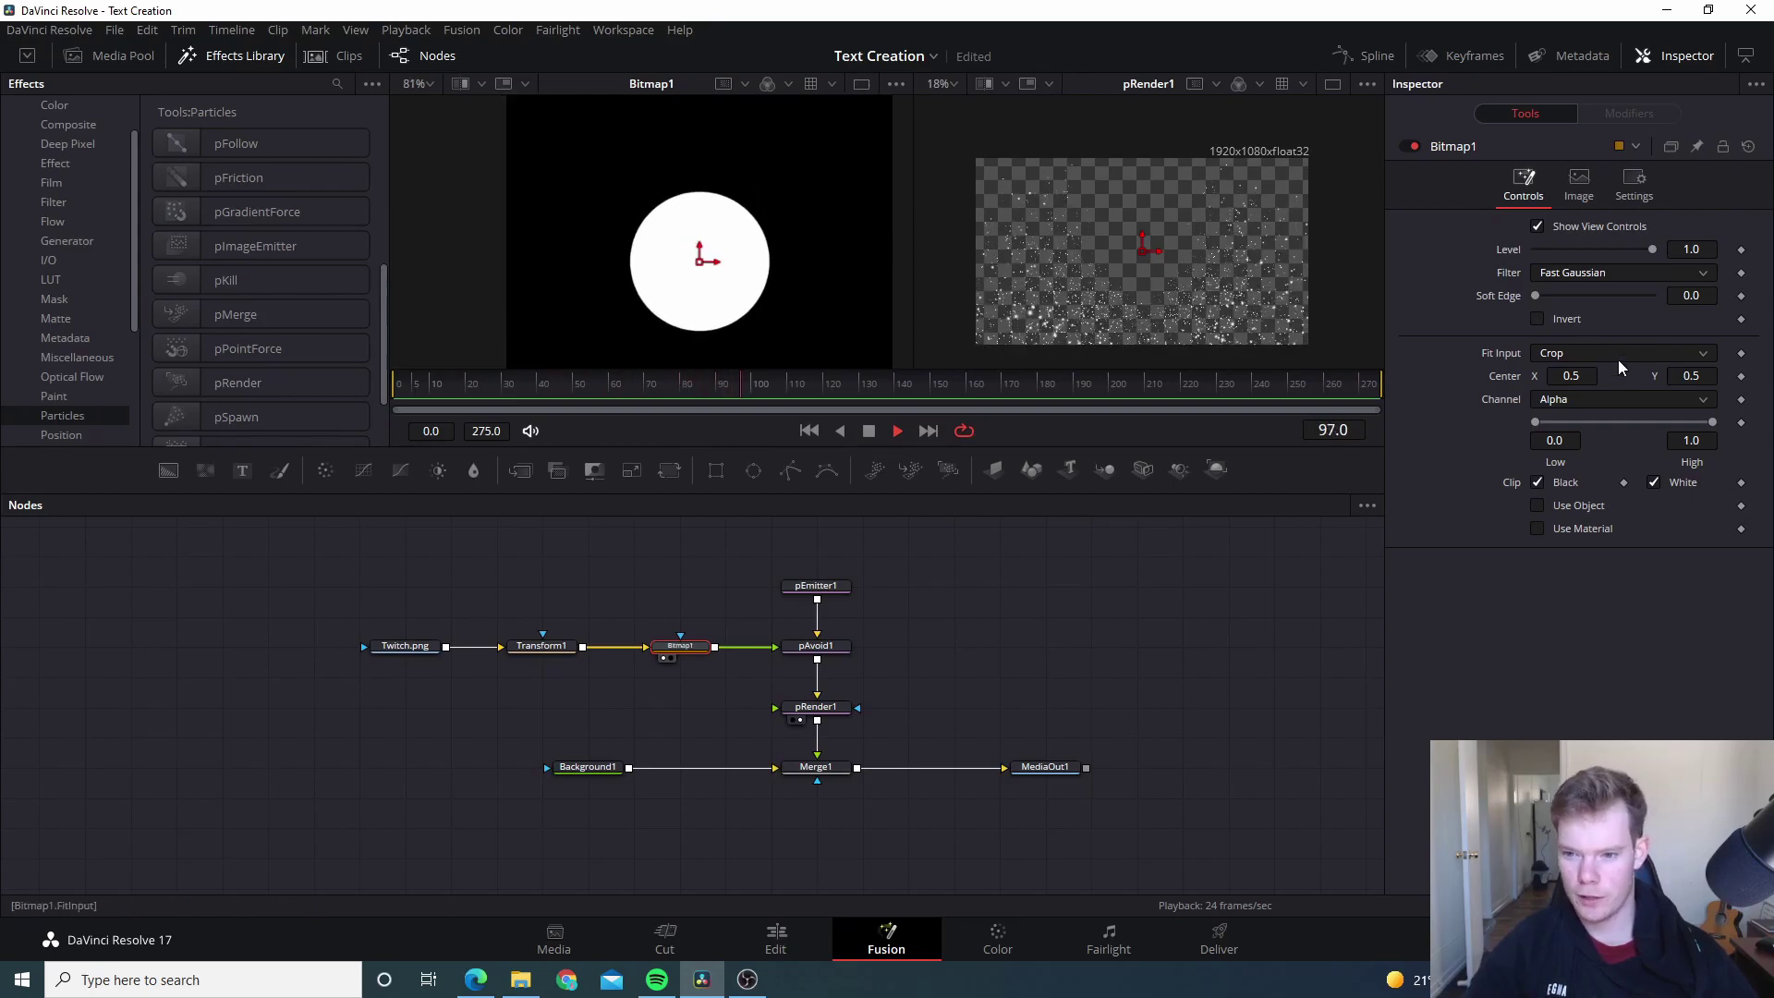
pyautogui.click(1574, 399)
pyautogui.click(1586, 494)
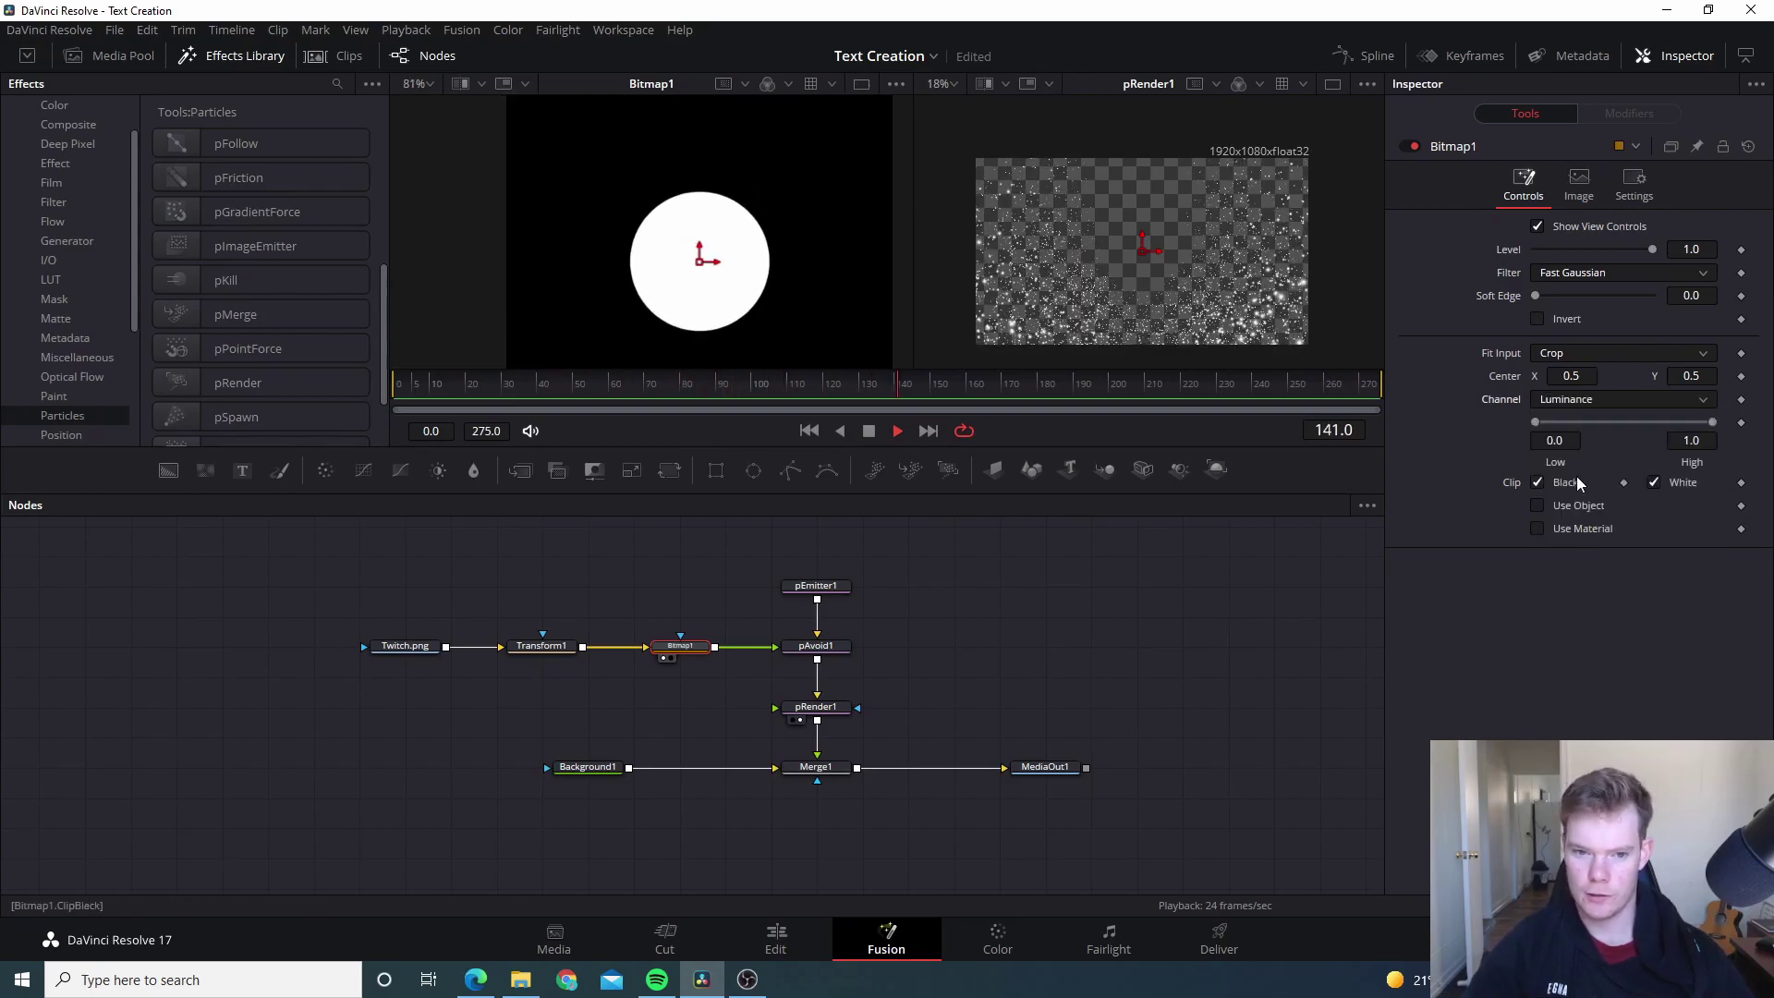
pyautogui.moveTo(740, 309); pyautogui.dragTo(758, 275)
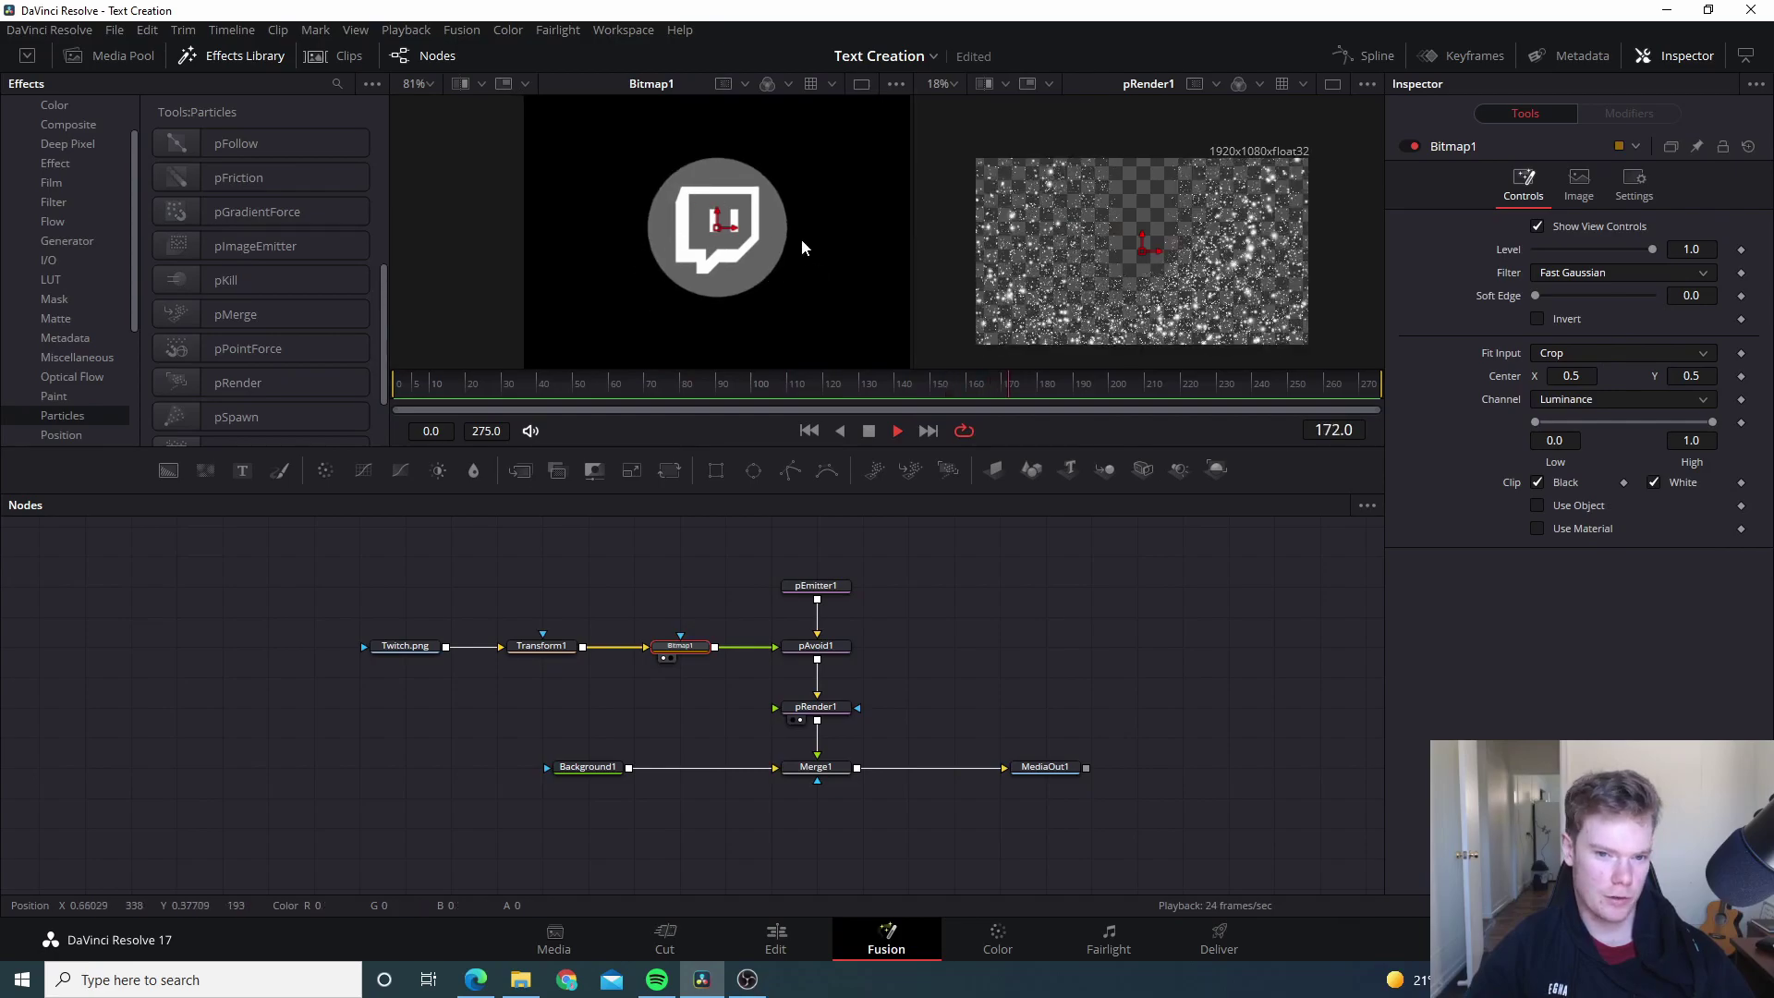
pyautogui.moveTo(439, 647); pyautogui.dragTo(1127, 290)
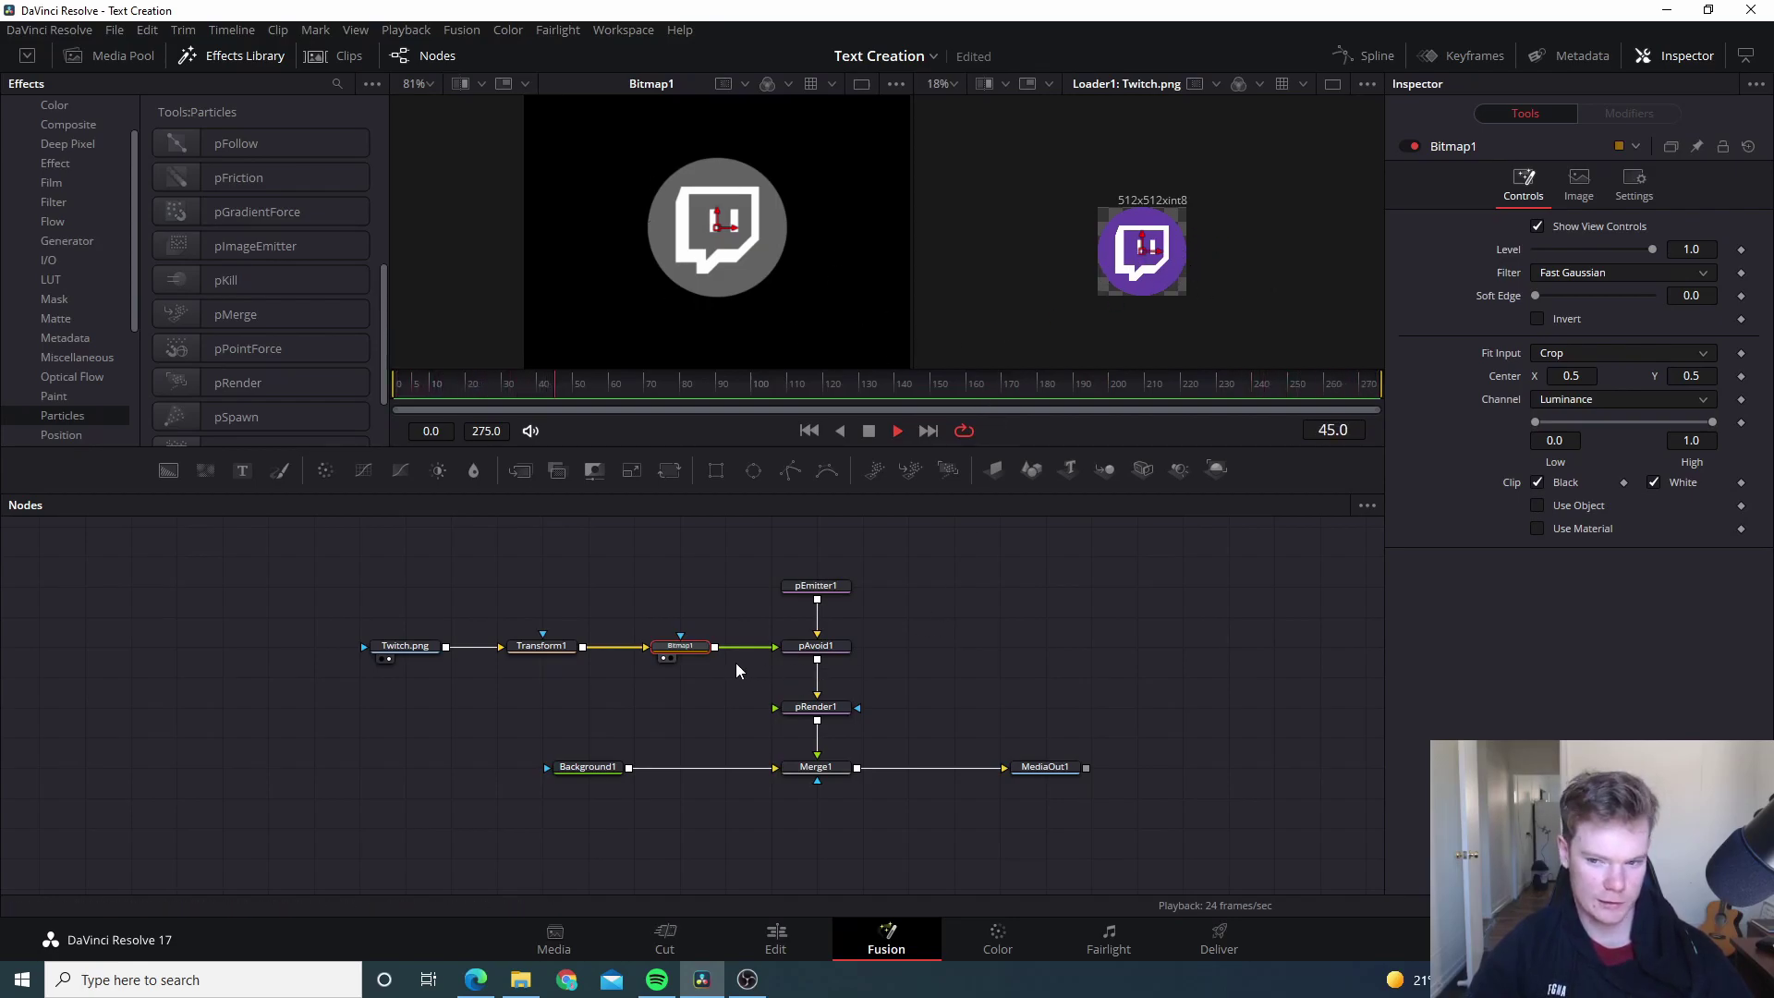
# Step: Insert a Brightness Contrast node between Transform1 and Bitmap1
pyautogui.click(543, 647)
pyautogui.hotkey('shift', 'space')
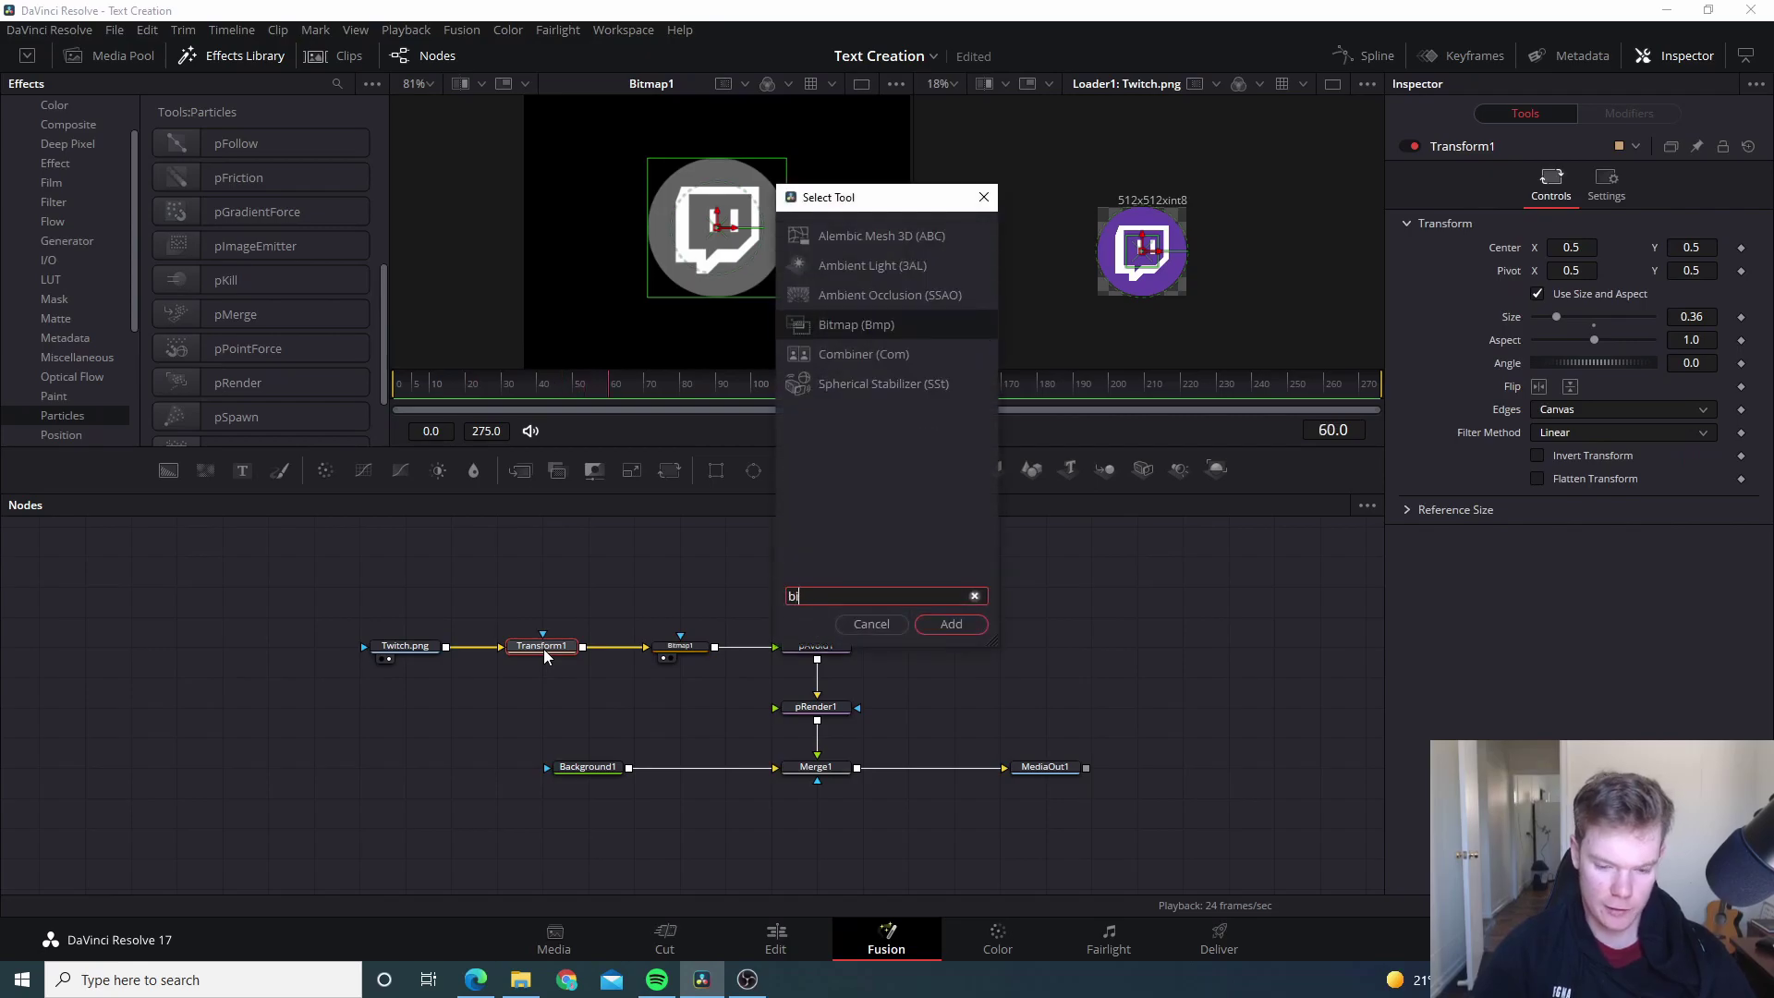
pyautogui.write('bight')
pyautogui.press('BackSpace')
pyautogui.press('BackSpace')
pyautogui.press('BackSpace')
pyautogui.press('BackSpace')
pyautogui.press('BackSpace')
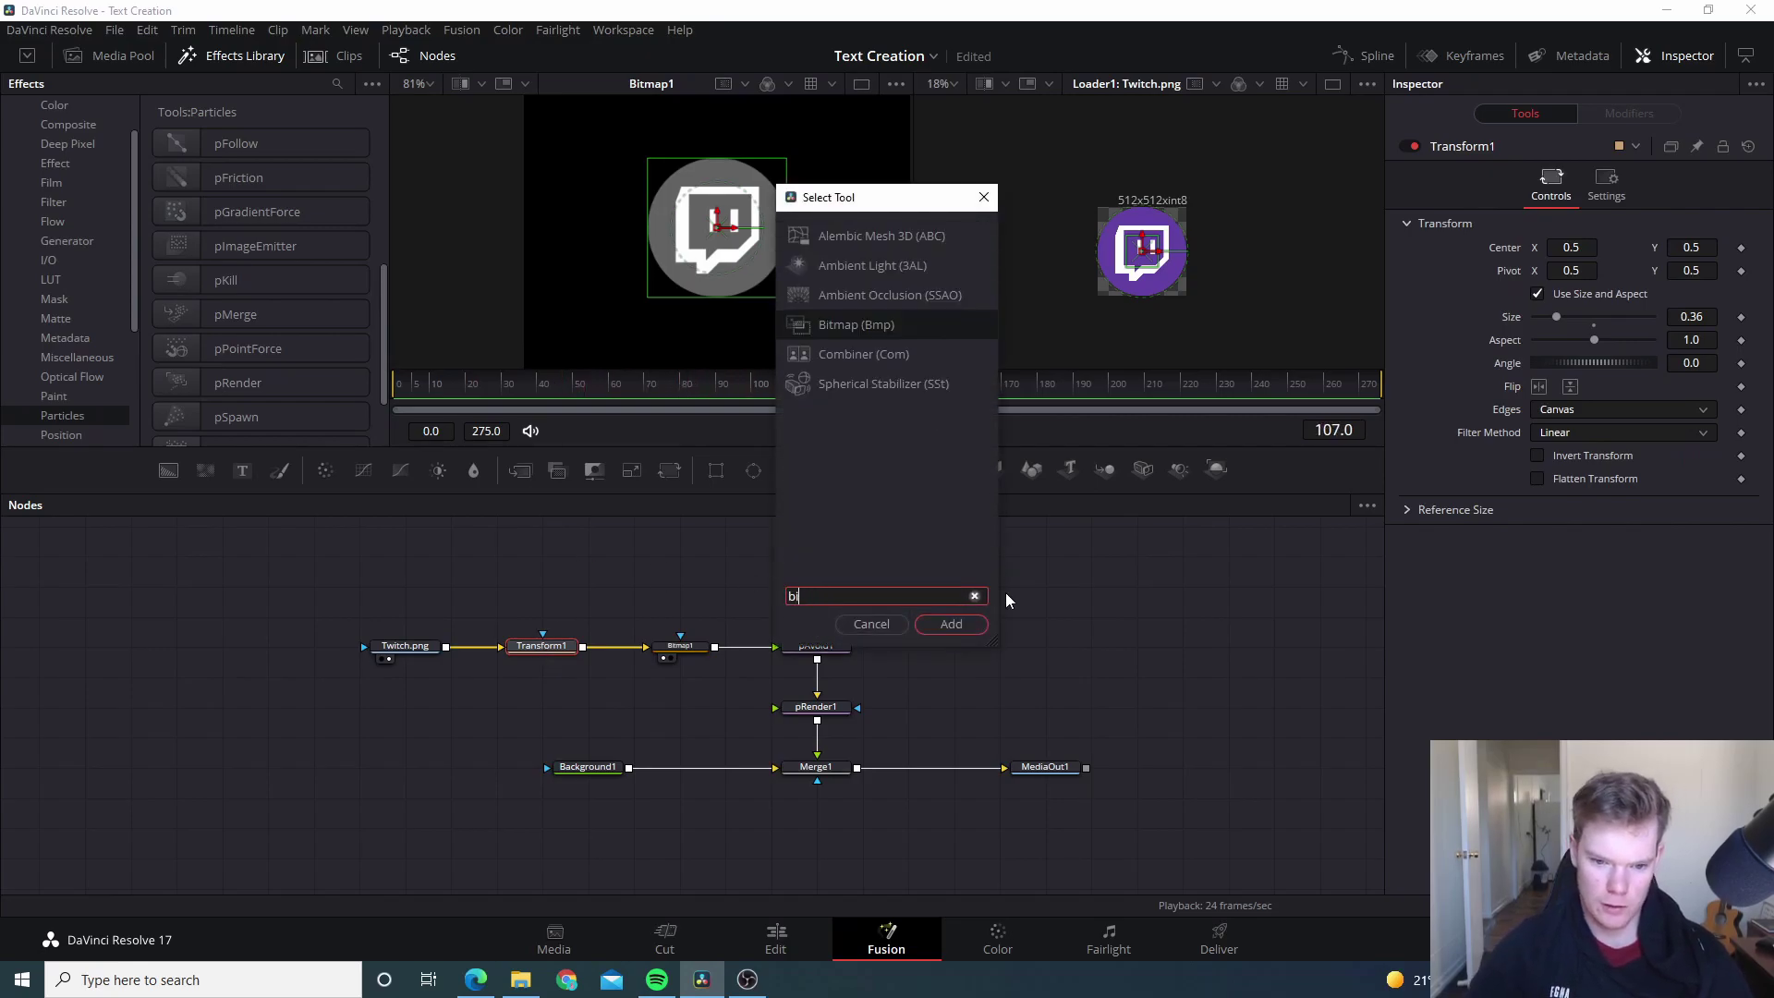
pyautogui.write('cont')
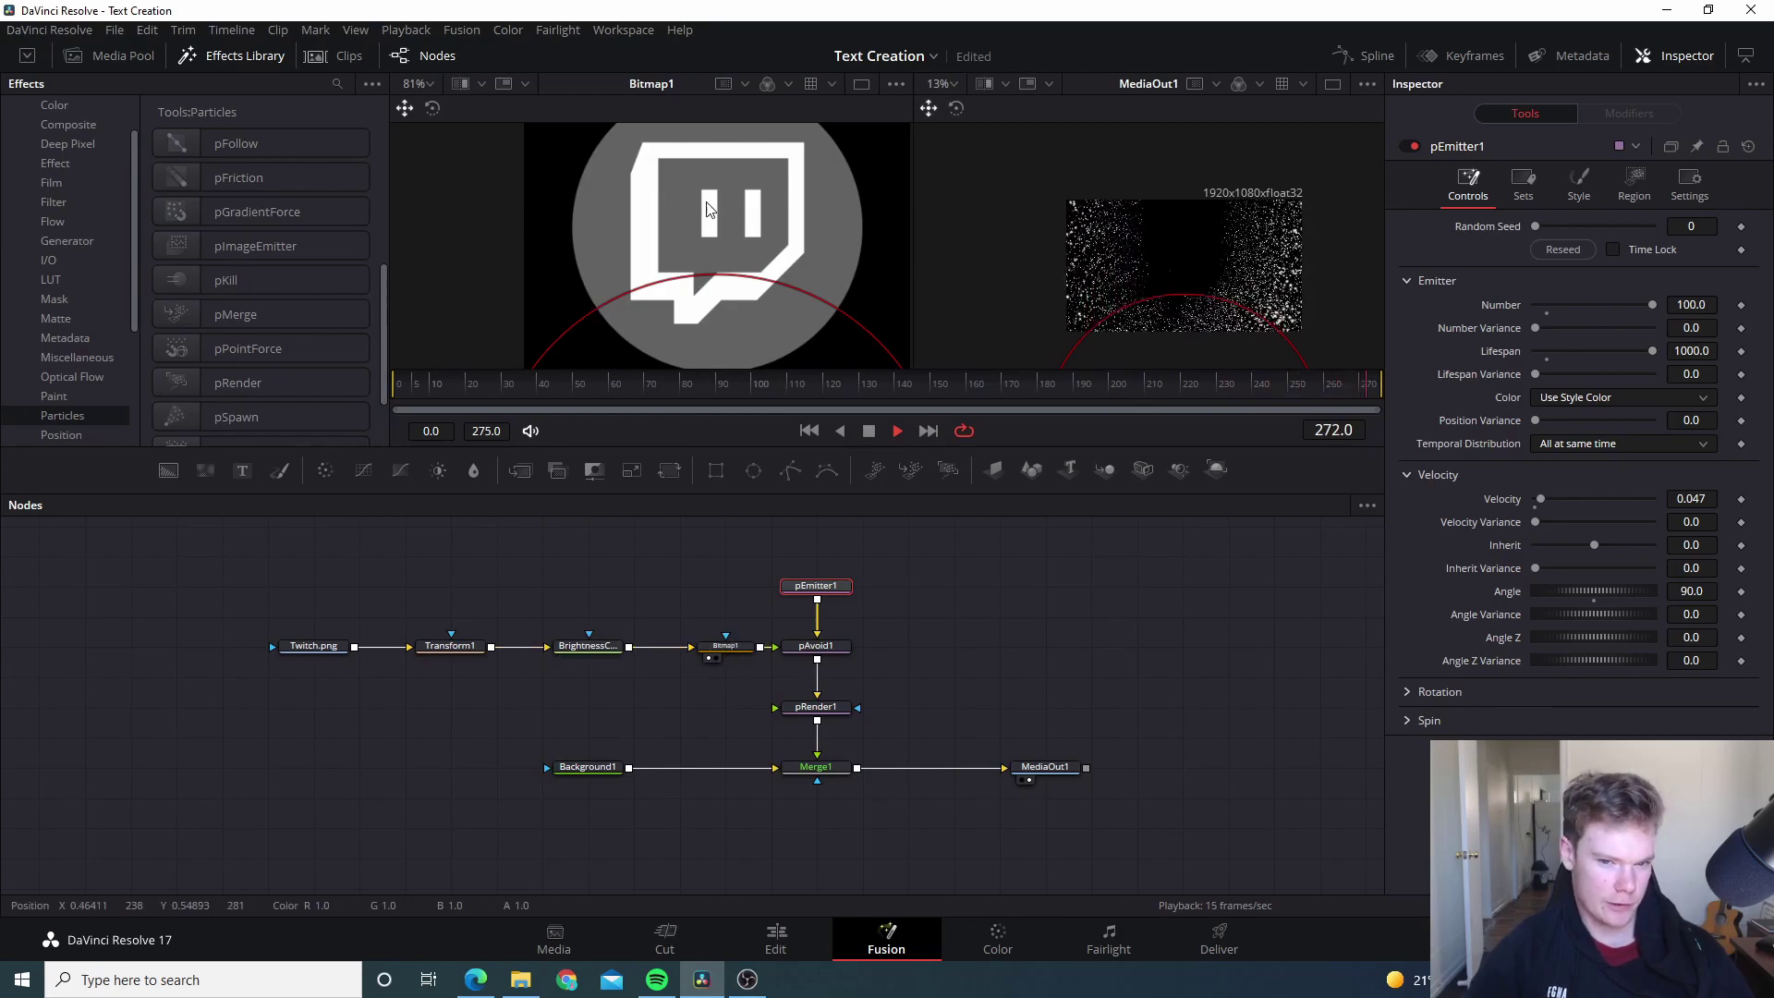
# Step: Set BrightnessContrast1's Contrast to 1.0 and Brightness to -0.45 to isolate the white logo from its grey circle
pyautogui.click(588, 646)
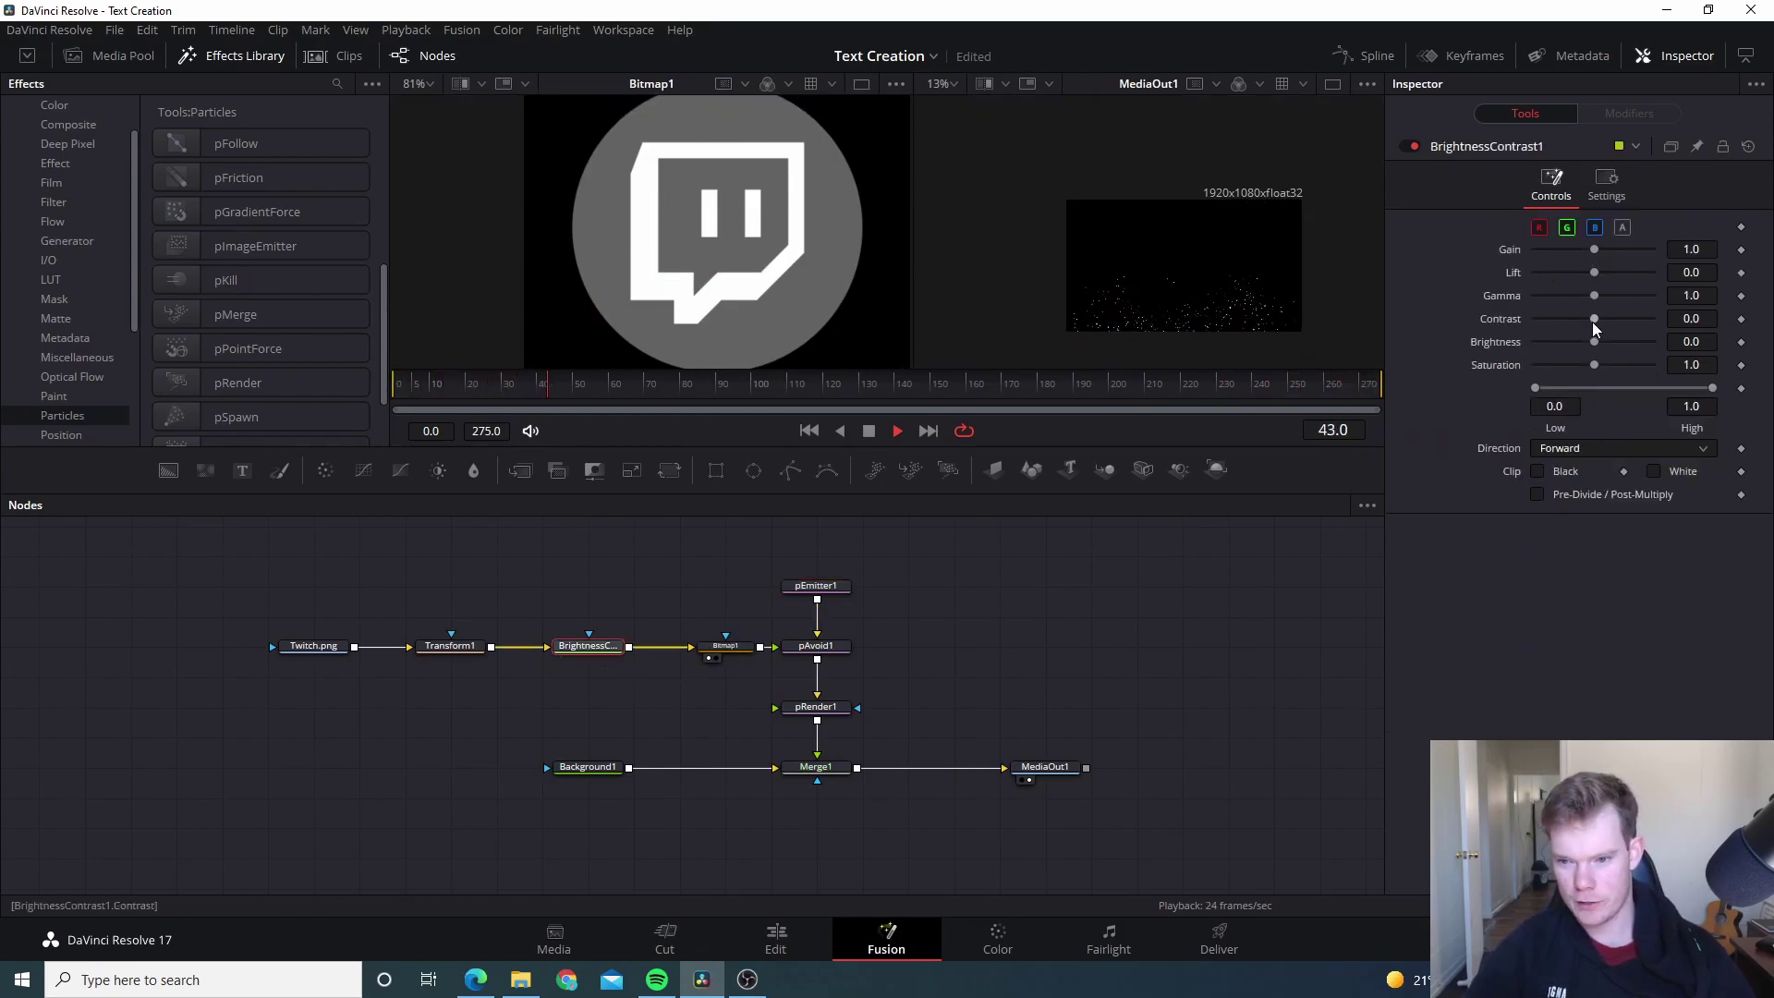
pyautogui.moveTo(1609, 325); pyautogui.dragTo(1654, 321)
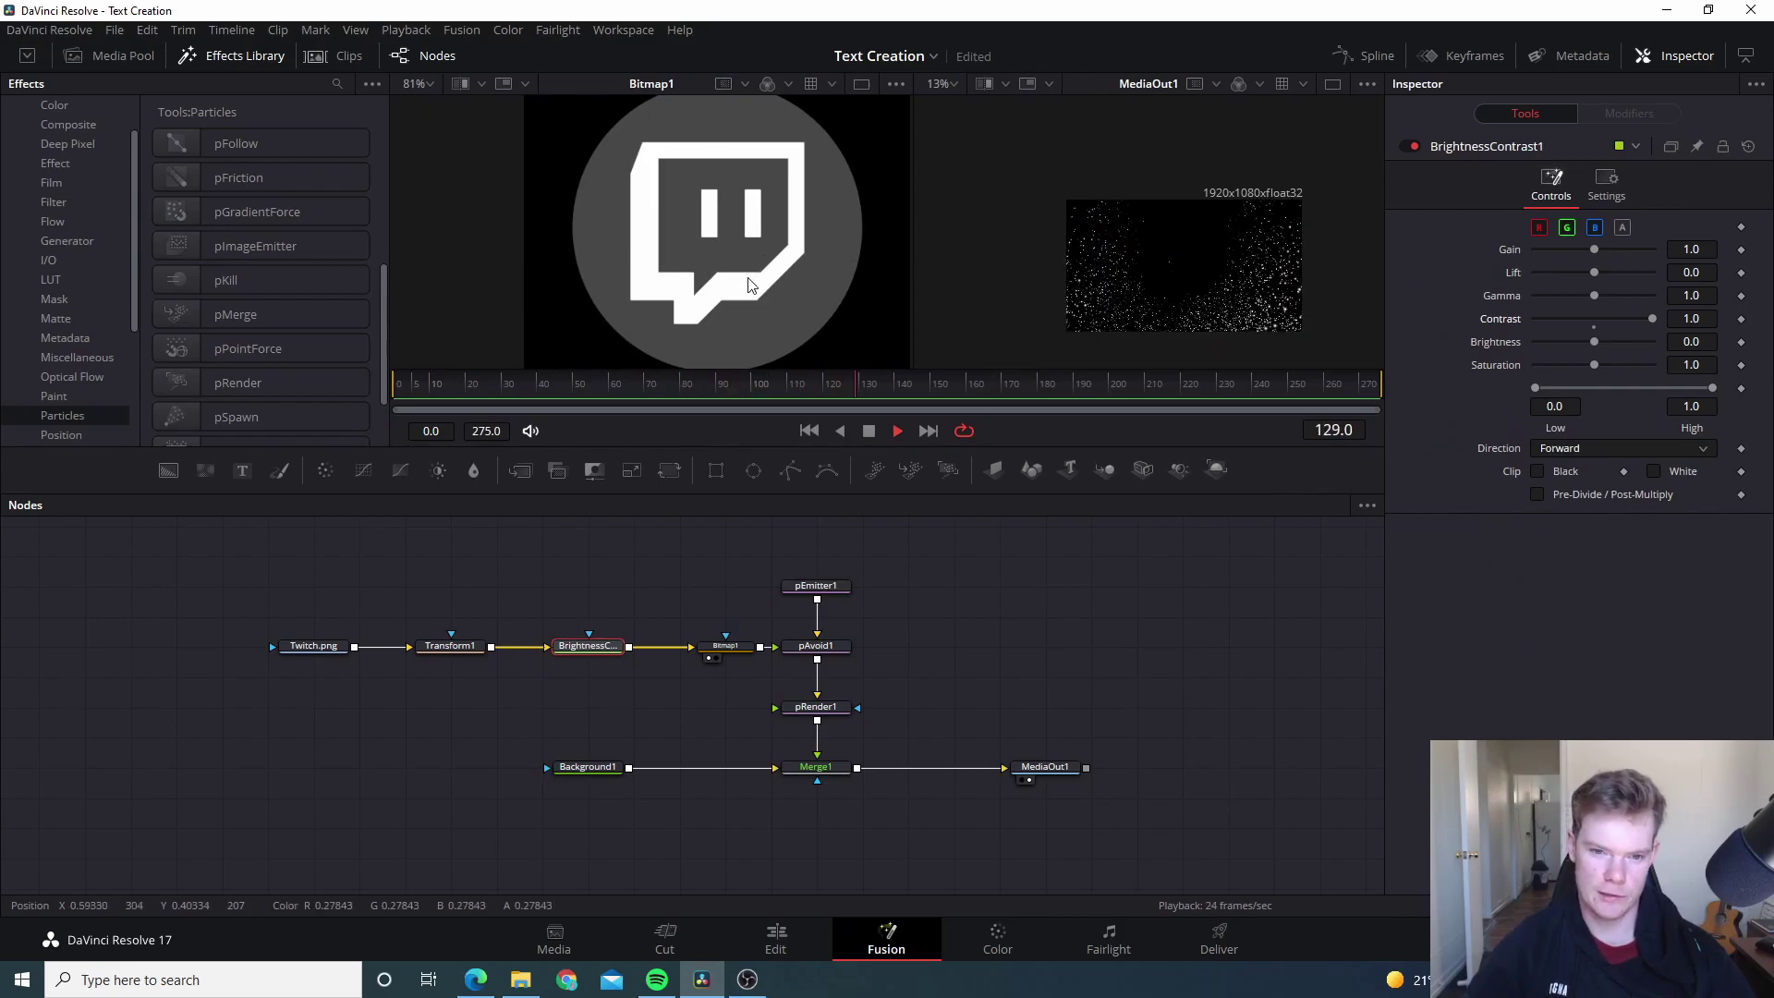
pyautogui.moveTo(1592, 351); pyautogui.dragTo(1567, 349)
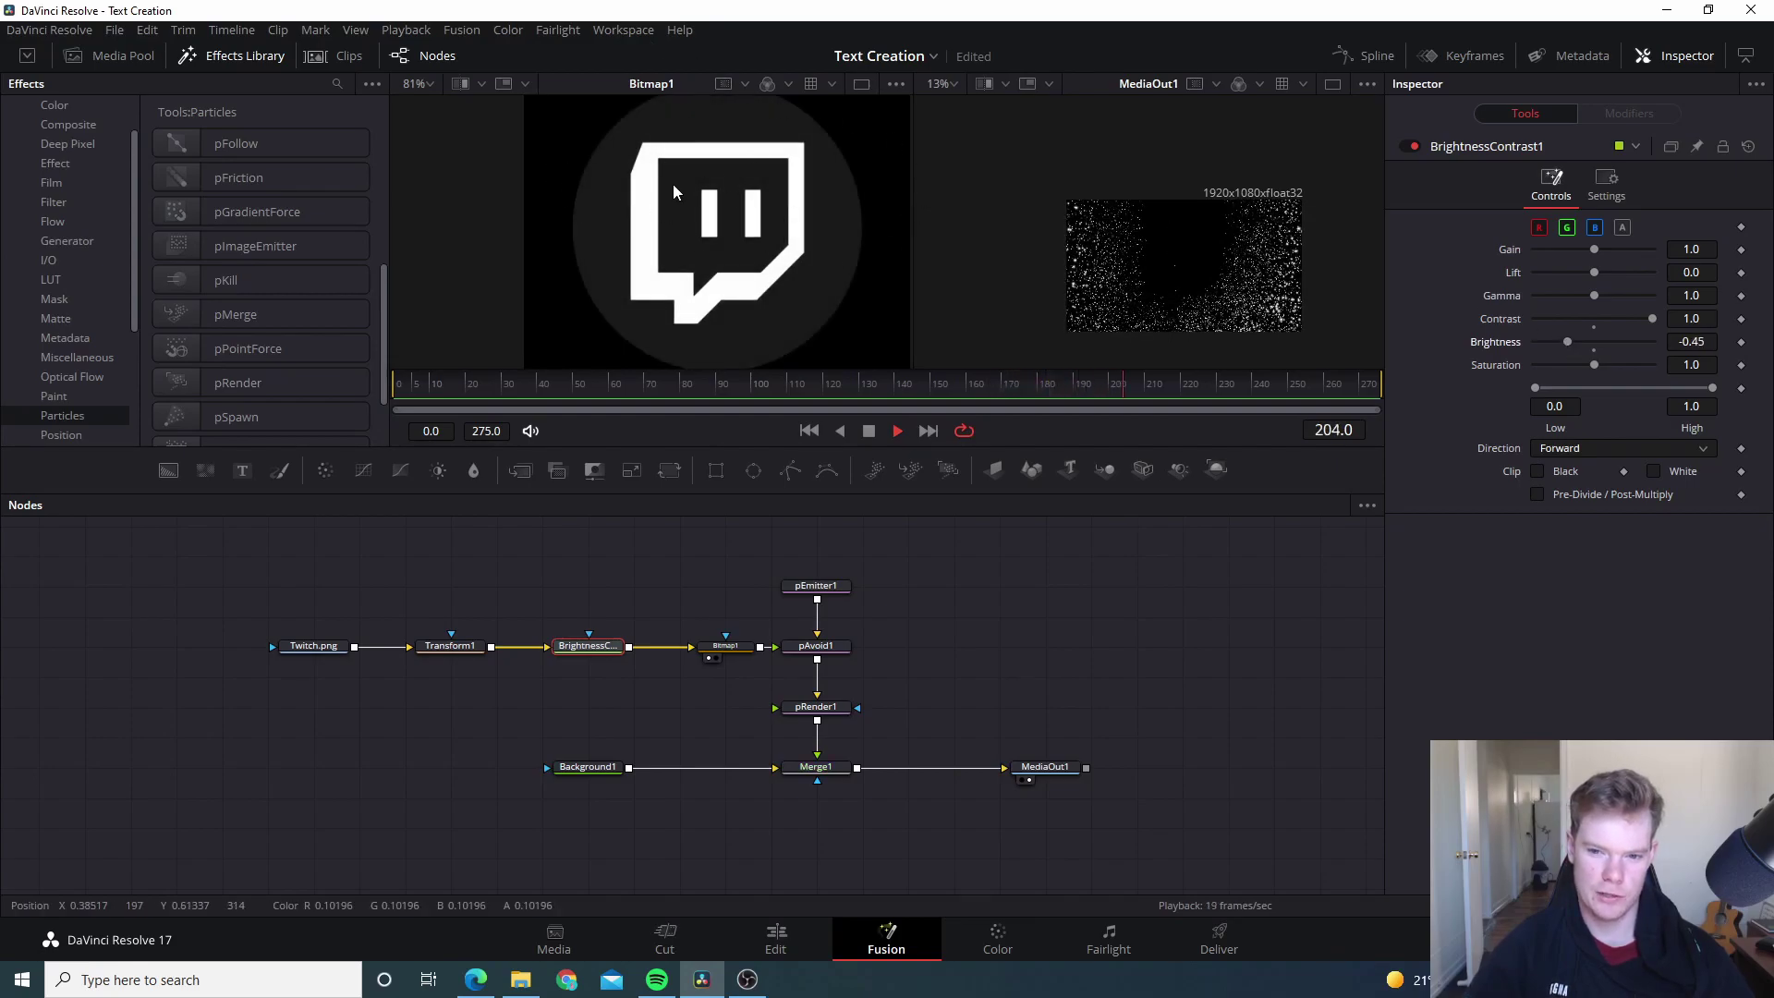
# Step: Move pEmitter1's emission region up to the centre of the frame, over the logo
pyautogui.scroll(2, 1223, 267)
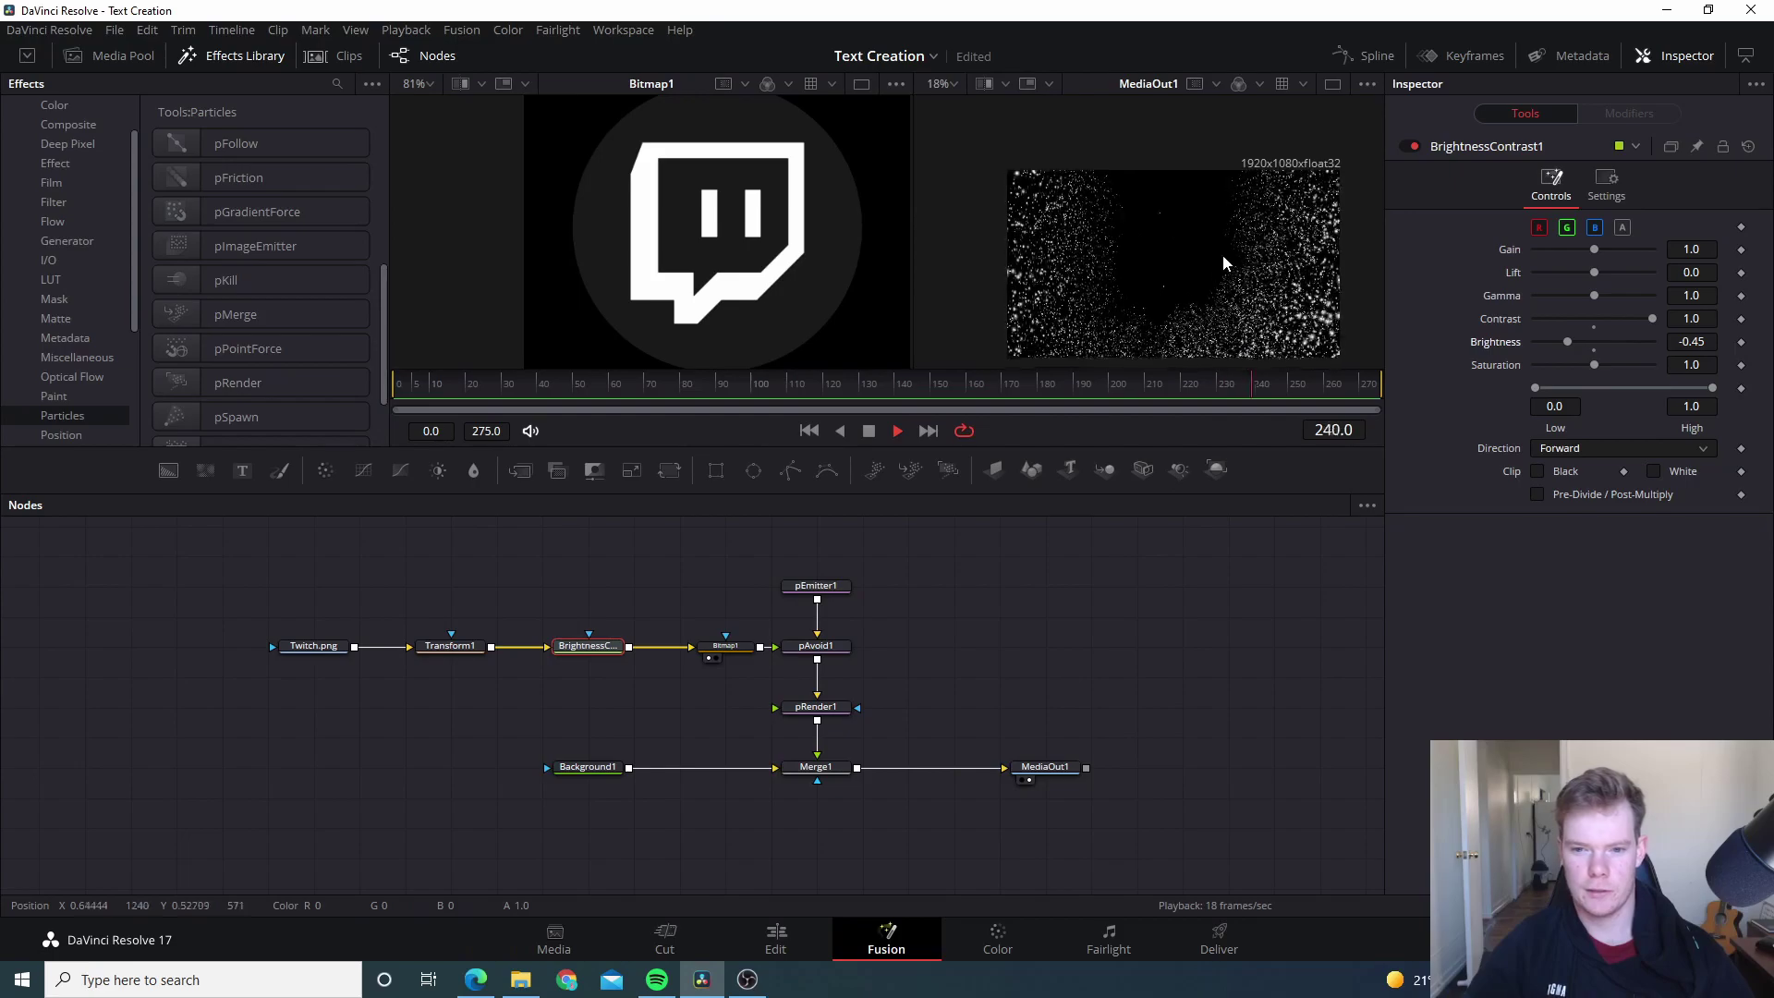
pyautogui.click(809, 592)
pyautogui.scroll(-3, 1190, 278)
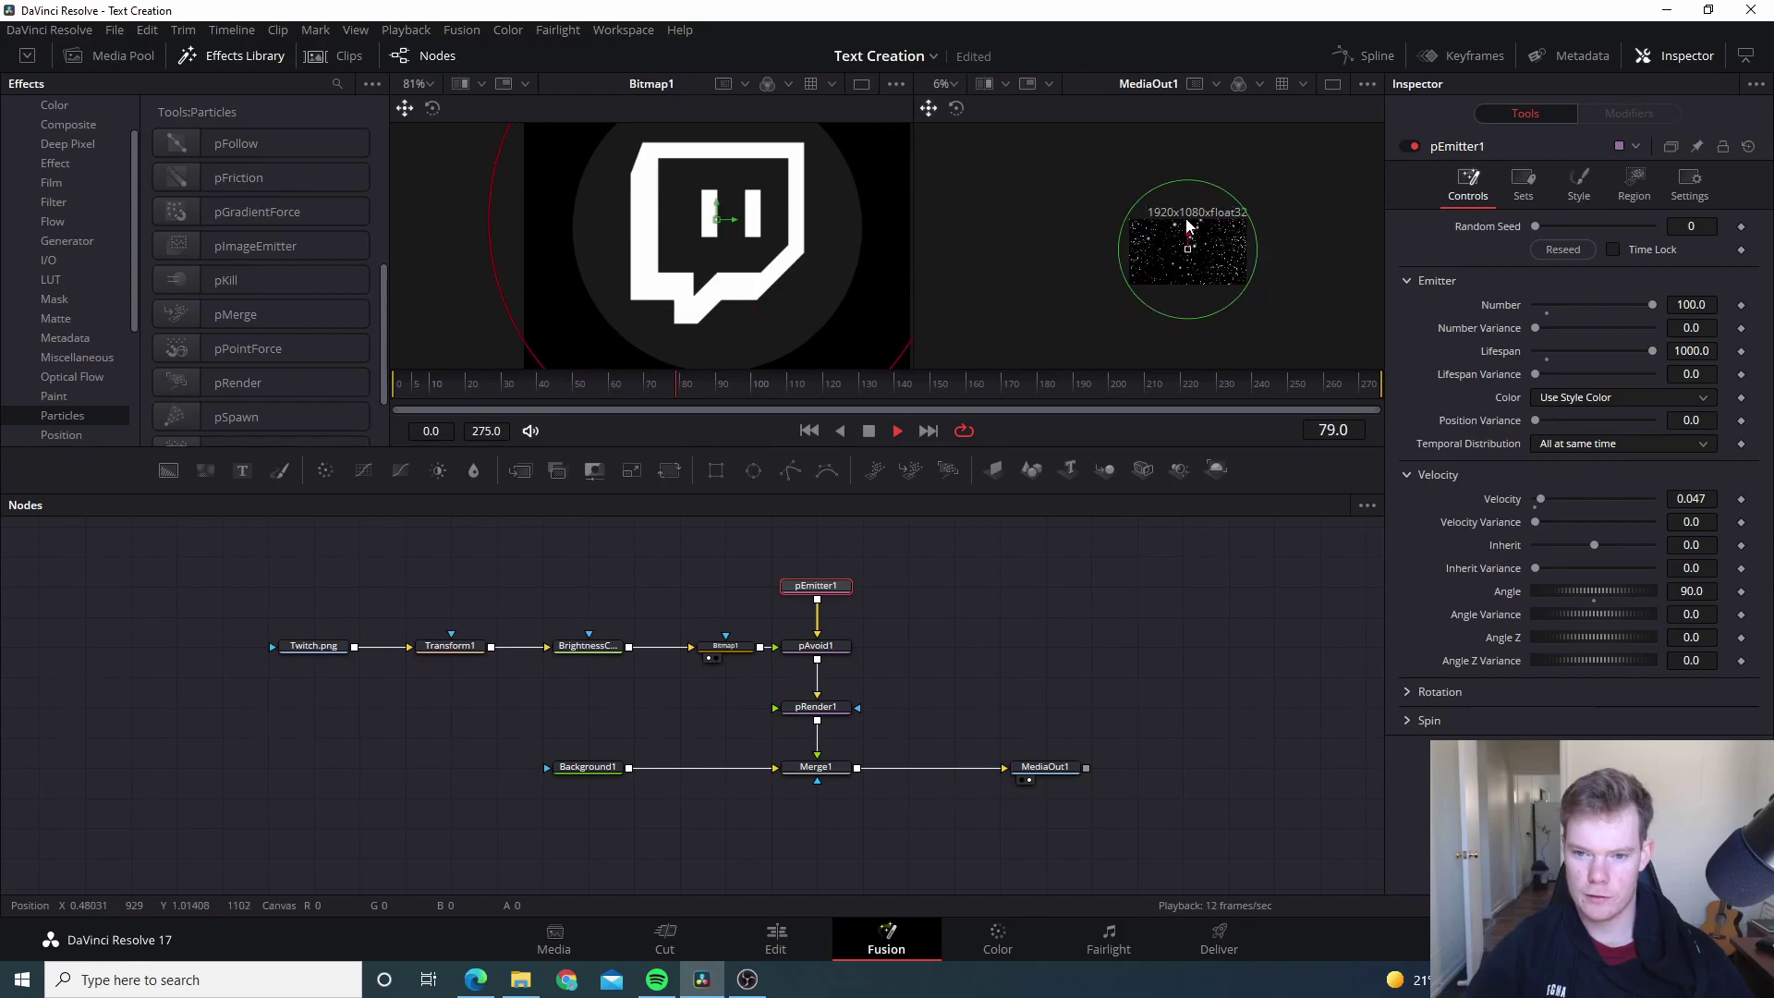
pyautogui.scroll(2, 1180, 252)
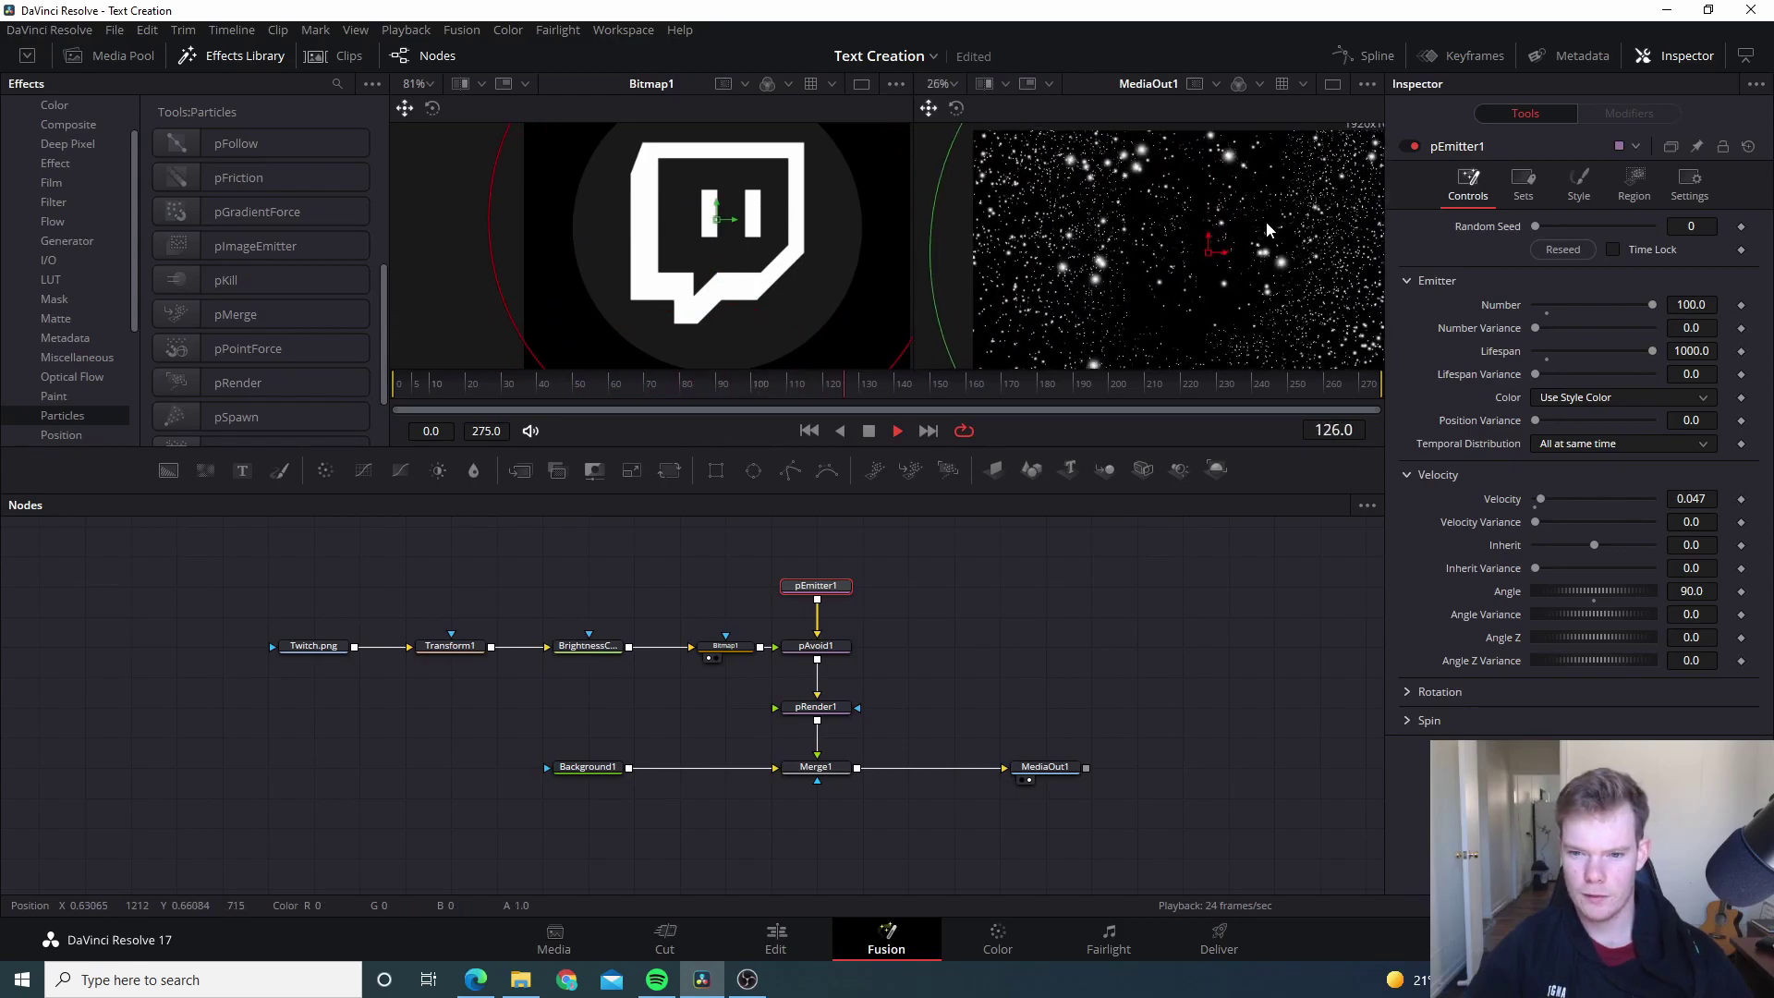
# Step: Set pEmitter1's Velocity to 0.002 and its Angle to 0.0, and check the particles around the logo
pyautogui.scroll(-2, 1271, 226)
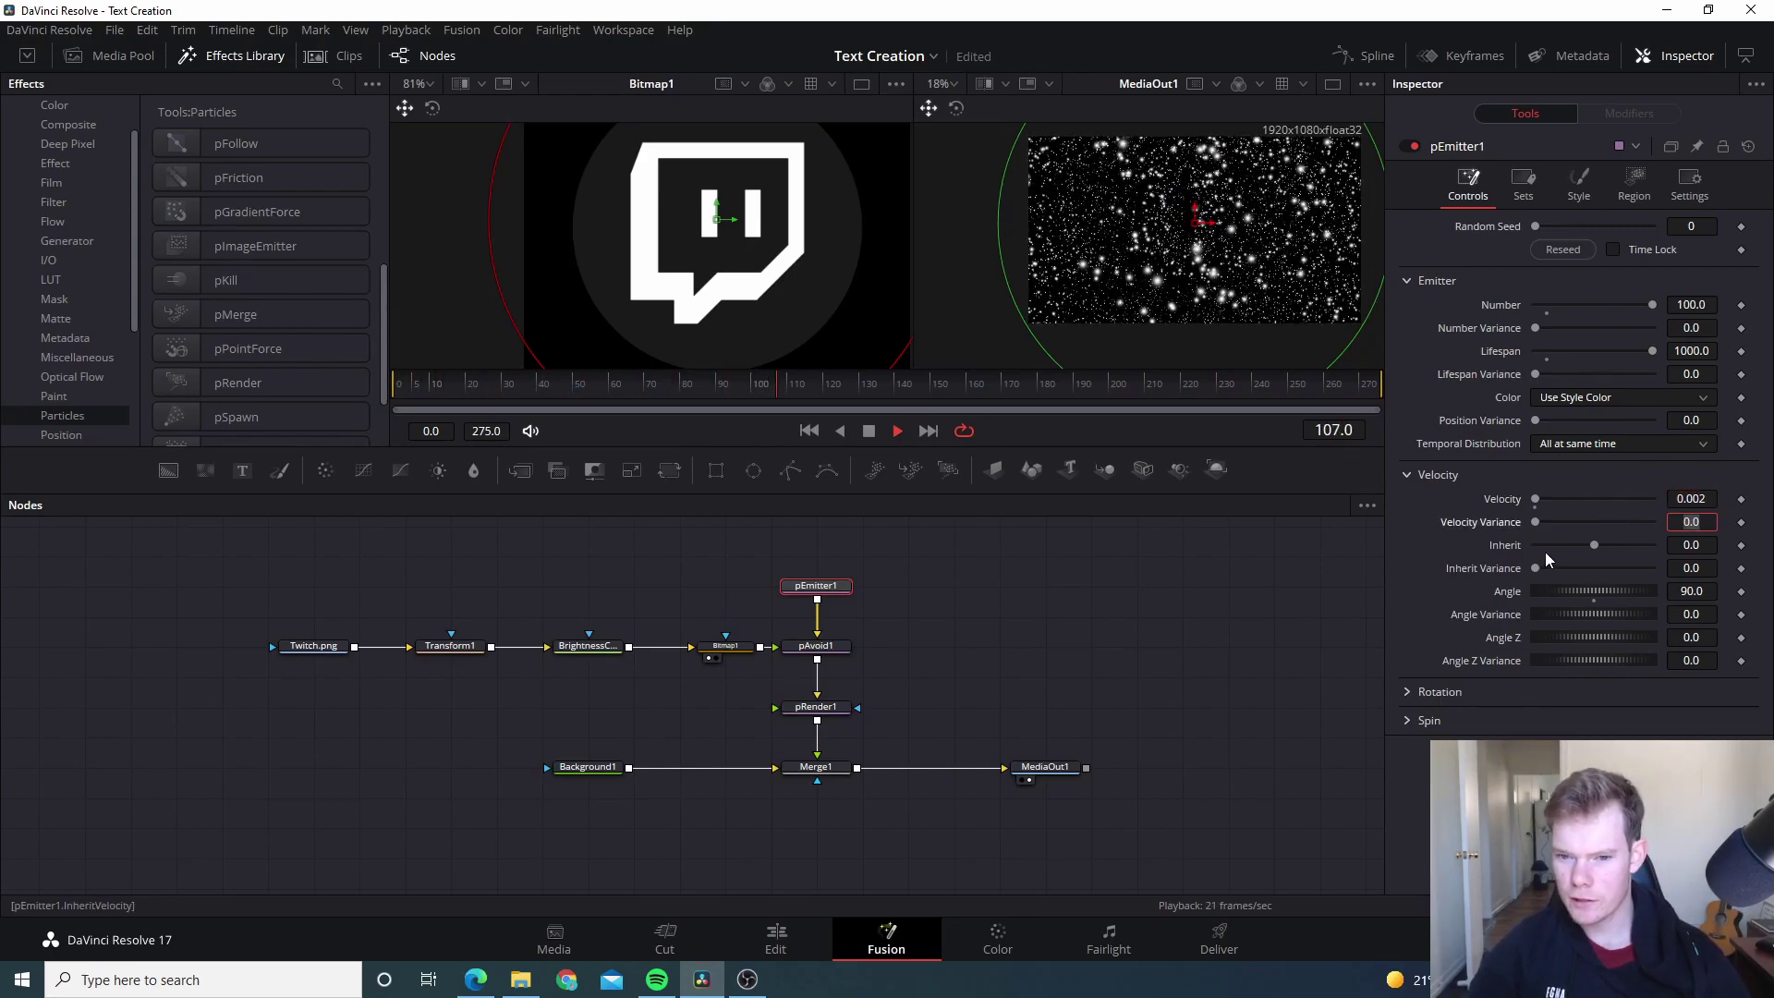
pyautogui.press('Tab')
pyautogui.press('Tab')
pyautogui.press('Tab')
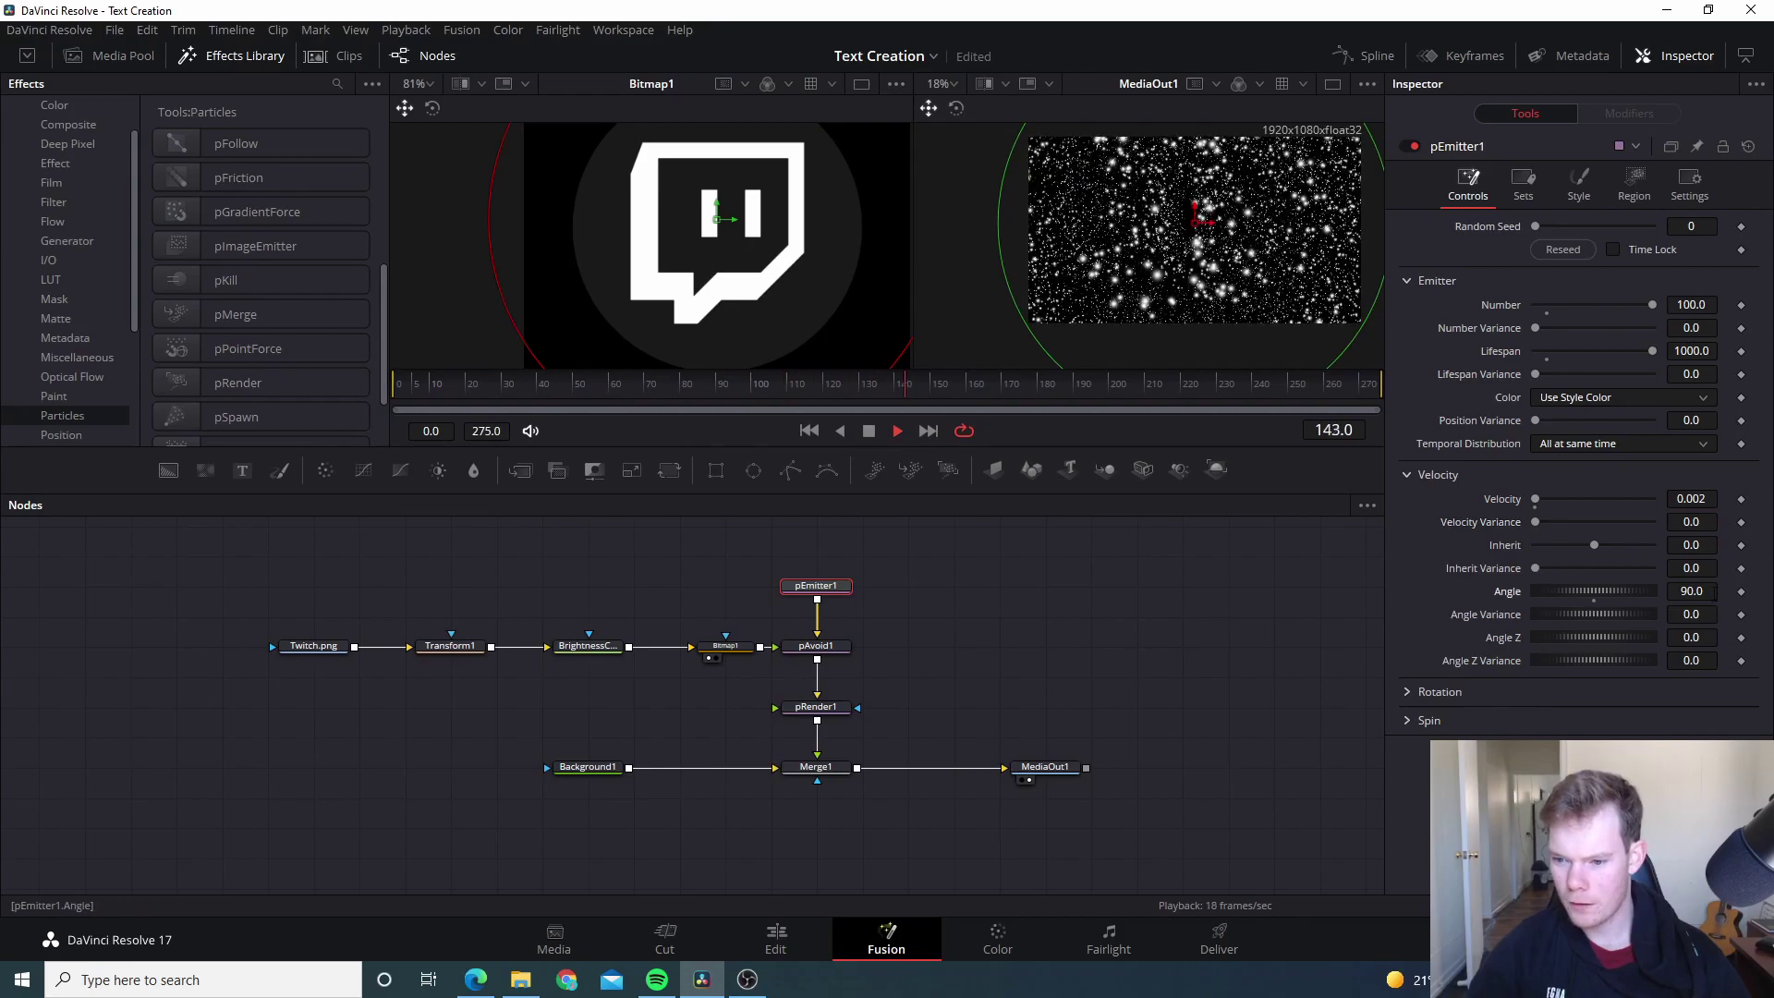
pyautogui.write('0')
pyautogui.press('Tab')
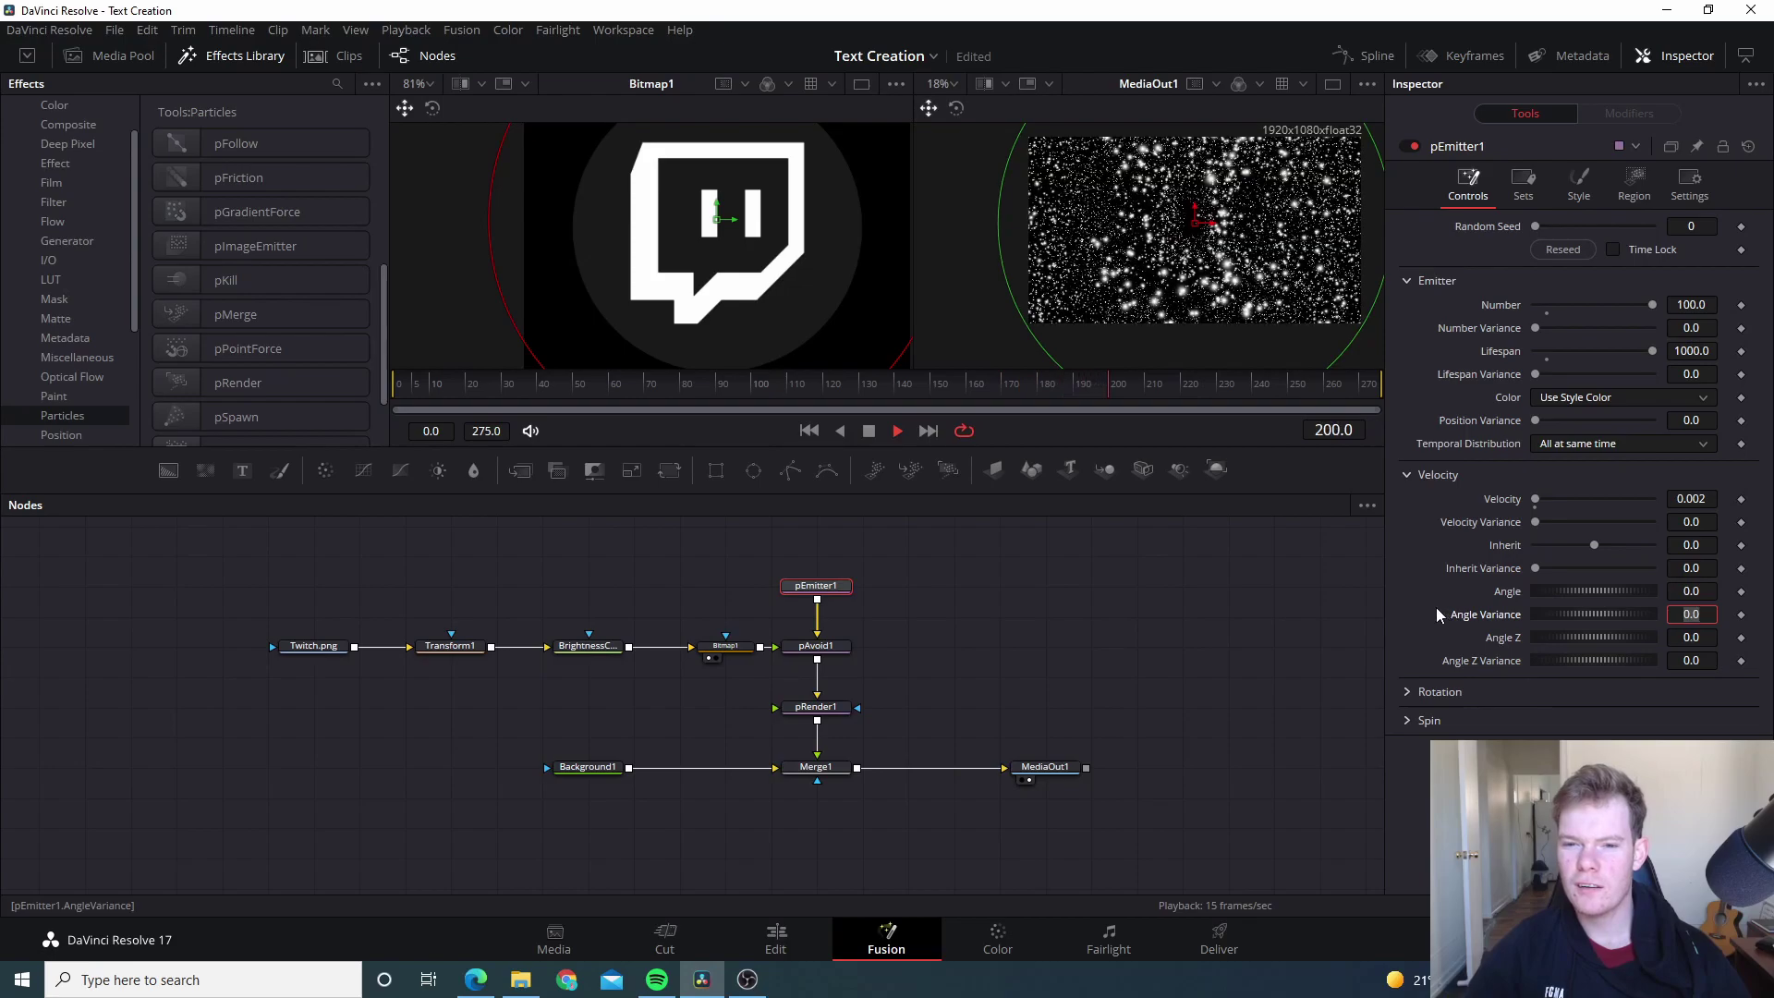
pyautogui.scroll(3, 1283, 289)
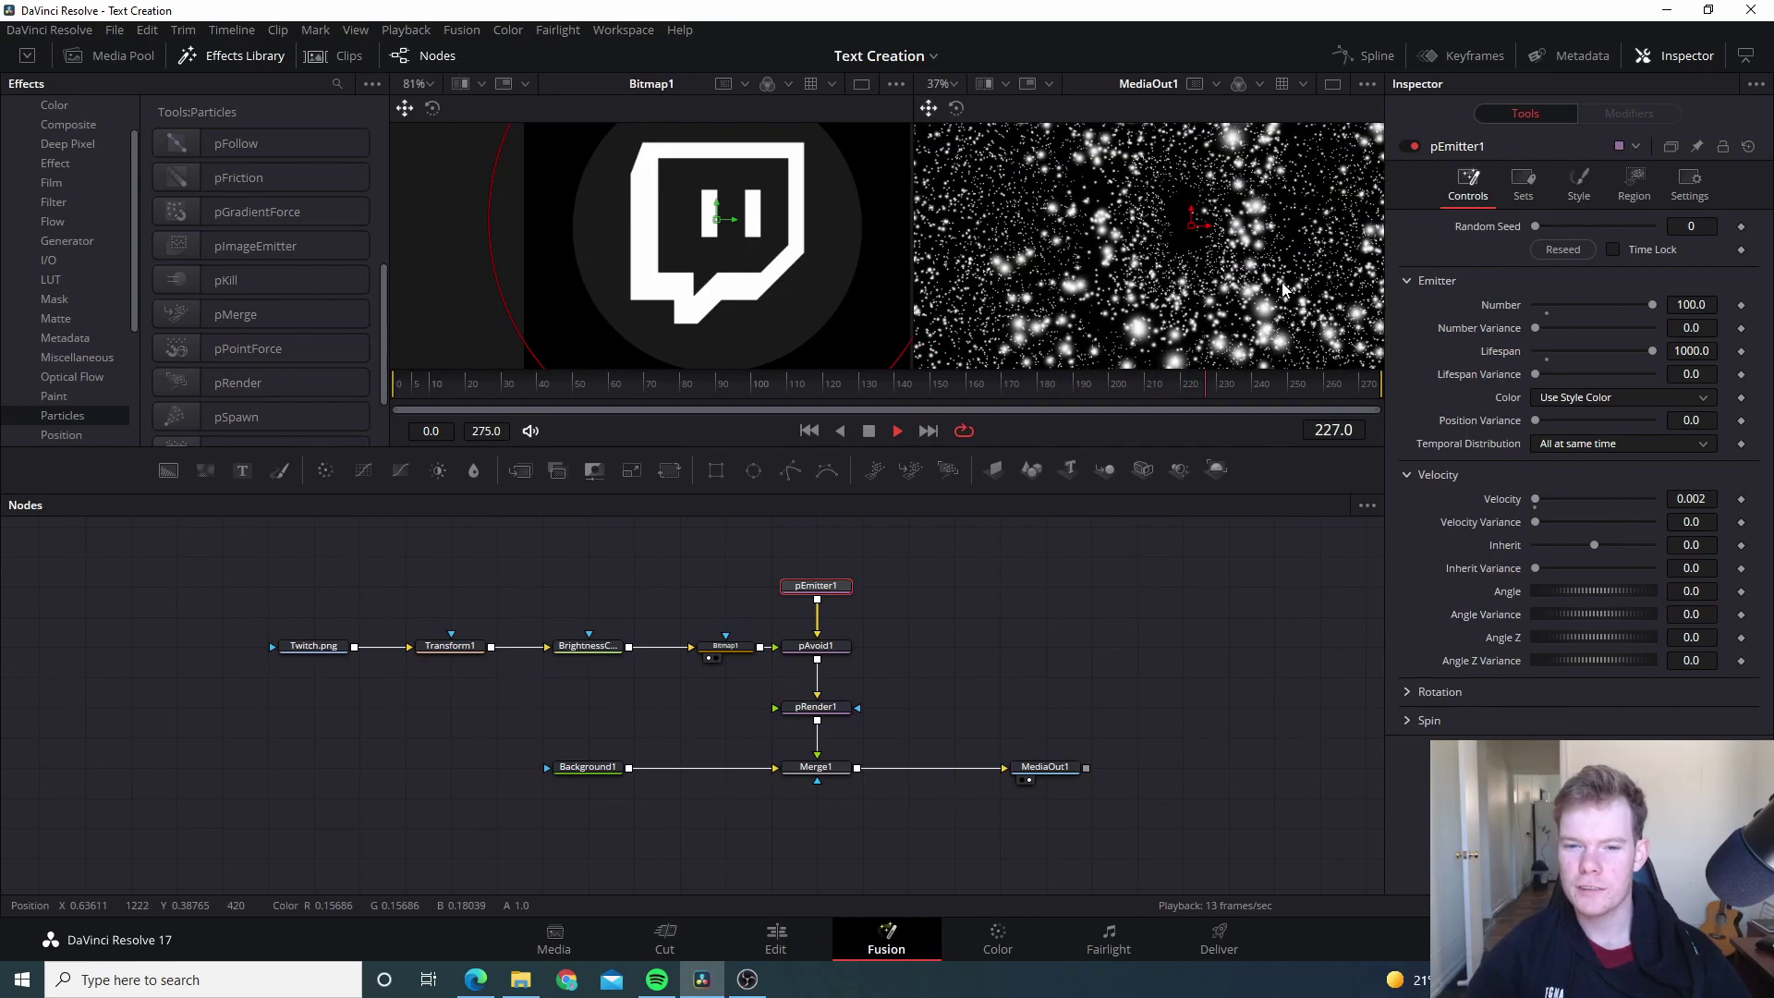
pyautogui.scroll(-2, 1282, 290)
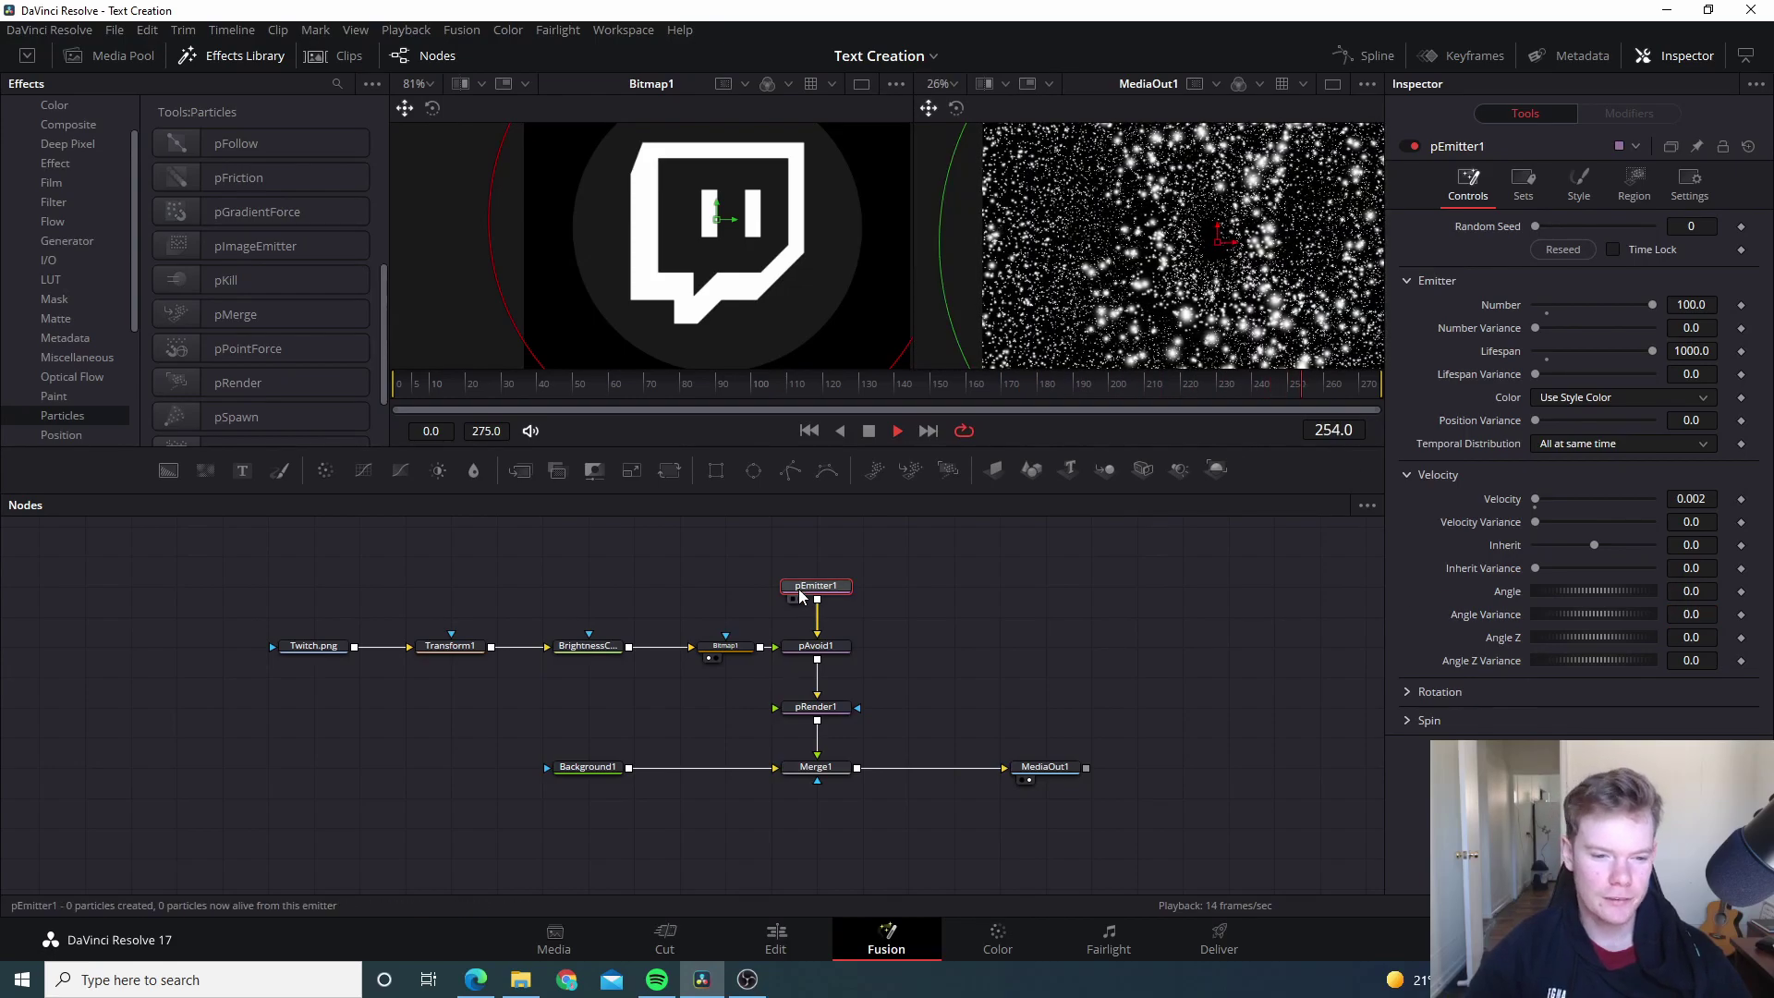
# Step: Enlarge the logo in Transform1 to Size 2.97 and move its Center to about X 0.311, Y 0.395
pyautogui.click(454, 650)
pyautogui.moveTo(1582, 315); pyautogui.dragTo(1619, 318)
pyautogui.scroll(-3, 1280, 254)
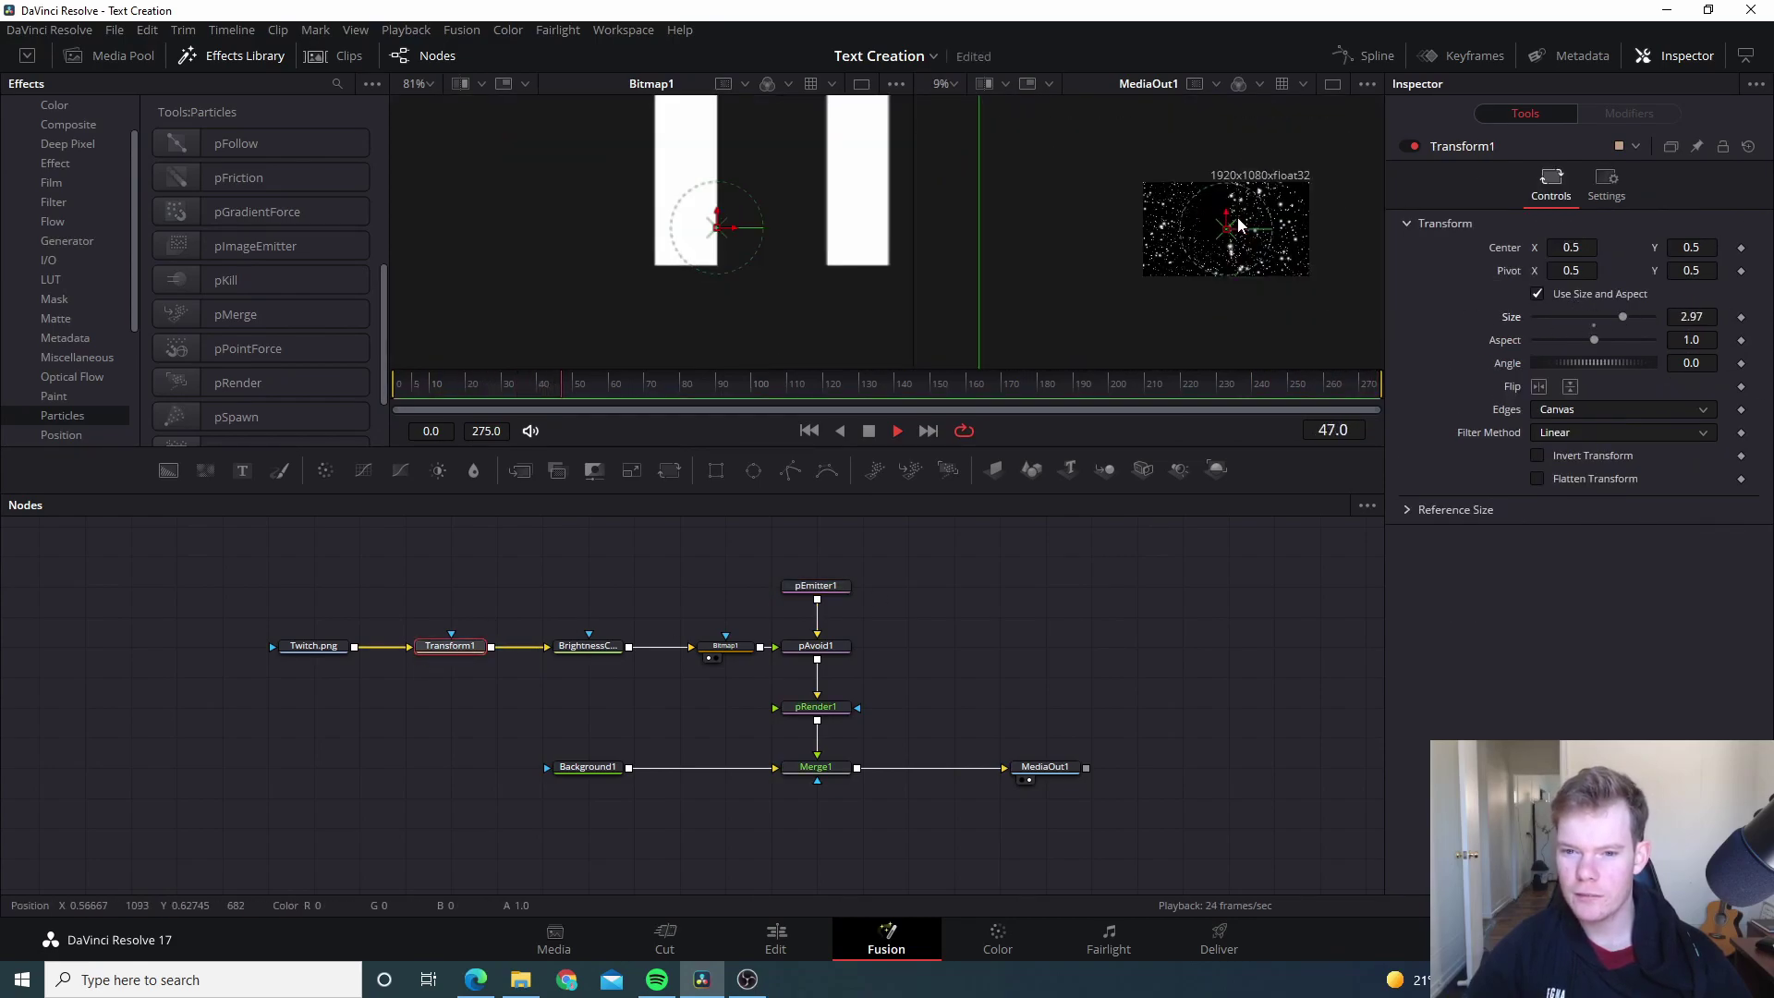
pyautogui.scroll(3, 1279, 254)
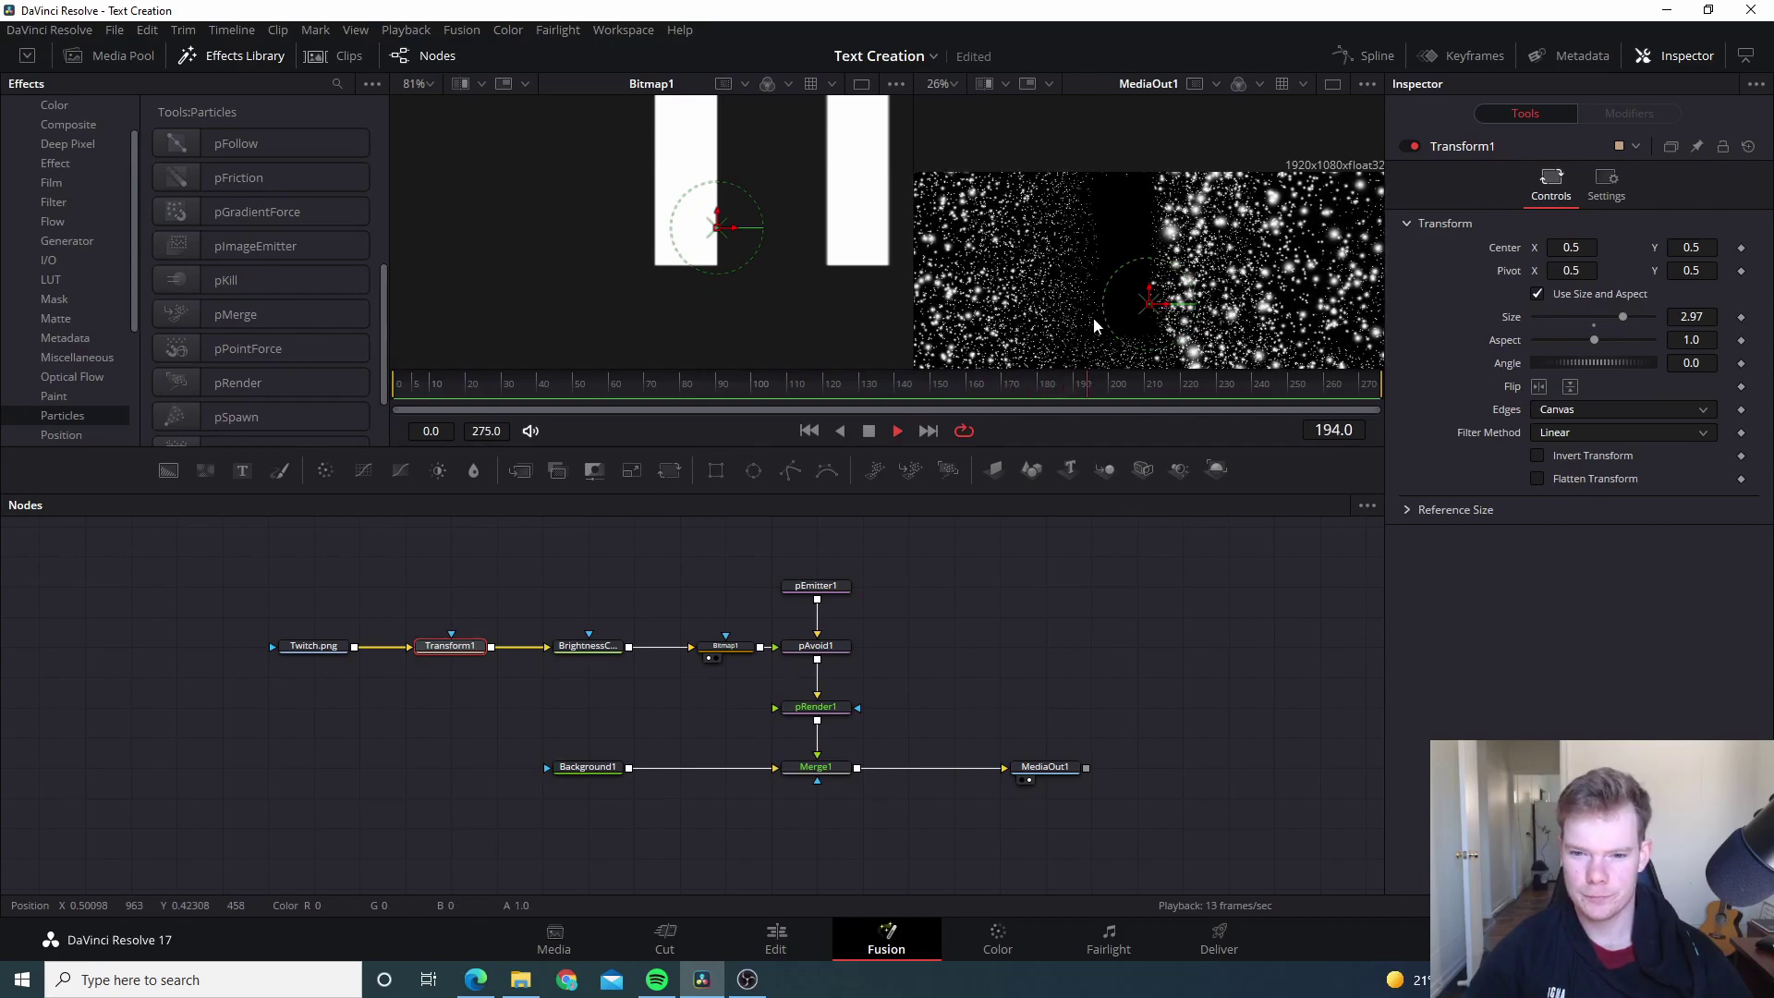
pyautogui.scroll(-3, 1191, 296)
pyautogui.moveTo(1267, 289); pyautogui.dragTo(1110, 281)
pyautogui.scroll(1, 1111, 281)
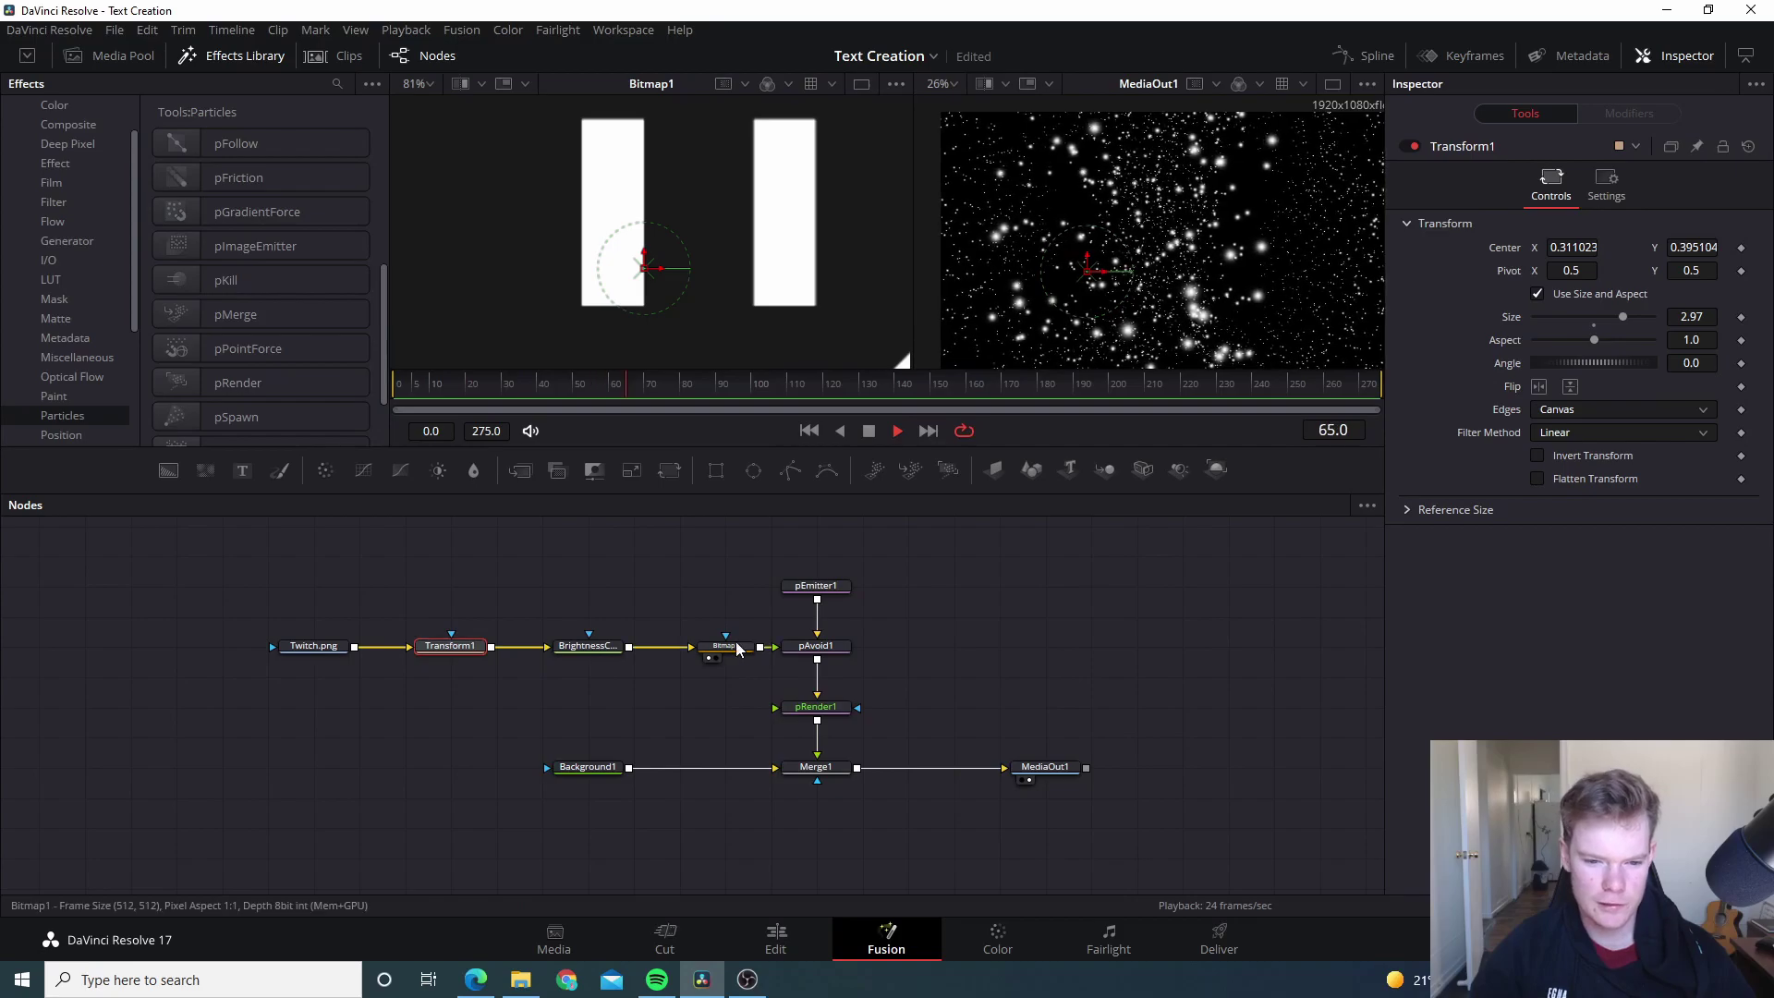
# Step: Set pAvoid1's Distance to 0.858 and Strength to 1.0, and check its Conditions settings
pyautogui.click(816, 648)
pyautogui.click(1496, 183)
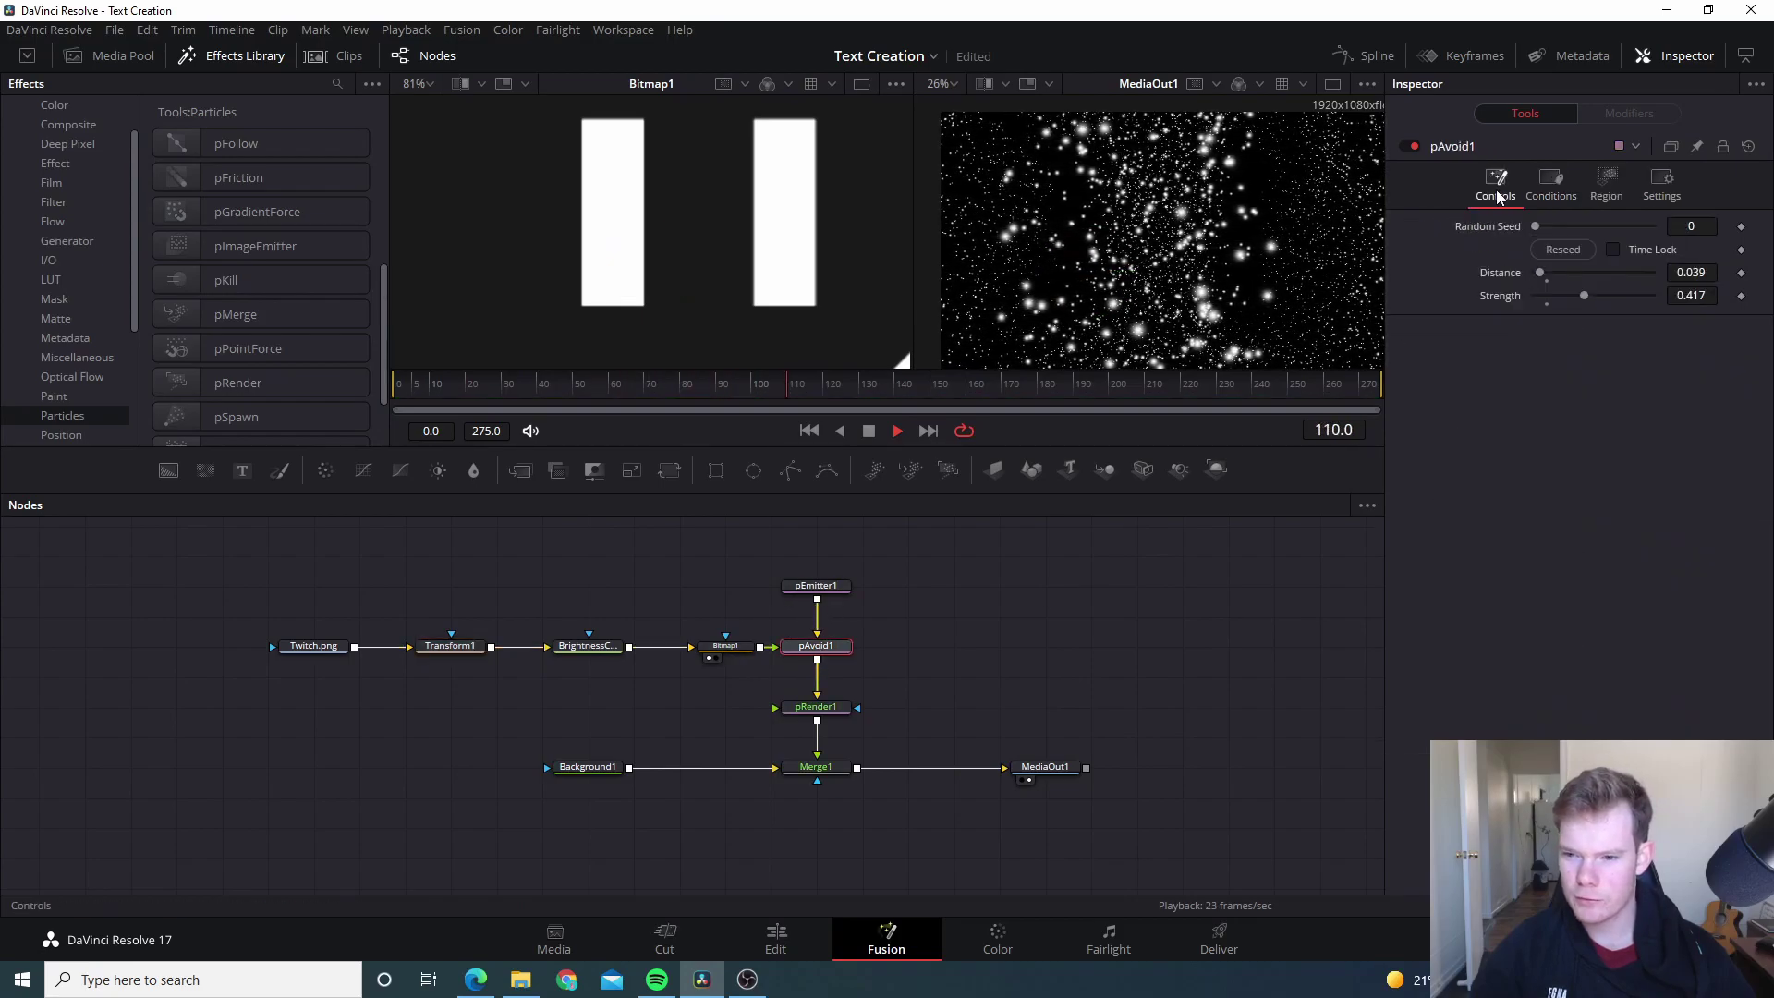
pyautogui.moveTo(1598, 294); pyautogui.dragTo(1665, 296)
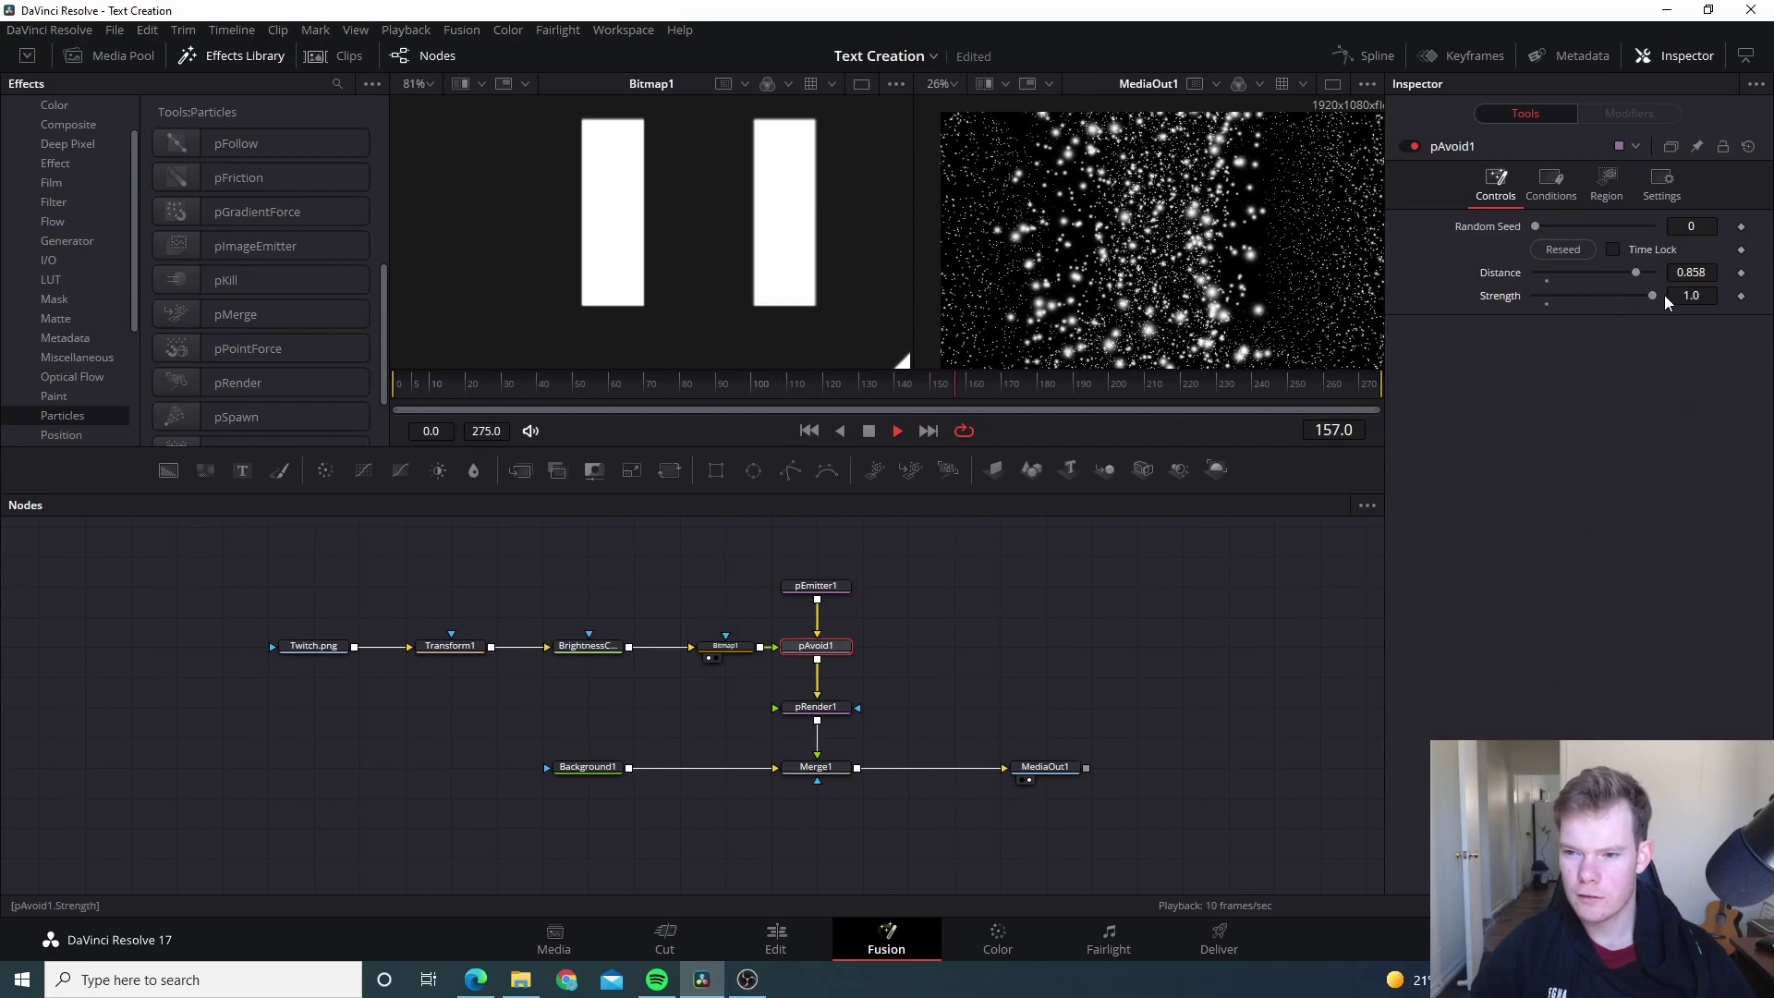
pyautogui.click(1553, 192)
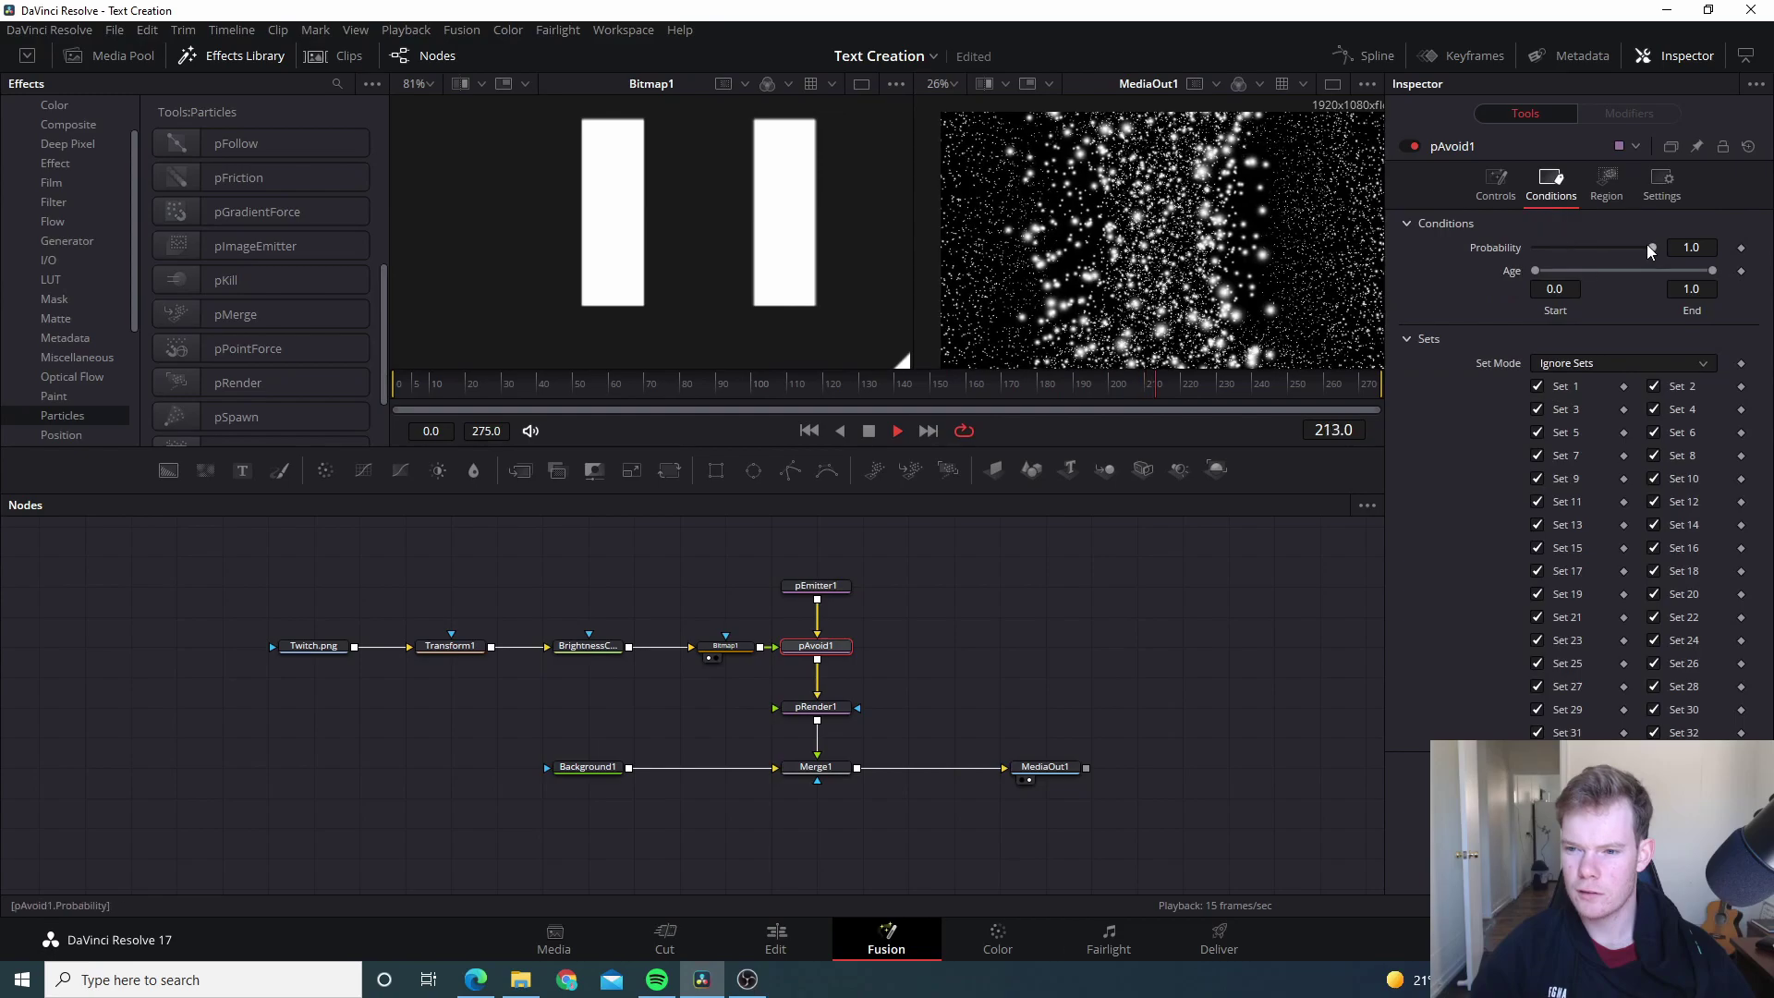
# Step: Check the whole particle frame and raise pEmitter1's Velocity to 0.031
pyautogui.scroll(-2, 1197, 280)
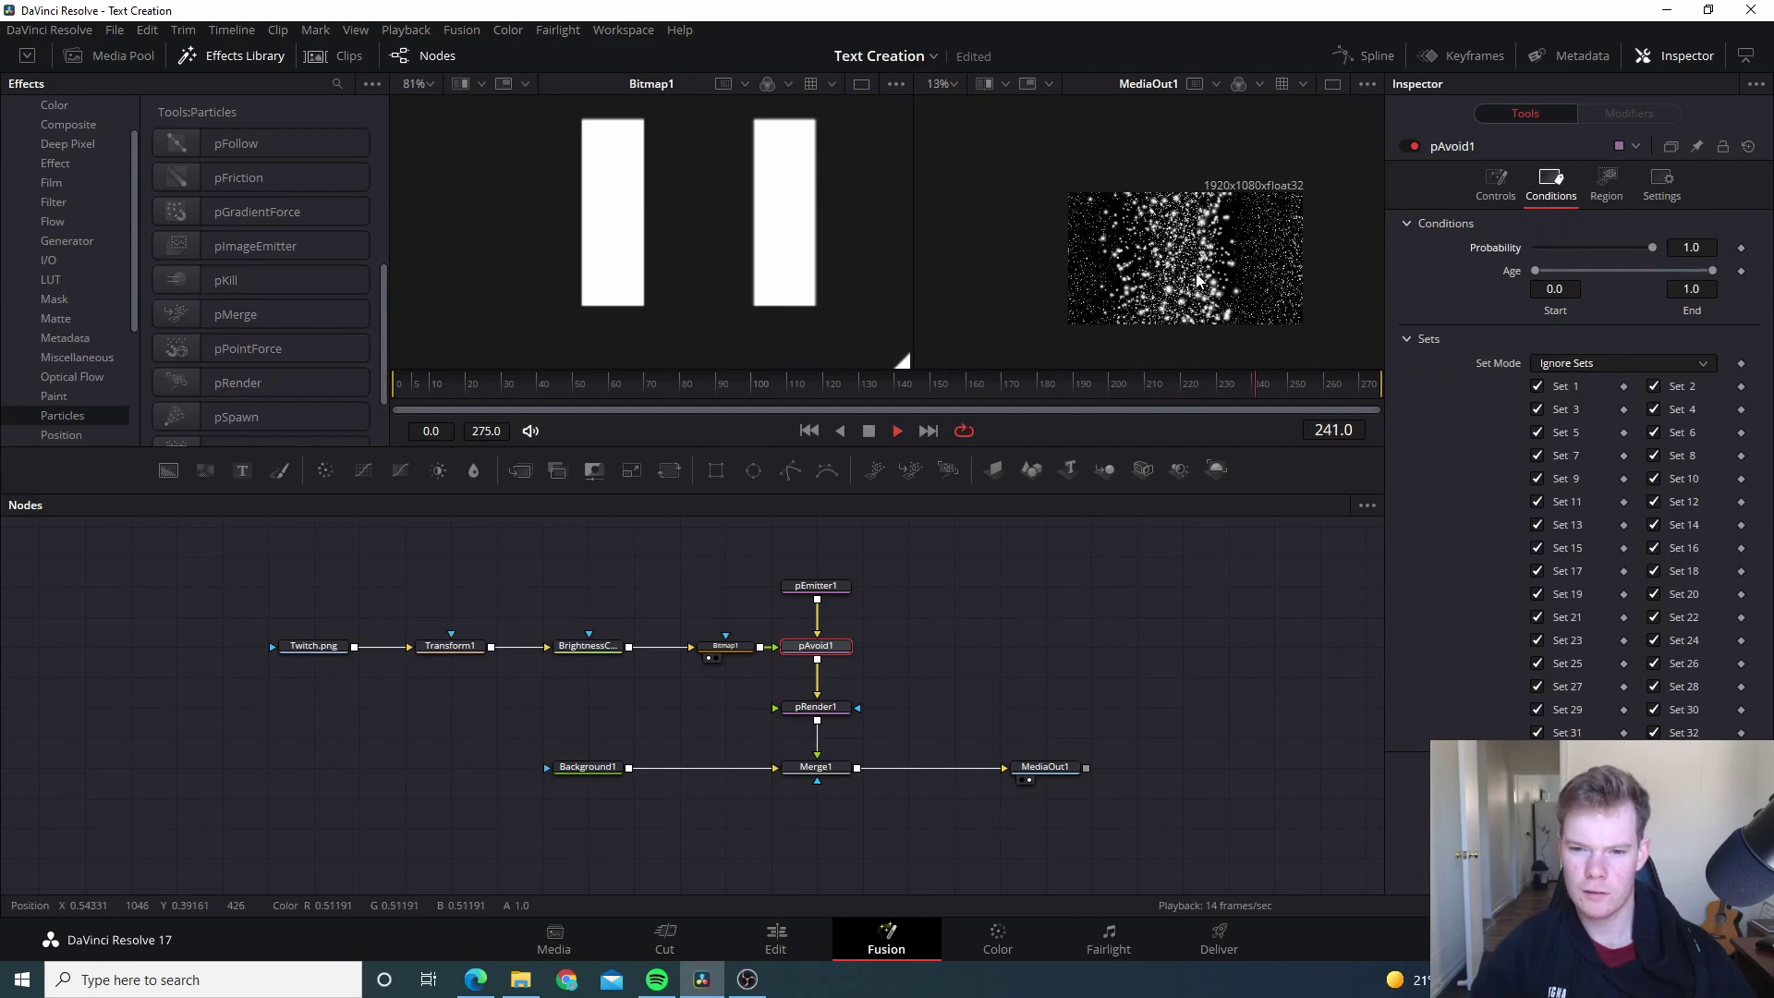
pyautogui.scroll(1, 1210, 289)
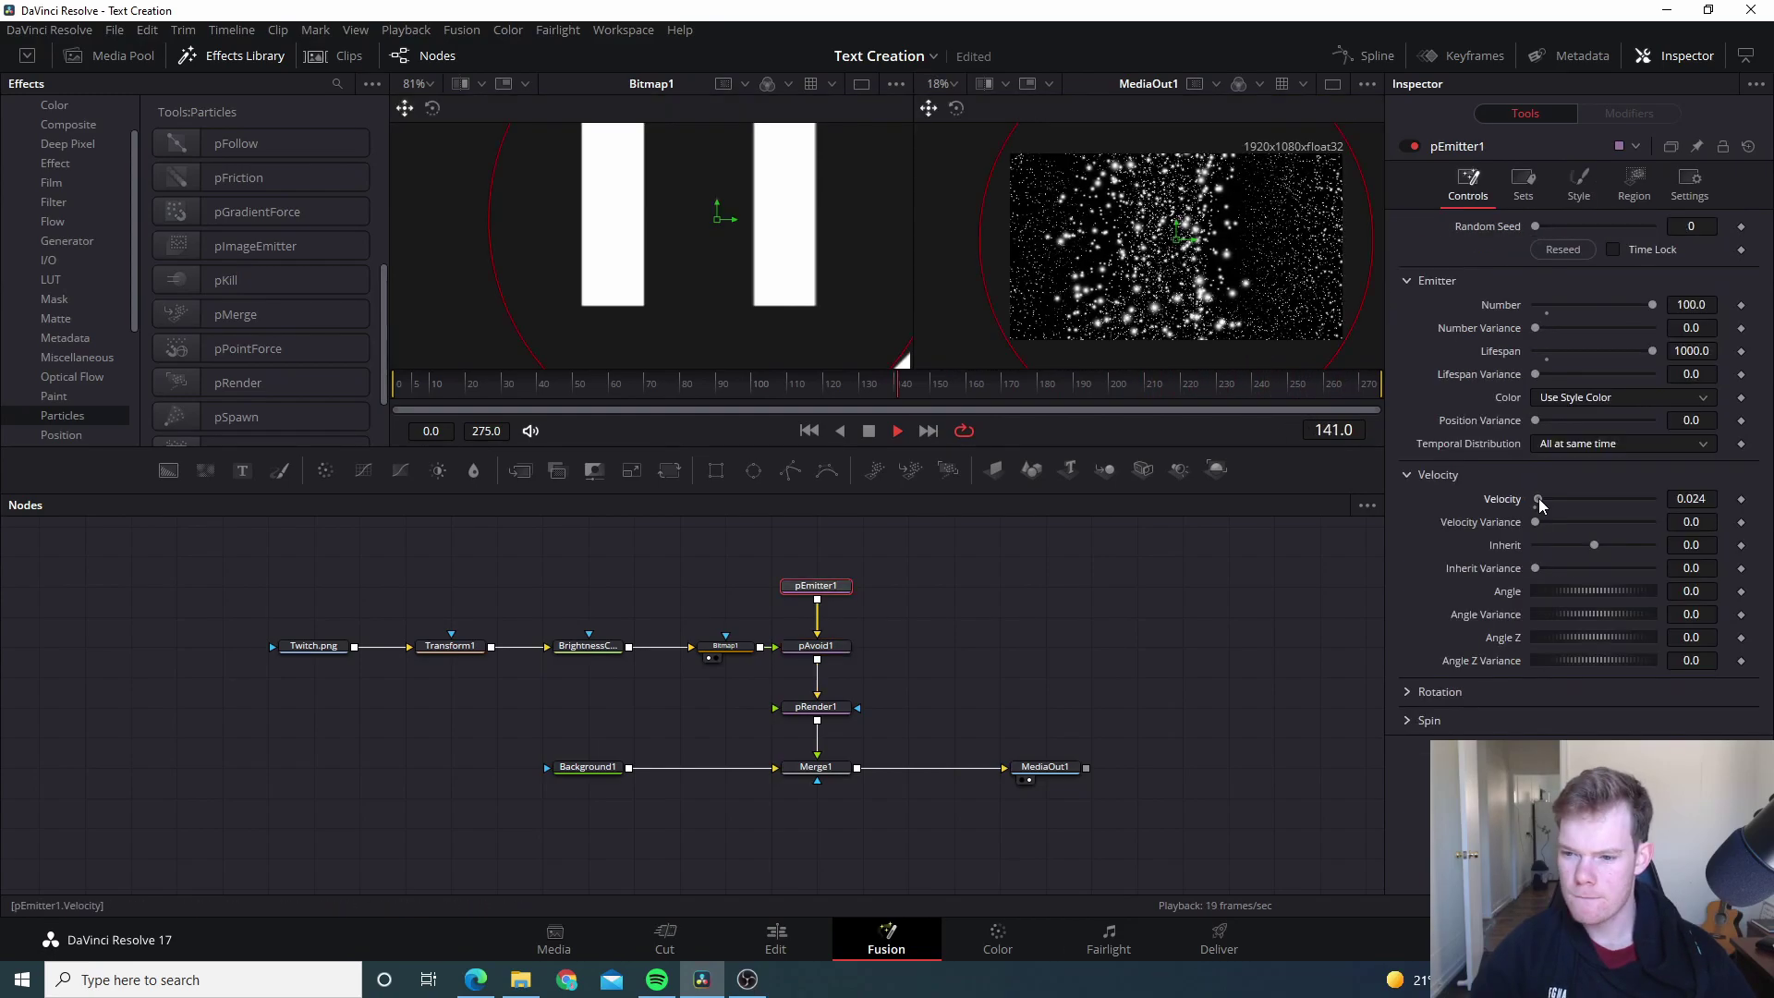
pyautogui.moveTo(1539, 503); pyautogui.dragTo(1542, 503)
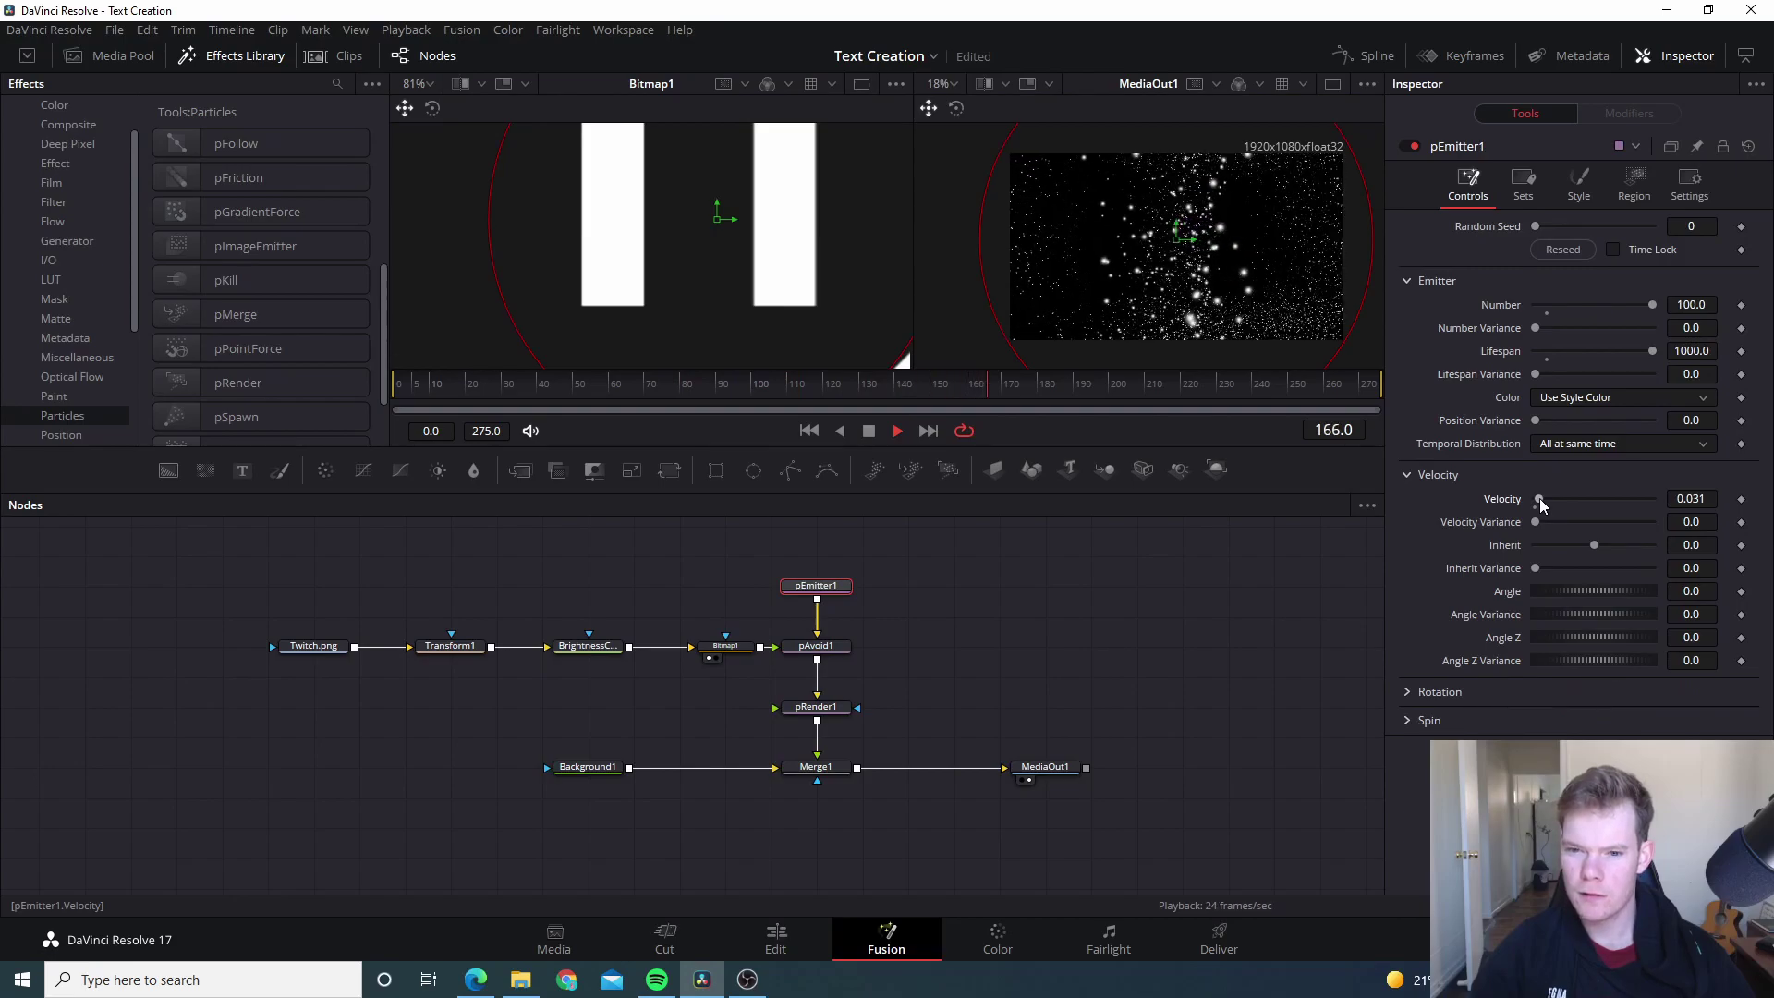